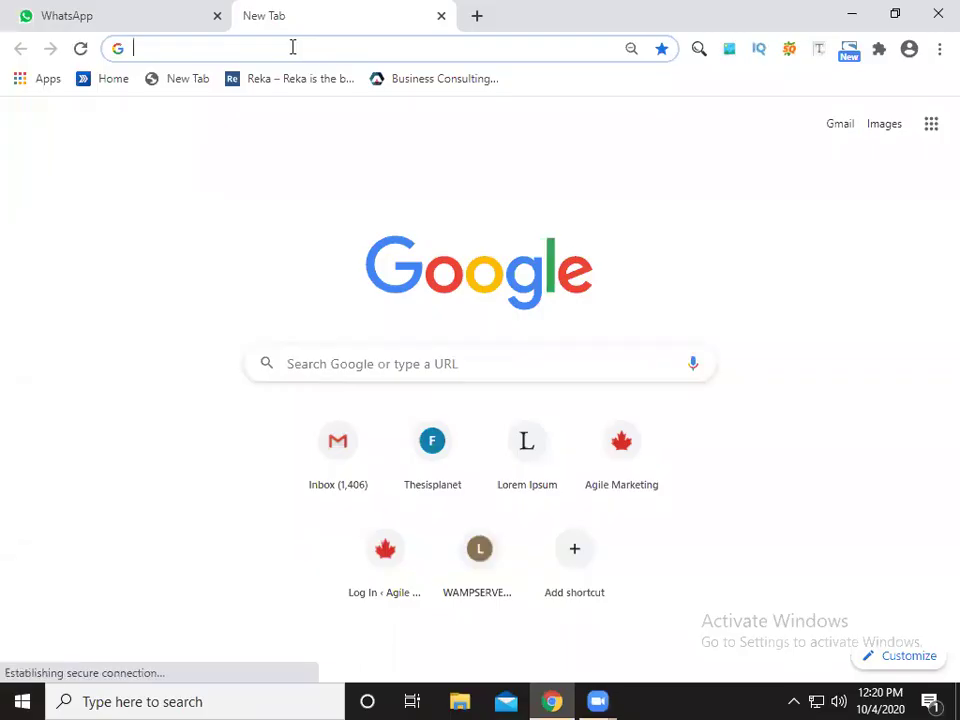
Go to getintopc.com and search the site for 'adobe Photoshop cc'
text(ge)
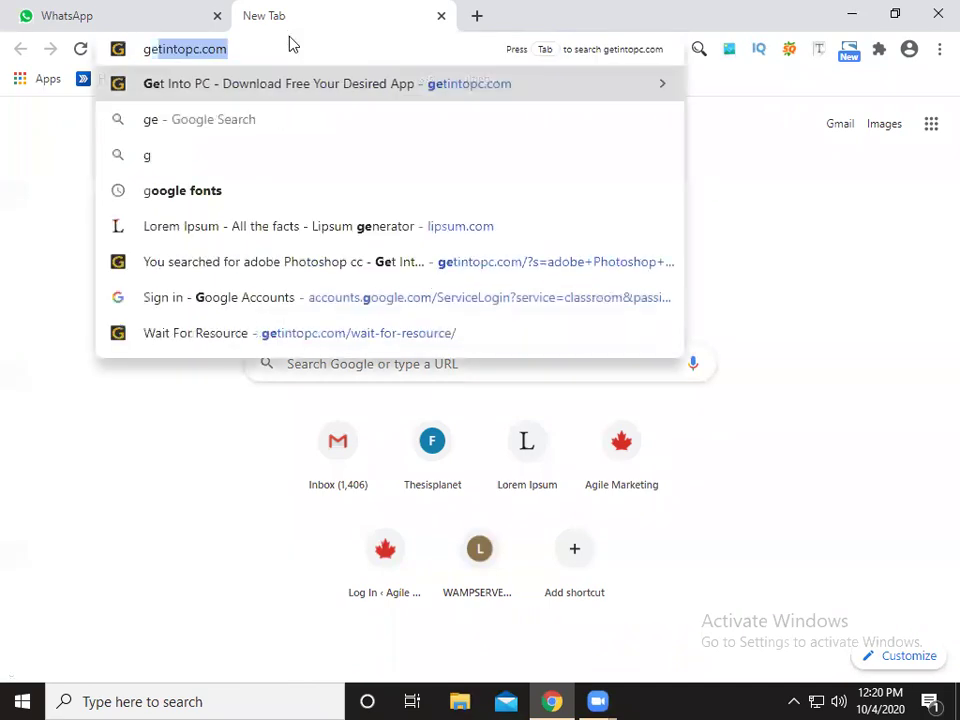
text(t)
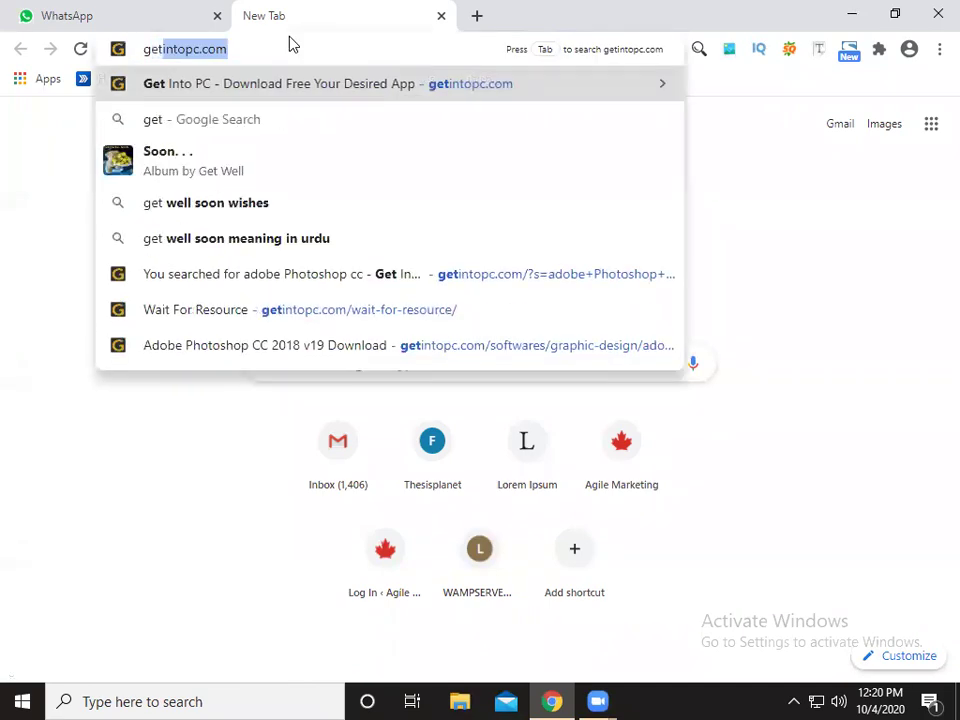
key(Return)
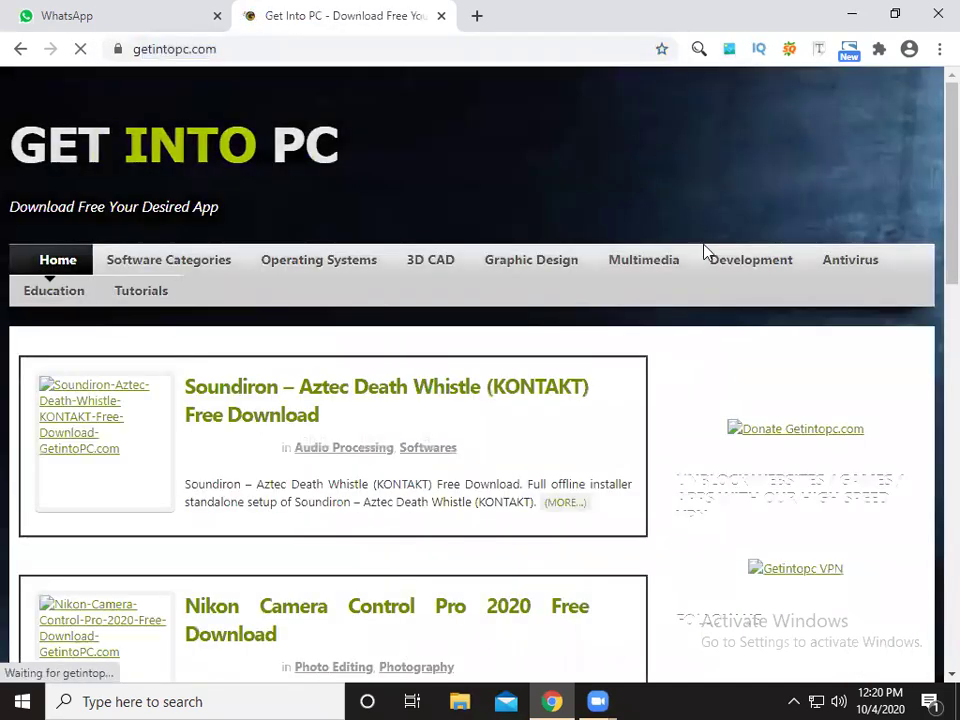
click(770, 356)
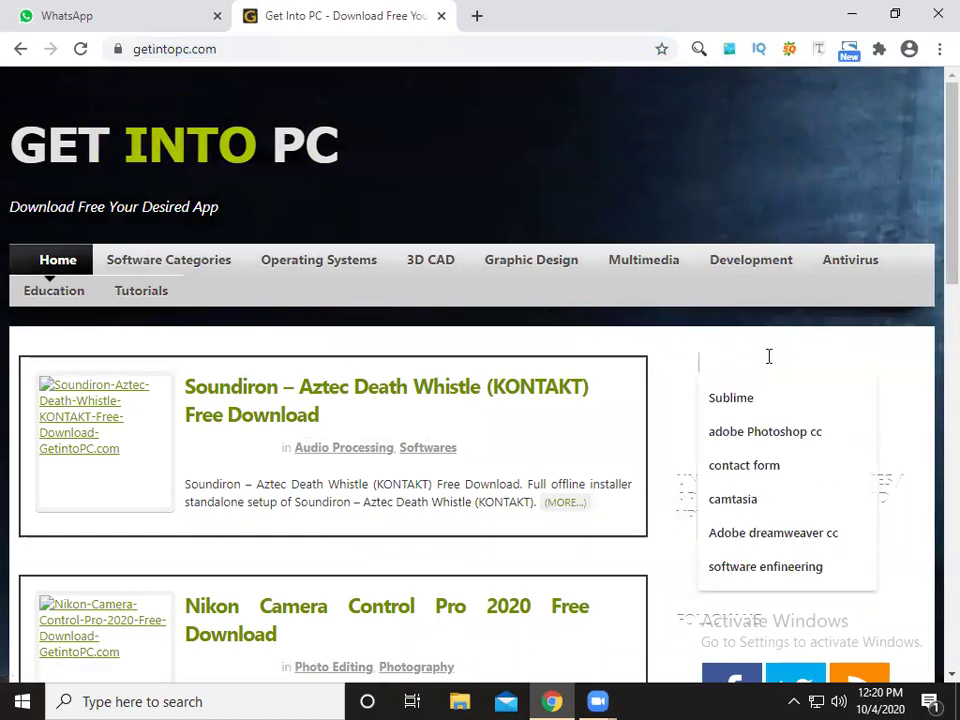
click(775, 432)
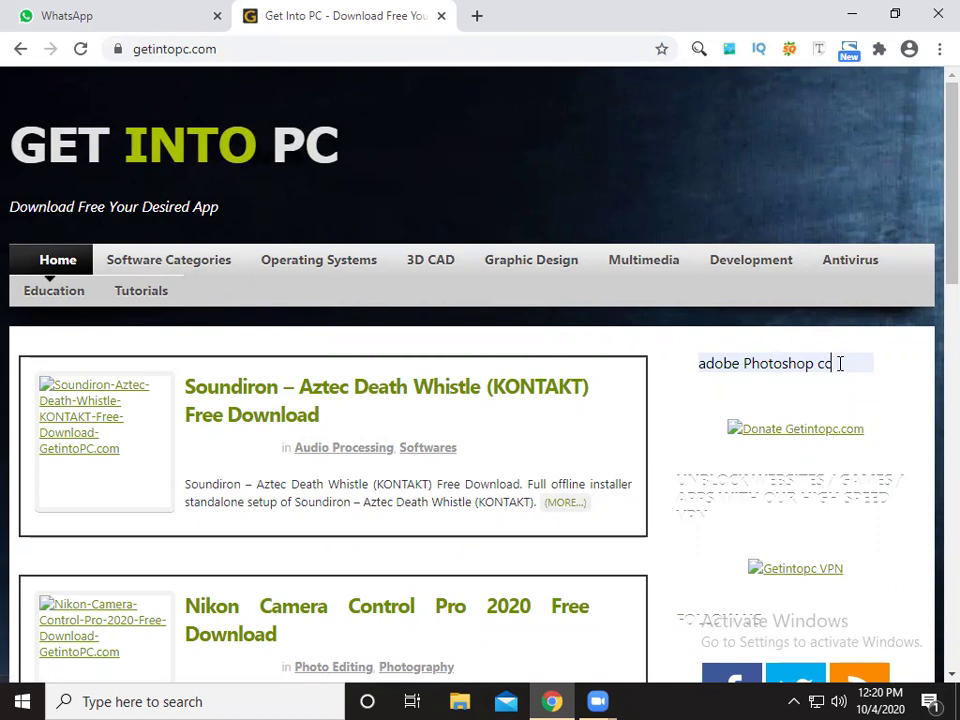
key(Return)
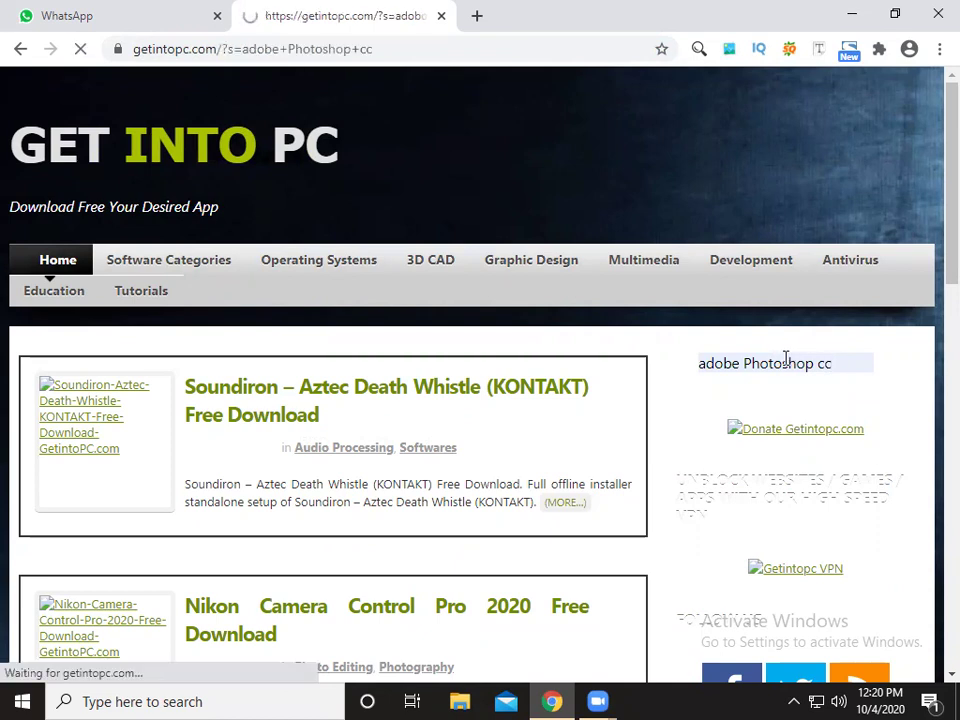
Scroll through the search results and dismiss the Adobe Creative Cloud error popup
scroll(703, 399, down, 3)
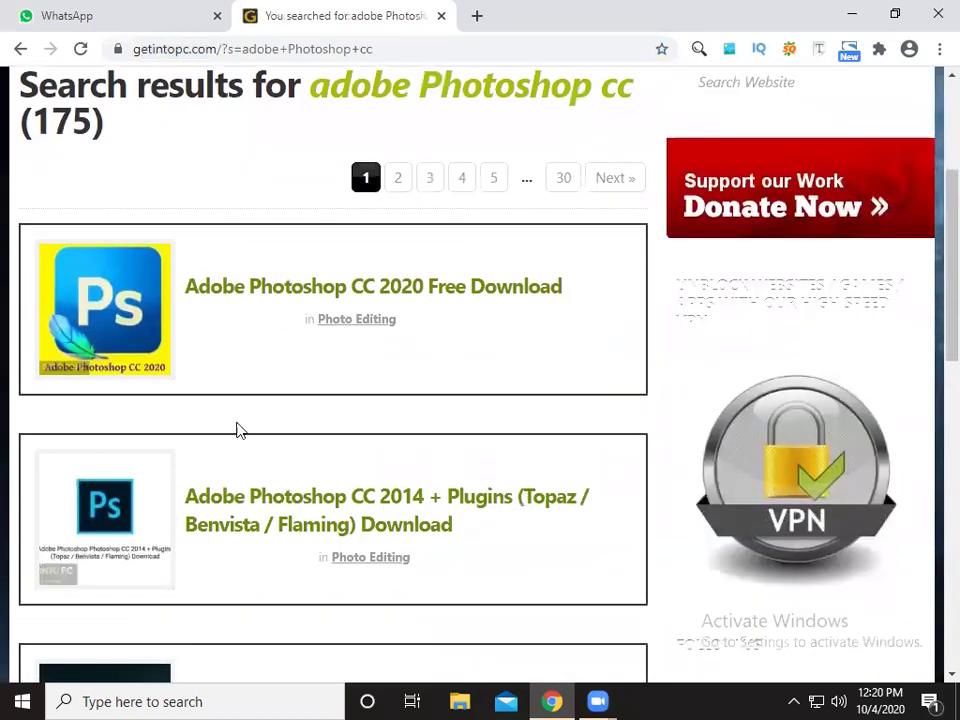
scroll(465, 390, down, 1)
scroll(465, 390, down, 2)
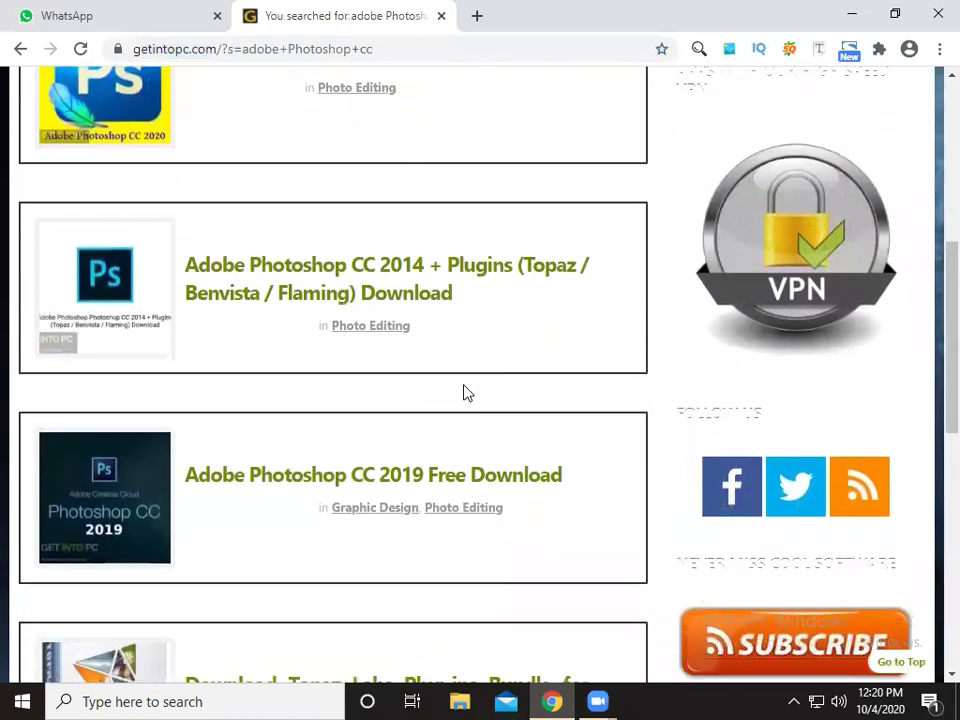
scroll(465, 390, down, 2)
scroll(463, 392, down, 3)
scroll(463, 392, down, 2)
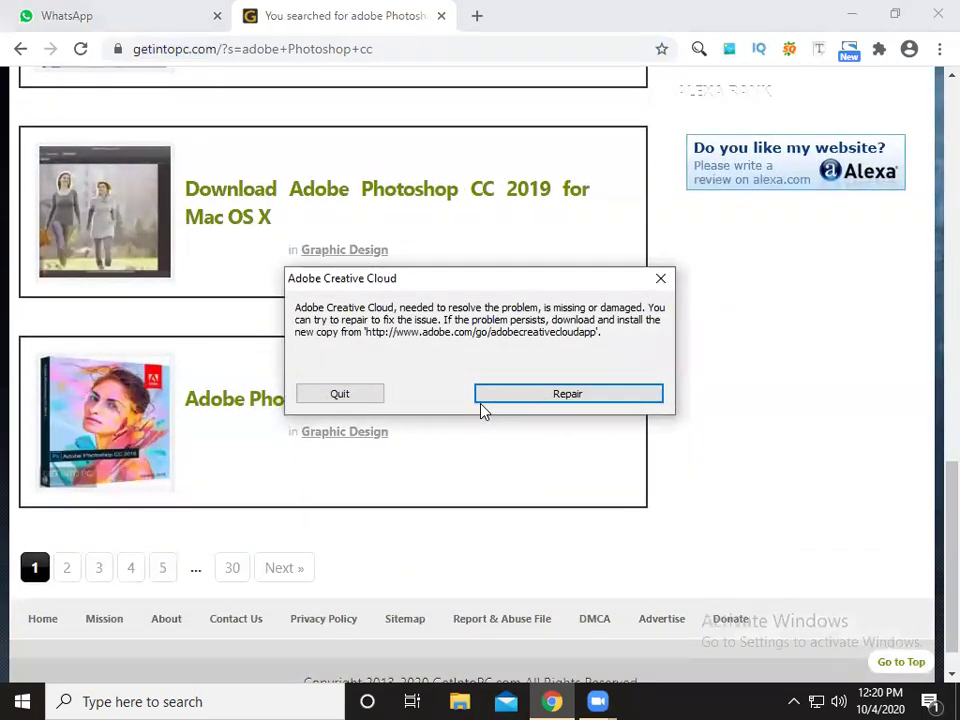
click(354, 398)
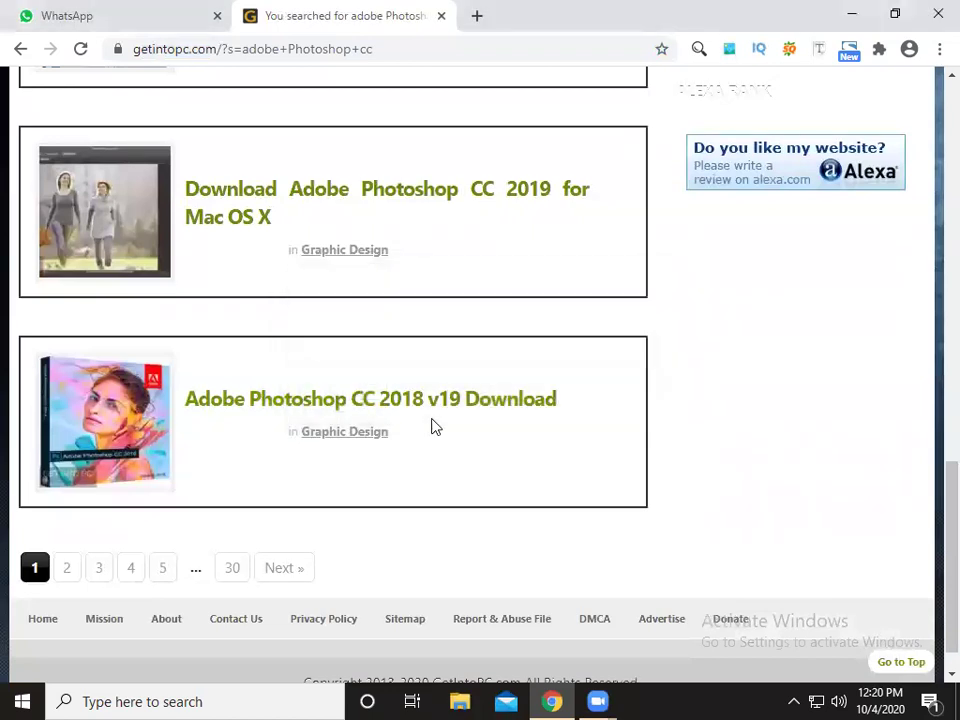
Open the Adobe Photoshop CC 2018 v19 Download article
click(433, 410)
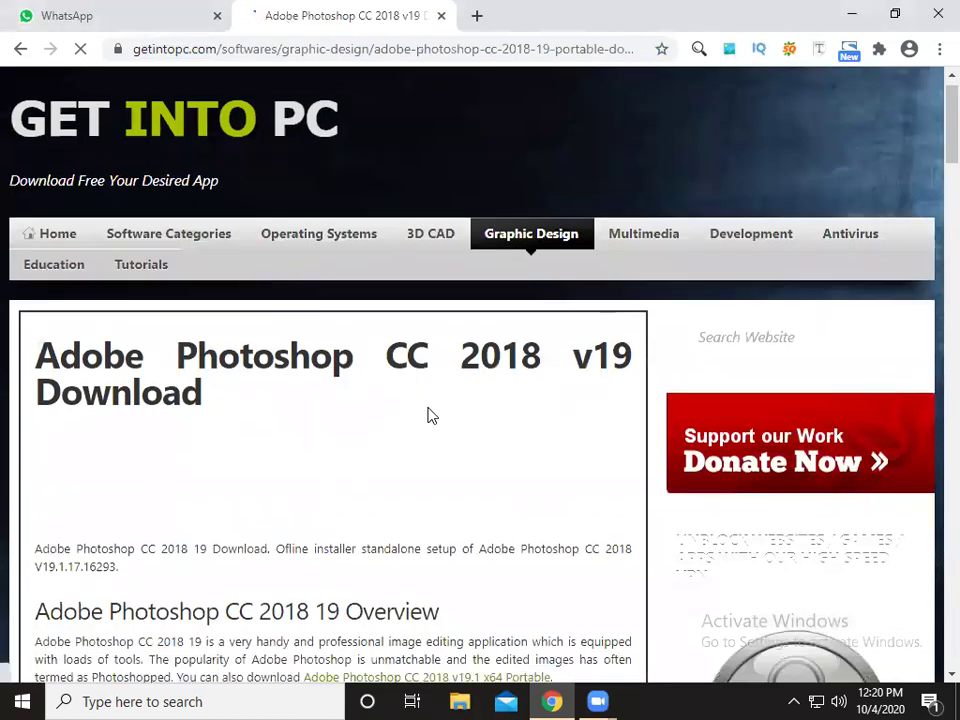
scroll(340, 447, down, 3)
scroll(385, 412, down, 3)
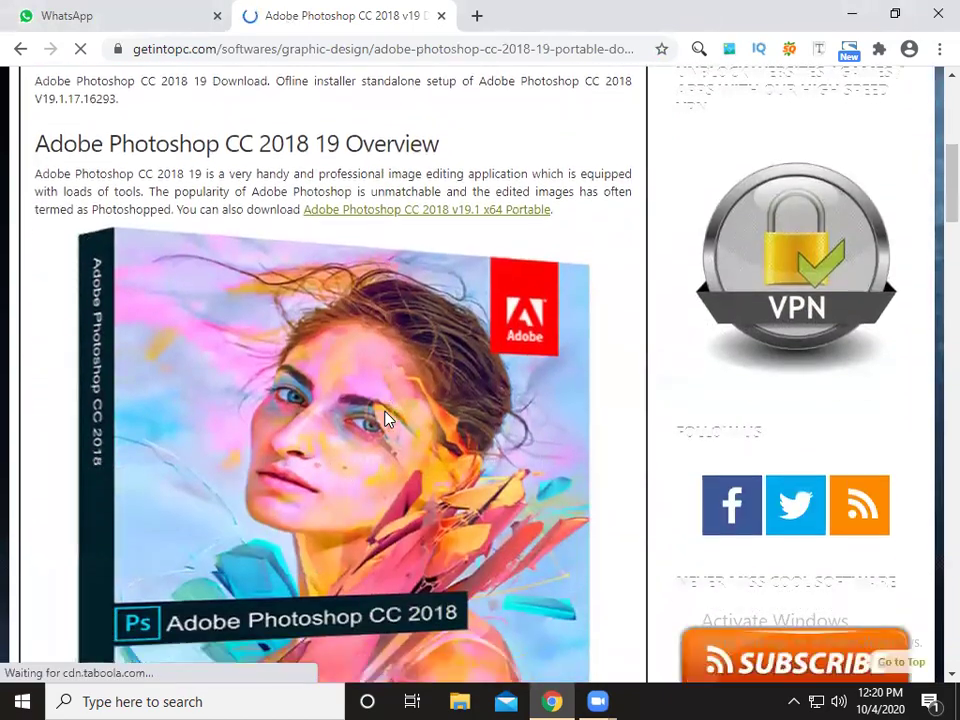
scroll(385, 418, down, 5)
scroll(386, 414, down, 3)
scroll(386, 410, down, 1)
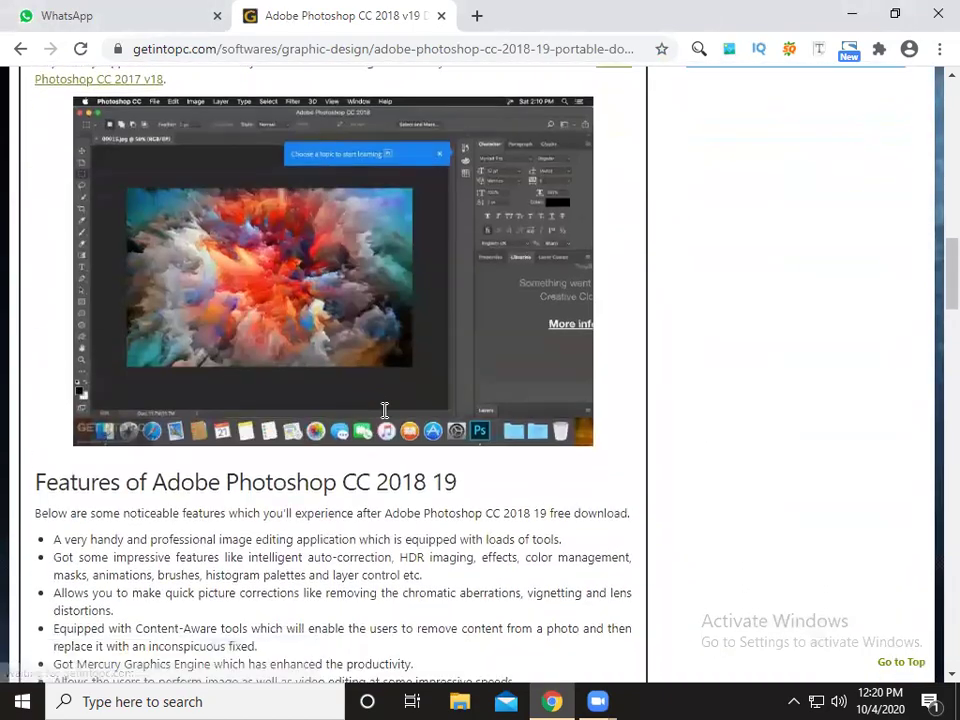
scroll(384, 410, down, 3)
scroll(384, 410, down, 1)
Scroll to the 32-bit and 64-bit download links, briefly opening and closing the install guide tab
scroll(384, 418, down, 3)
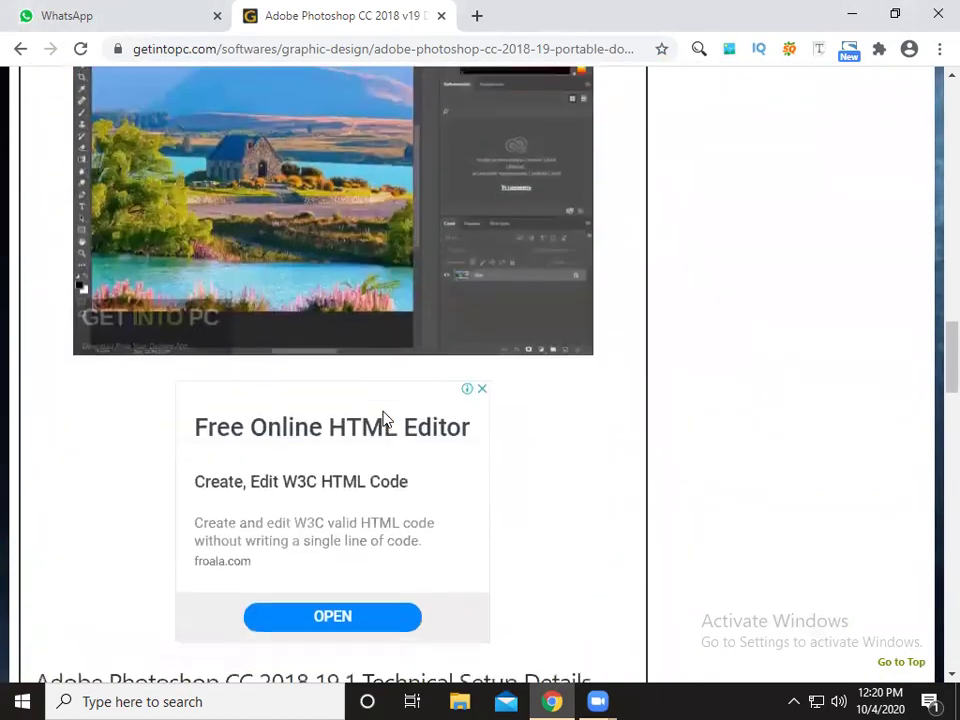
scroll(385, 420, down, 2)
scroll(386, 422, down, 5)
scroll(386, 422, down, 2)
scroll(386, 420, down, 3)
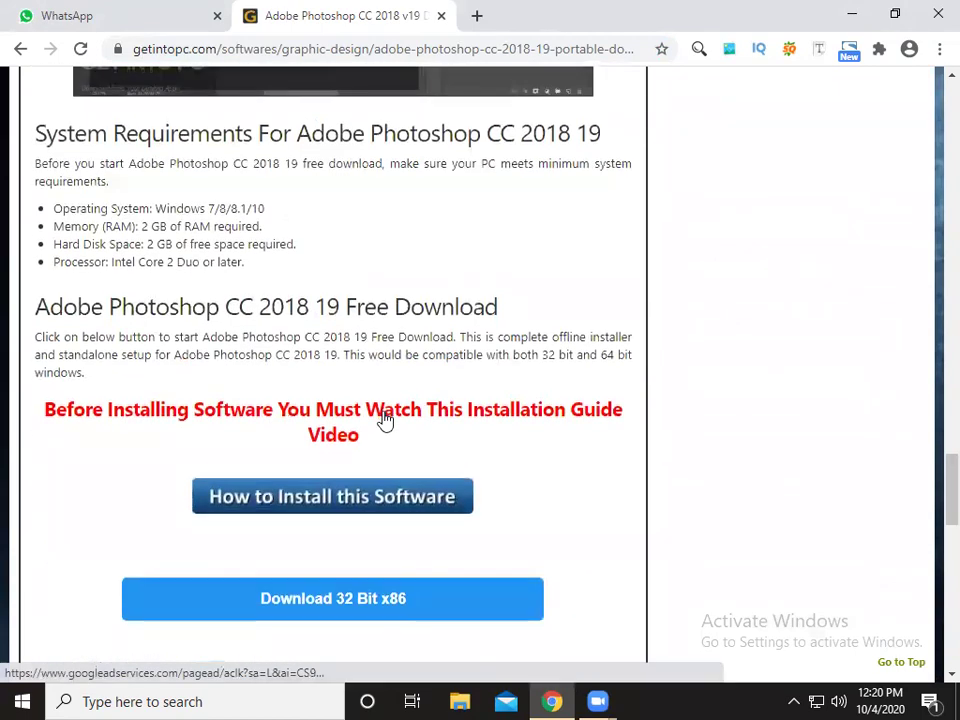
scroll(386, 420, down, 1)
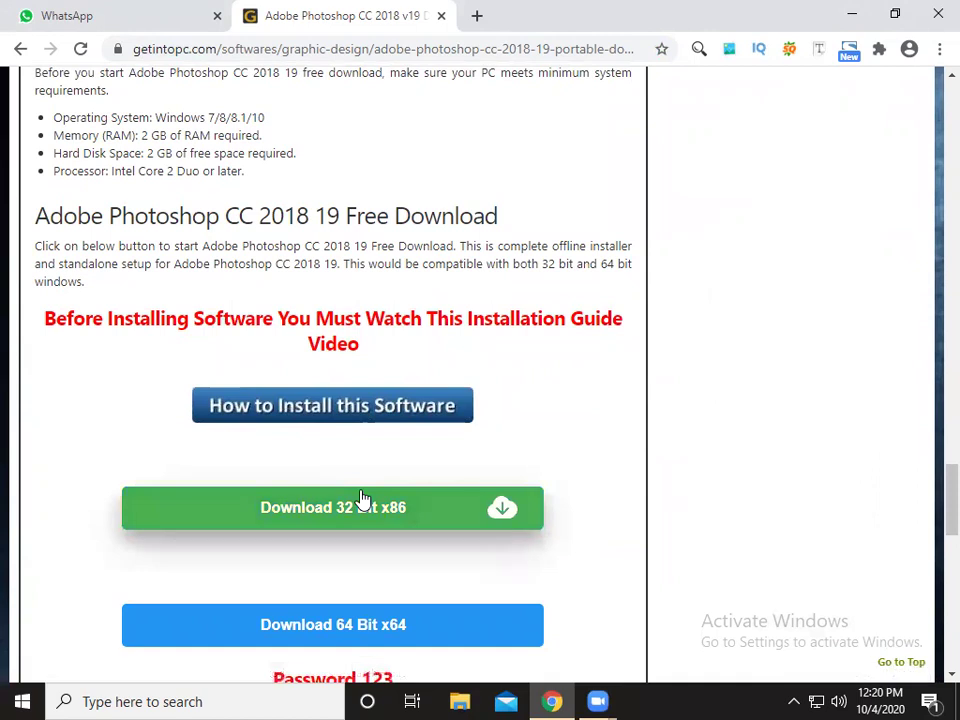
scroll(362, 497, down, 1)
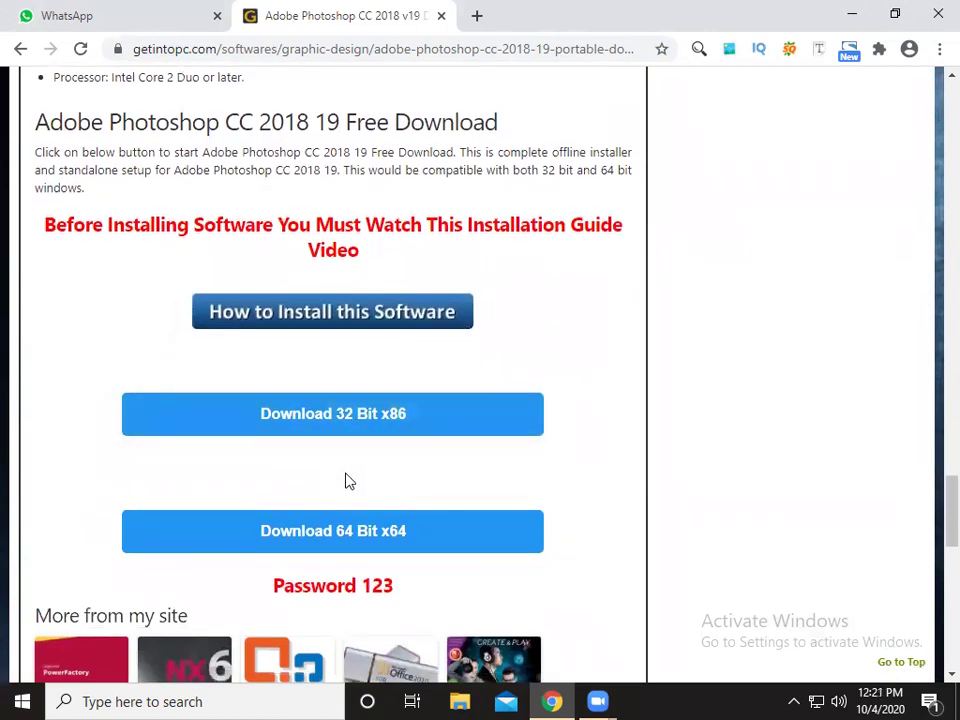
click(374, 320)
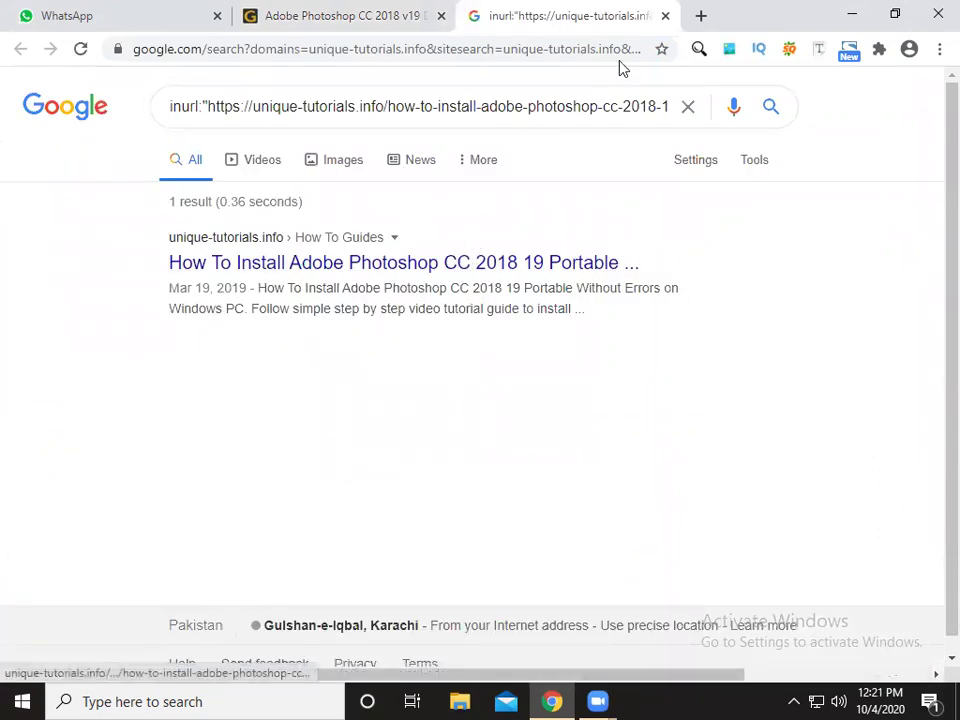
click(665, 15)
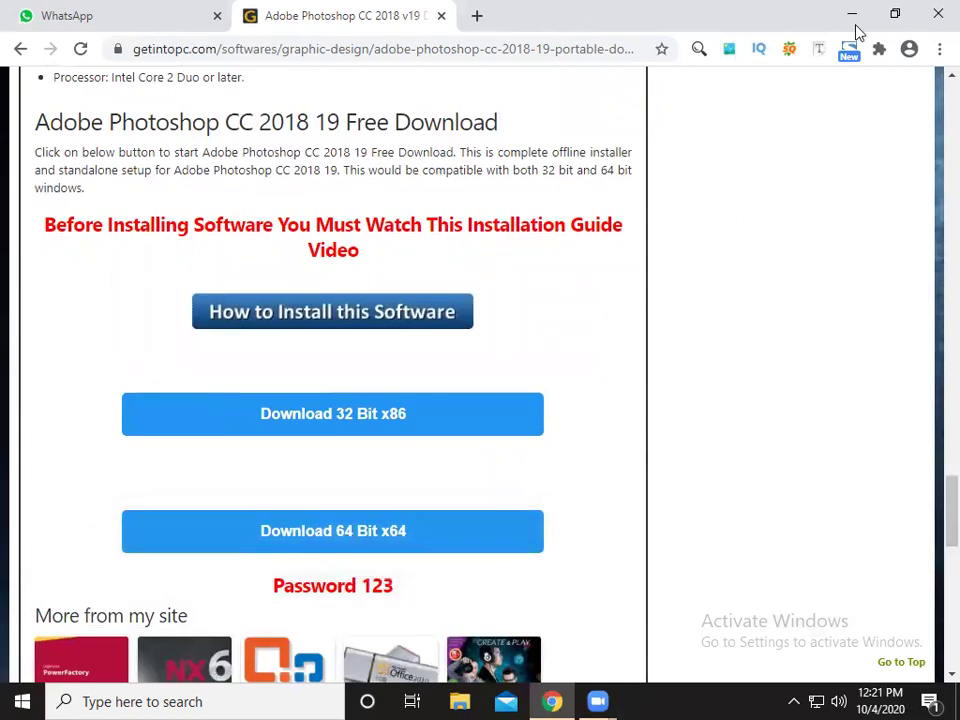
Check This PC's system properties from File Explorer, then close the System window
click(851, 16)
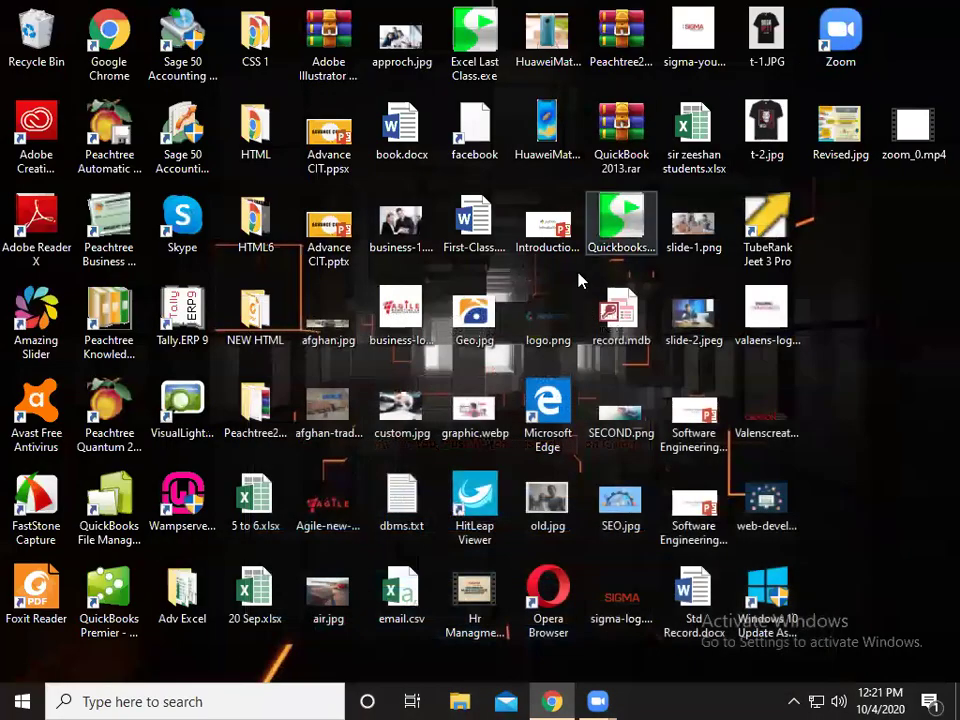
click(460, 701)
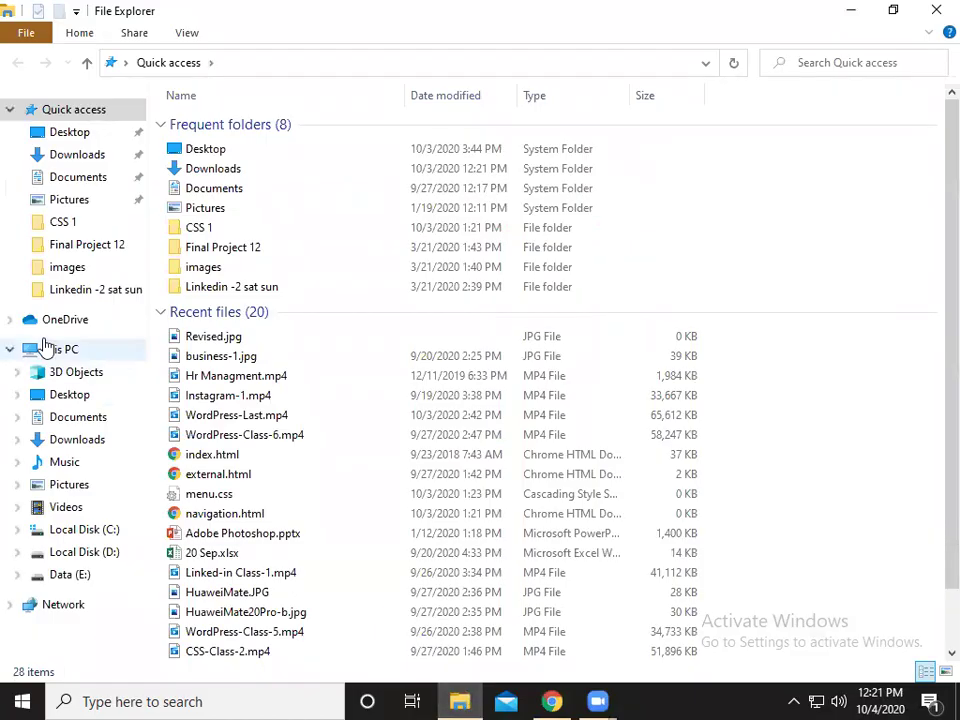
right_click(62, 346)
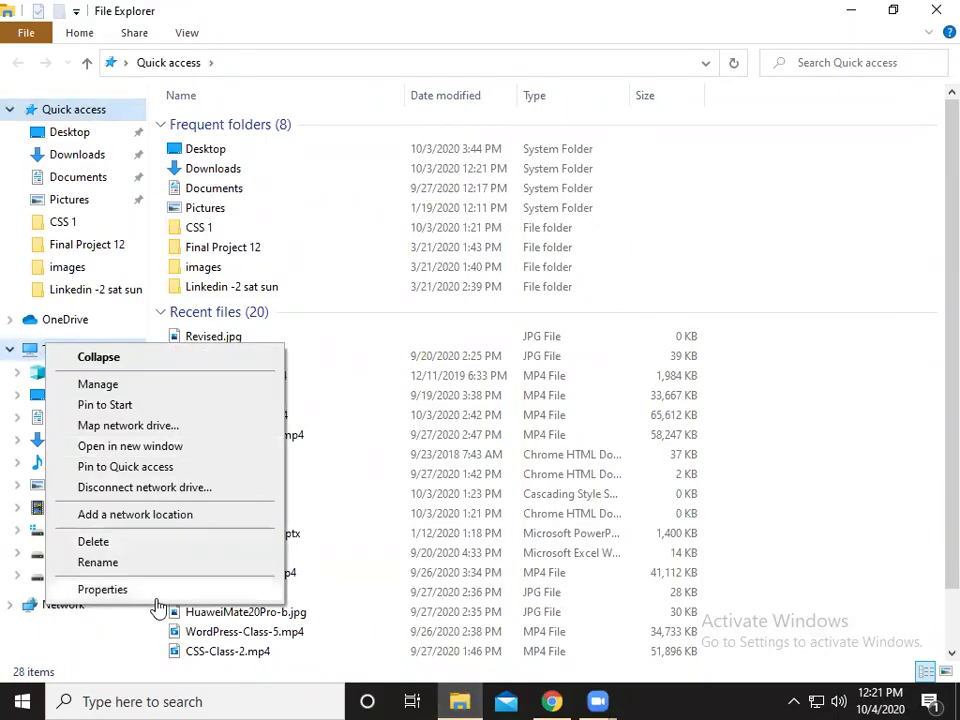
click(156, 594)
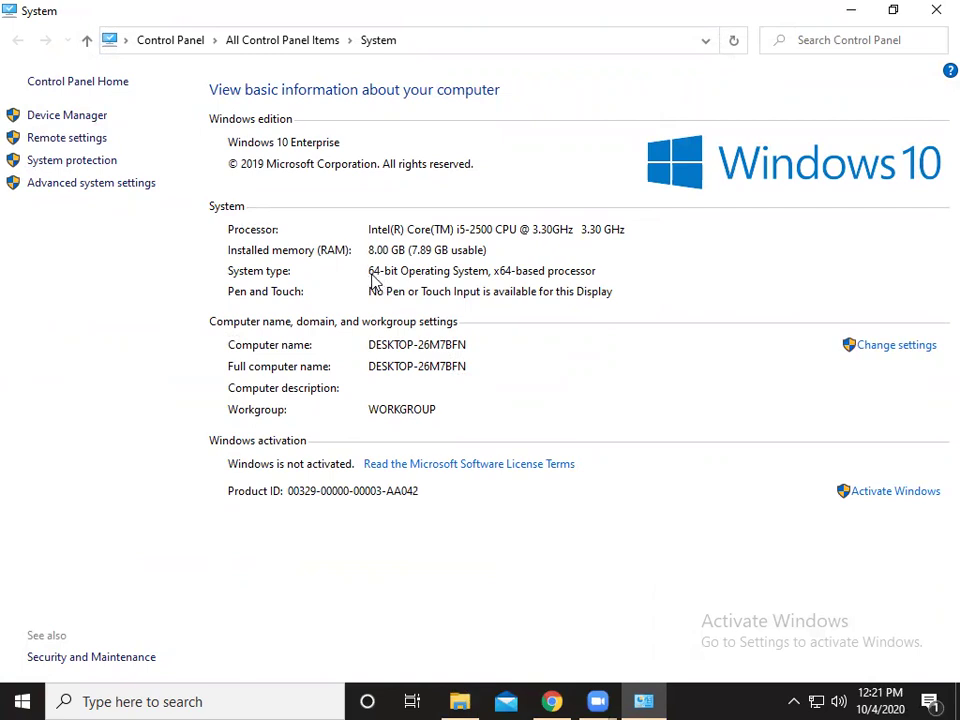
click(936, 9)
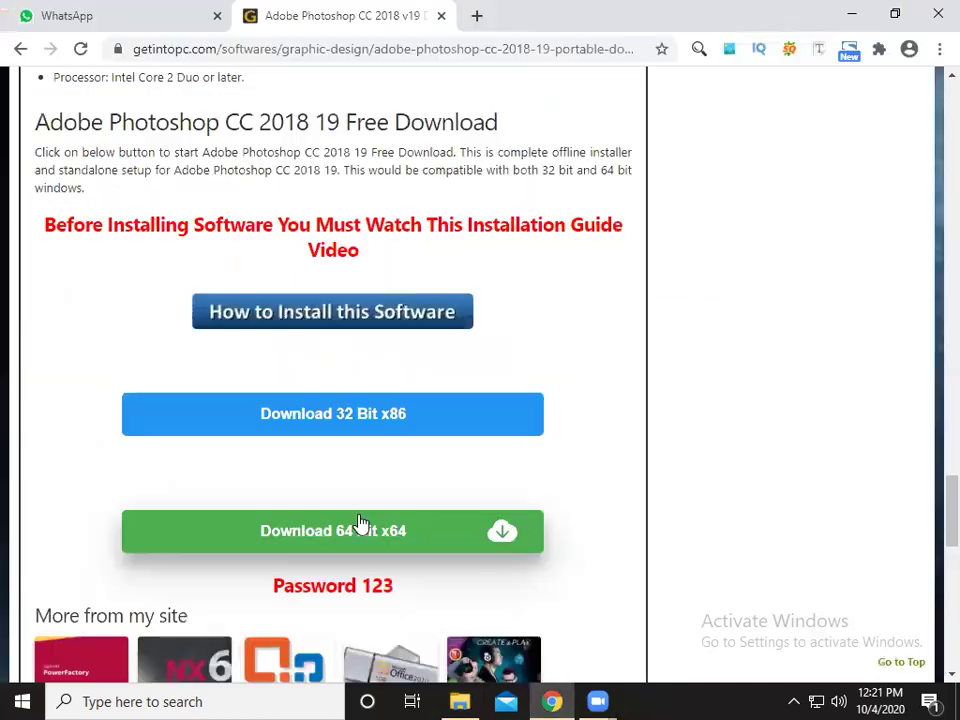
Select the archive password below the download buttons and switch back to File Explorer
scroll(358, 518, down, 2)
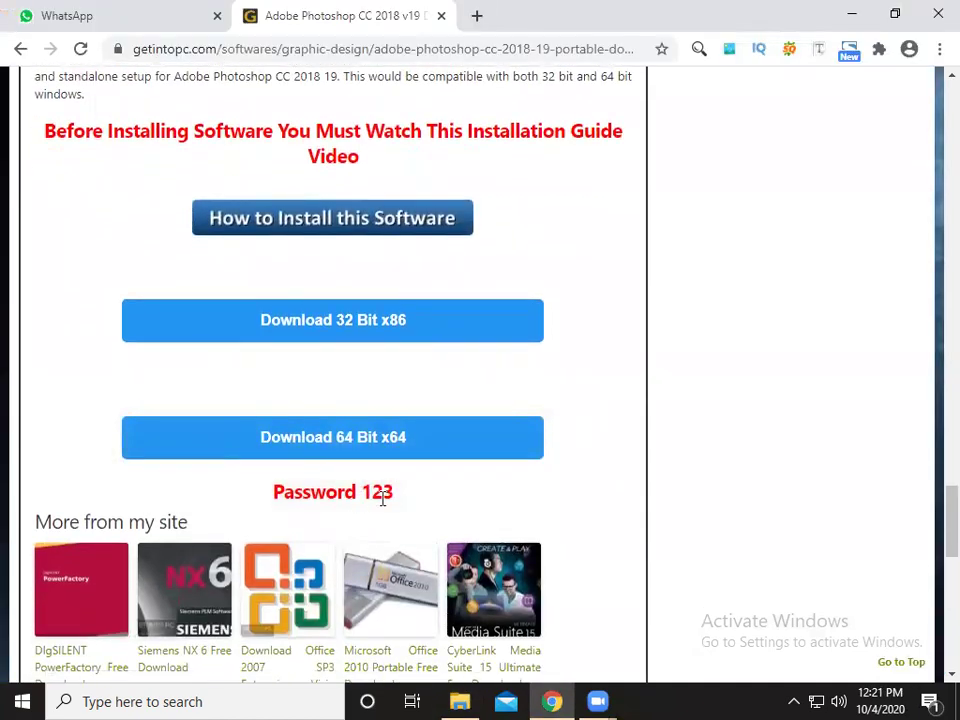
double_click(387, 493)
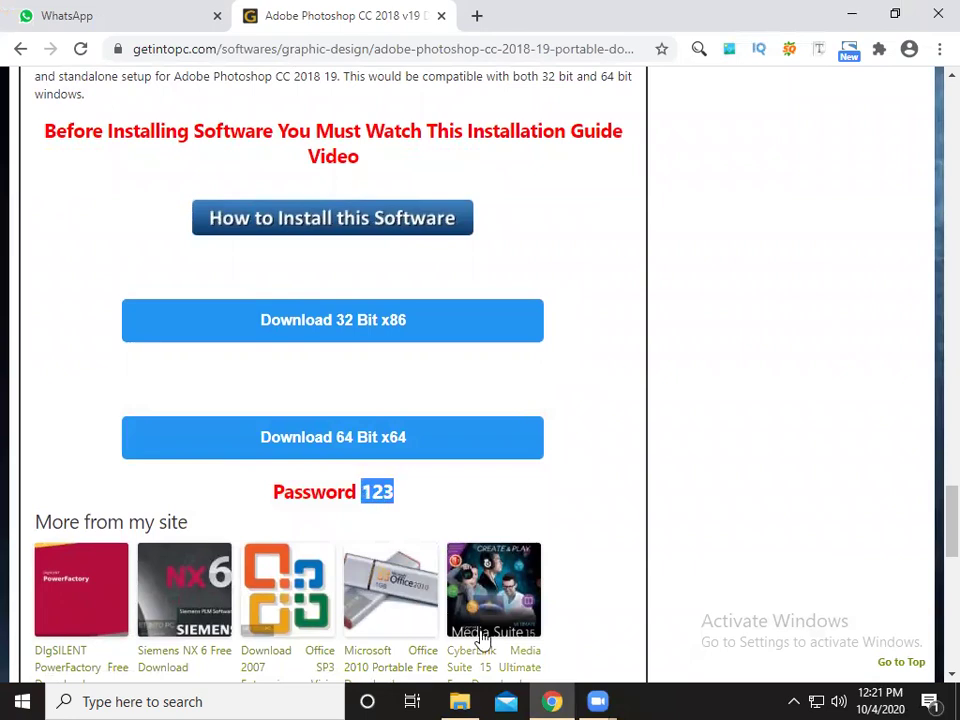
key(alt+Tab)
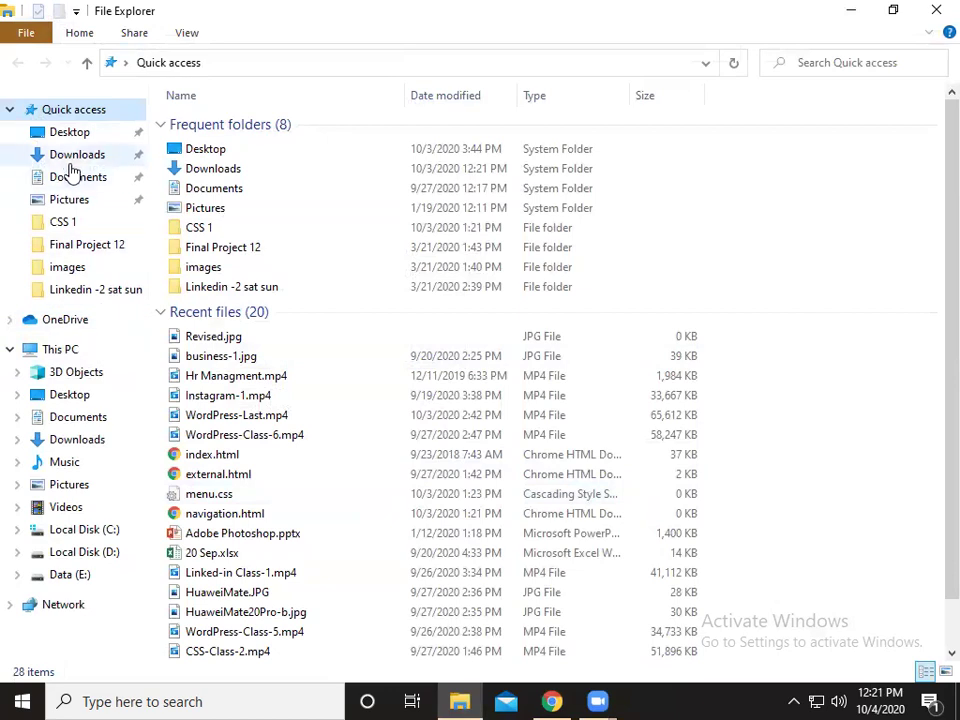
Look at the webhost.zip archive in Downloads and reselect the password on the download page
click(220, 189)
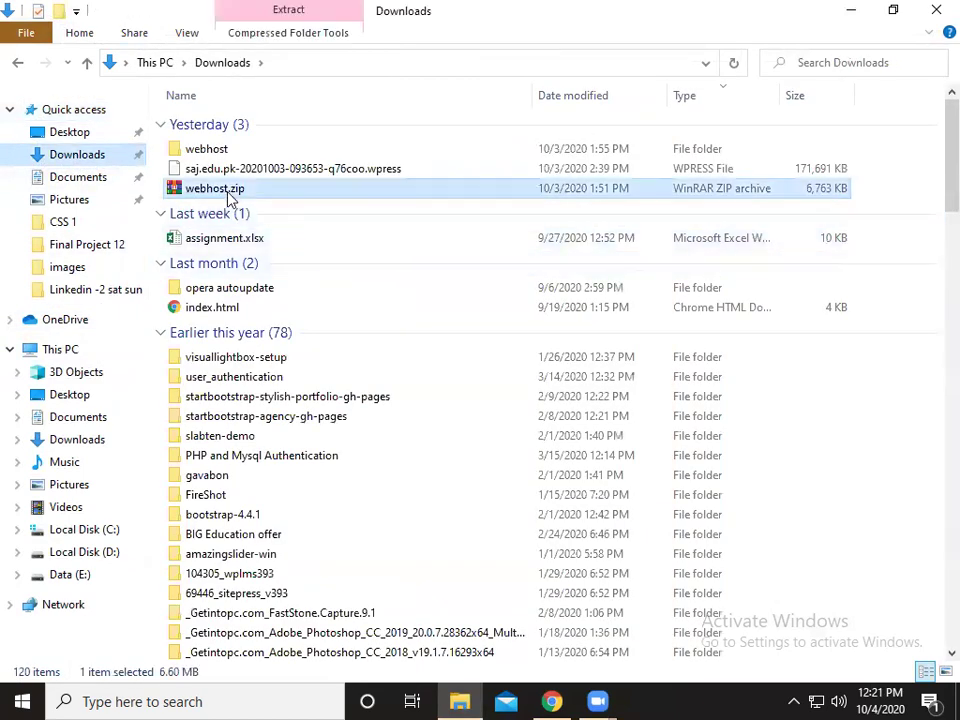
right_click(228, 198)
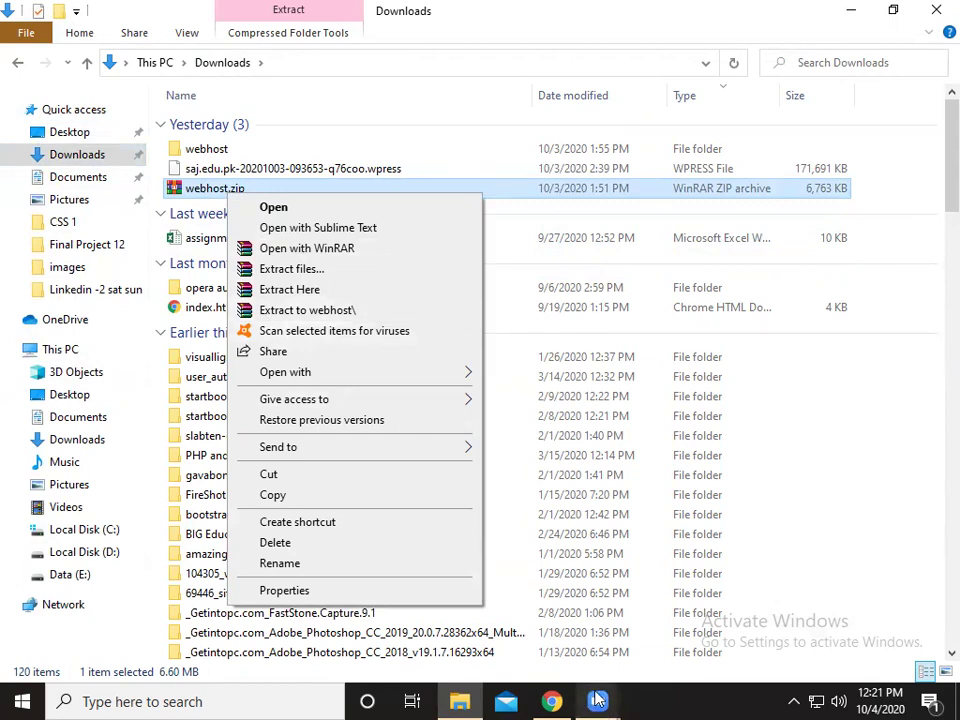
click(552, 701)
click(277, 491)
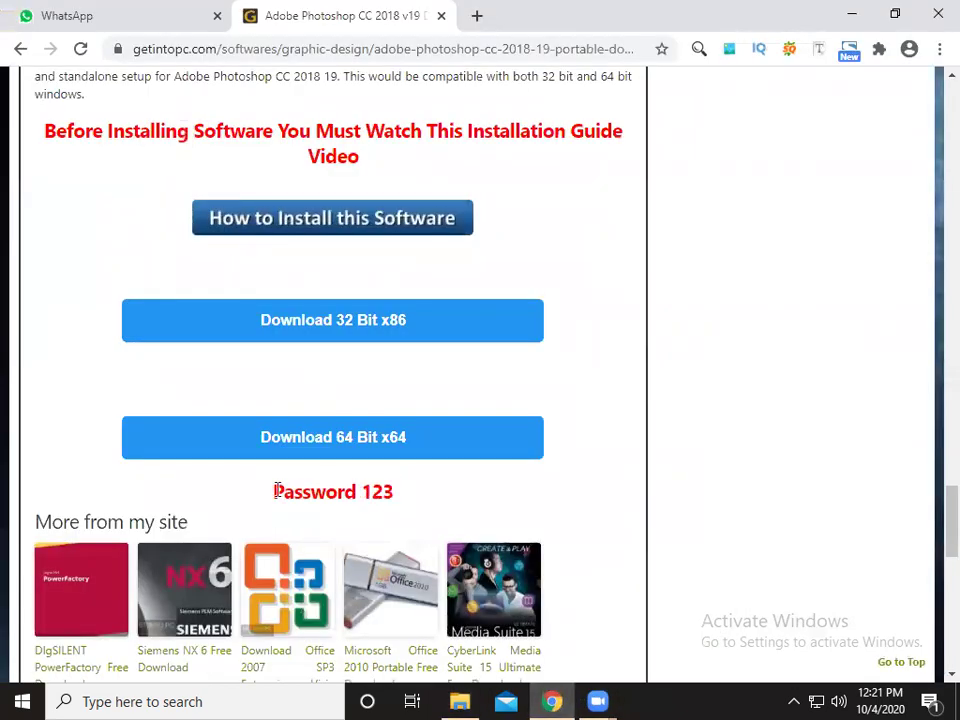
drag(393, 490, 342, 488)
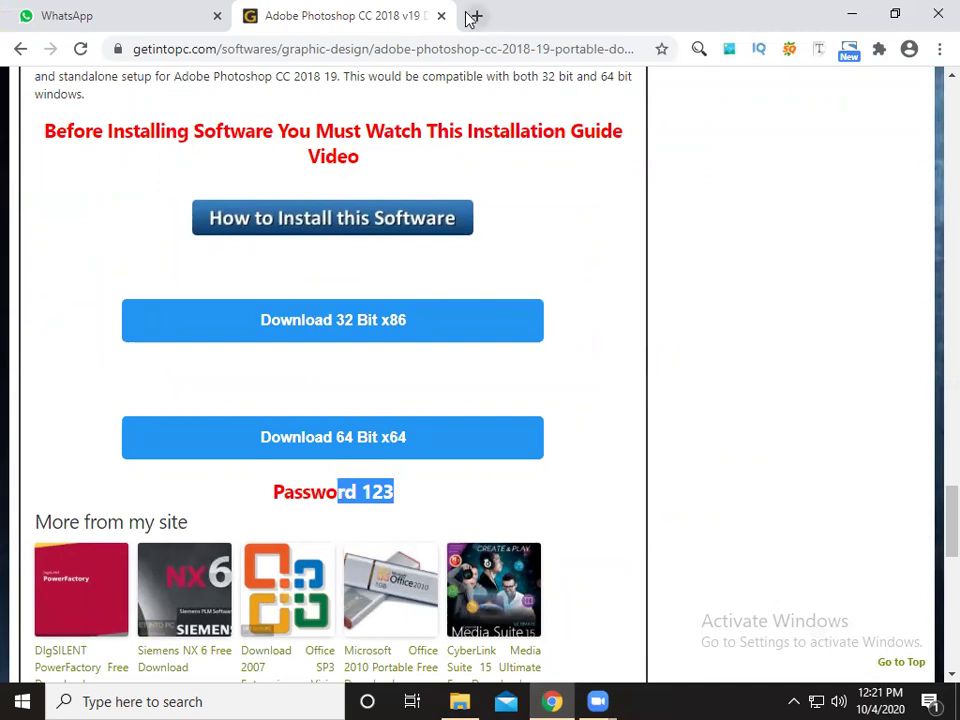
Close the Photoshop download tab, minimize Chrome, and close the Downloads window
click(441, 15)
click(851, 13)
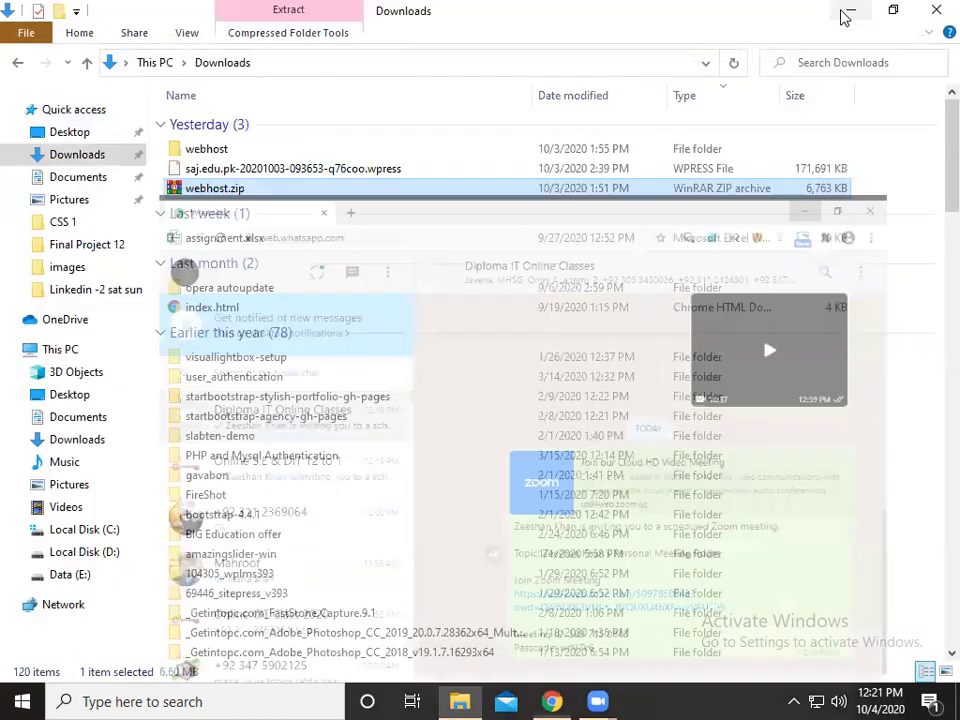
click(933, 14)
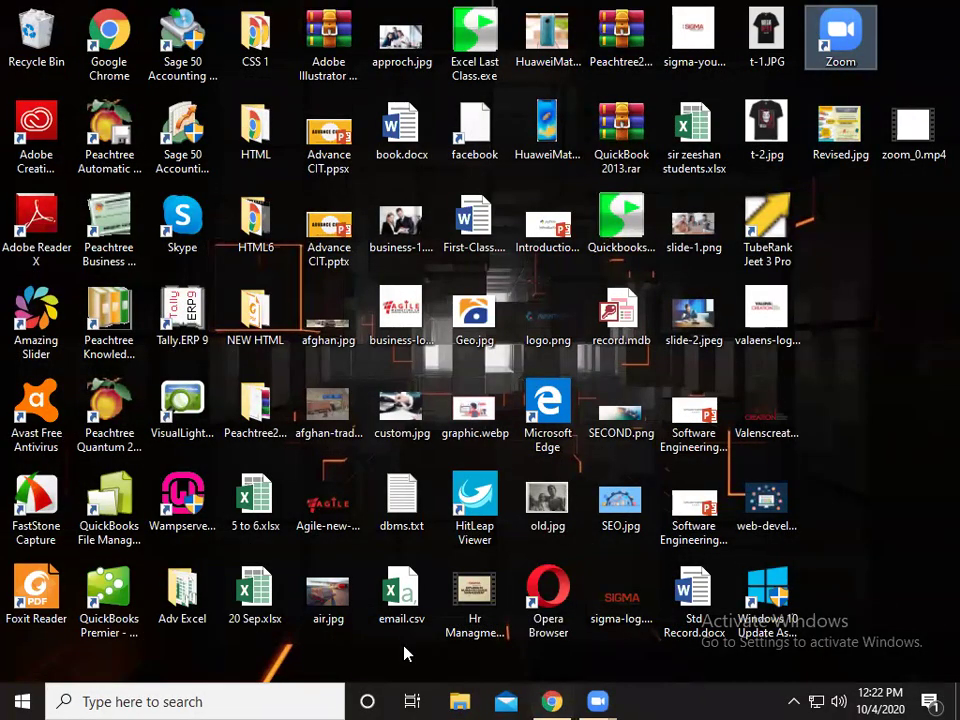
Launch Adobe Photoshop CC 2018 from the Start menu and dismiss the clipped-toolbar warning
click(22, 701)
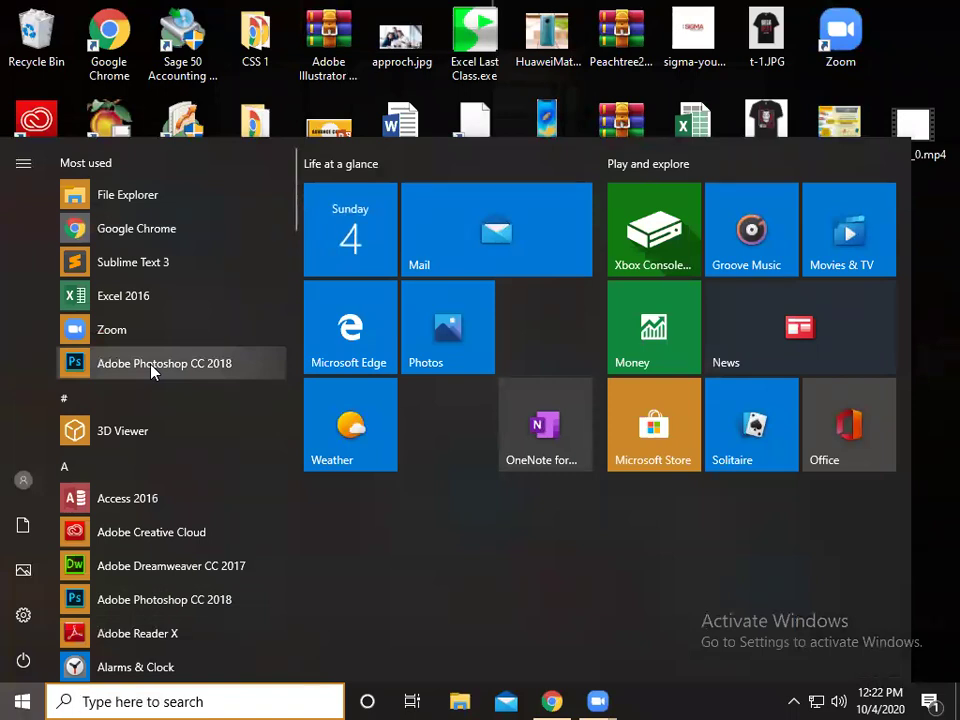
click(152, 371)
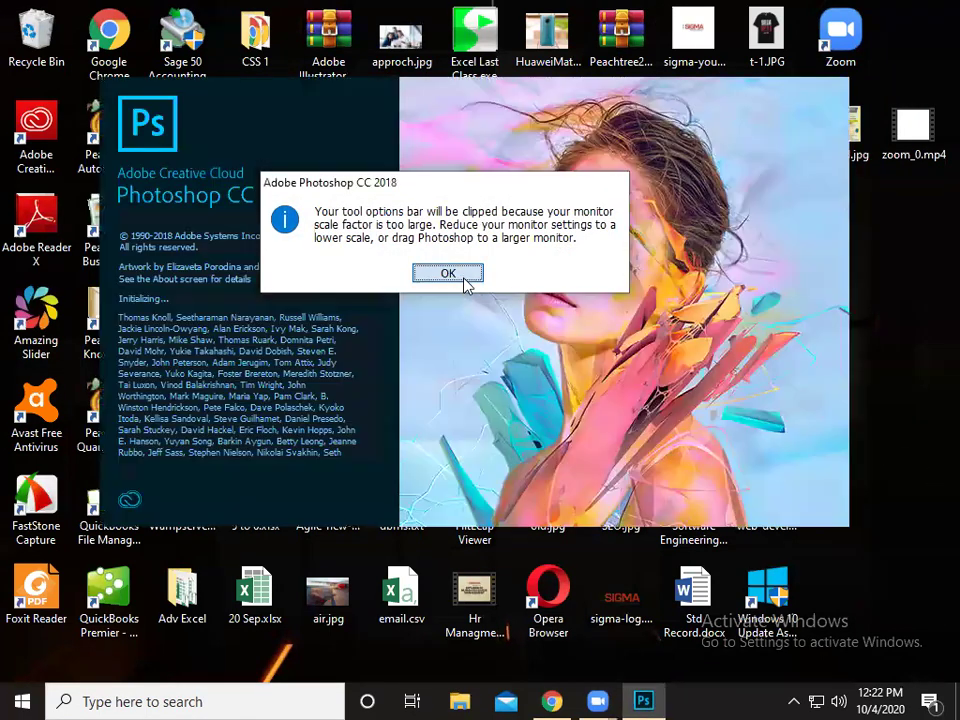
click(464, 281)
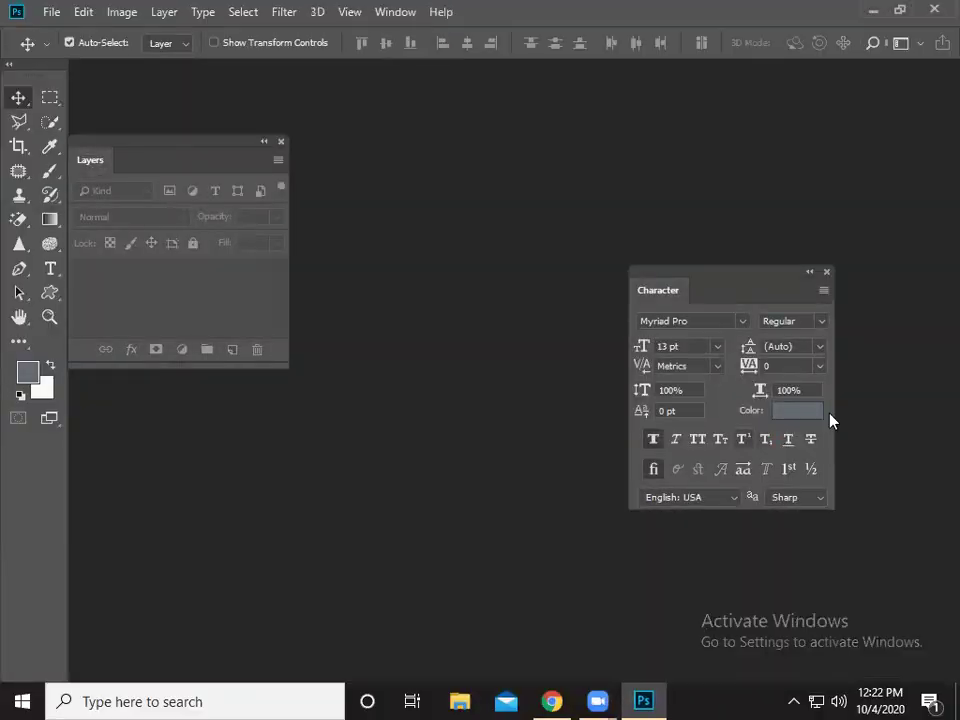
Reset the workspace to Essentials from Window > Workspace
click(416, 12)
click(398, 14)
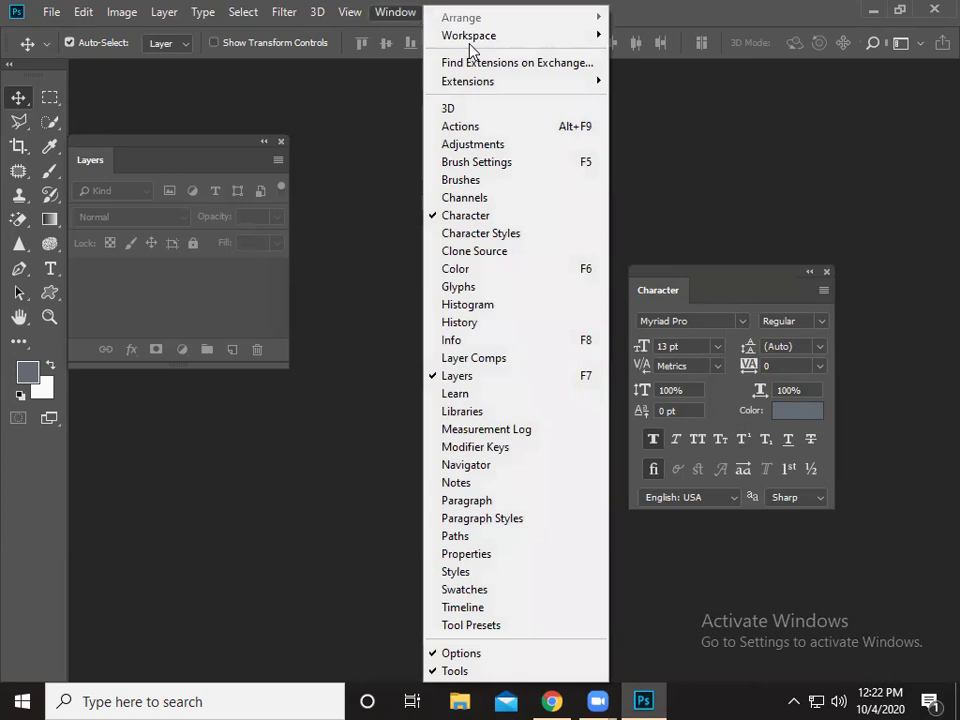
mouse_move(469, 35)
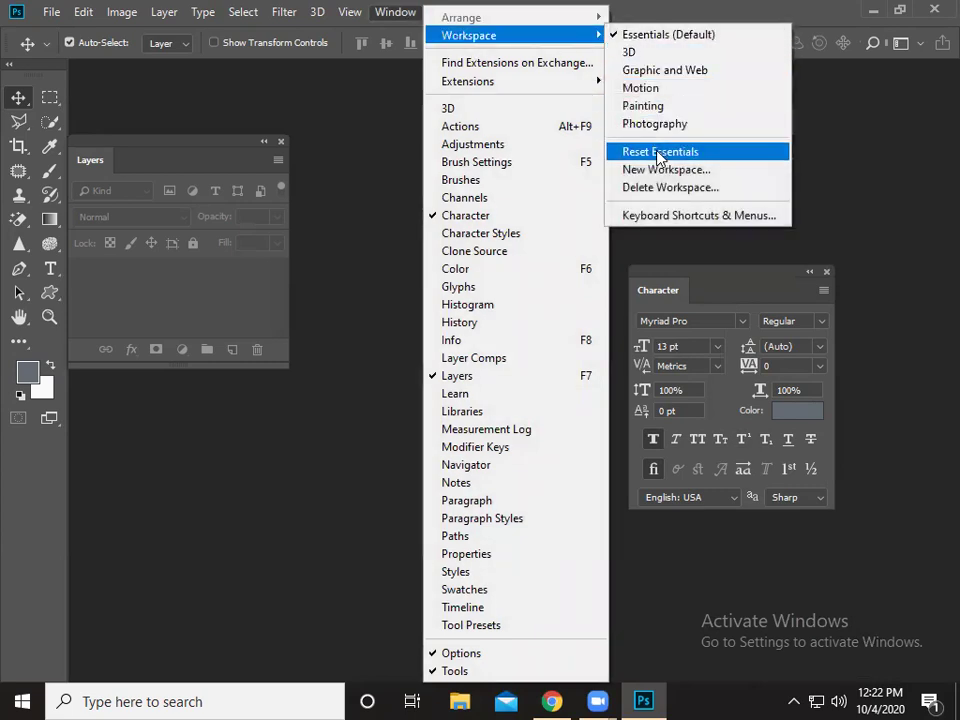
click(660, 152)
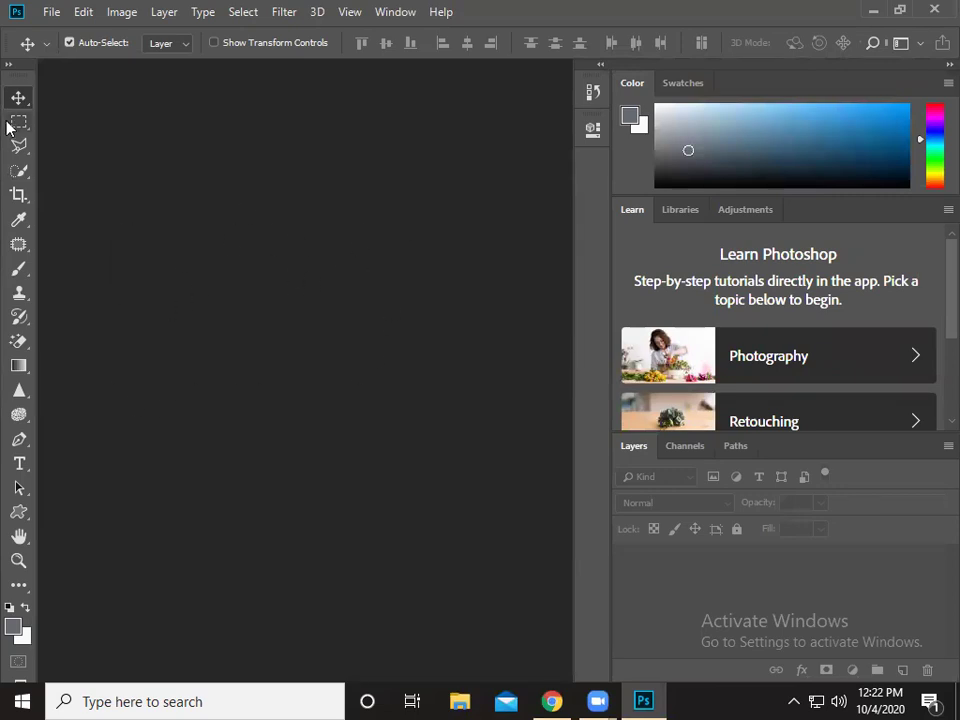
Show the toolbar in two columns and drag the Layers panel out to float
click(9, 65)
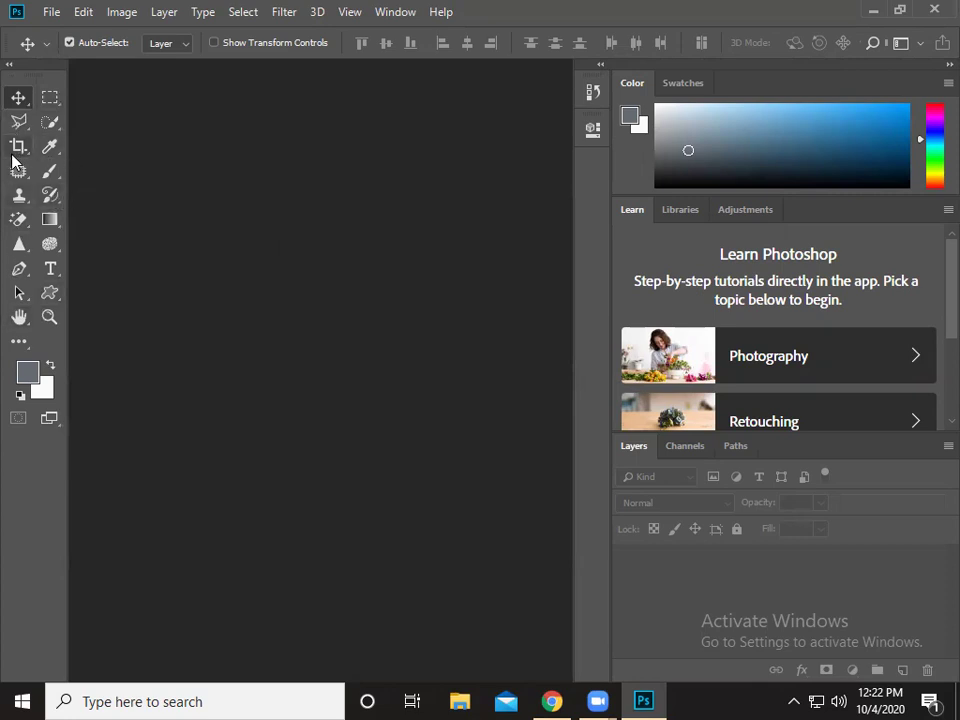
click(9, 65)
click(9, 65)
click(9, 65)
click(9, 65)
drag(633, 455, 413, 308)
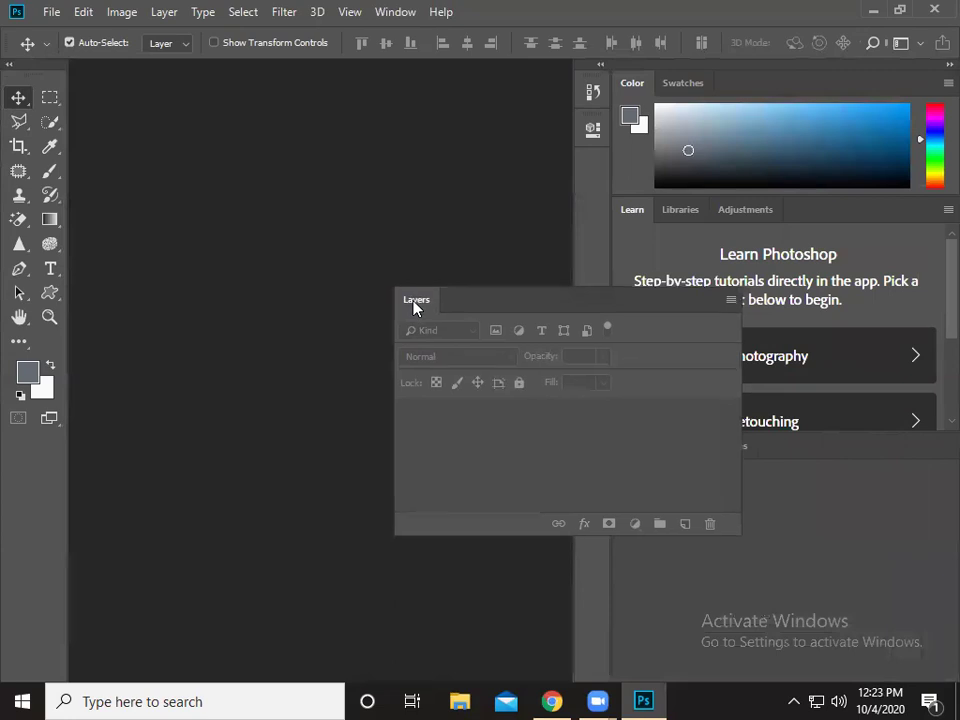
Close the Color, Learn and Paths panel group and park the floating Layers panel top-right
drag(413, 308, 256, 220)
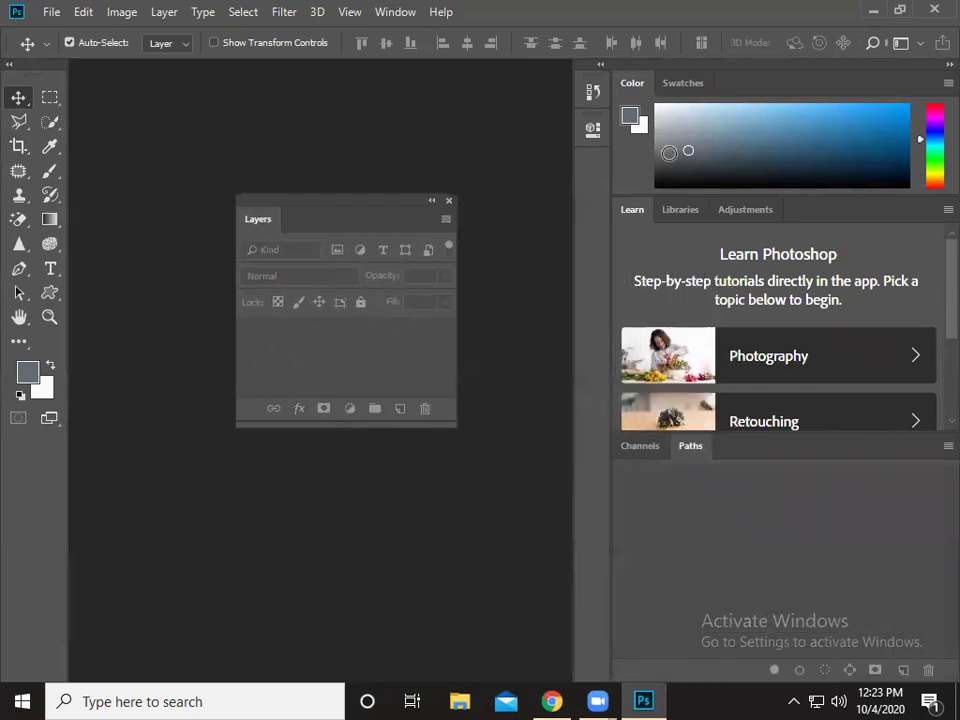
drag(678, 70, 660, 87)
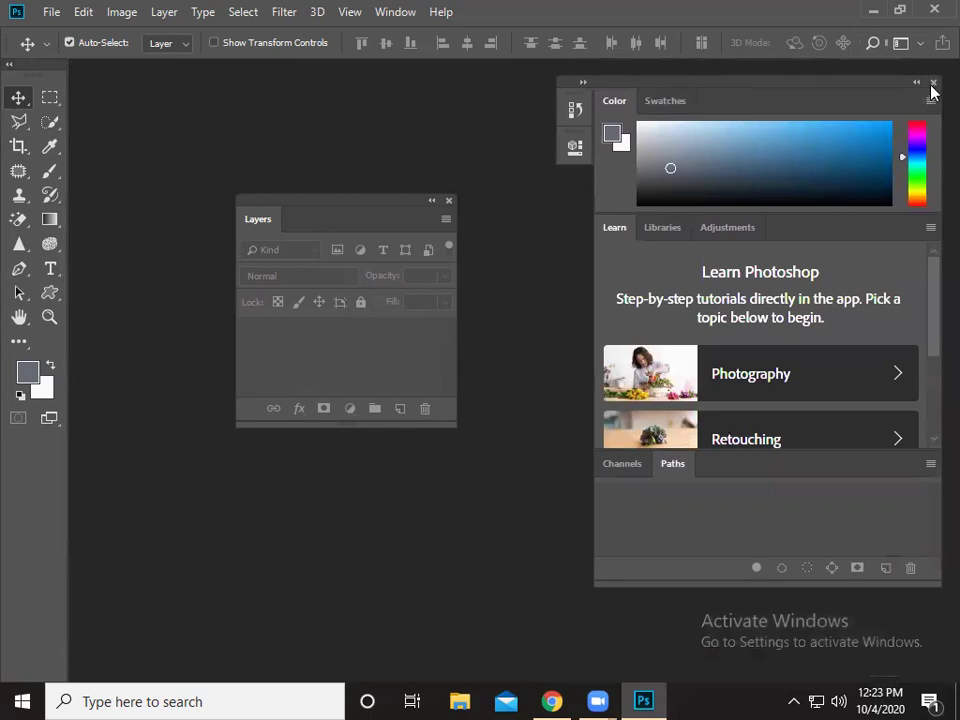
click(933, 84)
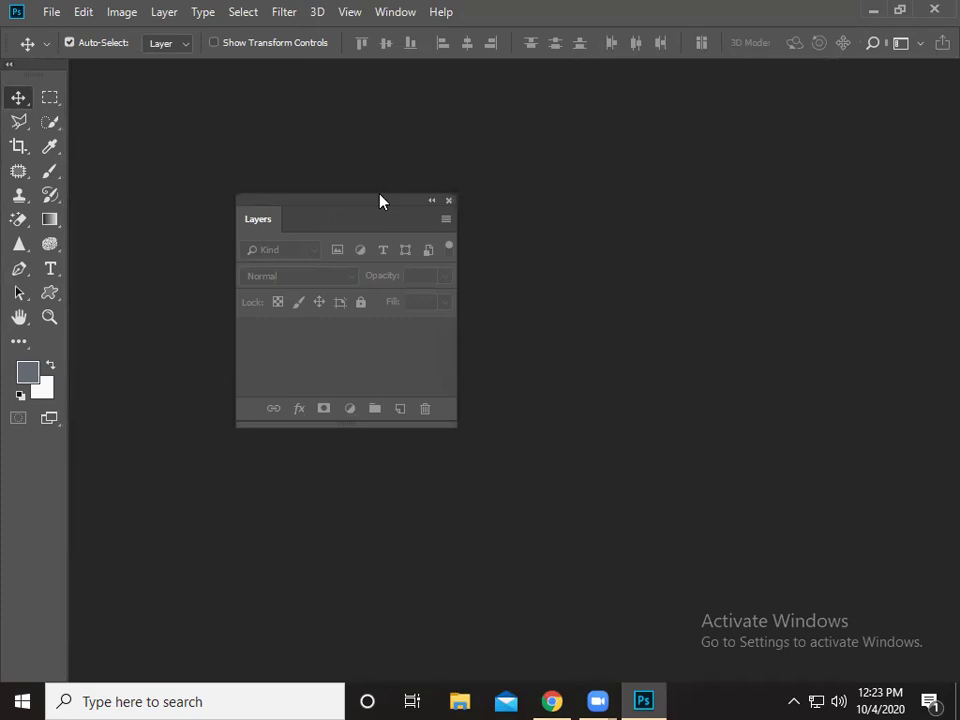
drag(380, 201, 885, 97)
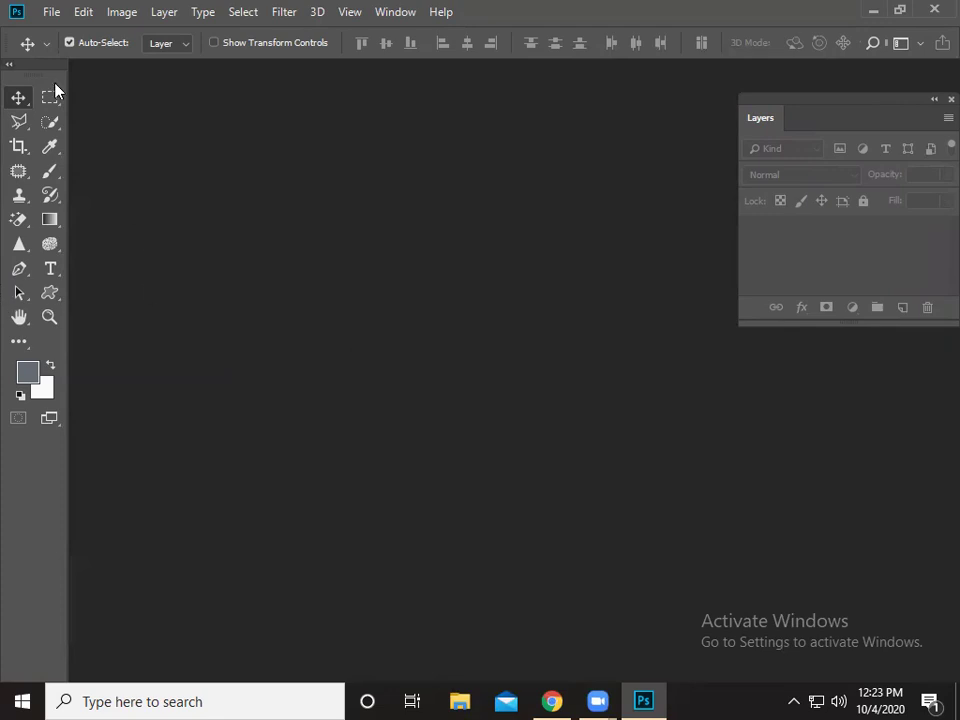
Start a new document showing the Photo presets, defaulting to 7 x 5 in at 300 ppi
click(51, 14)
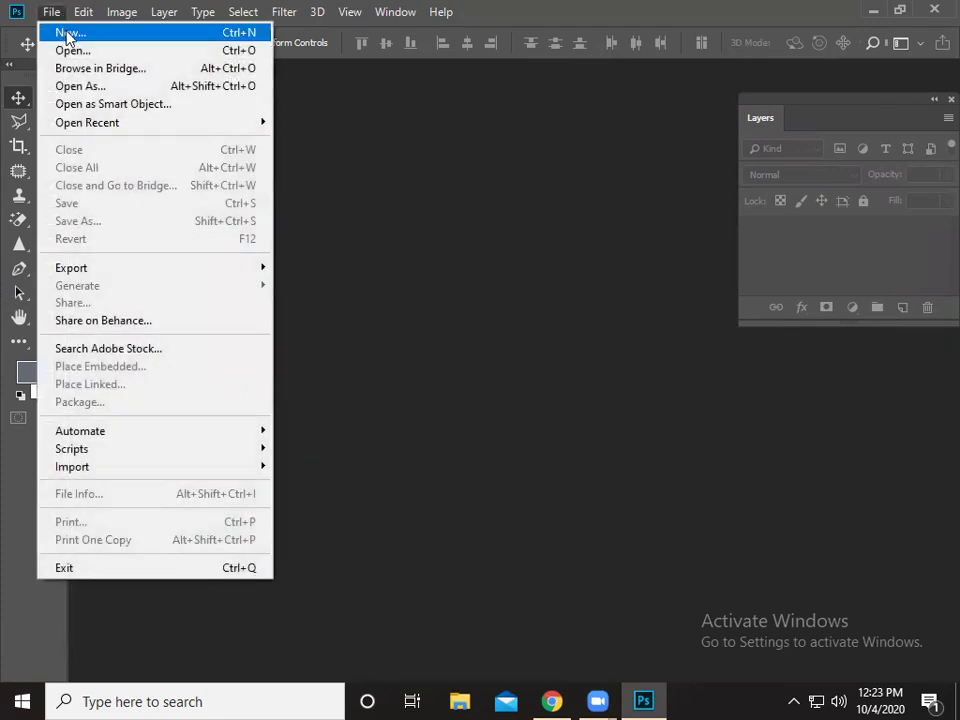
click(66, 34)
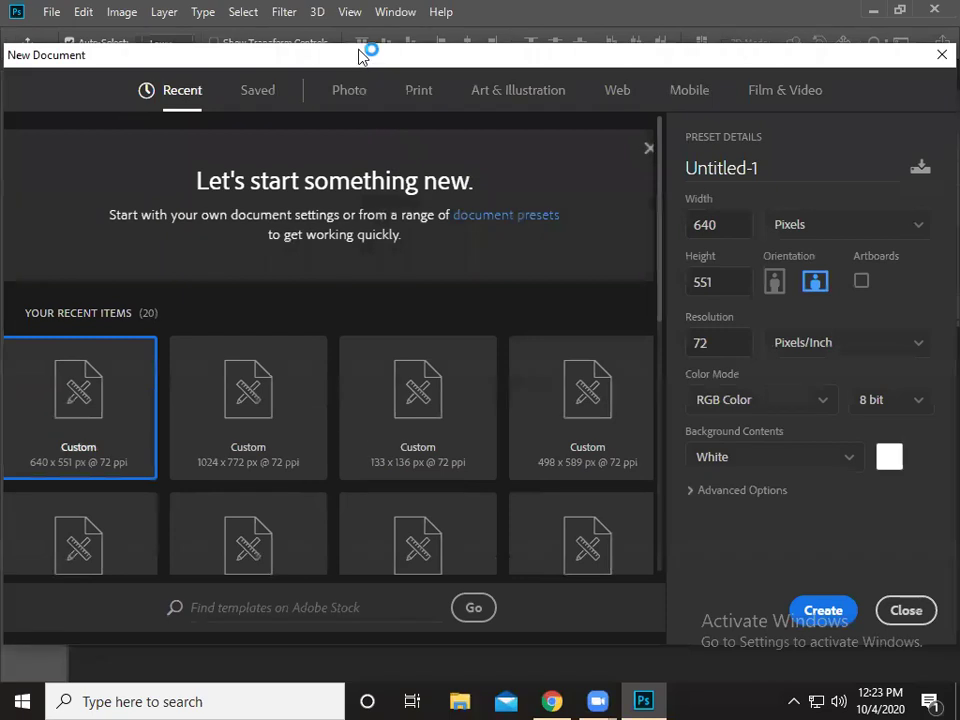
drag(360, 57, 371, 38)
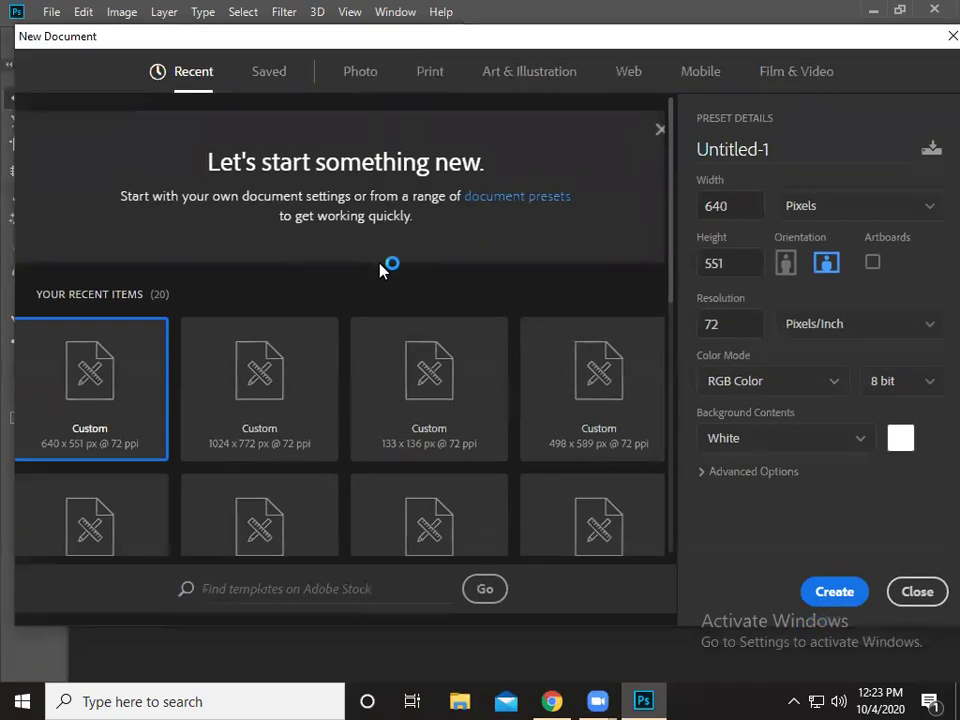
click(366, 76)
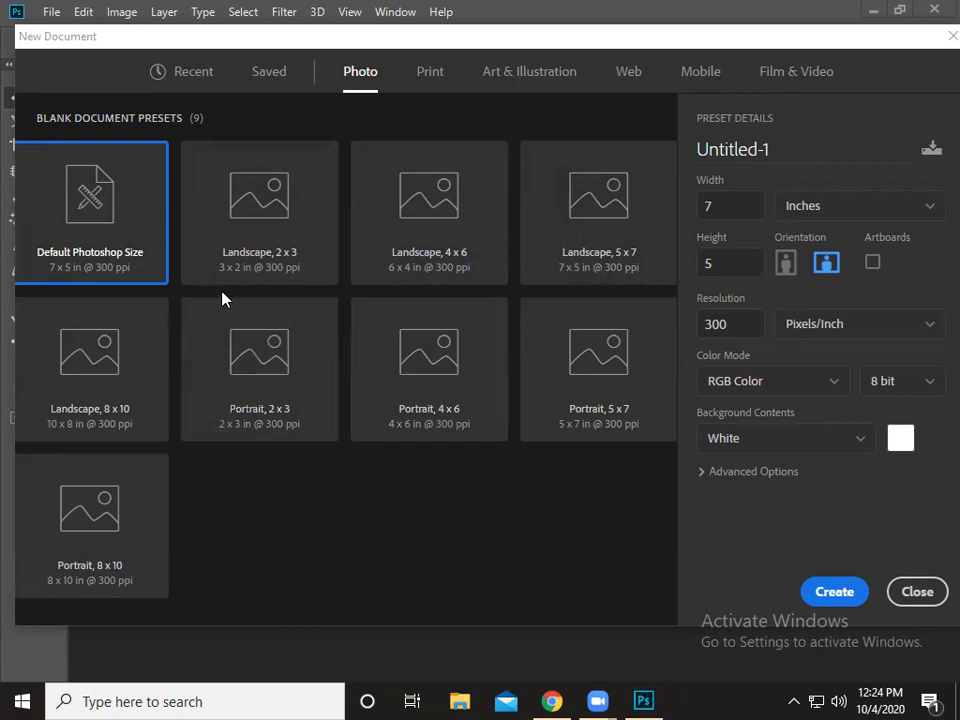
Browse the Print, Art & Illustration and Web presets, ending on Web Most Common 1366 x 768 px, 72 ppi
click(436, 90)
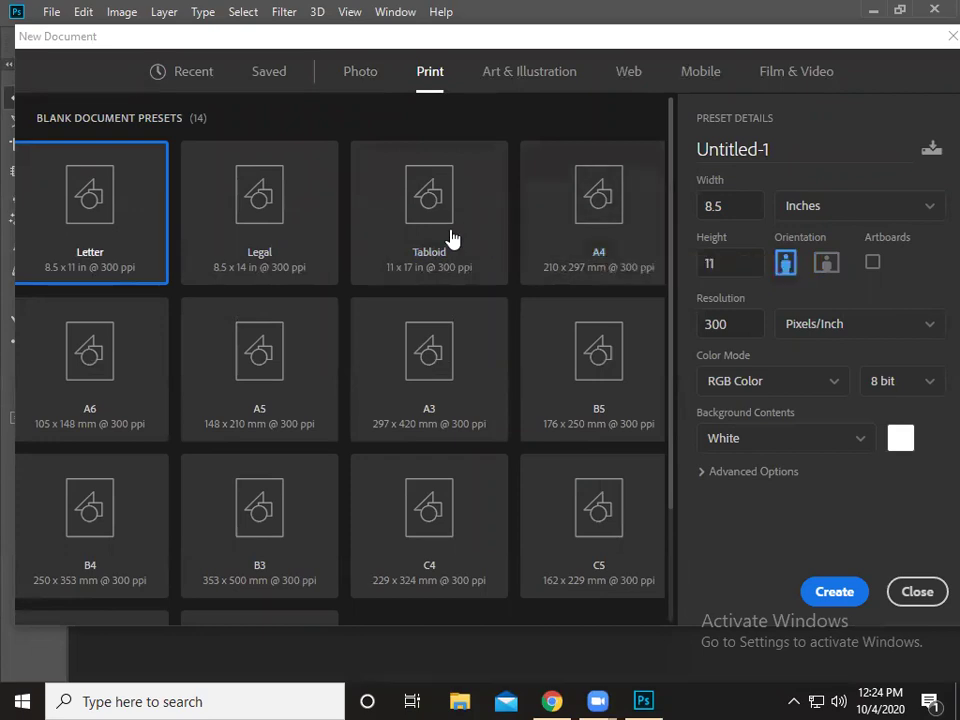
click(528, 74)
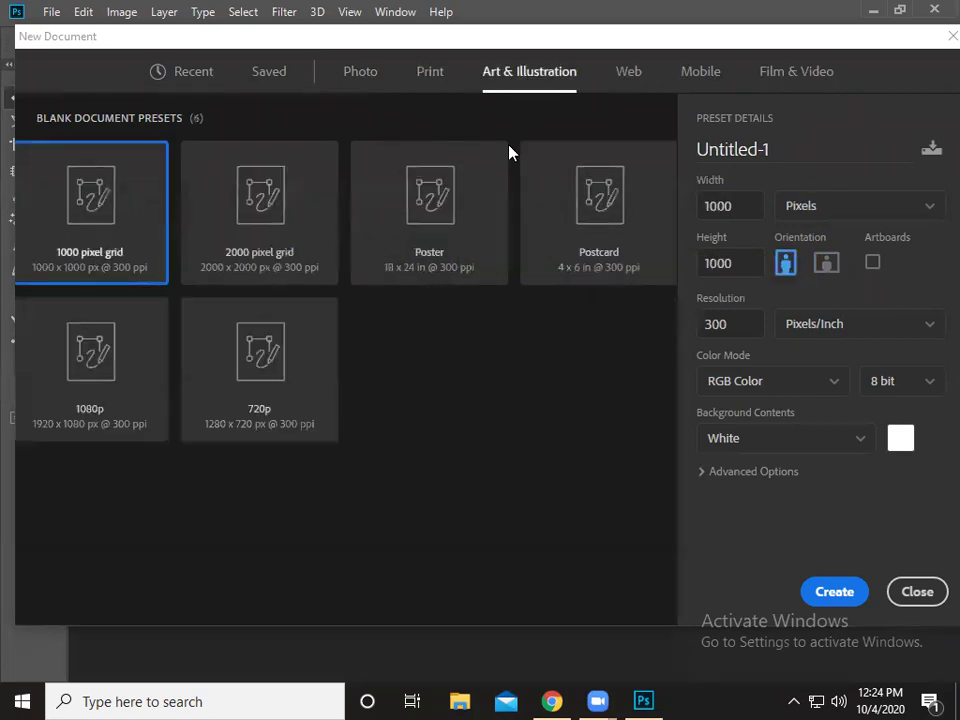
click(630, 74)
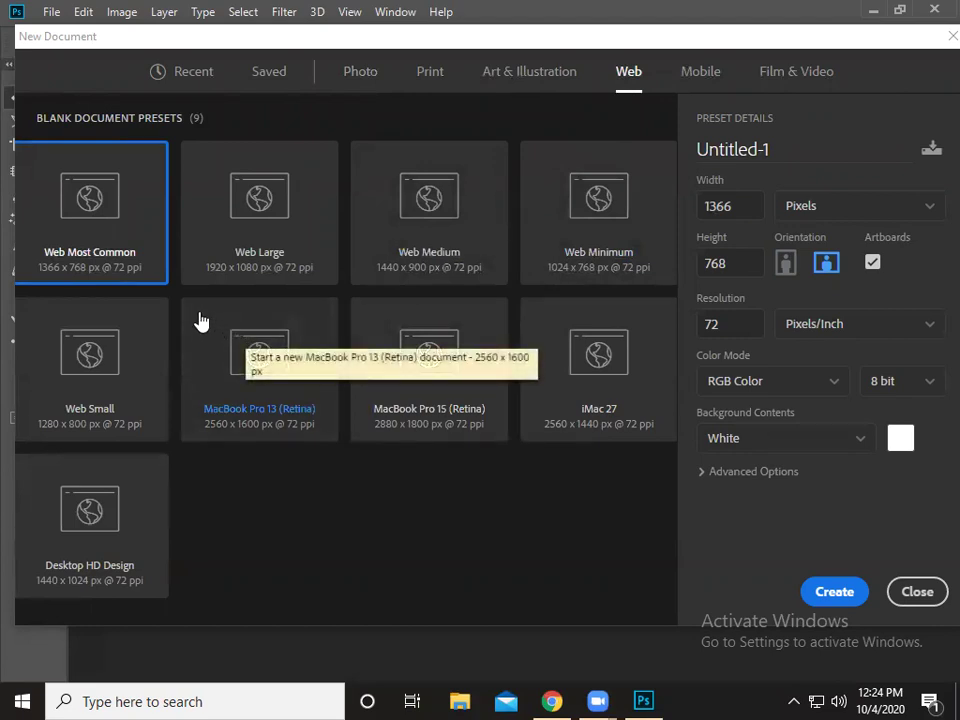
click(759, 201)
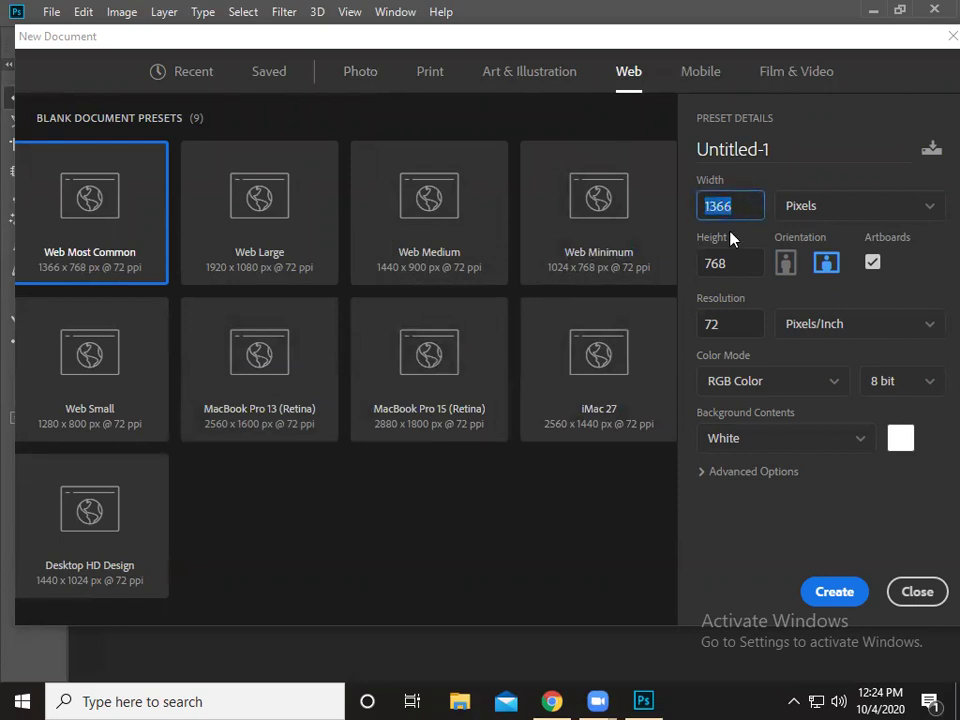
click(739, 259)
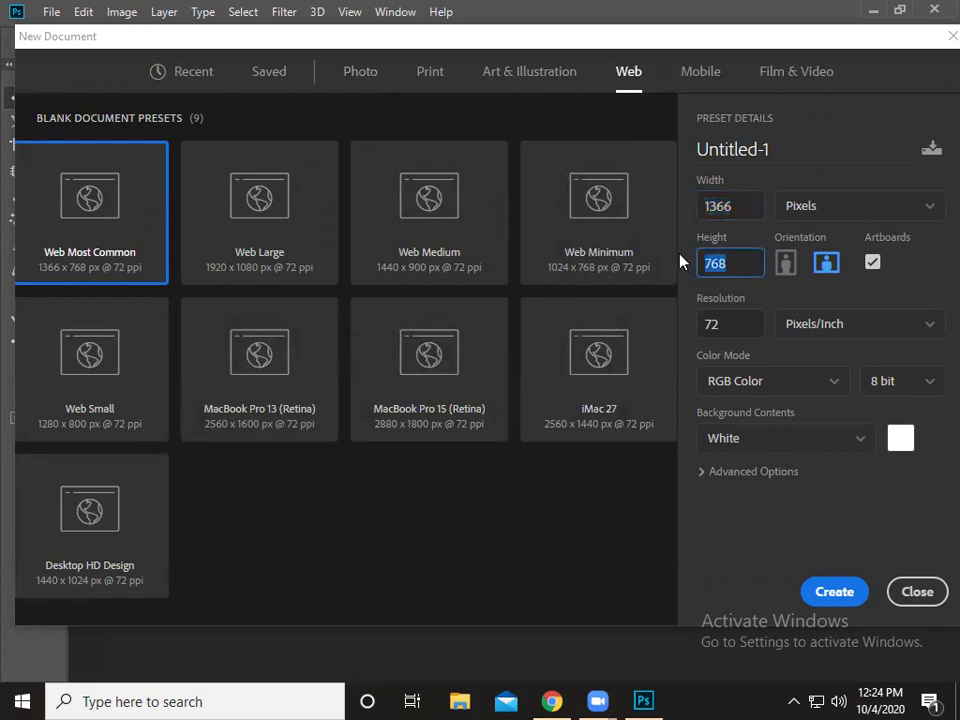
click(868, 214)
click(849, 277)
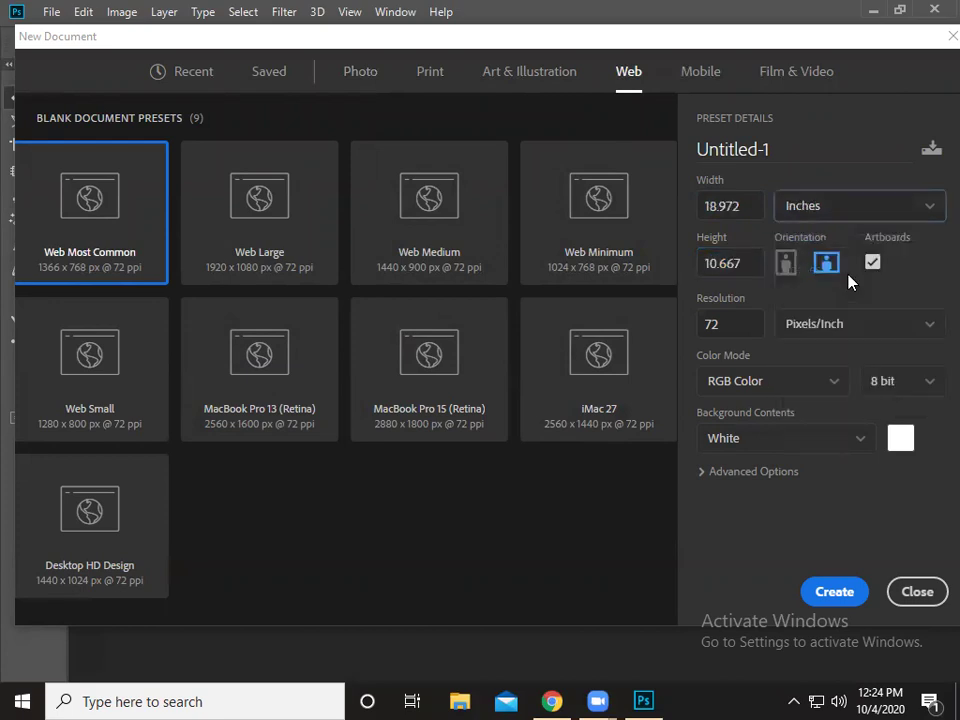
click(851, 212)
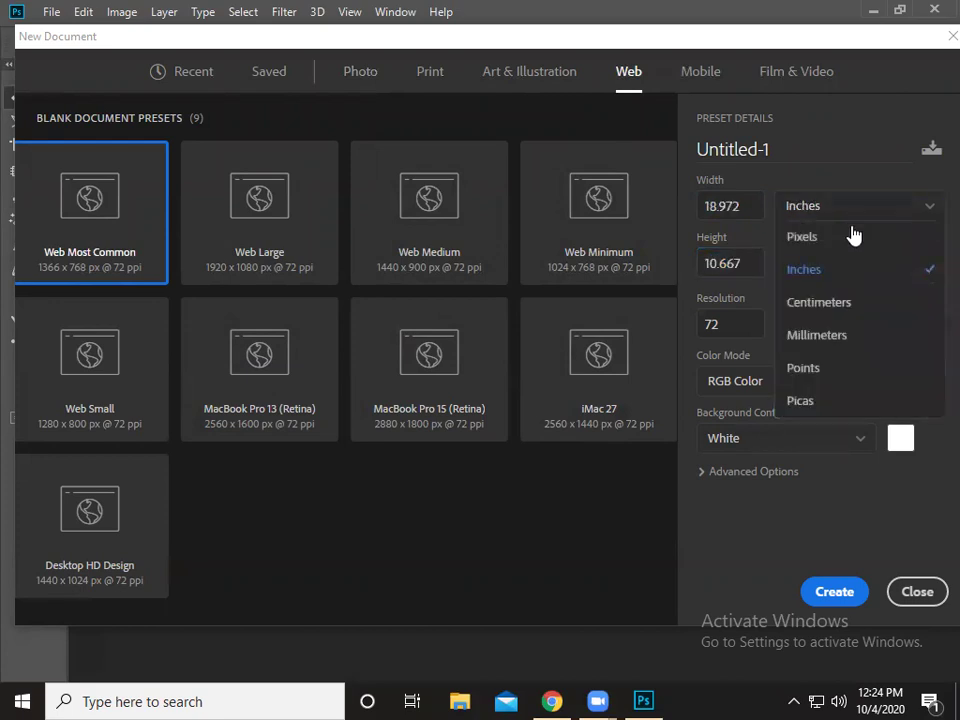
click(850, 302)
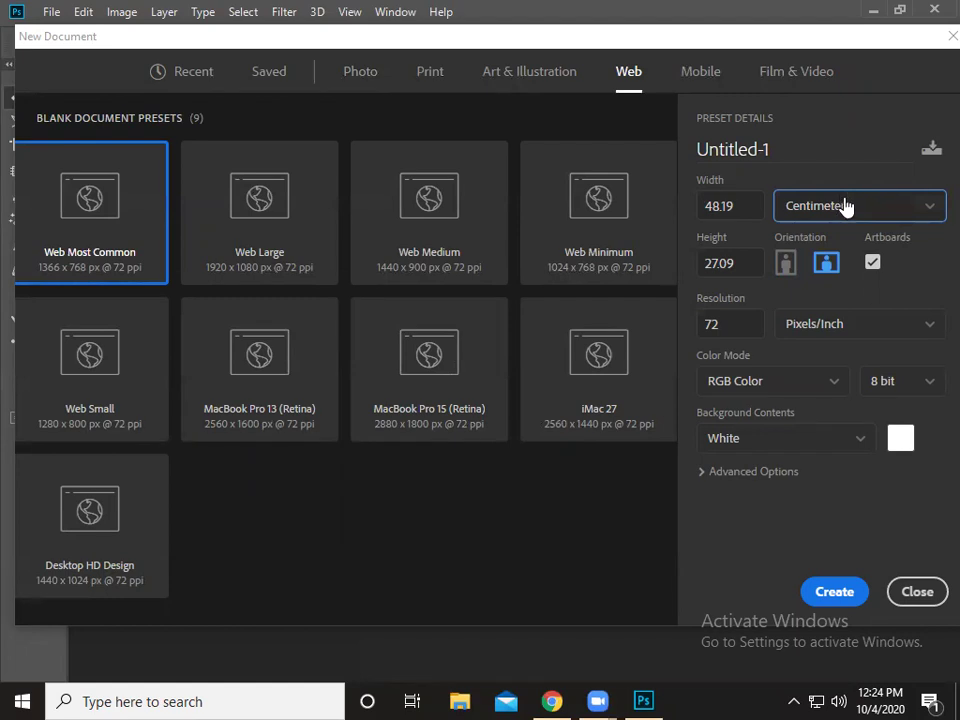
click(845, 207)
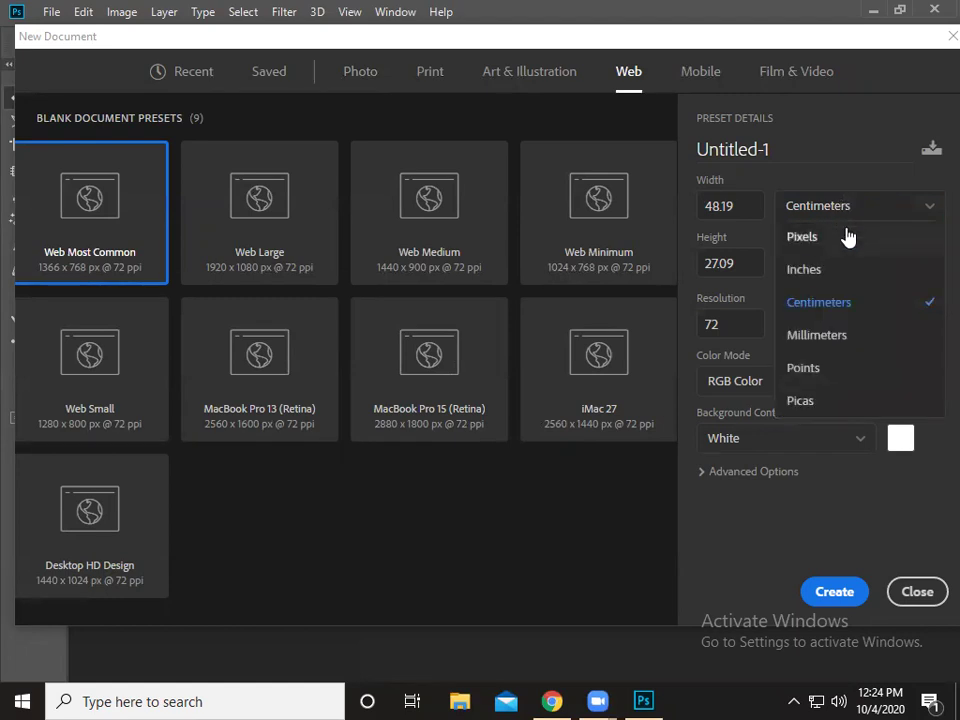
click(845, 236)
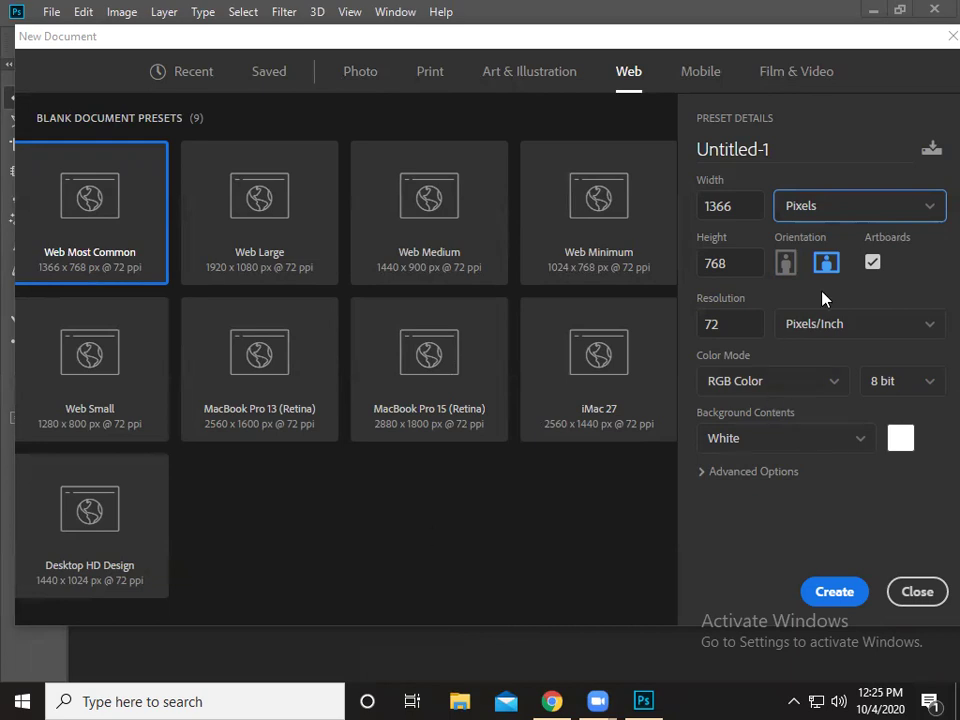
Keep pixel units and set the document size to 800 x 600 pixels
click(818, 210)
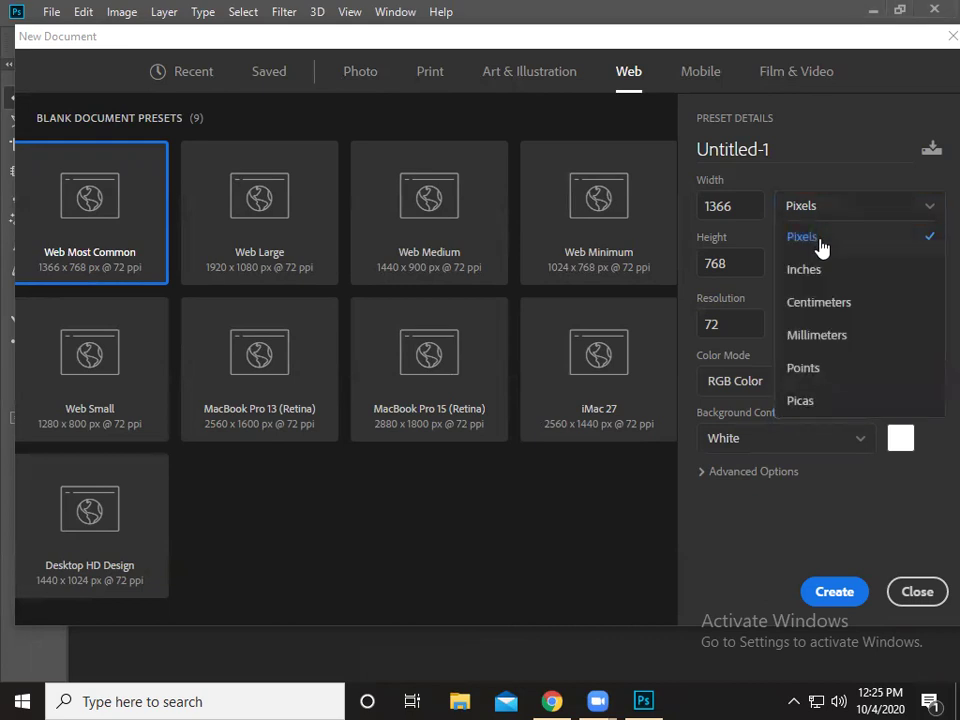
click(820, 245)
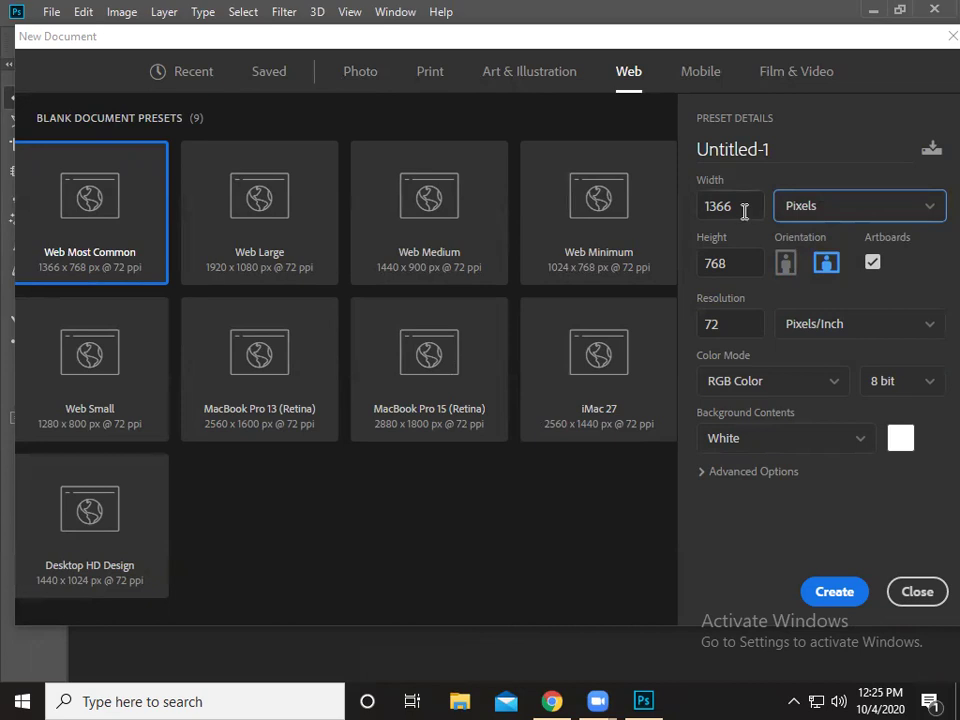
drag(744, 207, 703, 207)
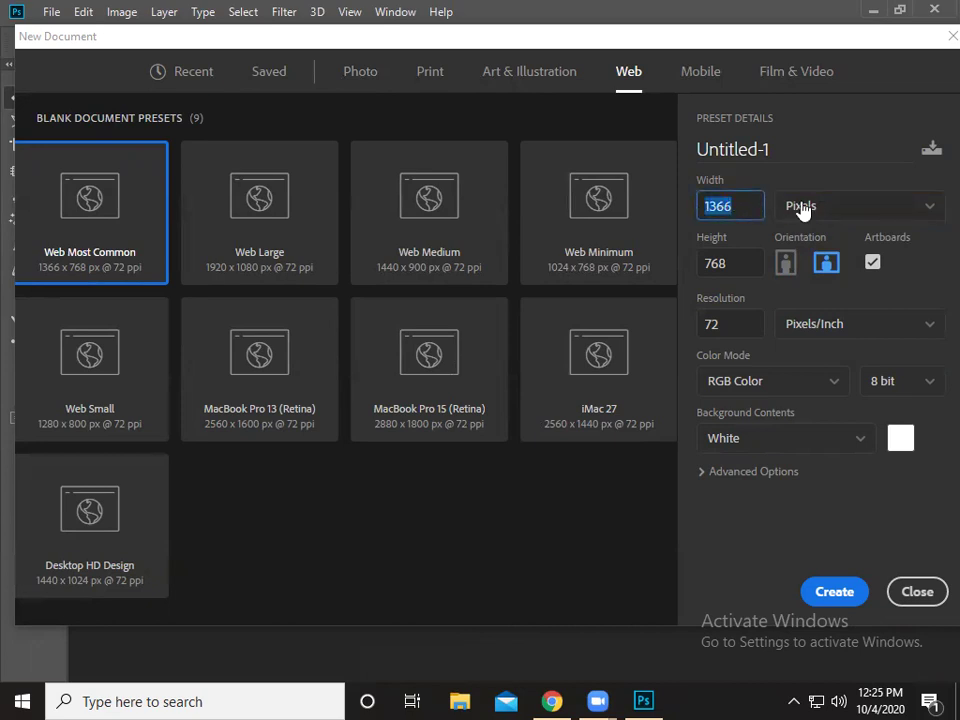
text(800)
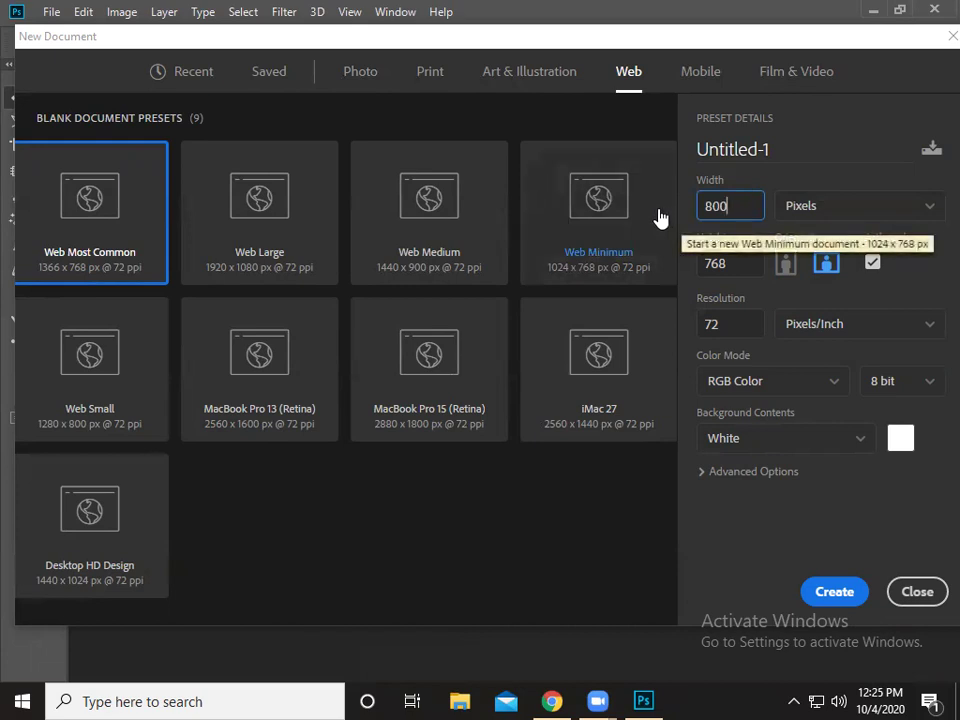
key(Tab)
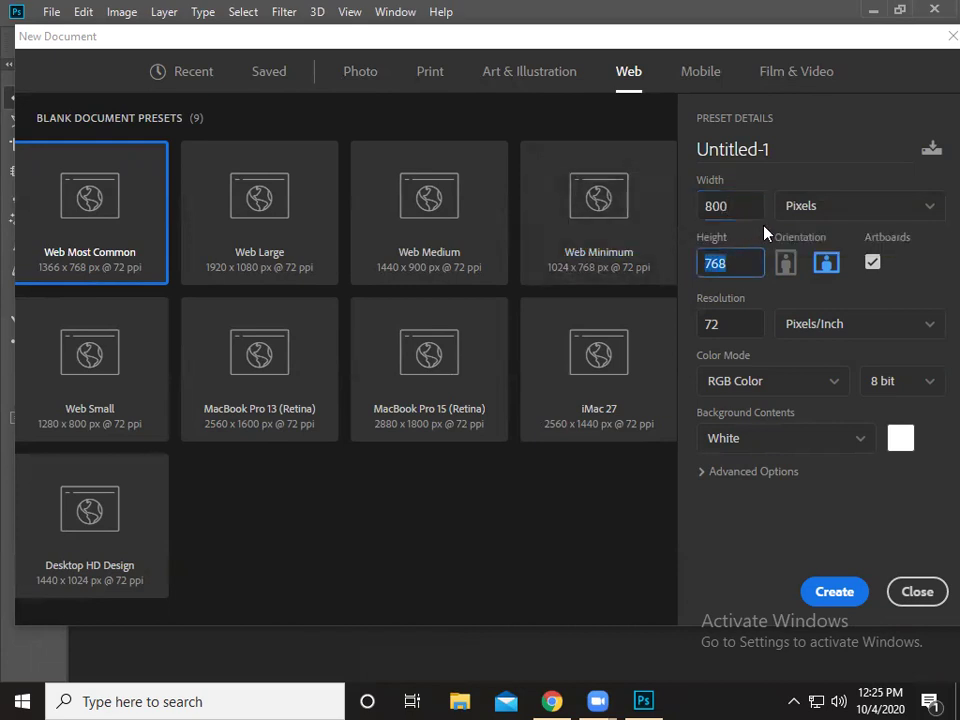
text(600)
Set the resolution to 72 pixels/inch and review the colour mode options
double_click(733, 323)
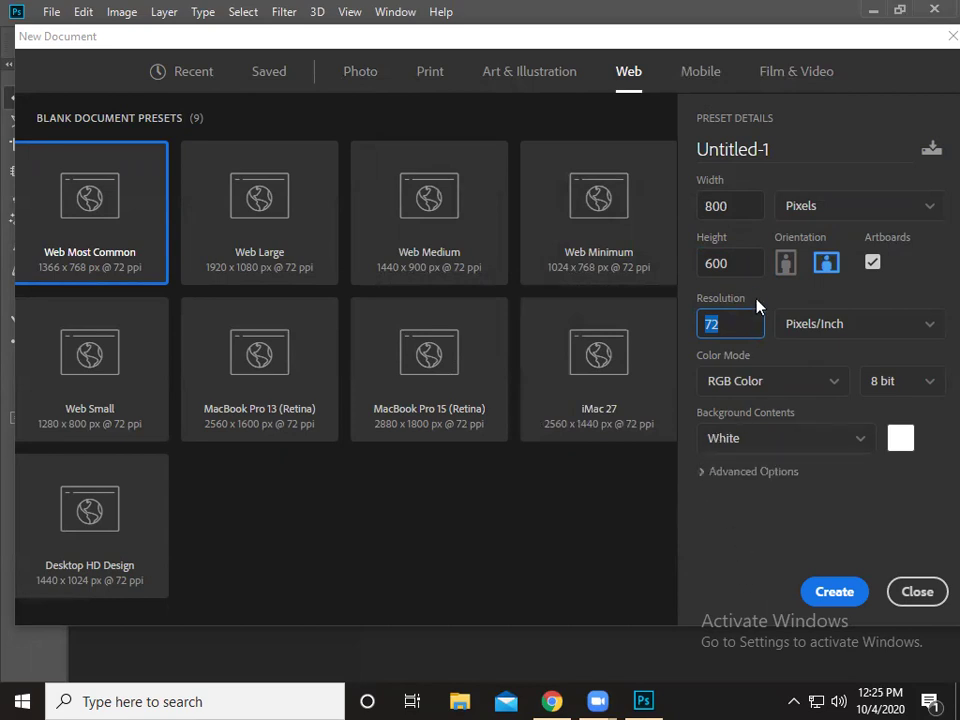
click(726, 328)
text(300)
key(BackSpace)
key(BackSpace)
key(BackSpace)
text(72)
click(806, 381)
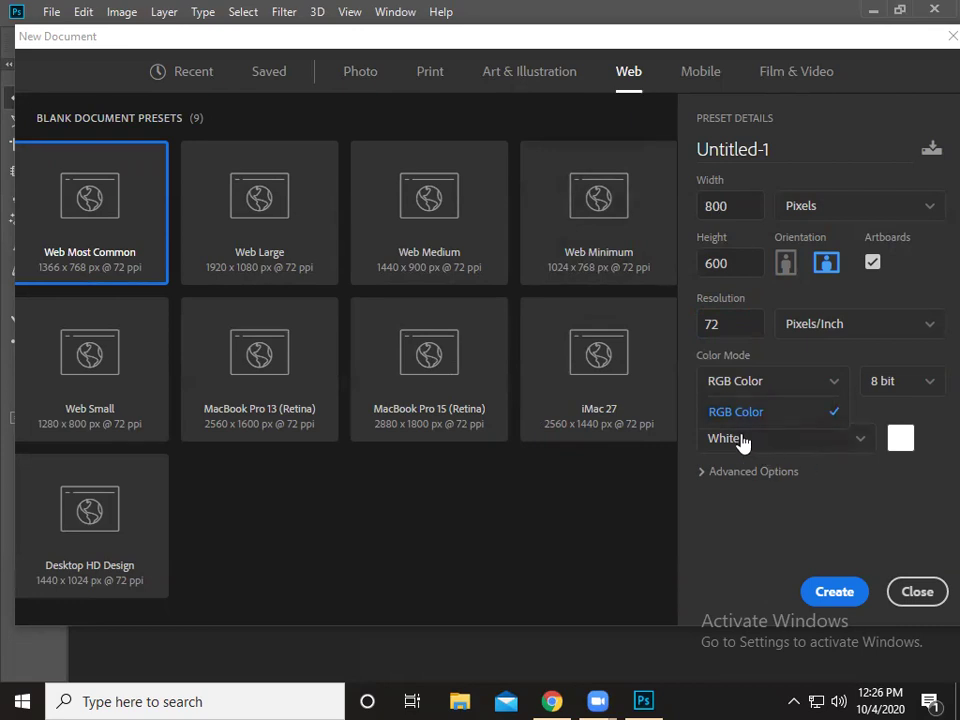
Browse the Art & Illustration presets, then return to Web and keep RGB Color mode
click(524, 71)
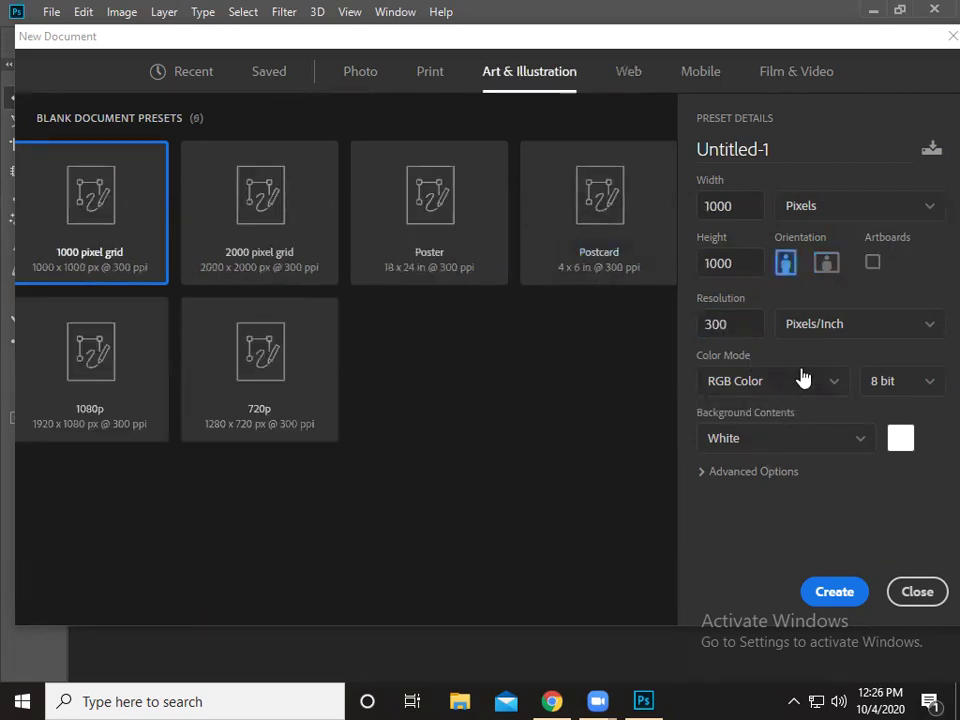
click(834, 330)
click(768, 338)
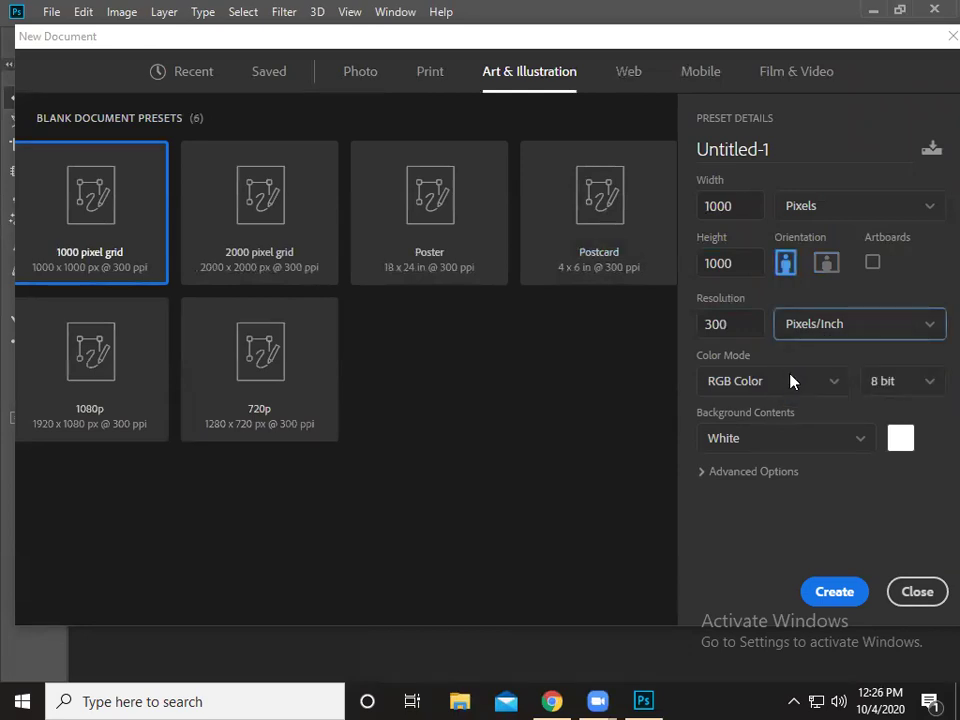
click(790, 381)
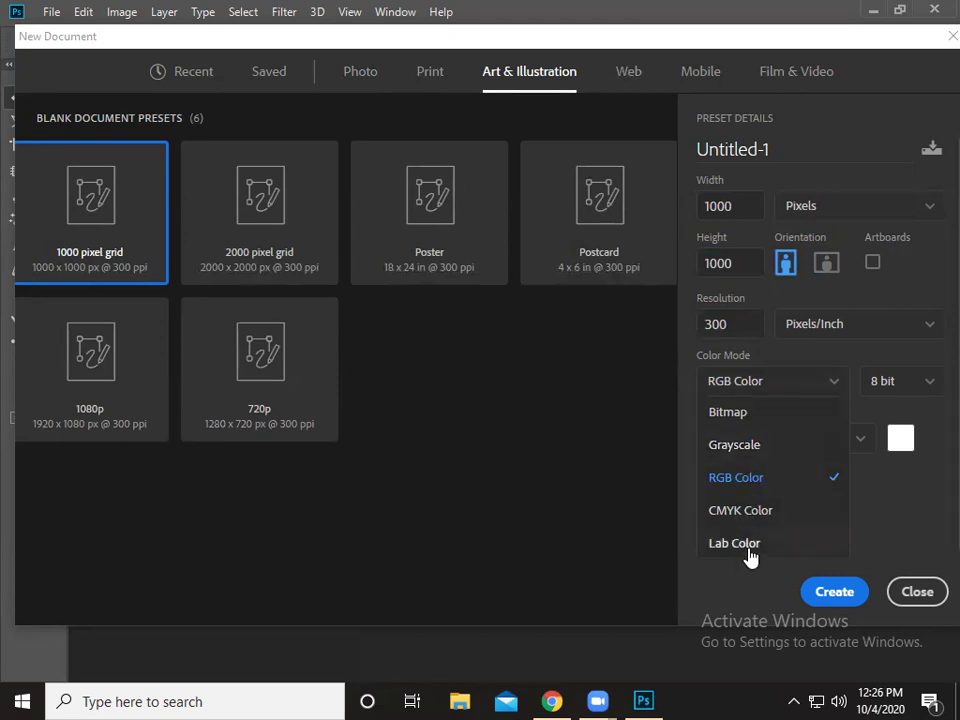
click(630, 75)
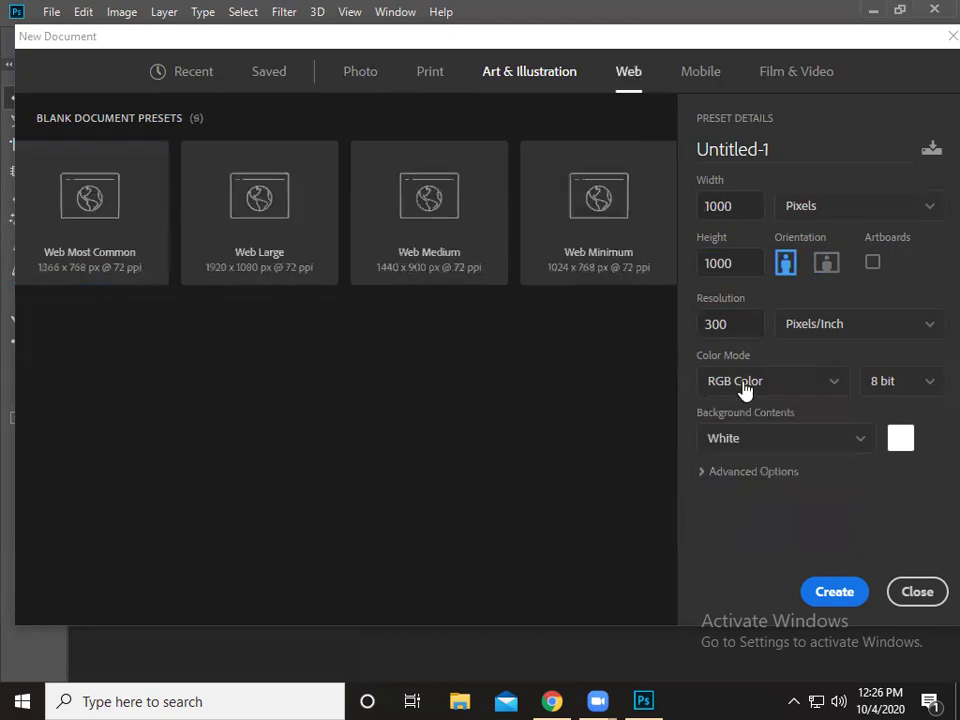
click(768, 386)
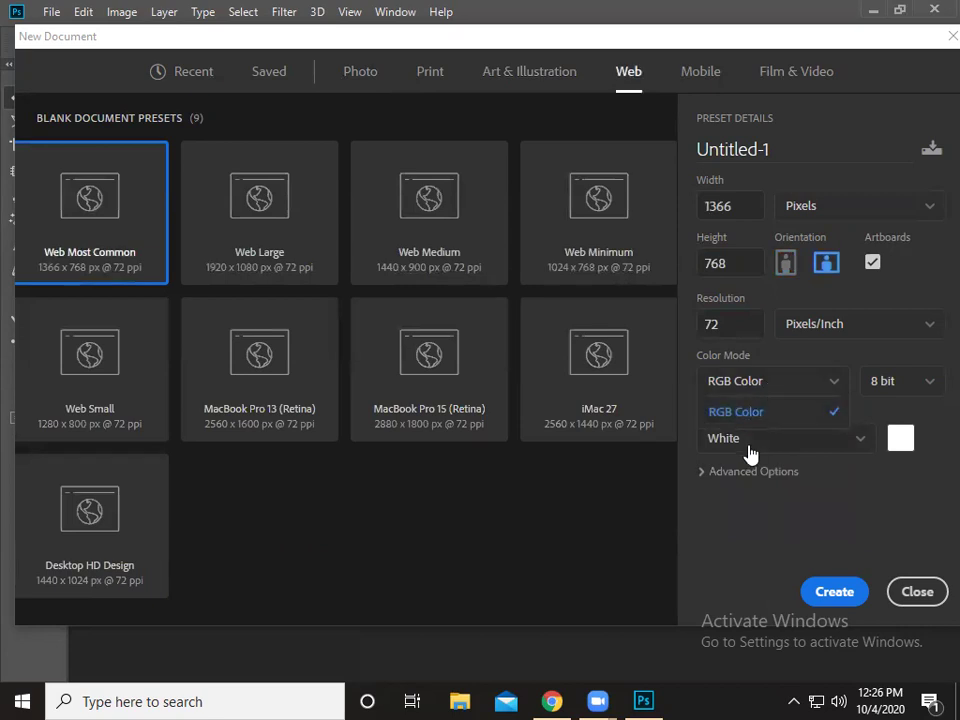
click(754, 412)
Enter width 800 and height 600 pixels and create the blank Untitled-1 document
click(730, 205)
double_click(700, 200)
text(800)
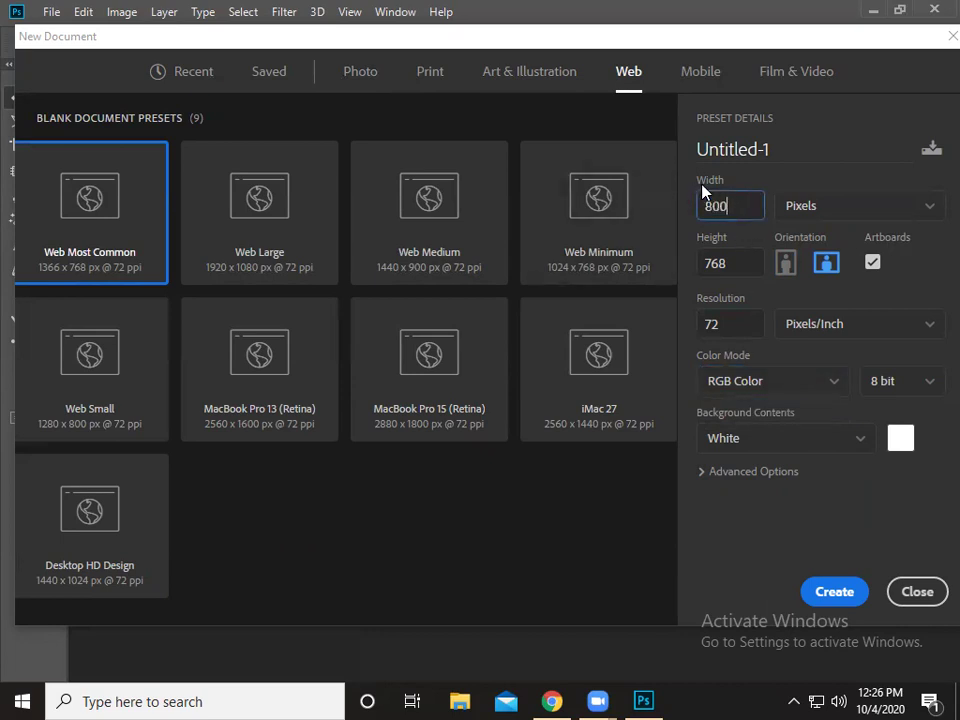
key(Tab)
text(600)
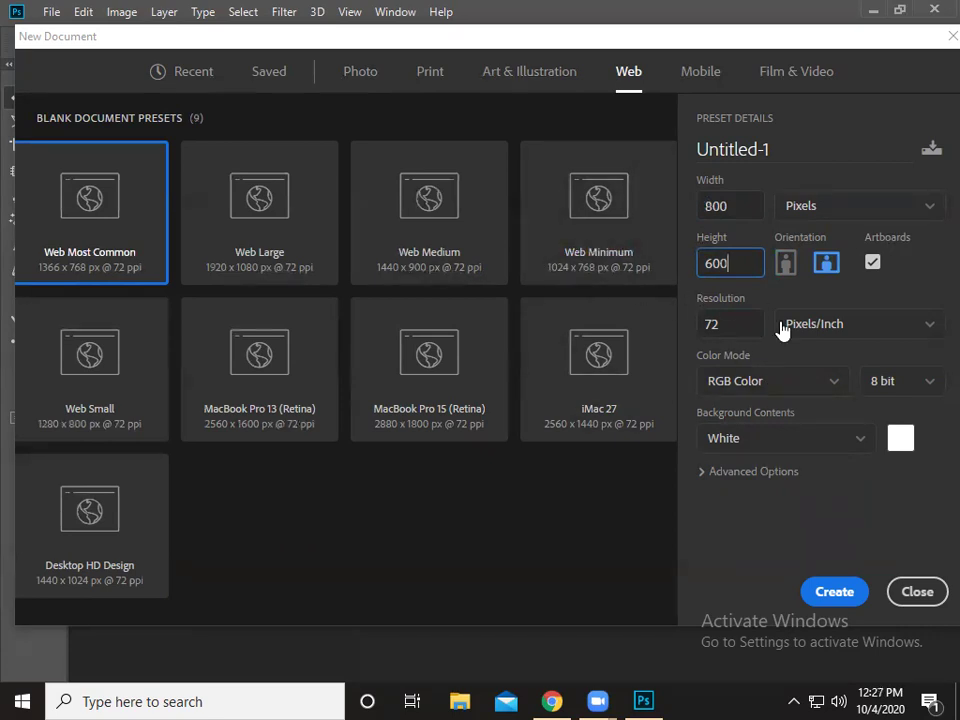
click(735, 330)
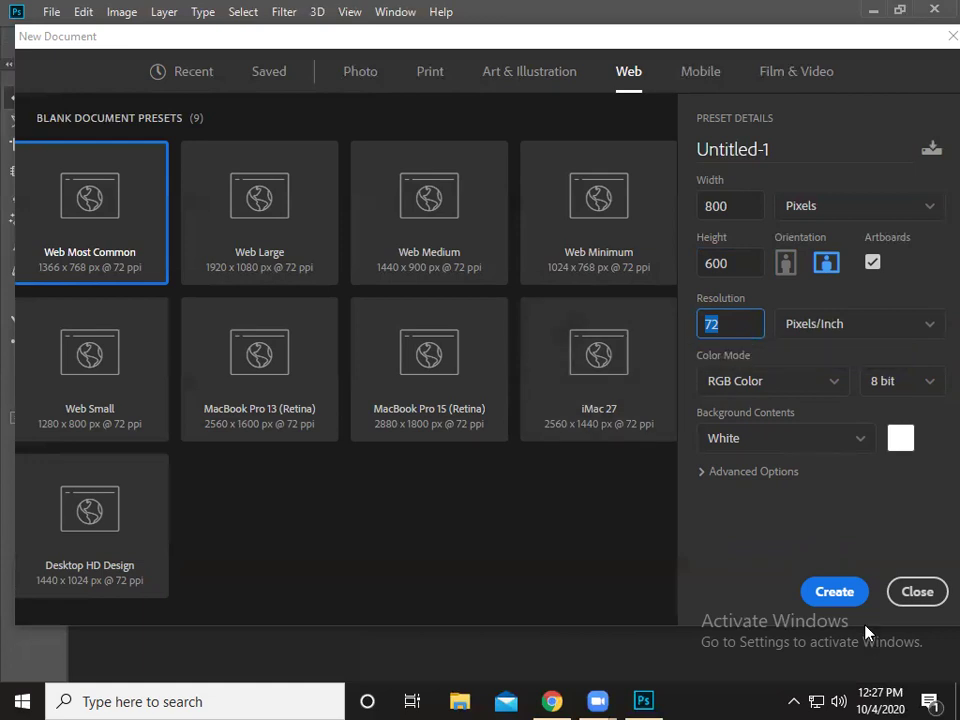
click(840, 592)
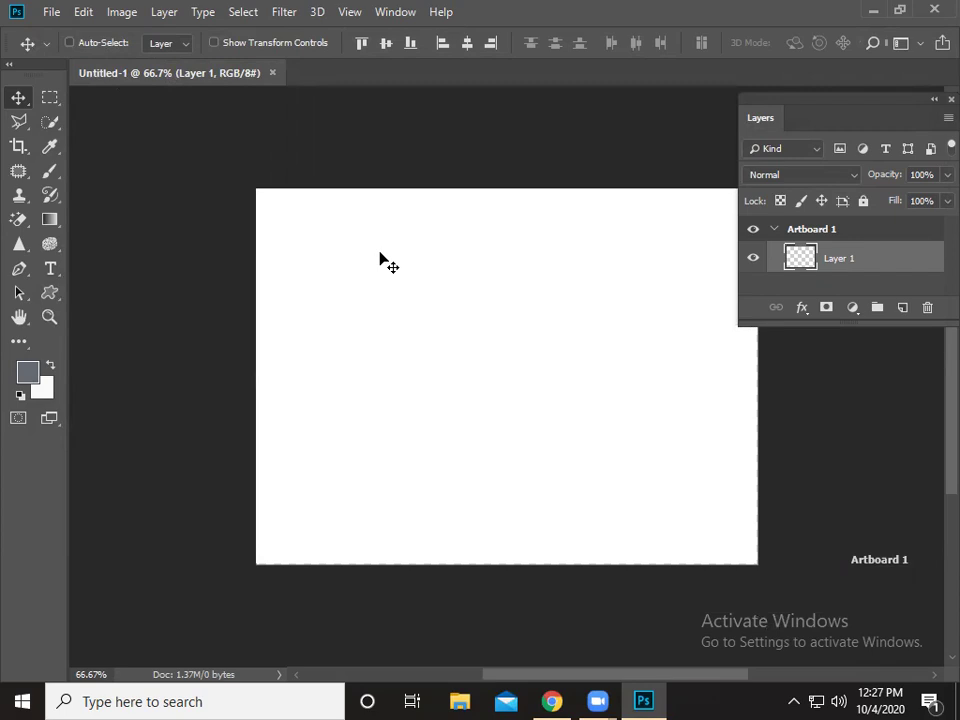
Zoom in and out on the blank artboard with Ctrl+Plus and Ctrl+Minus
key(ctrl+plus)
key(ctrl+plus)
key(ctrl+plus)
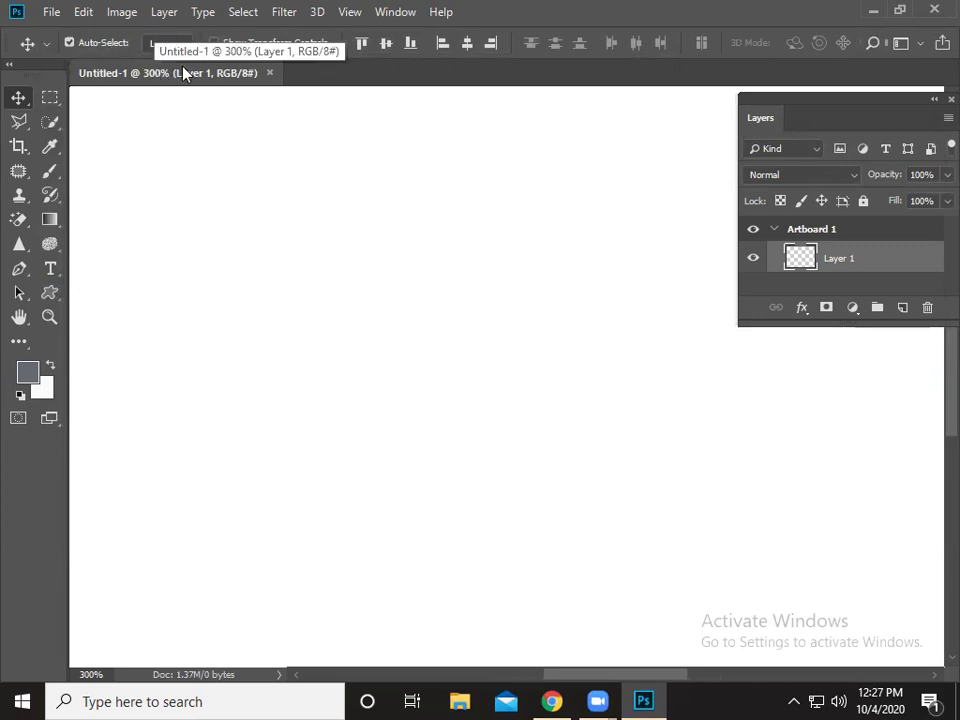
key(ctrl+plus)
key(ctrl+plus)
key(ctrl+plus)
key(ctrl+plus)
key(ctrl+plus)
key(ctrl+plus)
key(ctrl+plus)
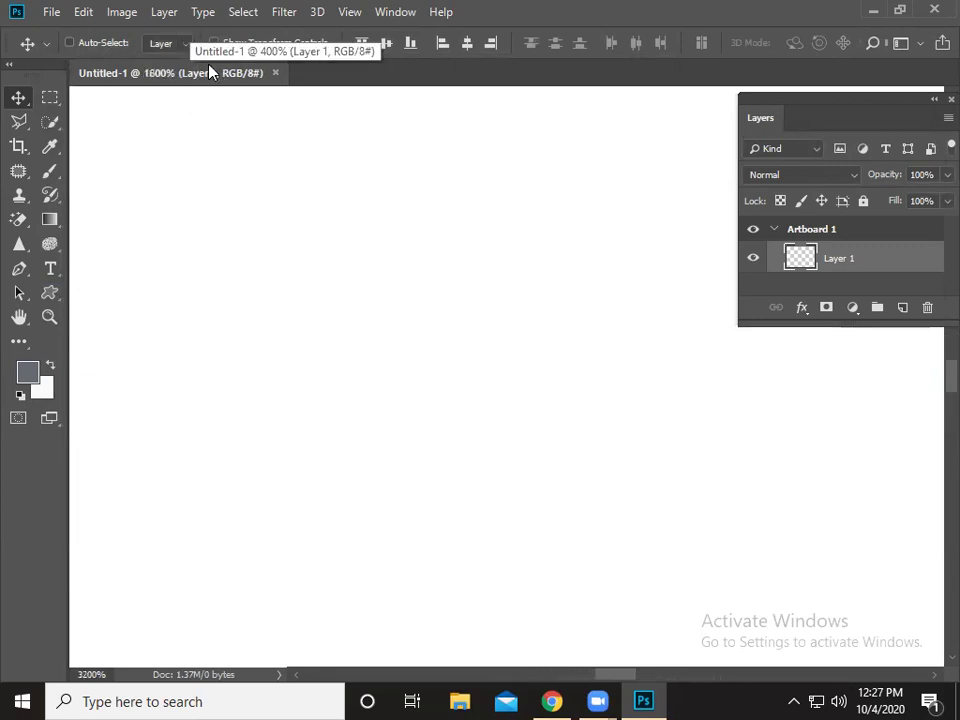
key(ctrl+plus)
key(ctrl+plus)
key(ctrl+plus)
key(ctrl+plus)
key(ctrl+plus)
key(ctrl+minus)
key(ctrl+minus)
key(ctrl+minus)
key(ctrl+minus)
key(ctrl+minus)
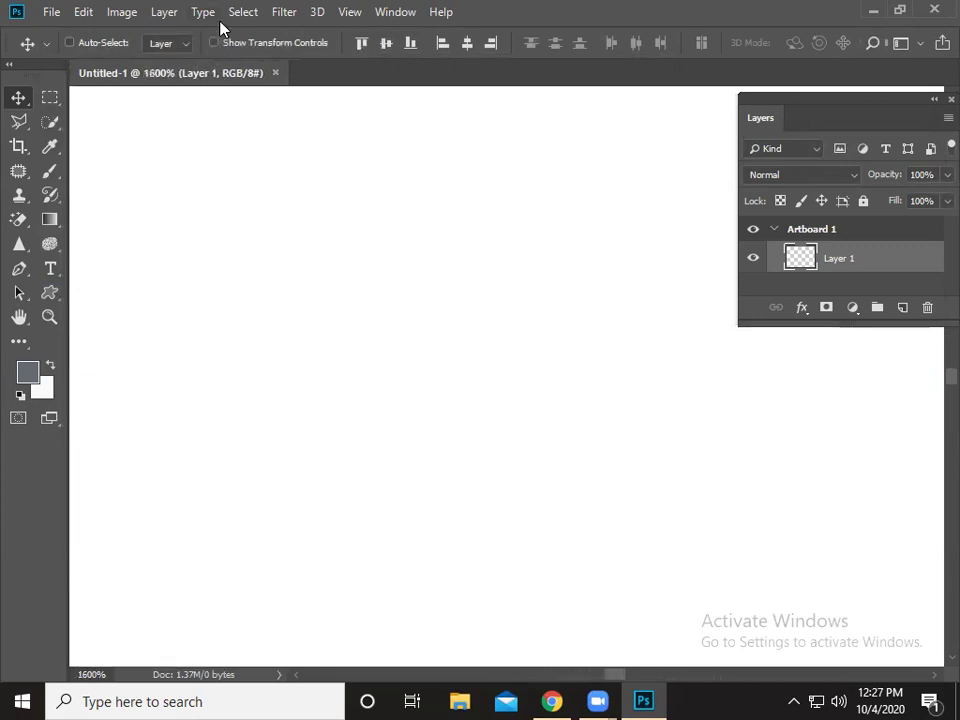
key(ctrl+minus)
key(ctrl+minus)
key(ctrl+minus)
key(ctrl+minus)
key(ctrl+minus)
key(ctrl+minus)
key(ctrl+minus)
key(ctrl+minus)
key(ctrl+minus)
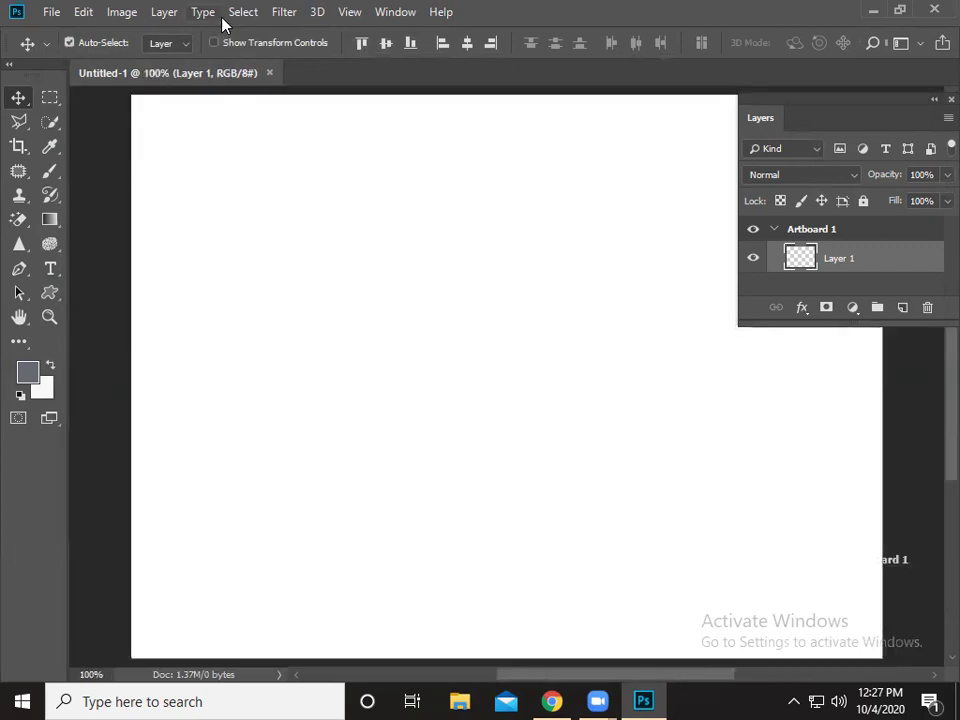
key(ctrl+minus)
key(ctrl+minus)
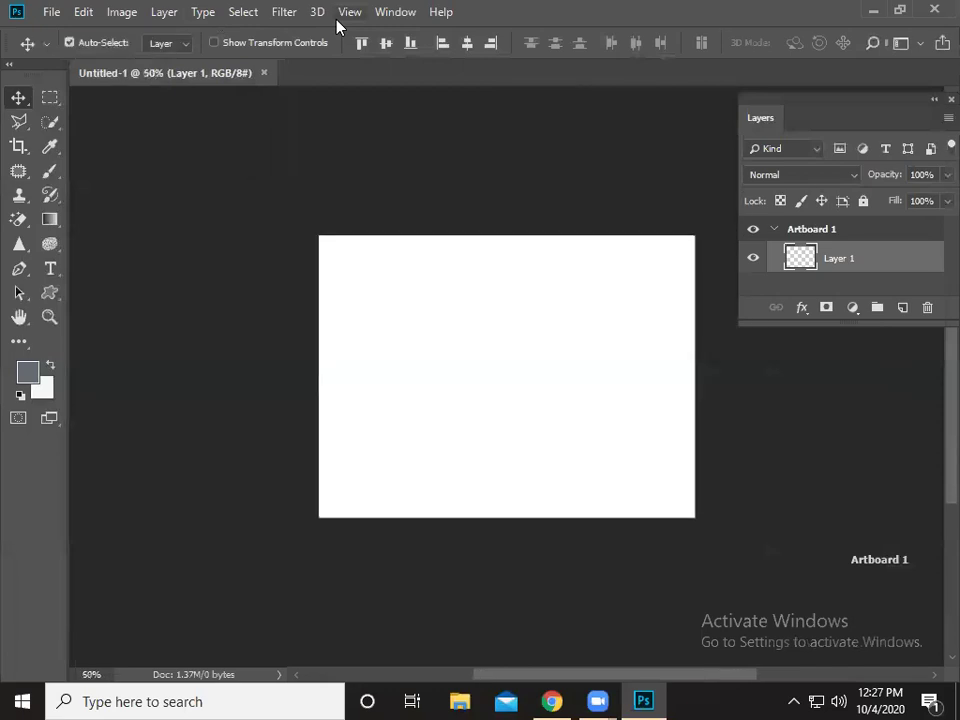
key(ctrl+plus)
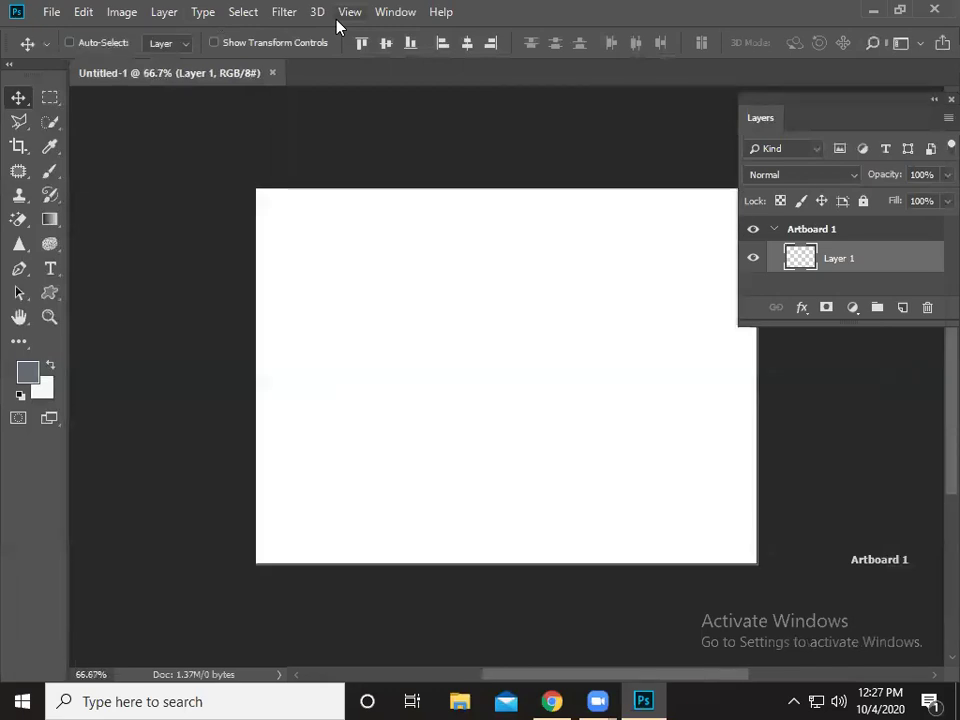
key(ctrl+plus)
key(ctrl+plus)
key(ctrl+plus)
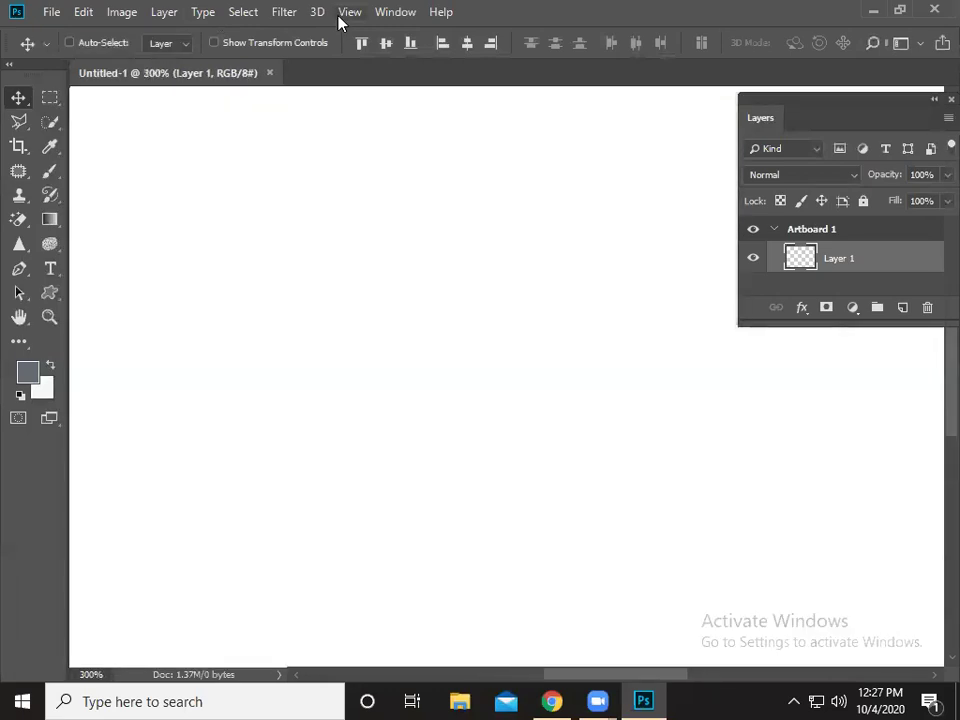
key(ctrl+minus)
key(ctrl+minus)
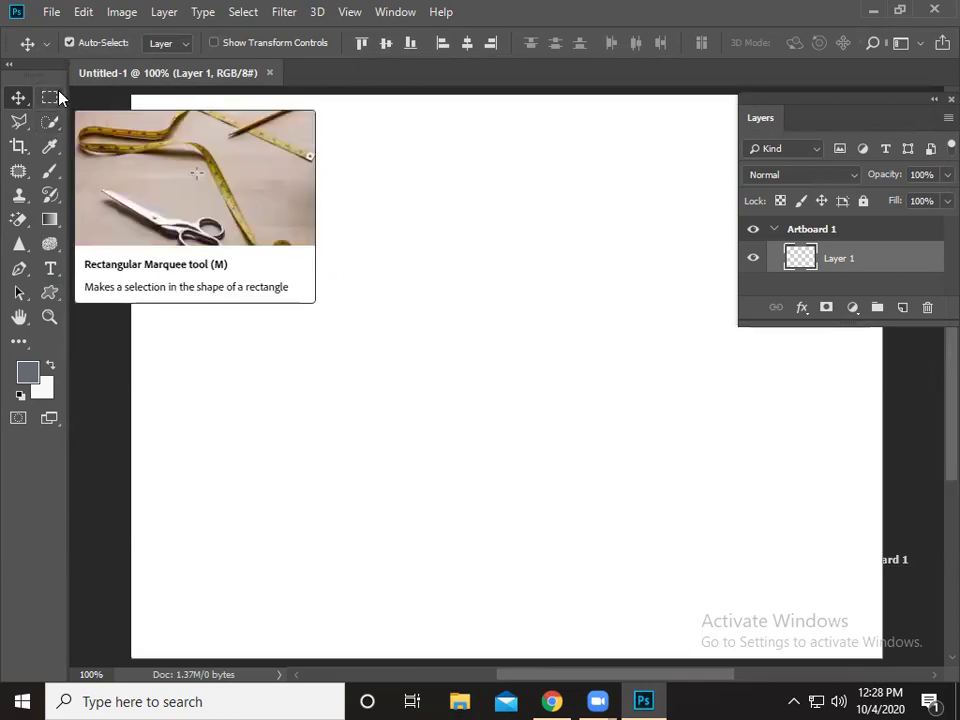
Draw a near-square rectangular marquee selection on the upper-middle of the artboard
click(50, 97)
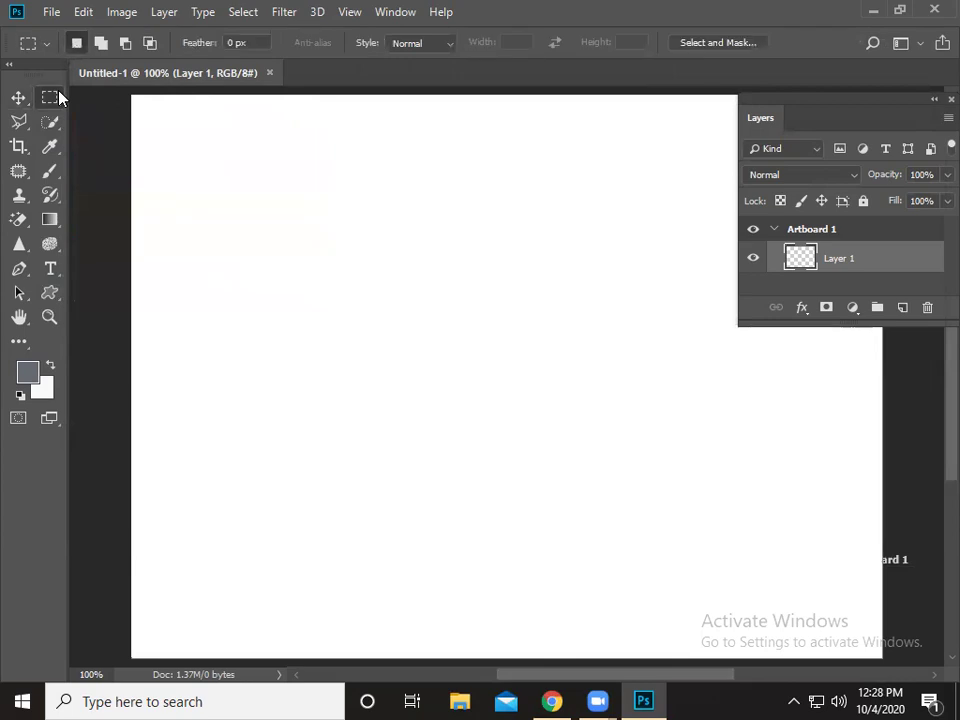
drag(281, 181, 573, 438)
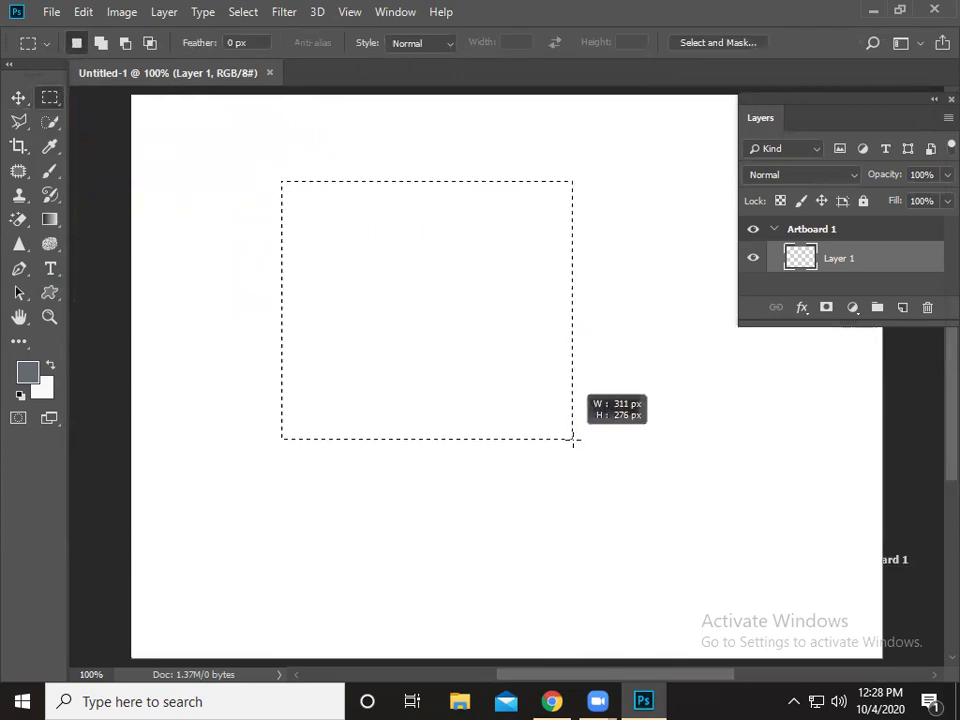
mouse_move(573, 438)
mouse_down()
mouse_move(625, 291)
mouse_move(692, 215)
mouse_move(465, 349)
mouse_move(311, 525)
mouse_move(281, 542)
mouse_move(579, 461)
mouse_move(692, 366)
mouse_move(643, 396)
mouse_move(534, 422)
mouse_up()
click(541, 445)
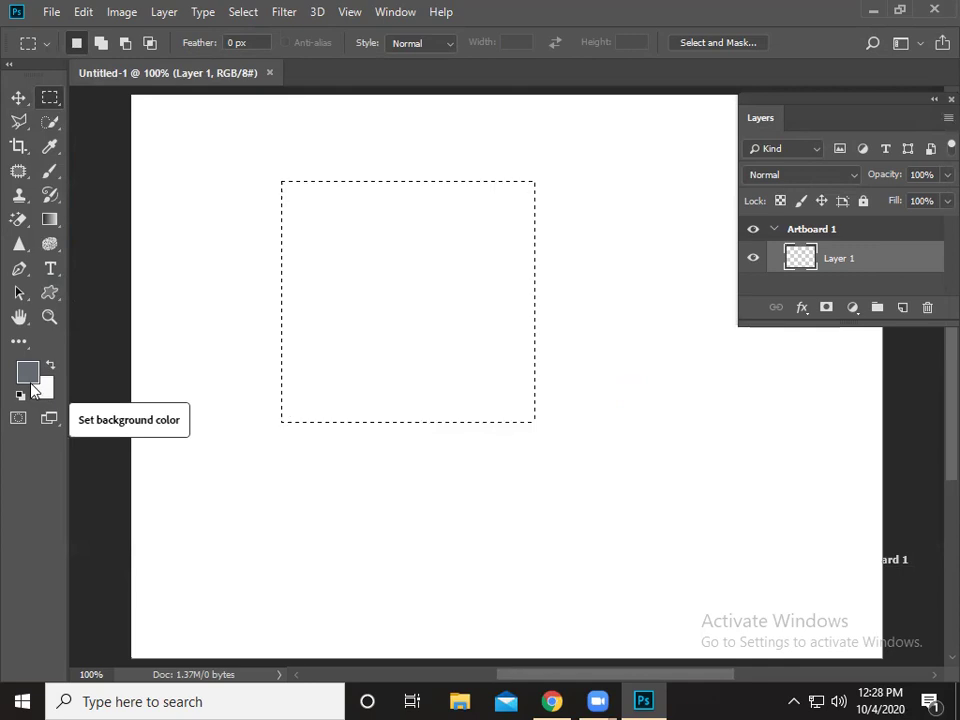
Reset default colours, then set the foreground colour to blue #3a74af
click(25, 376)
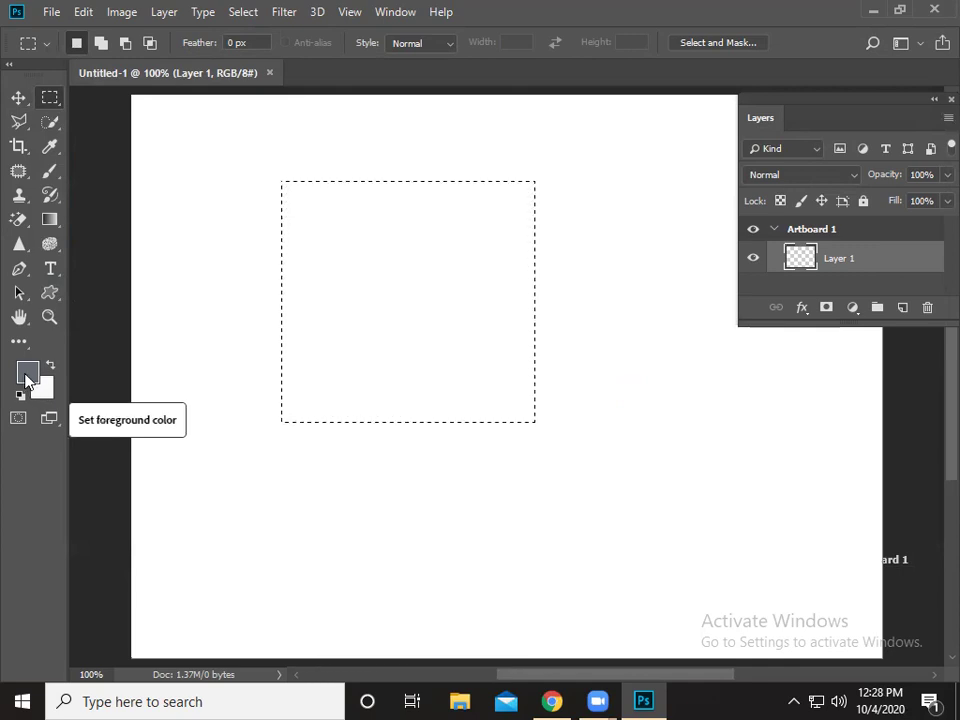
click(518, 390)
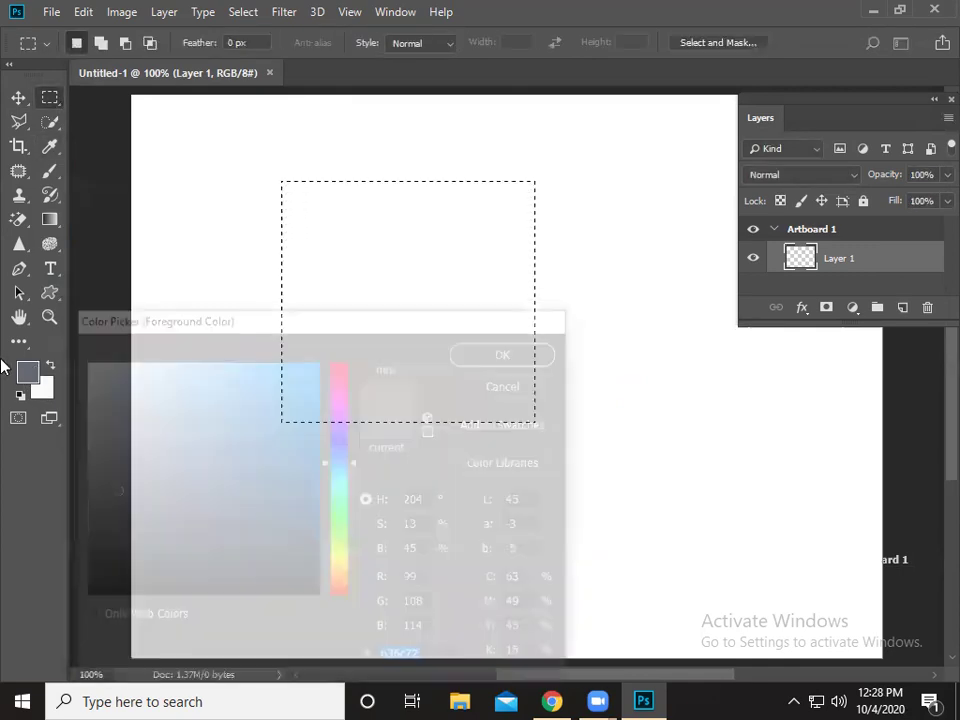
click(20, 396)
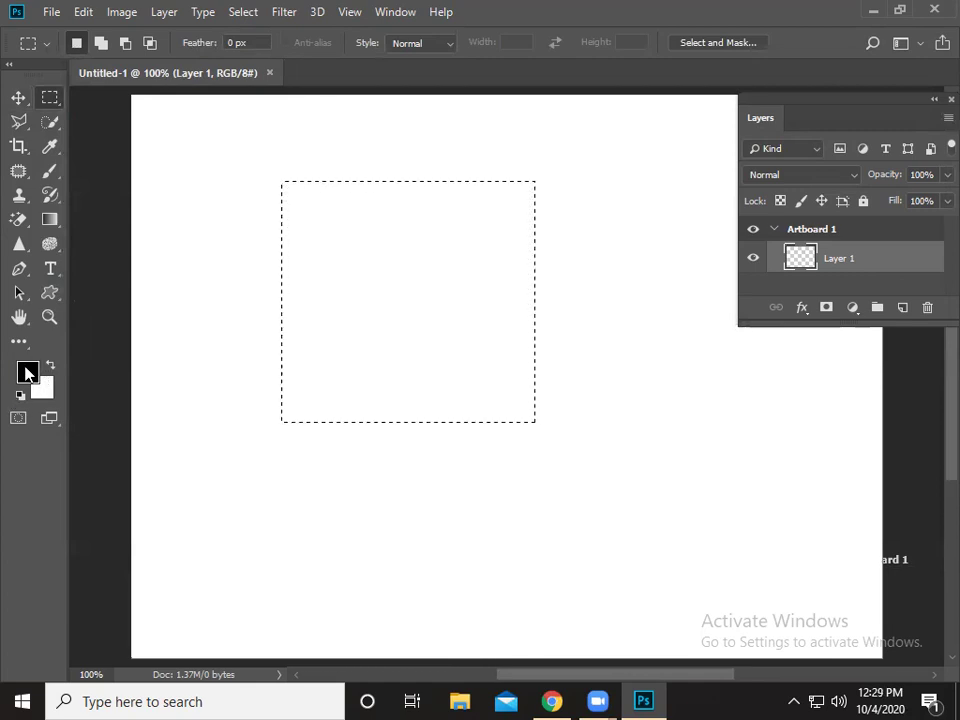
click(26, 371)
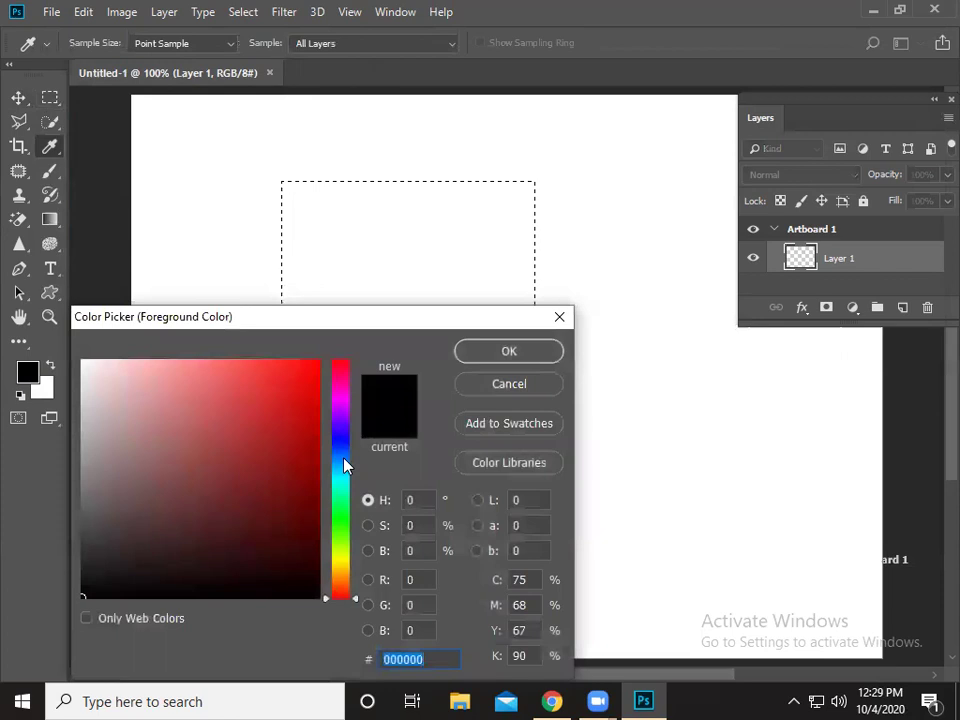
click(341, 459)
mouse_move(300, 450)
mouse_down()
mouse_move(300, 413)
mouse_move(241, 434)
mouse_up()
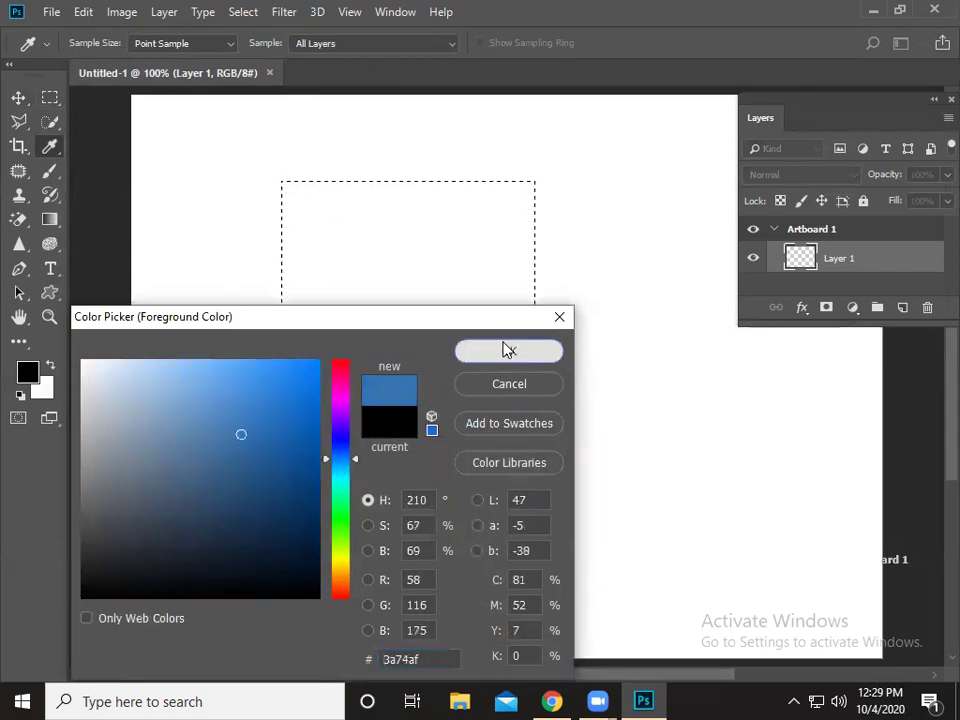
click(507, 349)
Set the background colour to red and return to the Rectangular Marquee tool
click(41, 388)
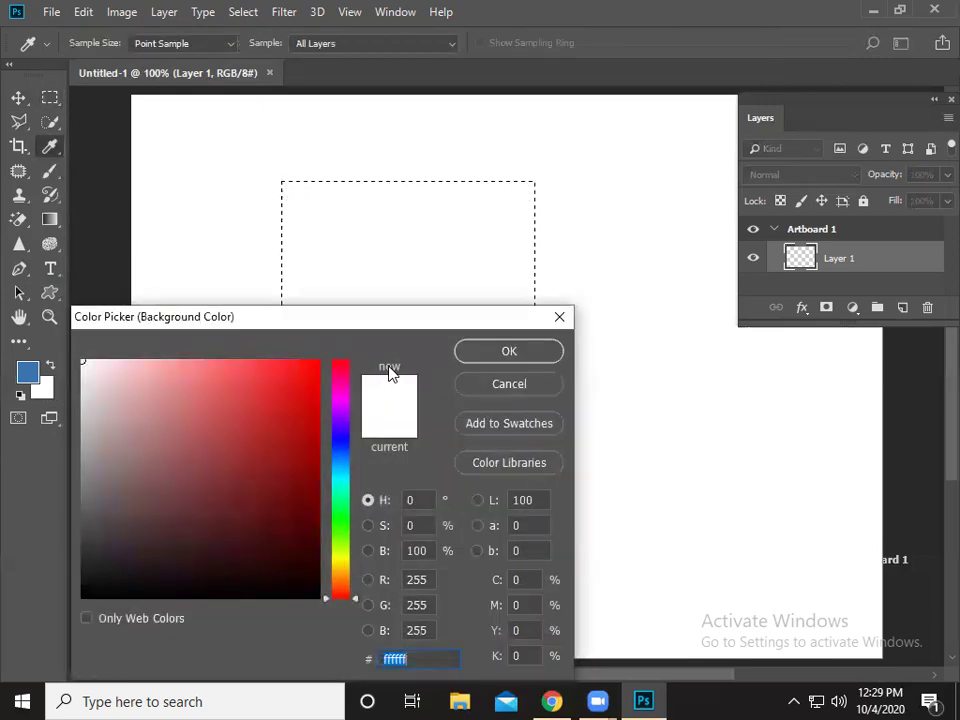
click(261, 403)
click(510, 356)
key(m)
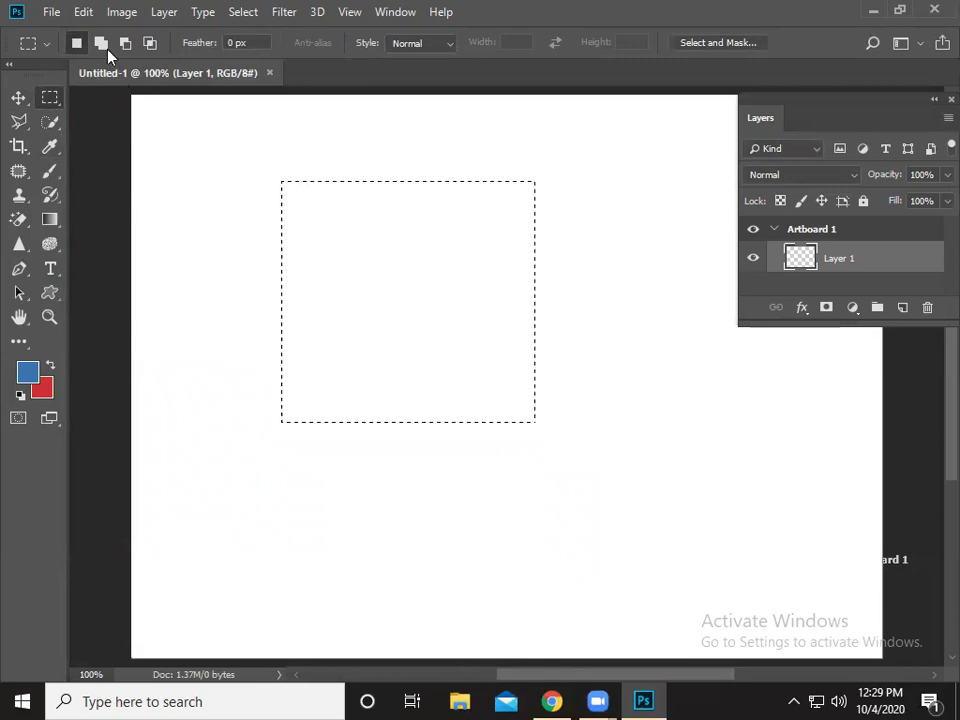
Fill the square selection with the blue foreground colour using Edit > Fill
click(84, 14)
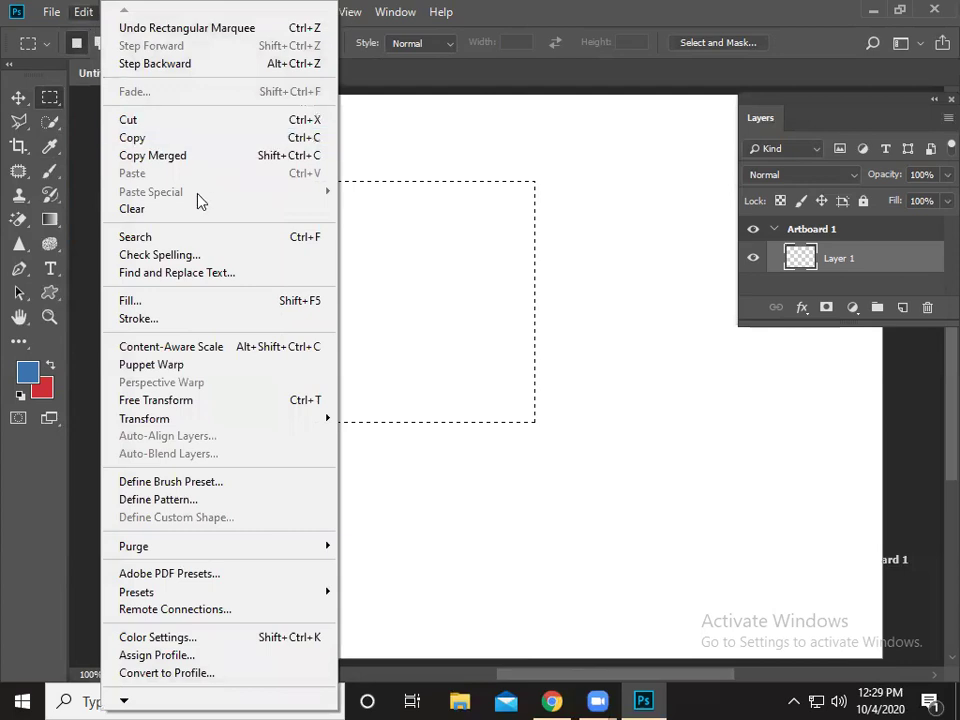
click(209, 300)
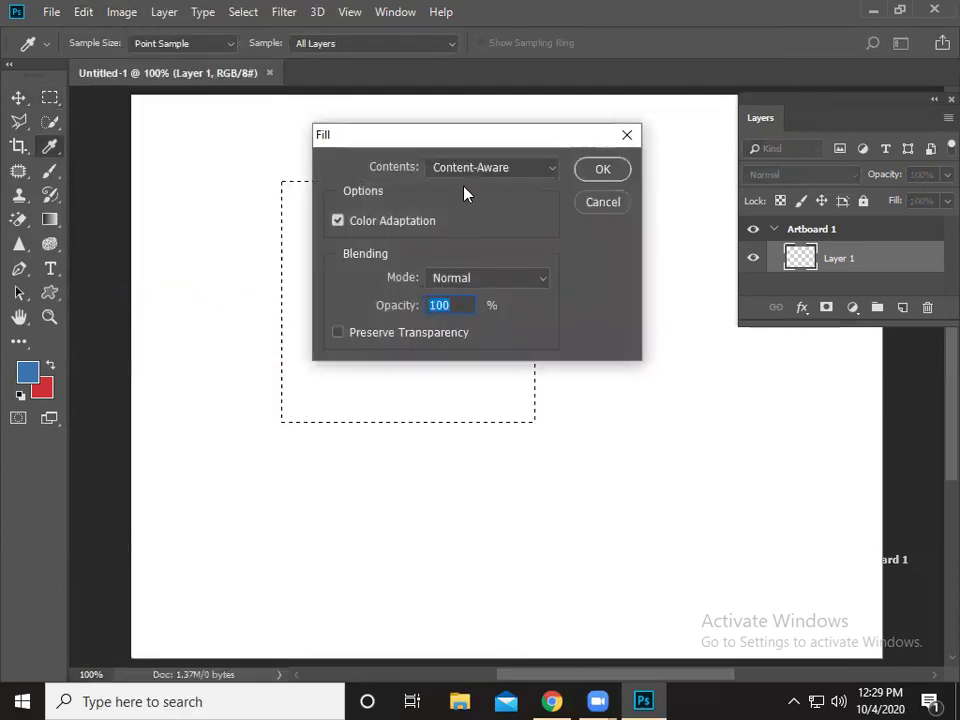
click(470, 170)
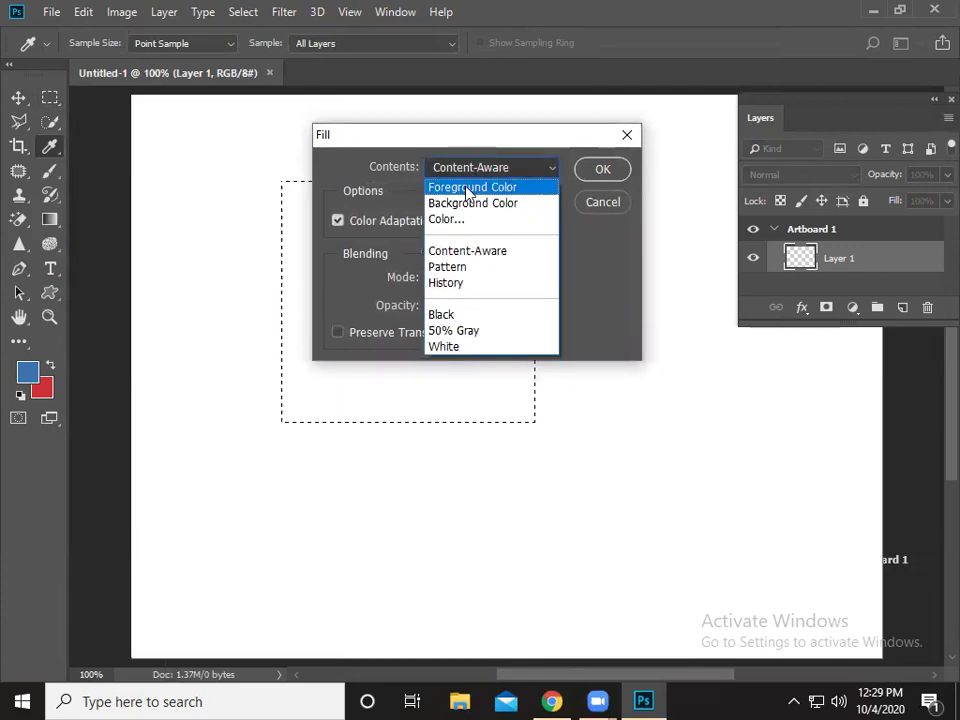
click(468, 188)
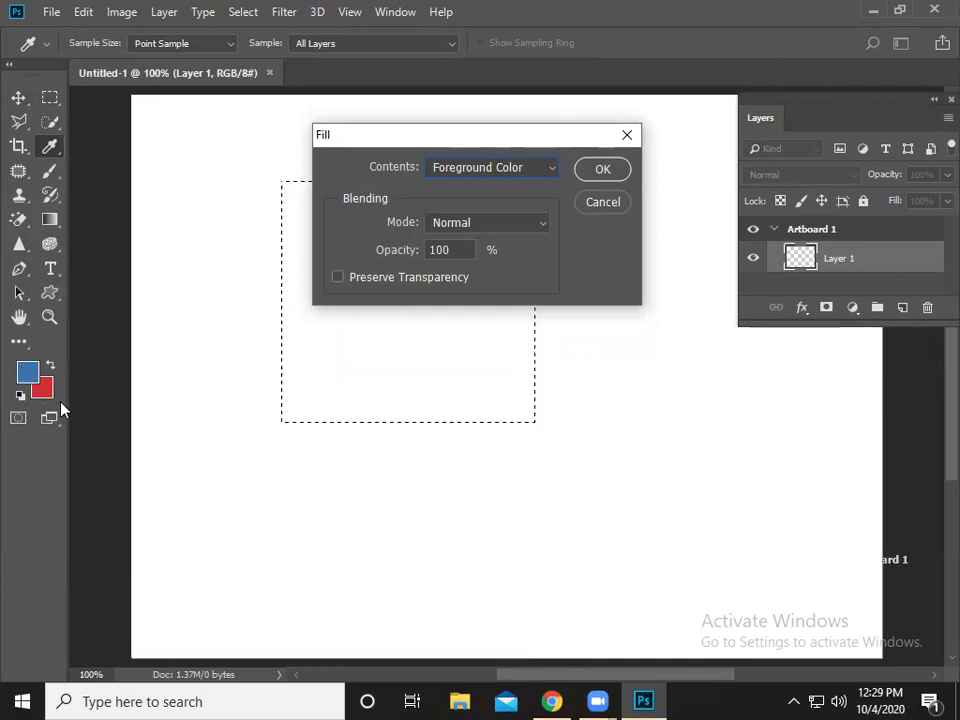
click(598, 174)
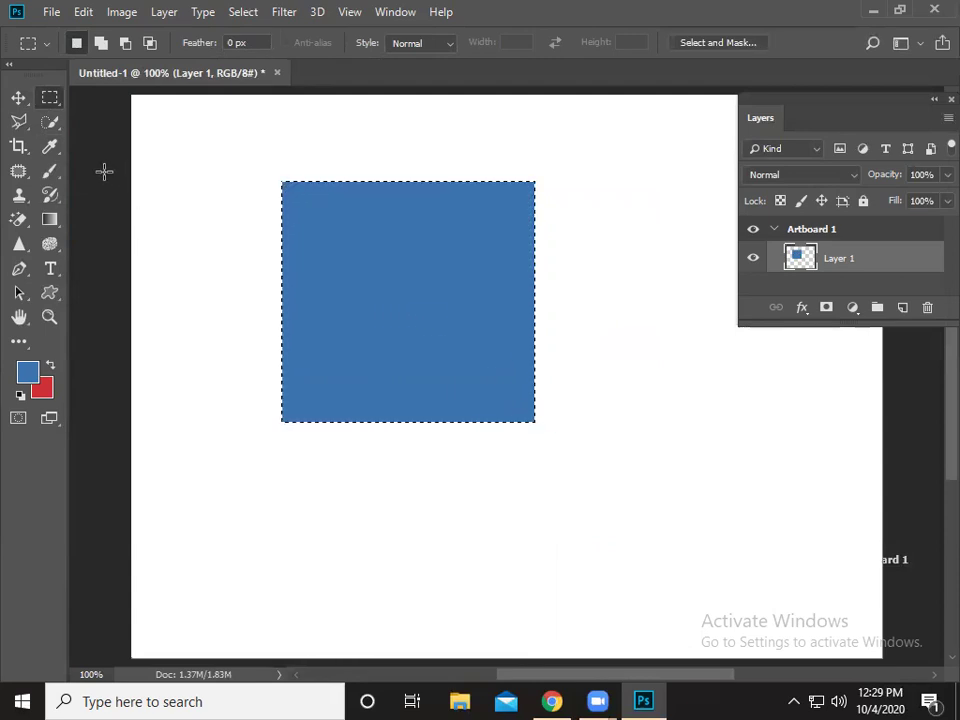
Refill the square selection with the red background colour from the right-click Fill dialog
right_click(471, 288)
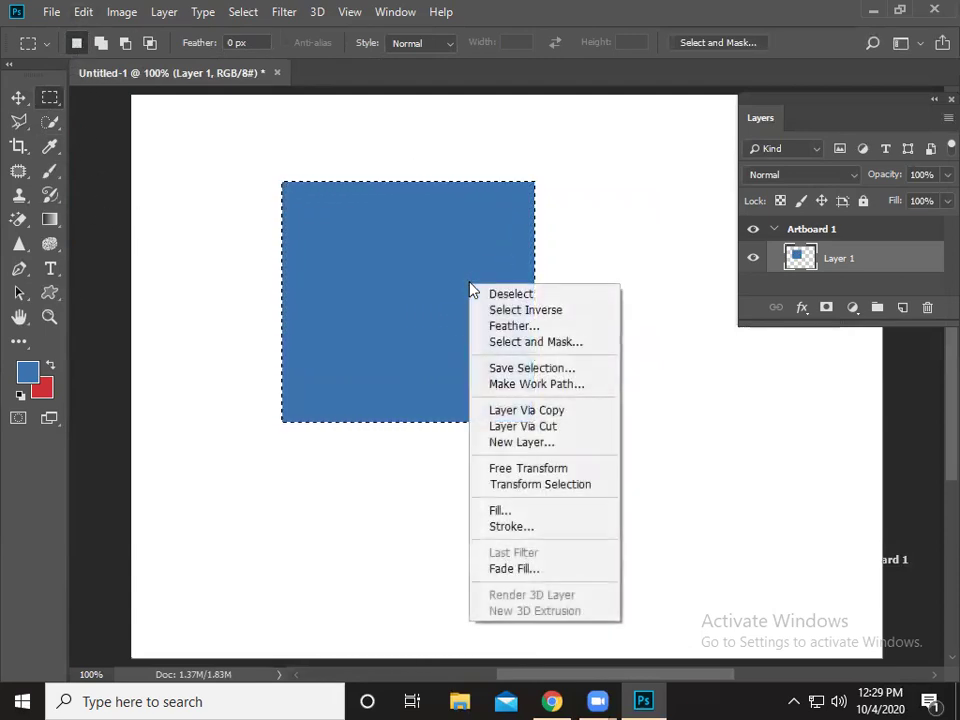
click(545, 511)
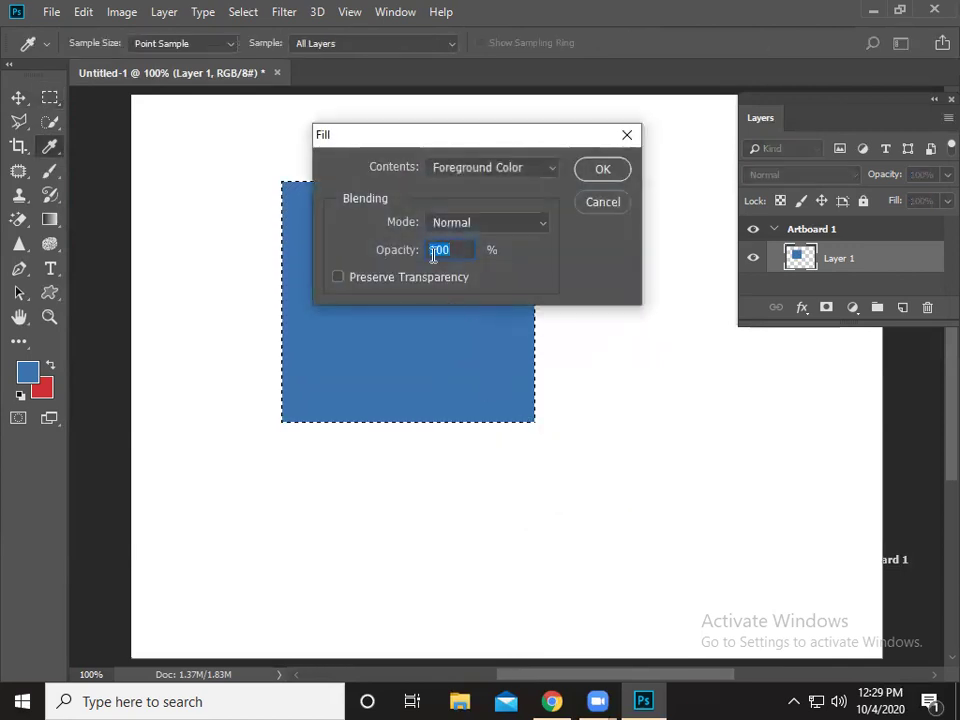
click(460, 172)
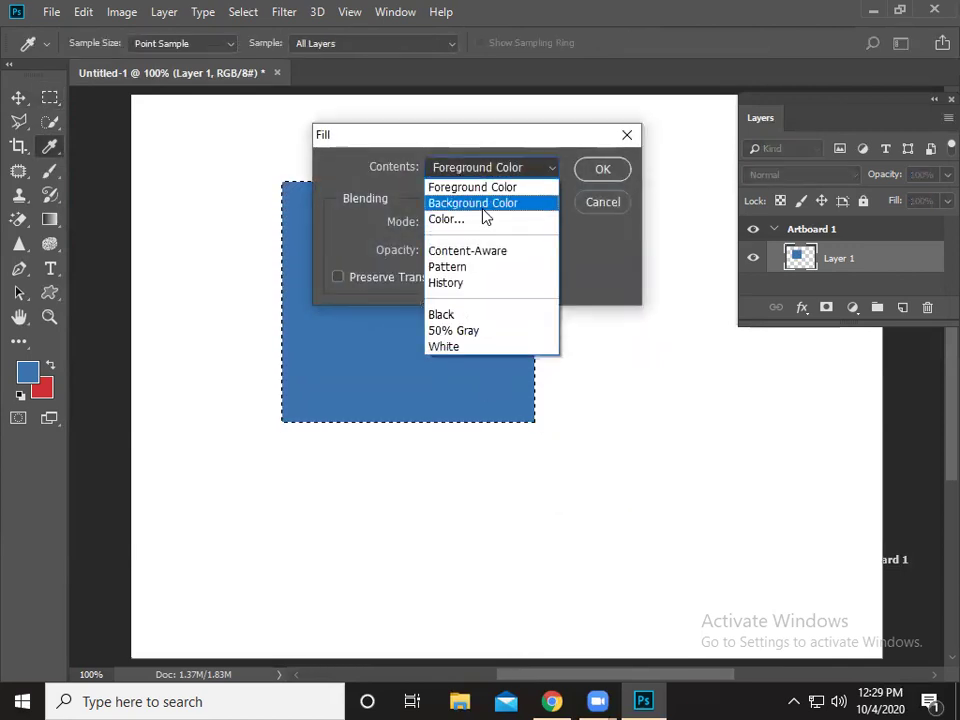
click(480, 204)
click(605, 169)
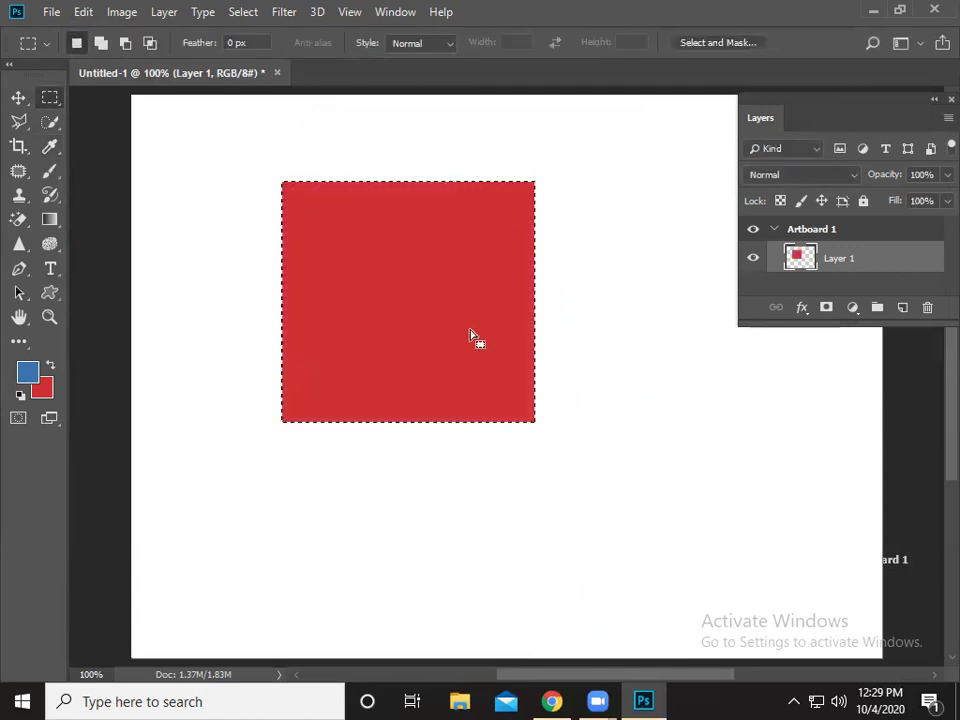
Launch Notepad and type the first line 'Ctrl + N = Create New'
click(8, 699)
mouse_move(23, 615)
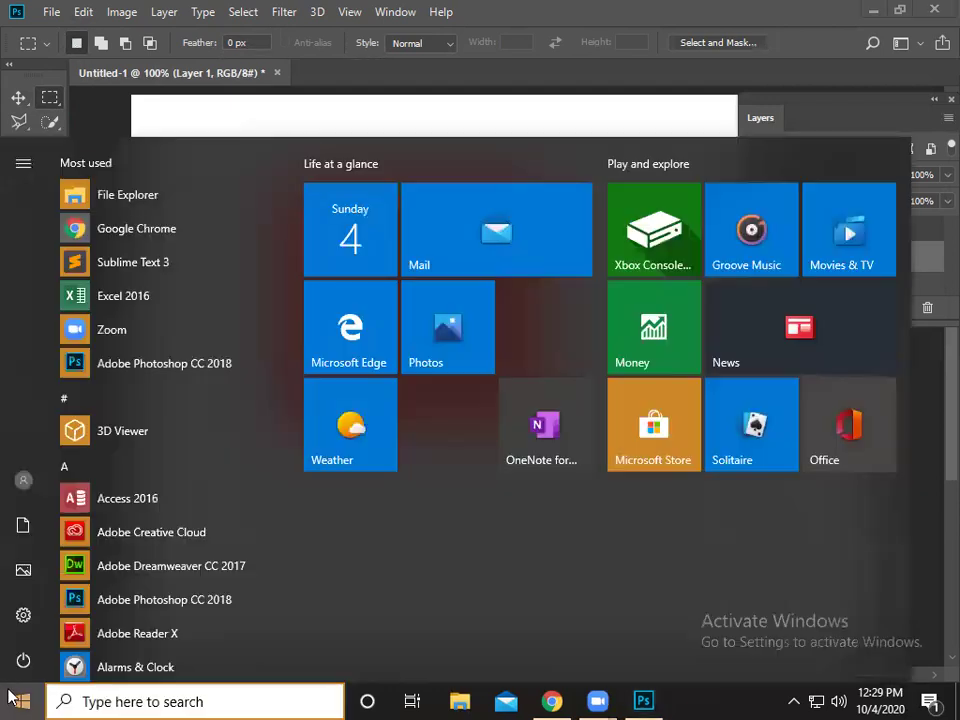
text(note)
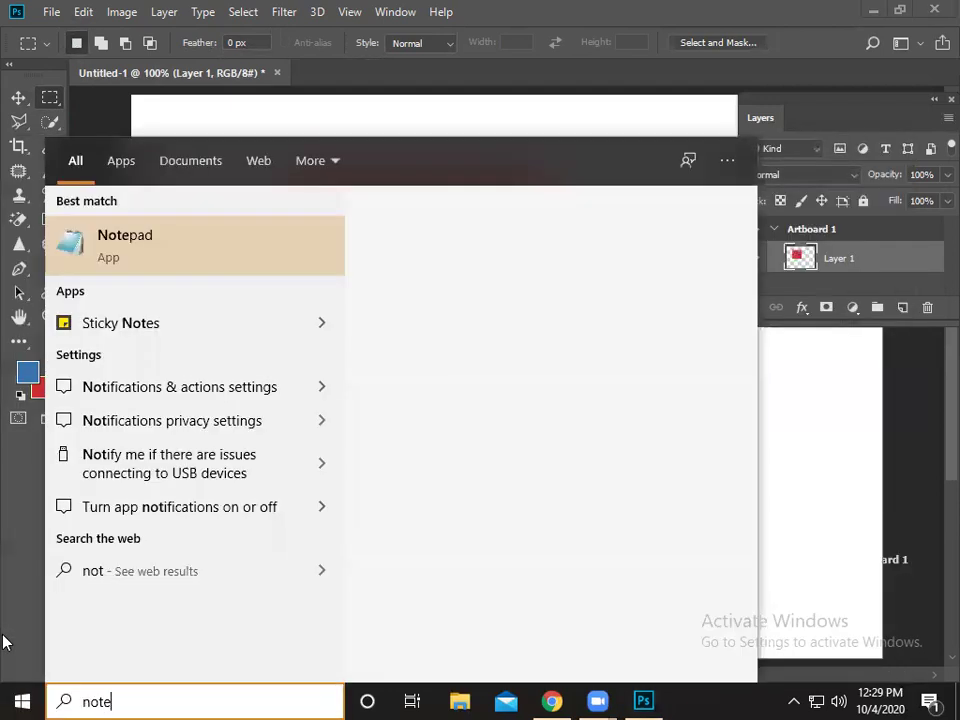
key(Return)
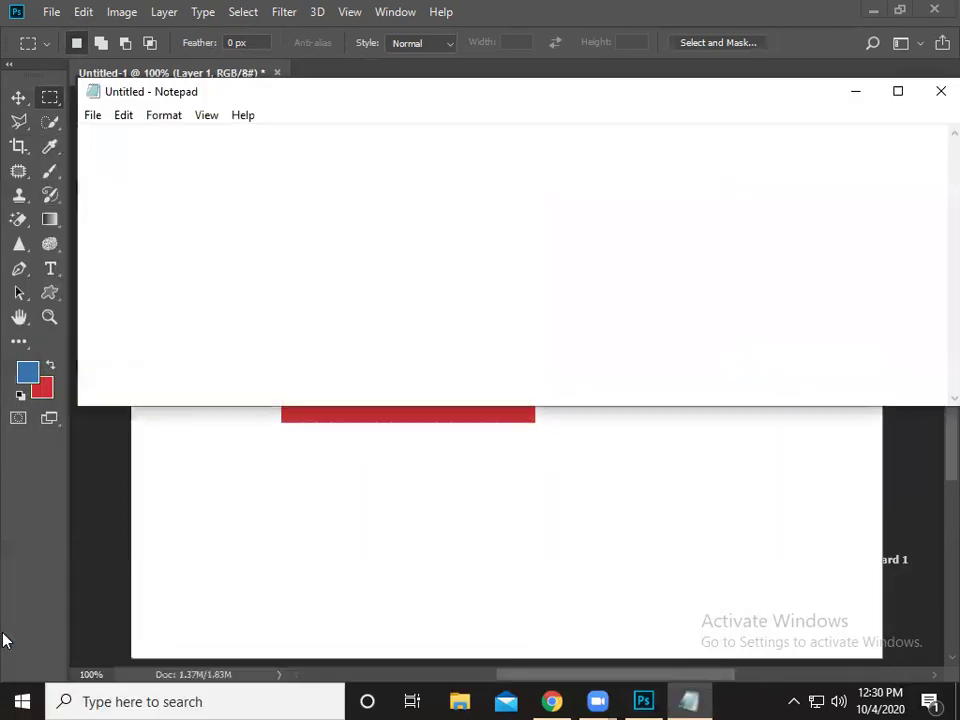
text(Ctrl + N = Create )
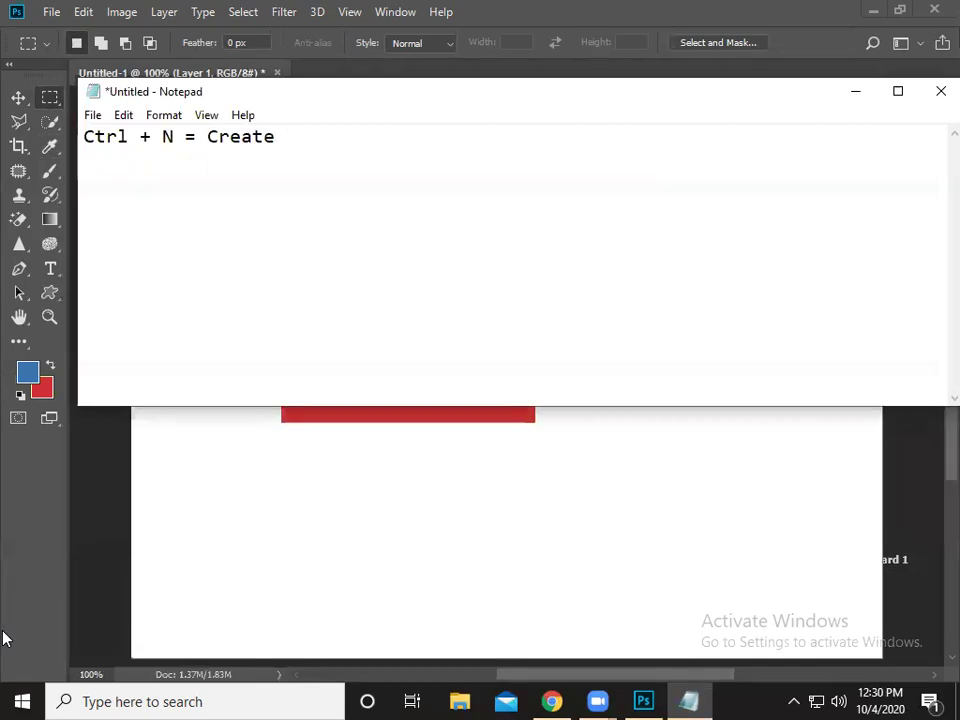
text(New)
key(Return)
Add lines 'Ctrl + O = Open', 'Ctrl + W = Close', 'Ctrl + = ZoomIn', 'Ctrl - = Zoomout'
key(alt+Tab)
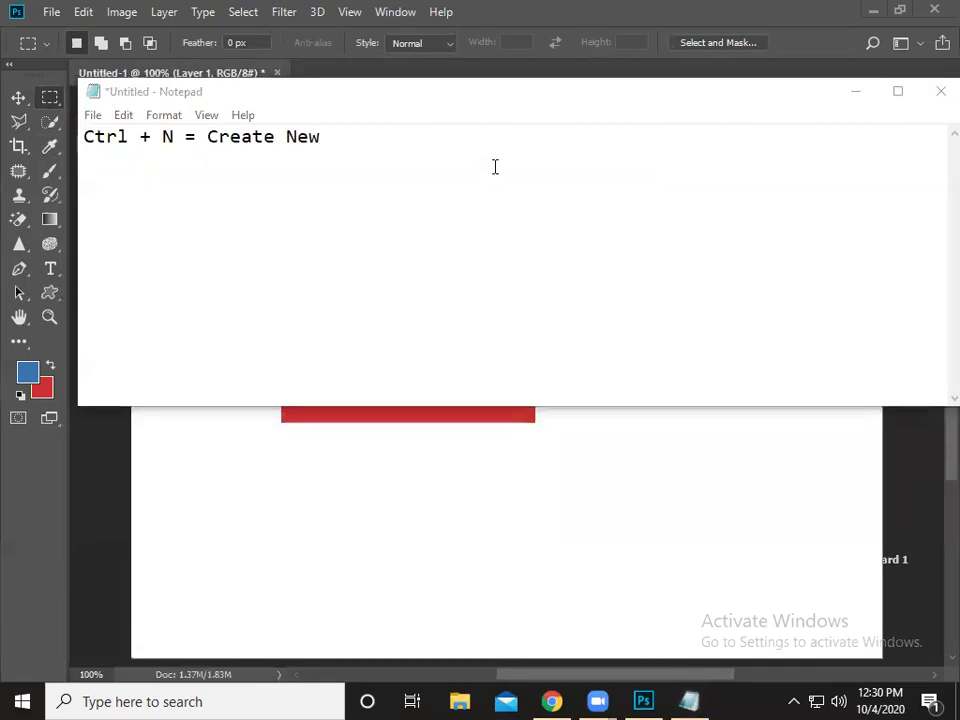
key(Return)
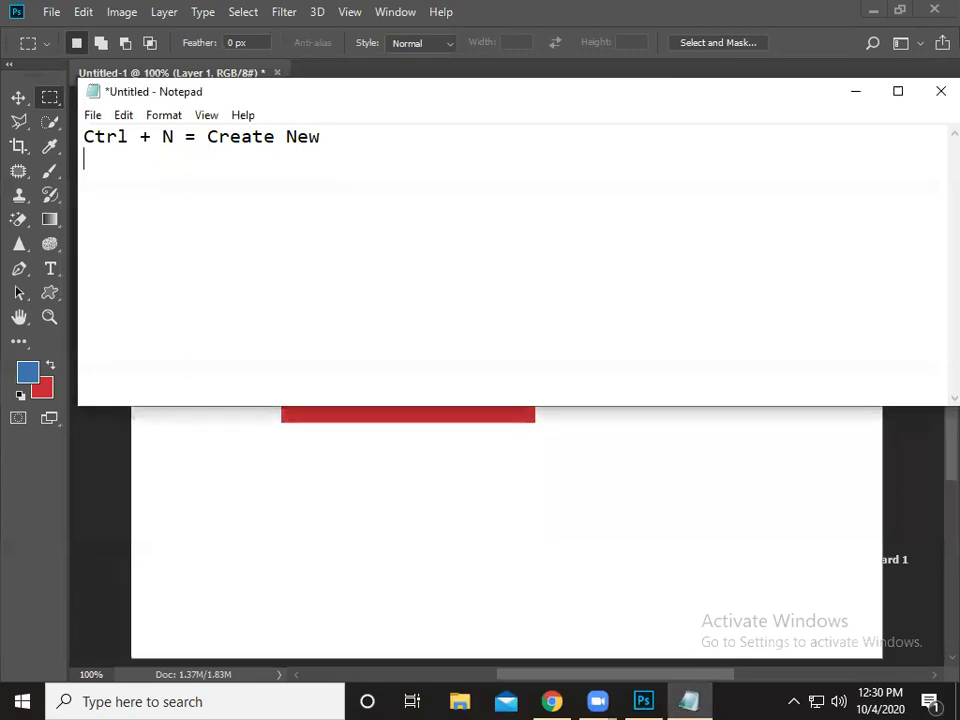
text(Ctrl + O = Open)
key(Return)
text(Ctrl + W = Close)
key(Return)
text(Ctrl )
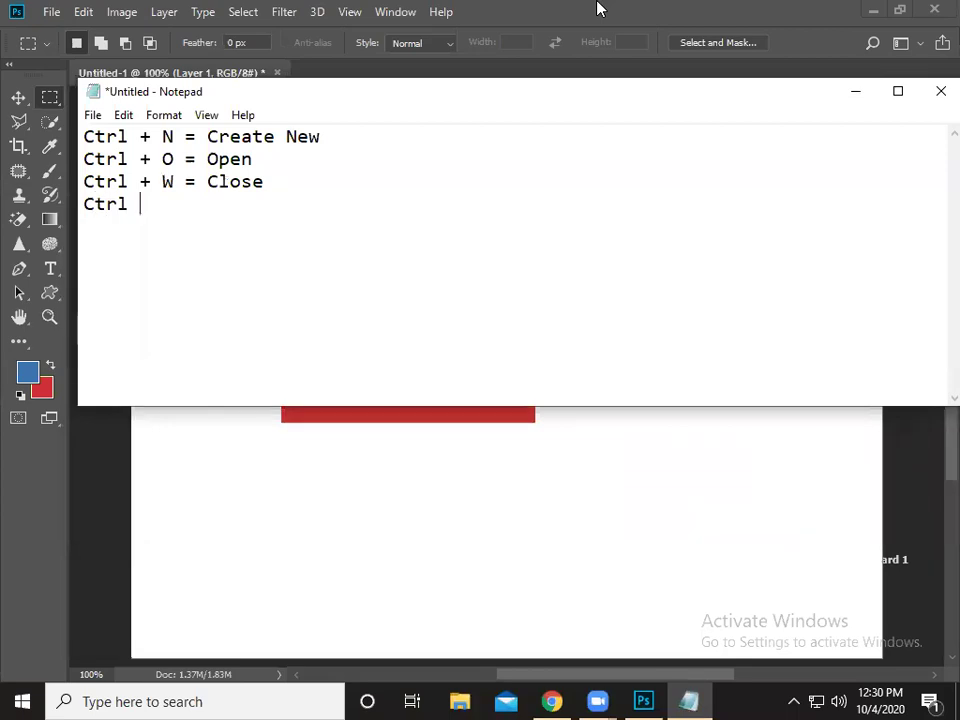
text(+ )
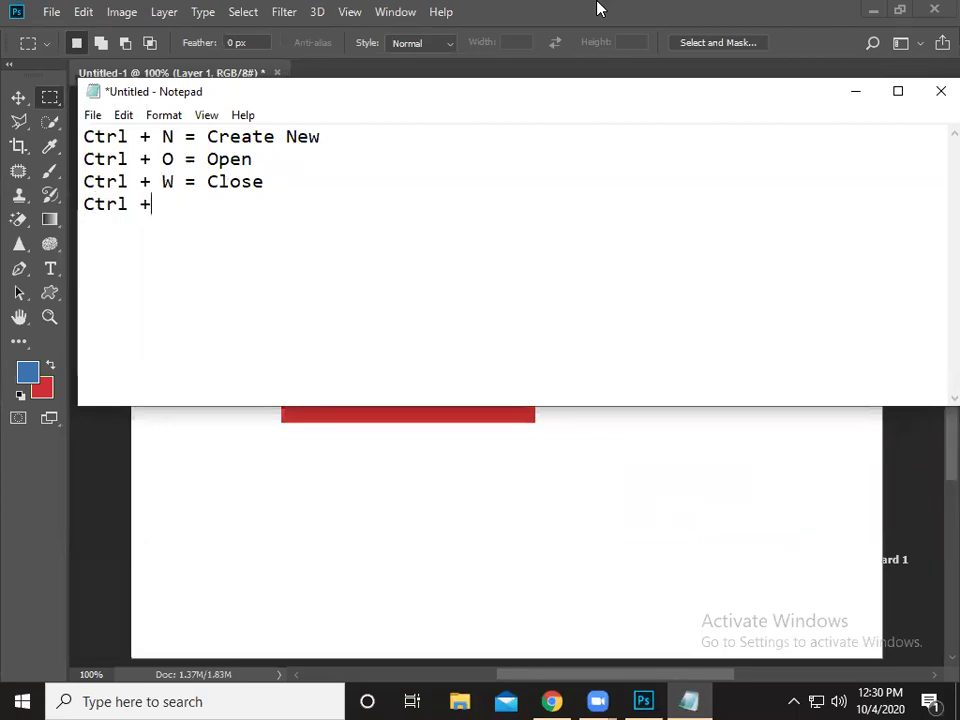
text(= ZoomIn)
key(Return)
text(Ctrl - = Zoomout)
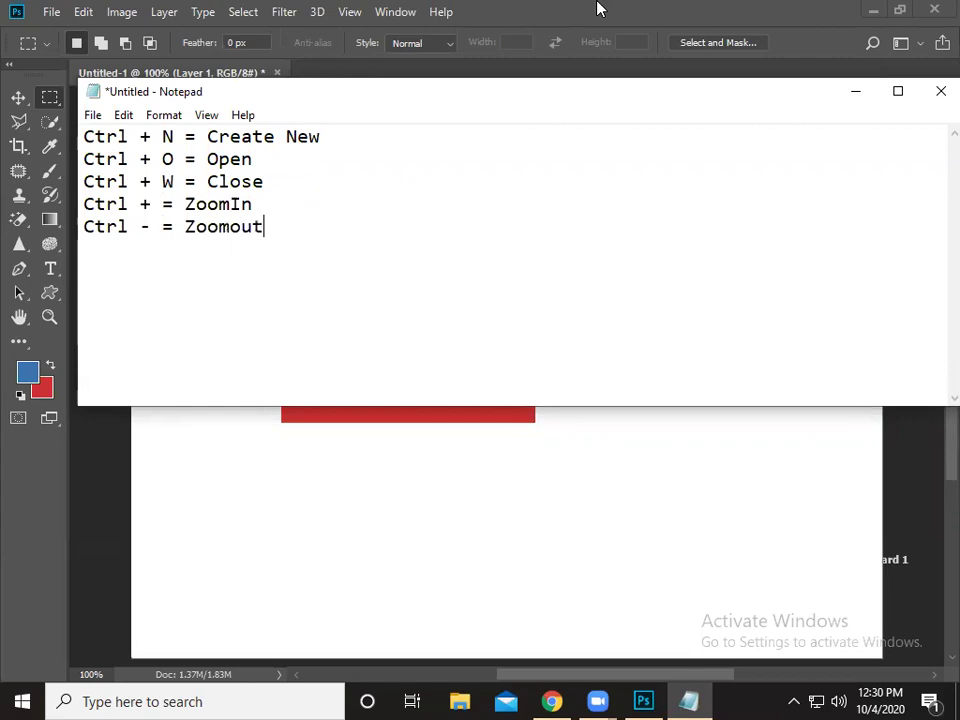
Correct 'Zoomout' to 'ZoomOut' in the shortcut list
key(Left)
key(Left)
key(BackSpace)
text(O)
Add the line 'Alt + Delete or Backspace = Fill Foreground Color'
key(Right)
key(Right)
key(Return)
text(Alt + )
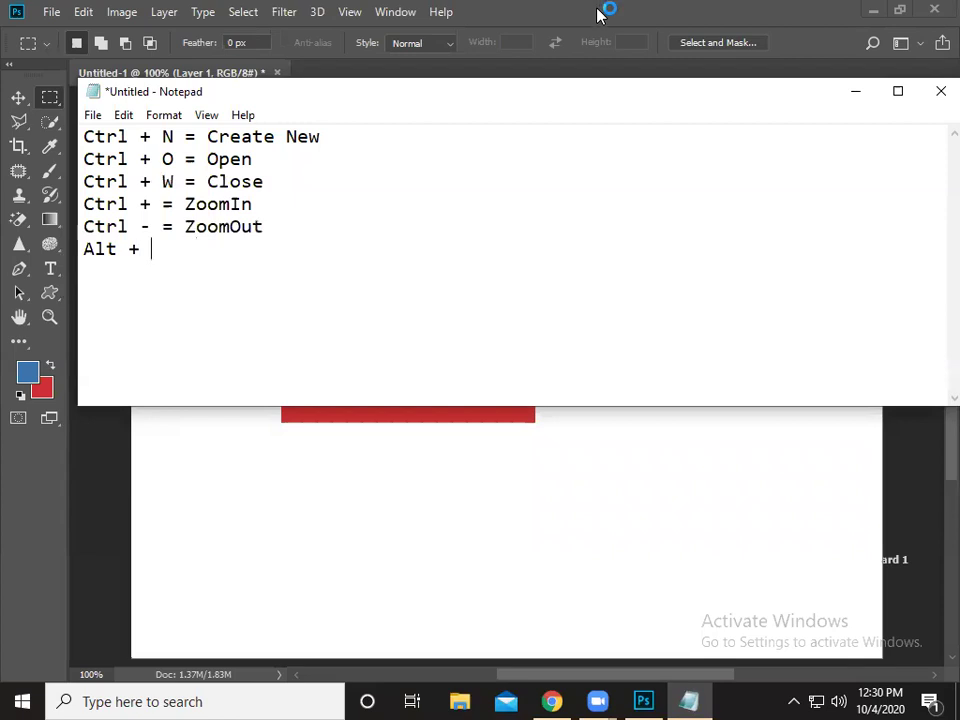
text(De)
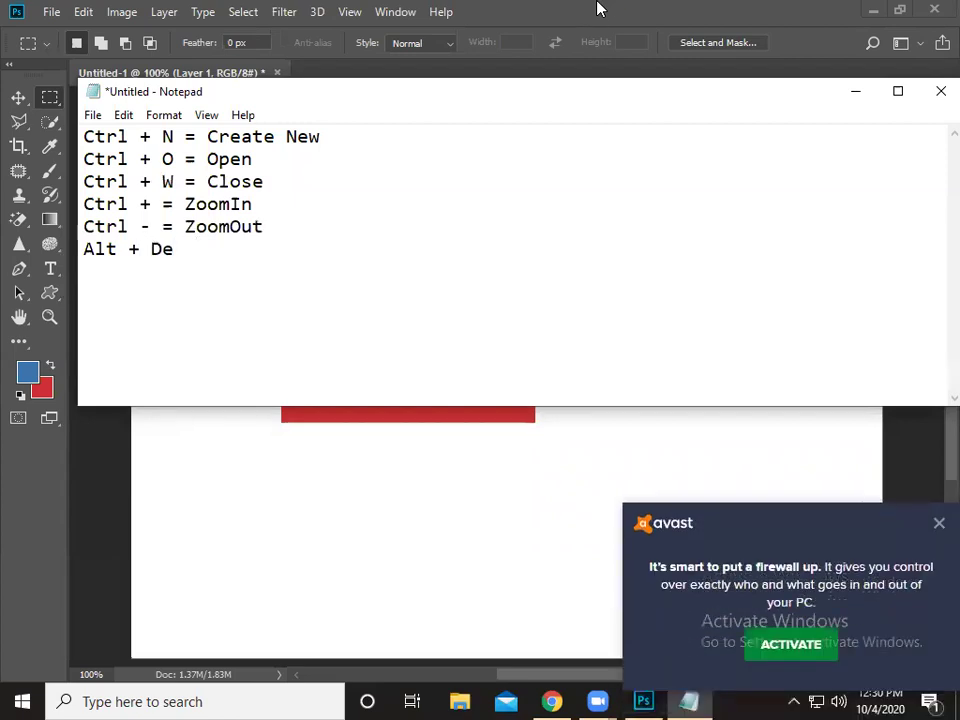
text(lete)
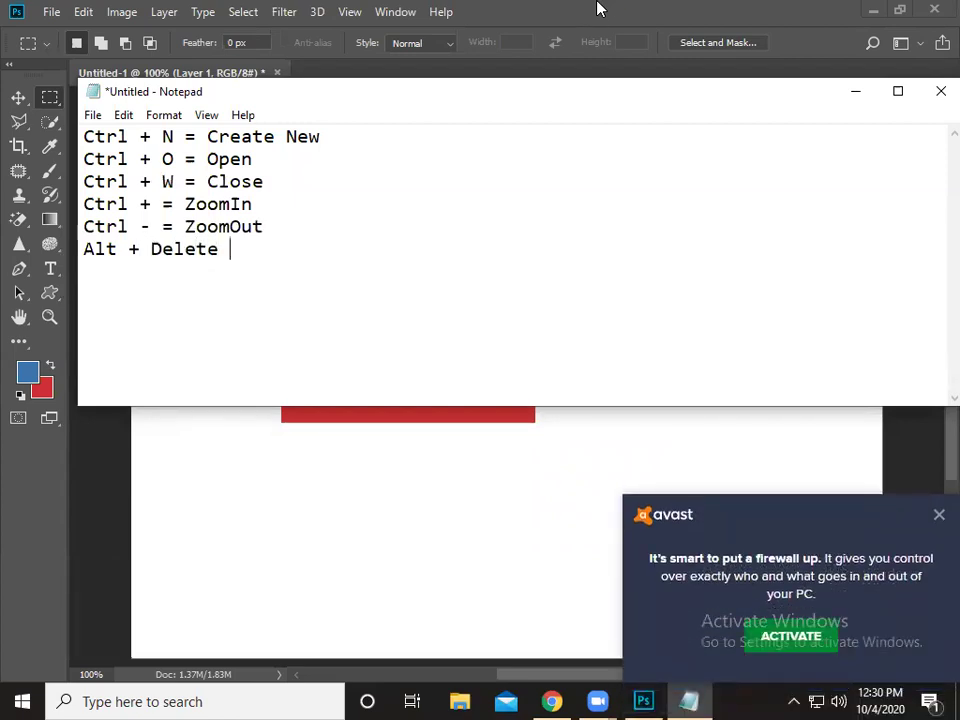
text( = Fill )
text(Foreground Colot)
key(BackSpace)
text(r)
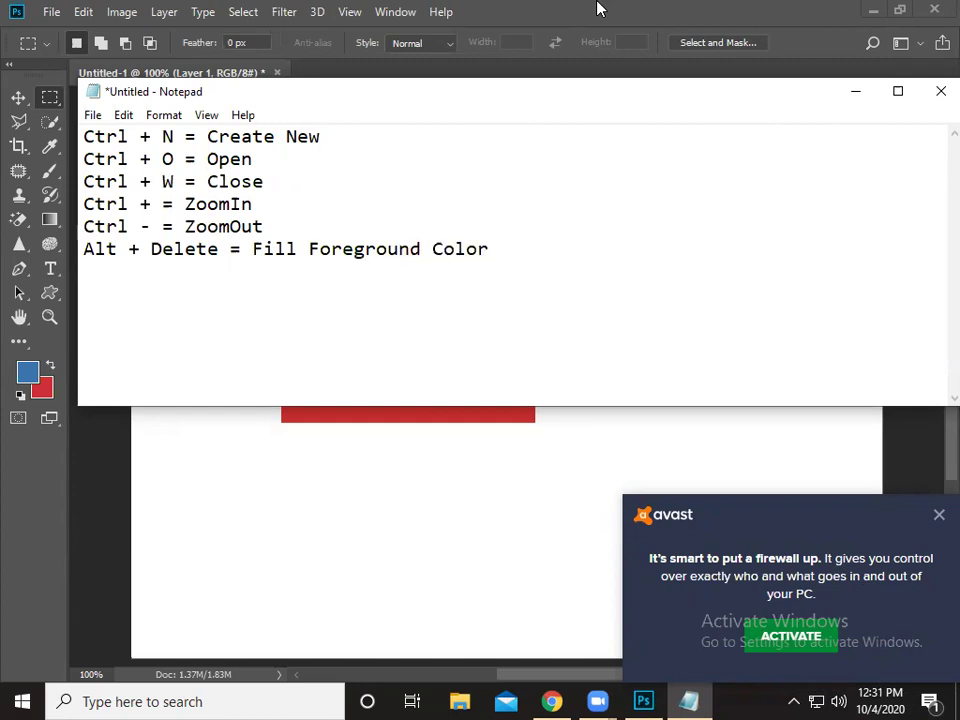
key(Left)
key(Left)
key(Left)
key(Left)
key(Left)
key(Left)
key(Left)
key(Left)
key(Left)
key(Right)
text(/)
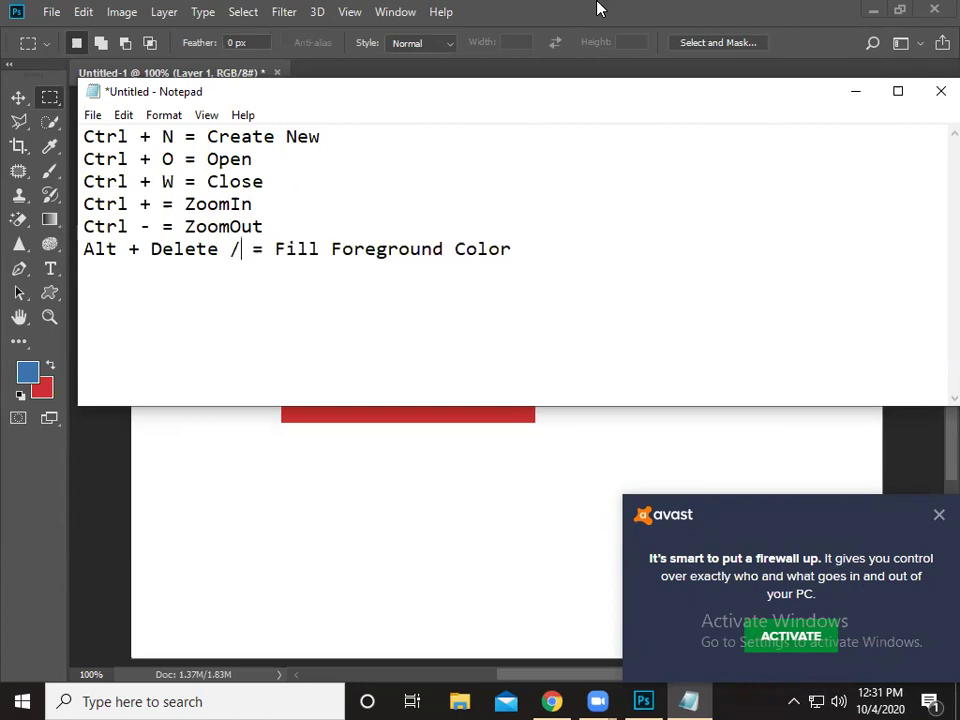
key(BackSpace)
key(BackSpace)
text(or BA)
key(BackSpace)
text(ackspa)
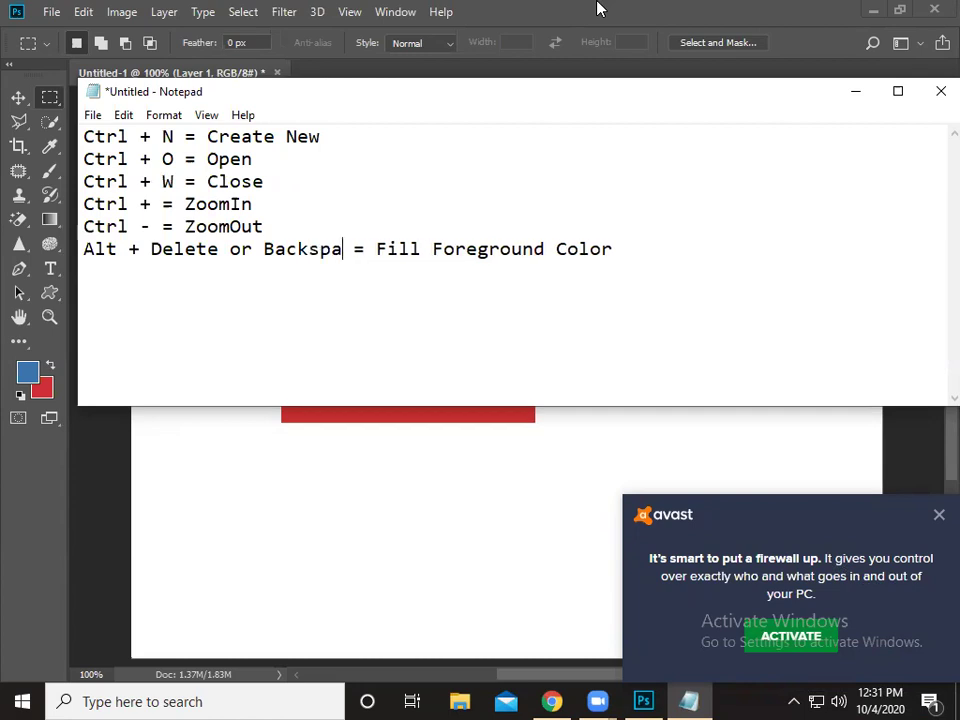
text(ce)
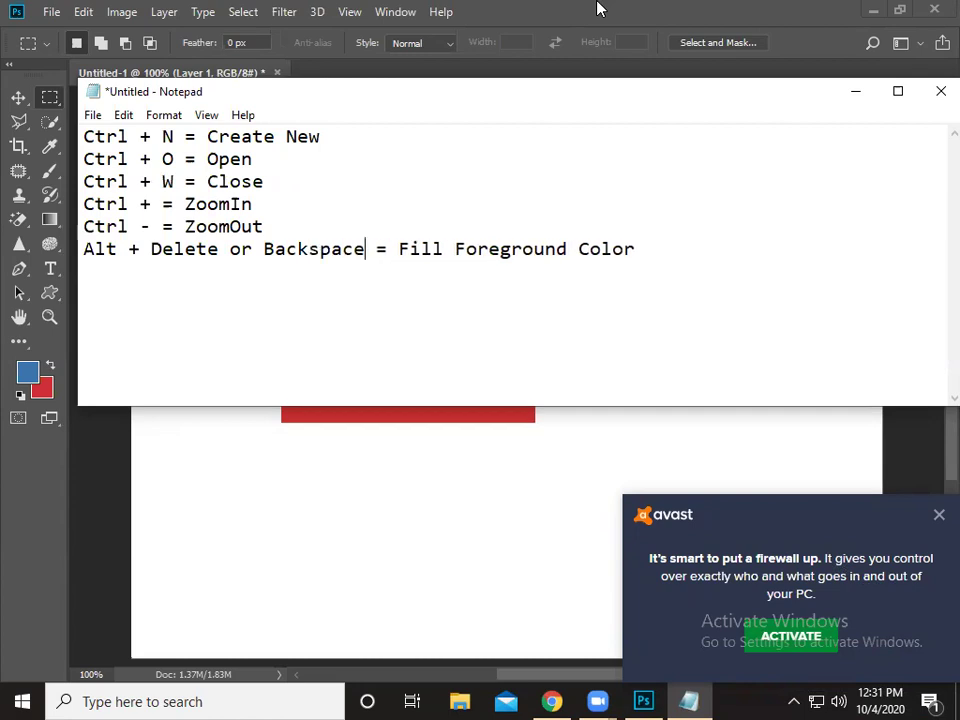
Add 'Ctrl + Delete or Backspace = Fill Background Color', then return to Photoshop
key(End)
key(Return)
text(Ctrl + Delete or BAckspace = Fill BAck)
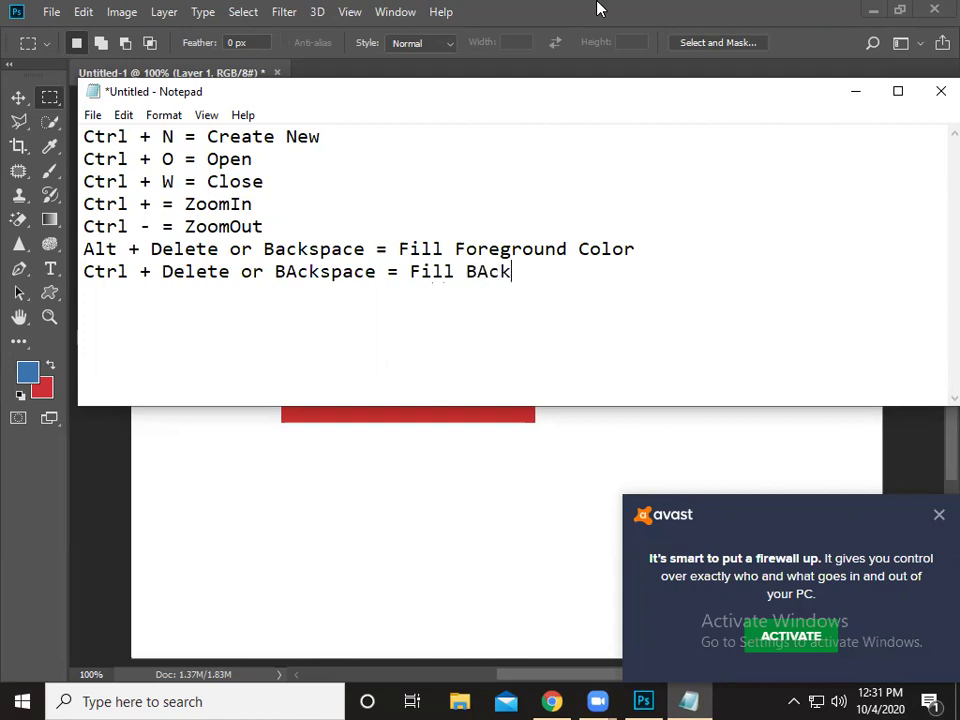
text(ground Color)
key(Left)
key(Left)
key(Left)
key(Left)
key(BackSpace)
text(a)
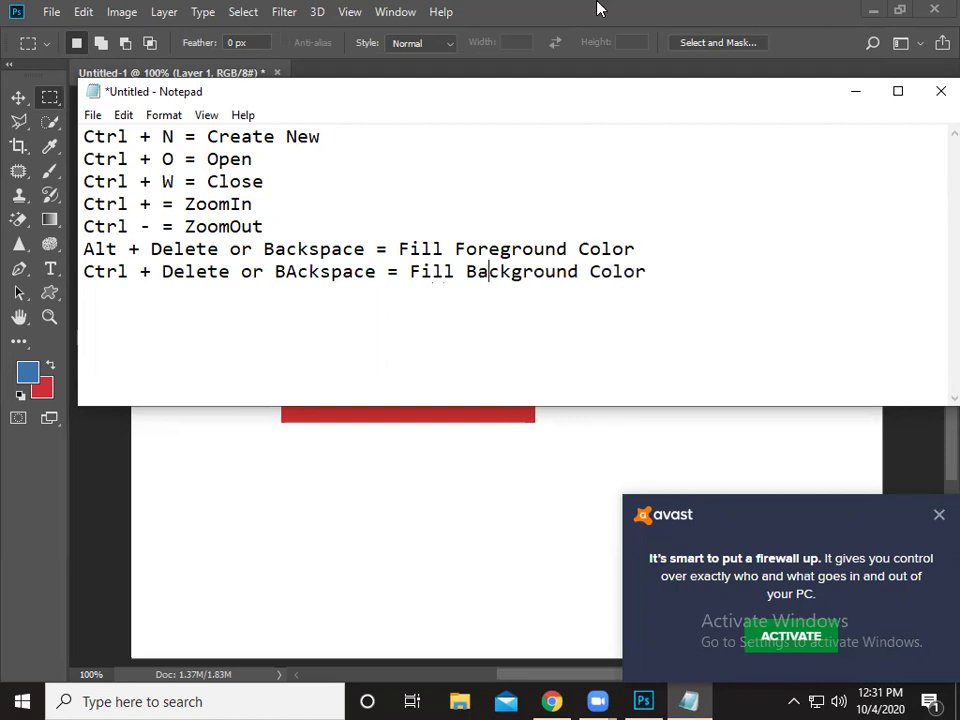
click(597, 9)
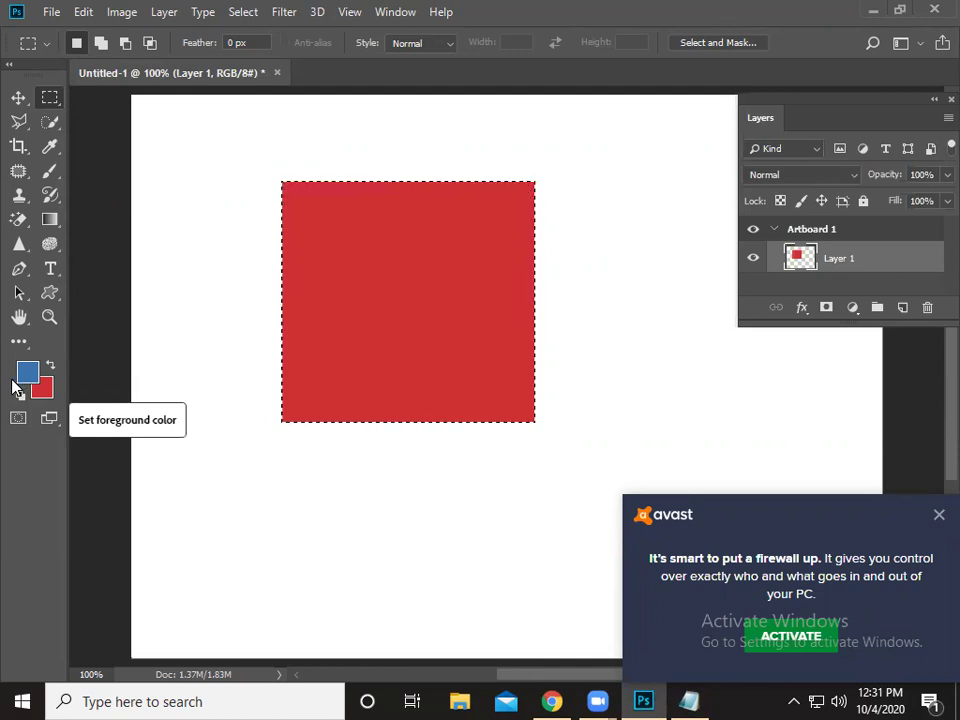
Fill the selected square blue then red with Alt/Ctrl+Backspace, and dismiss the Avast popup
key(alt+BackSpace)
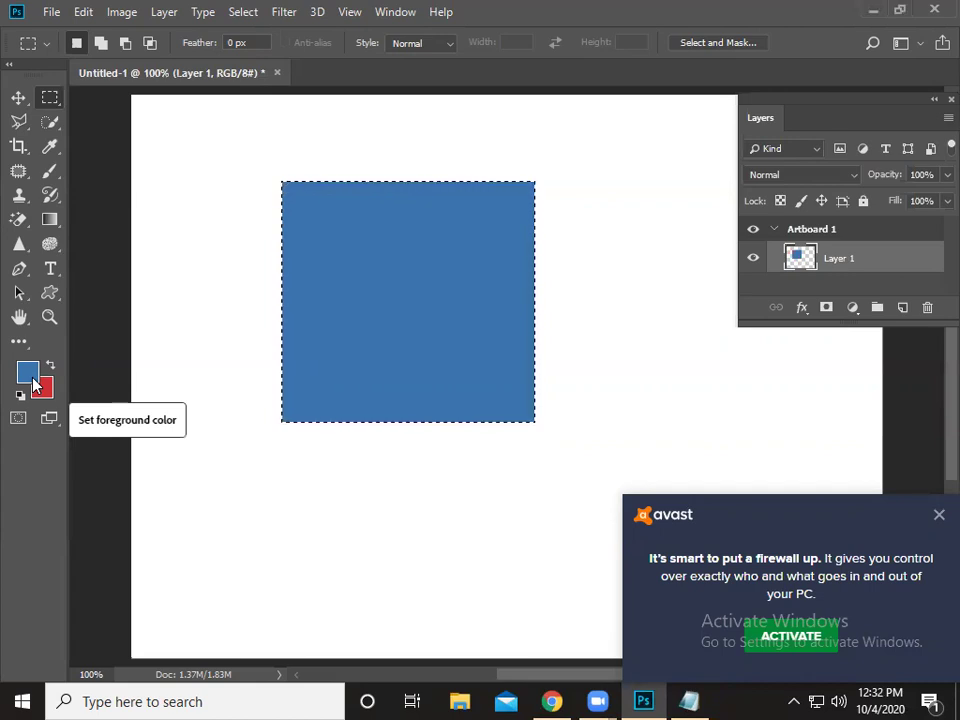
key(ctrl+BackSpace)
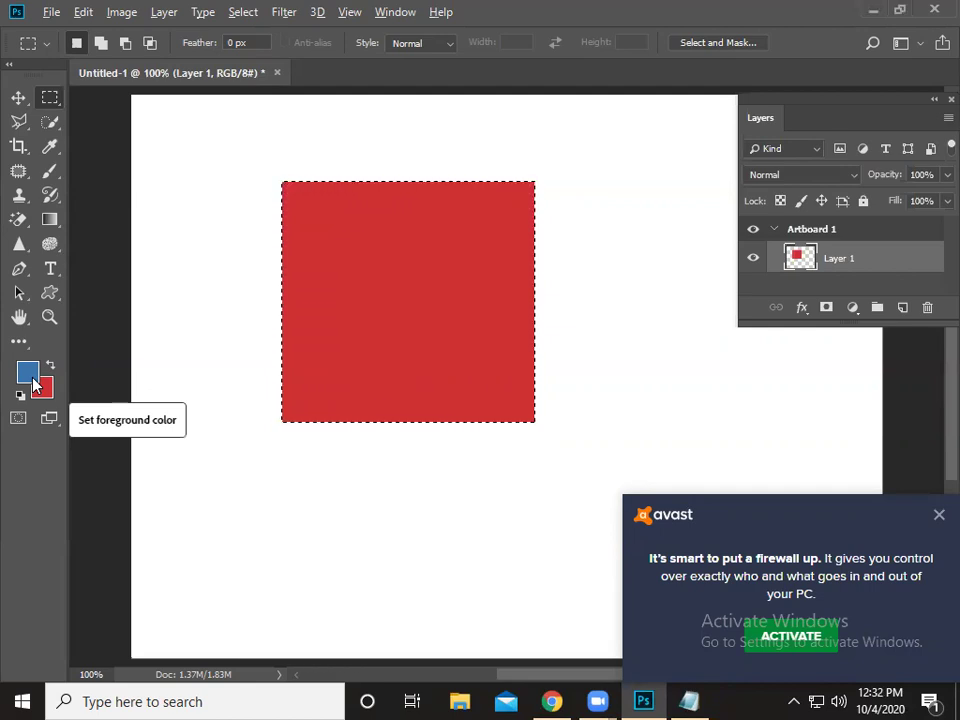
key(alt+BackSpace)
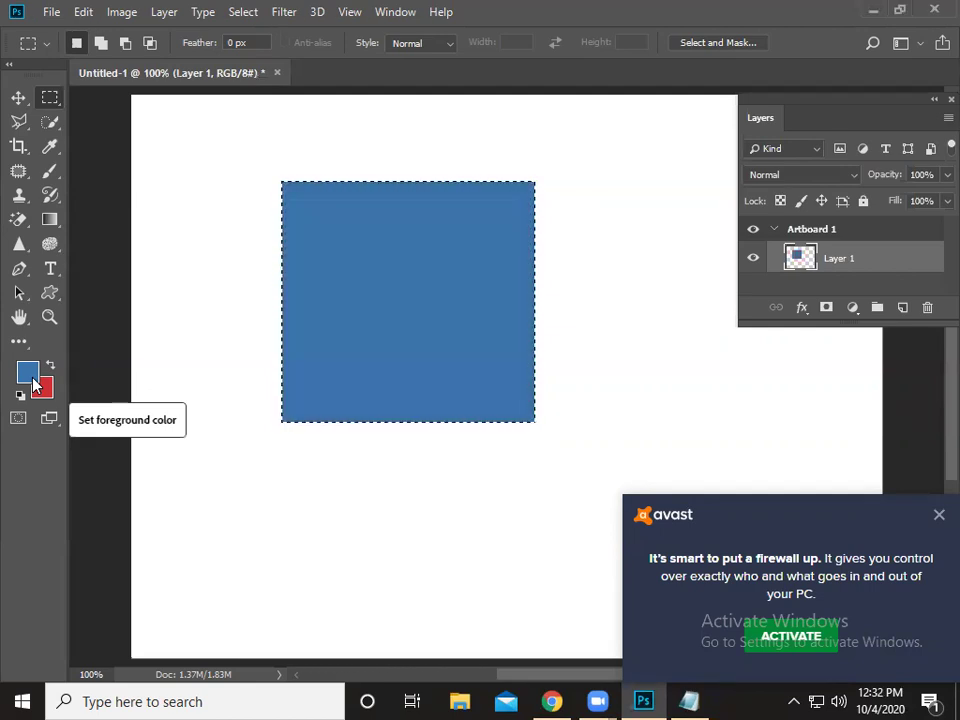
key(ctrl+BackSpace)
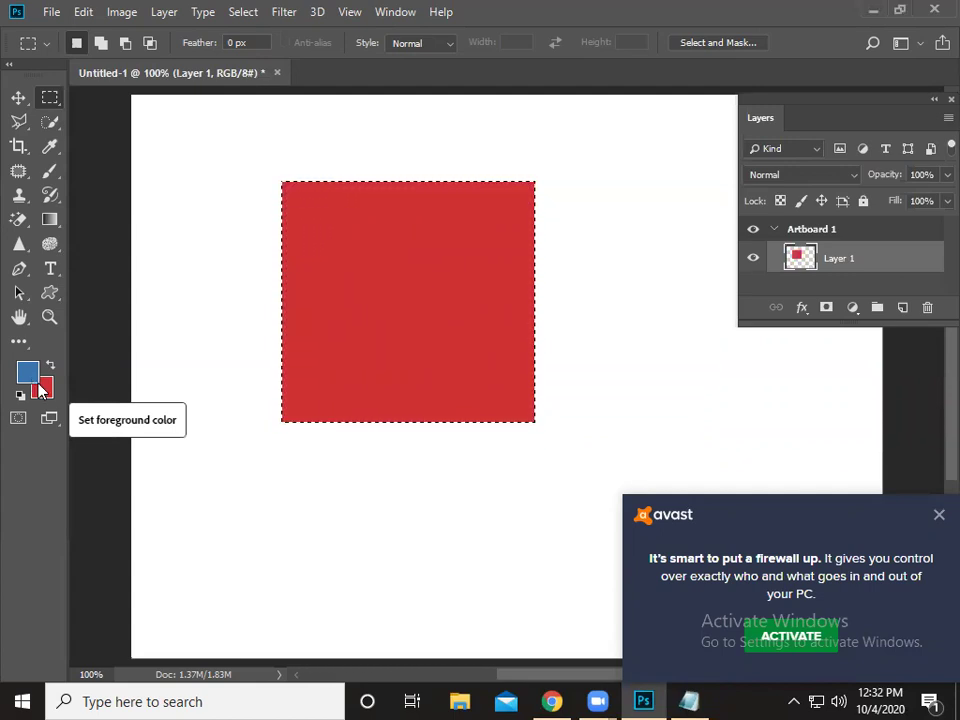
click(939, 514)
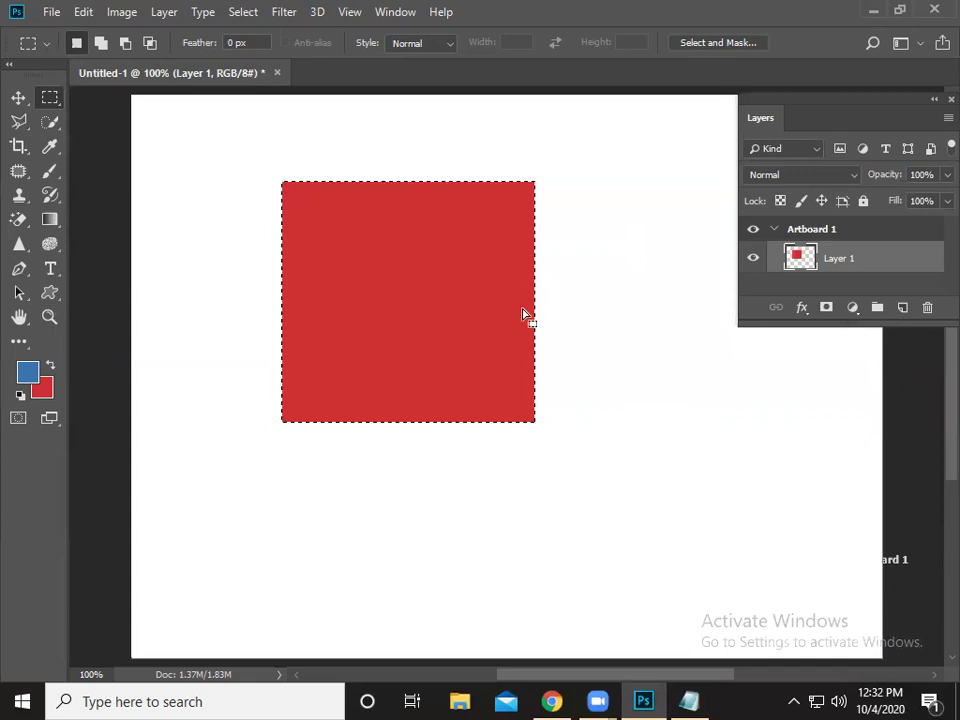
Try Ctrl+Backspace whole-canvas red fills and undo them with Ctrl+Z
click(582, 398)
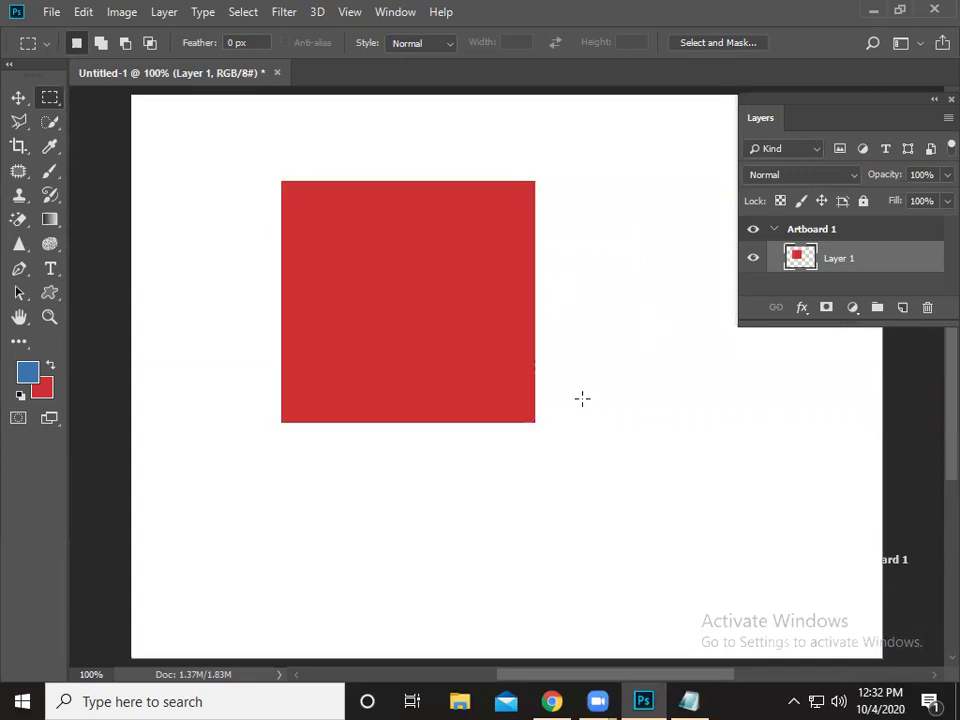
key(ctrl+BackSpace)
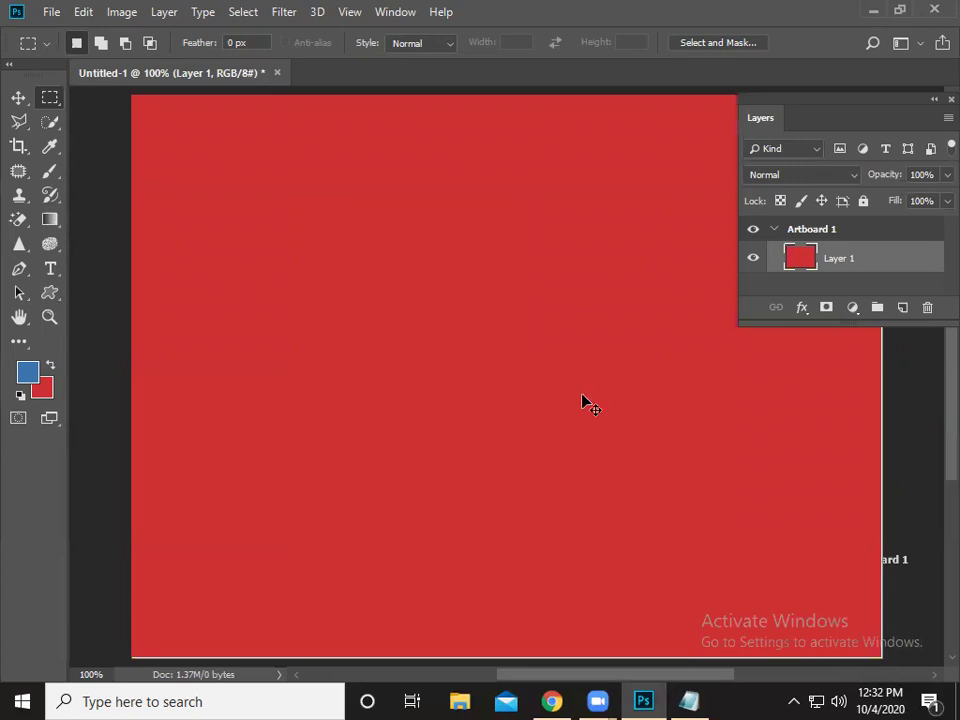
key(ctrl+z)
key(ctrl+shift+z)
key(ctrl+z)
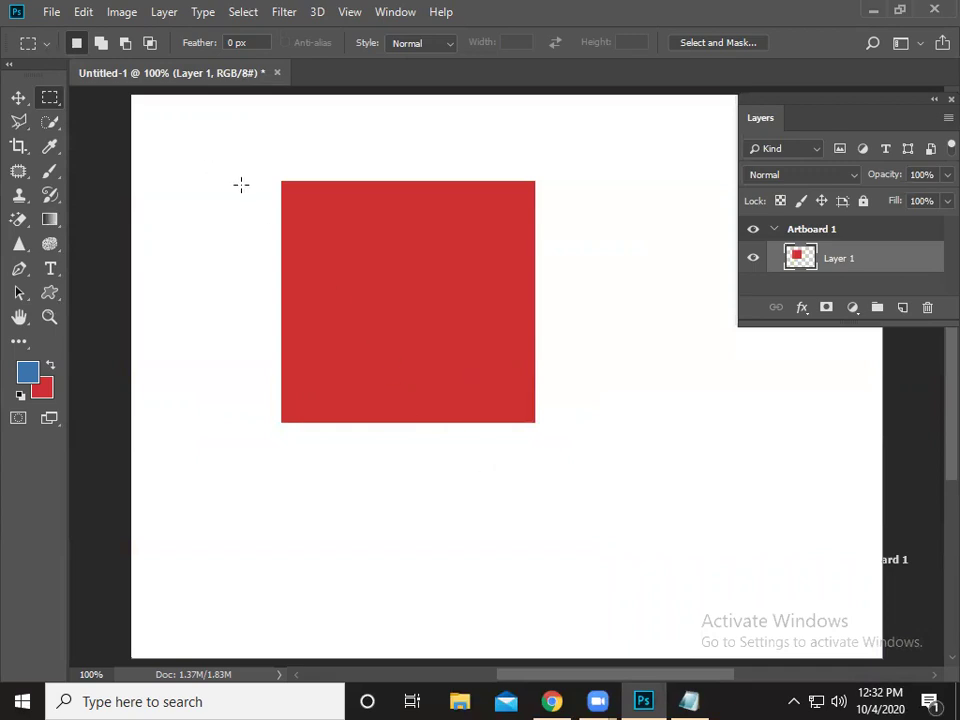
key(ctrl+BackSpace)
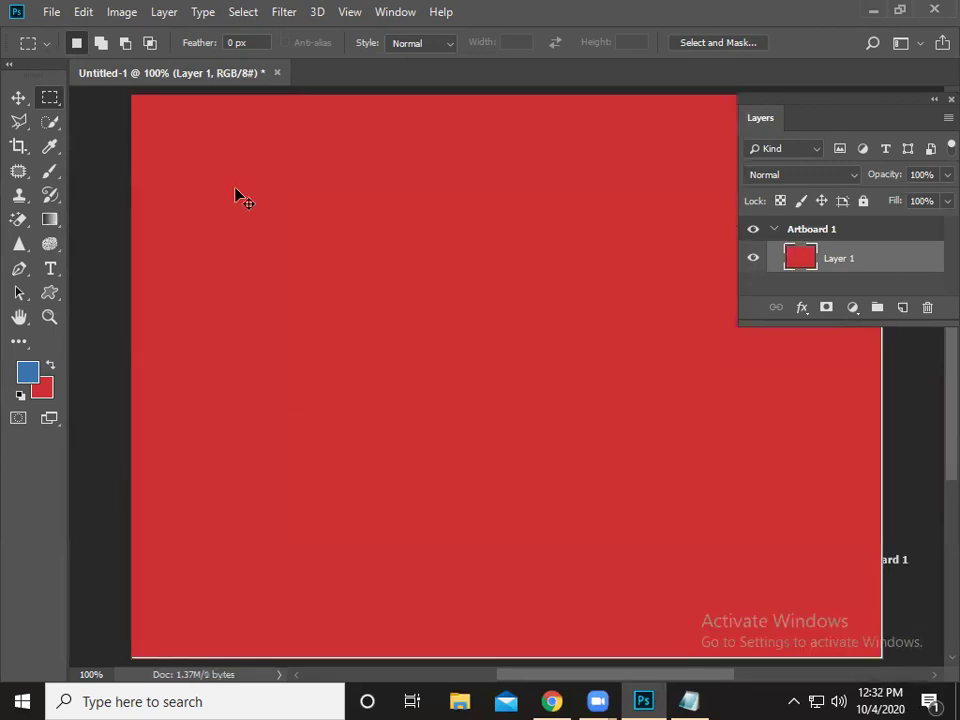
key(ctrl+z)
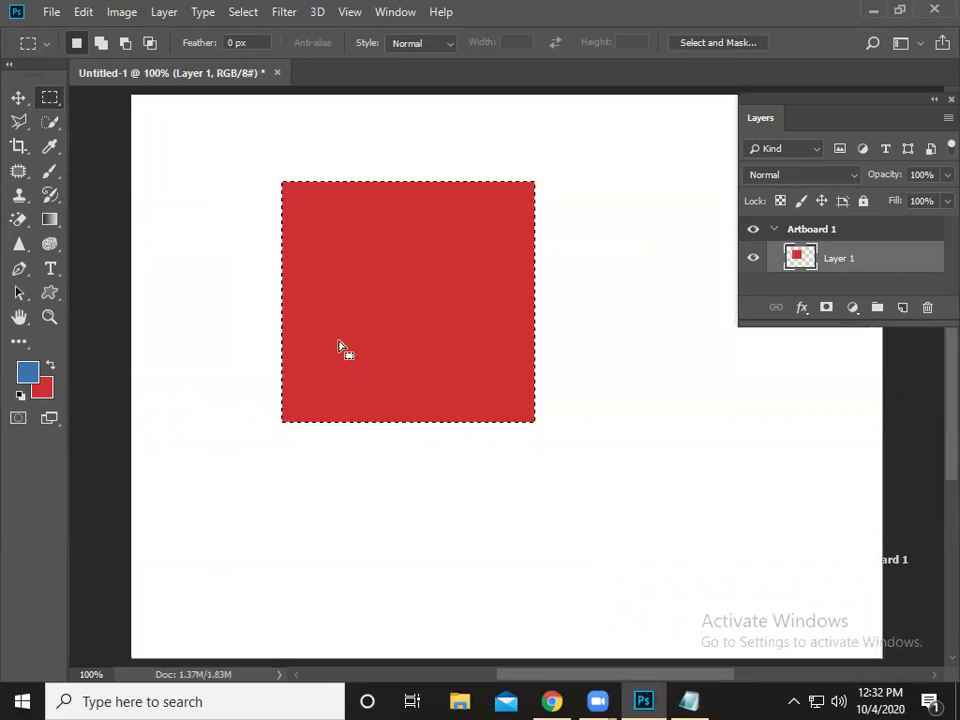
Deselect via Select > Deselect and bring Notepad's shortcut list to the front
click(250, 12)
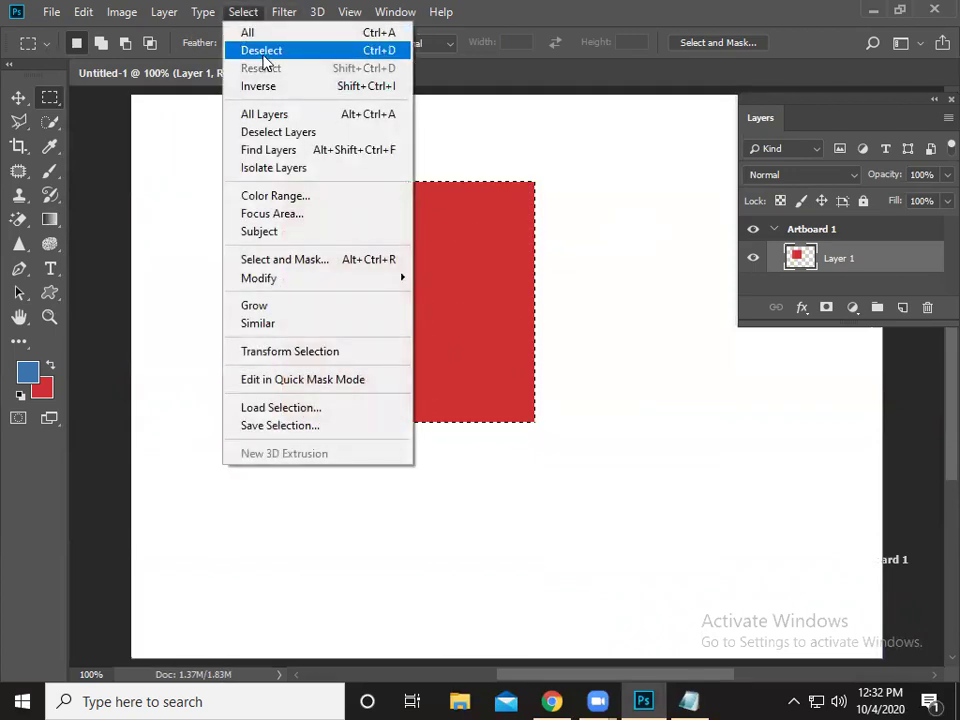
click(263, 52)
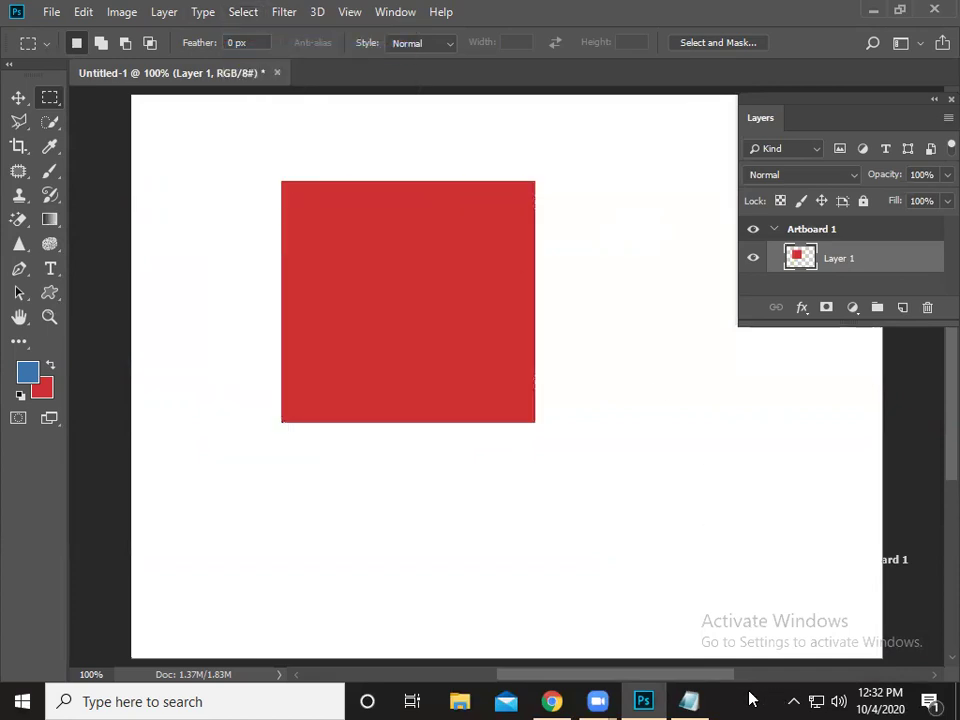
click(690, 701)
click(688, 266)
Add the line 'Ctrl + D = Deselect' and remove the stray capital in 'BAckspace'
key(Return)
text(Ctrl + D = Deselec)
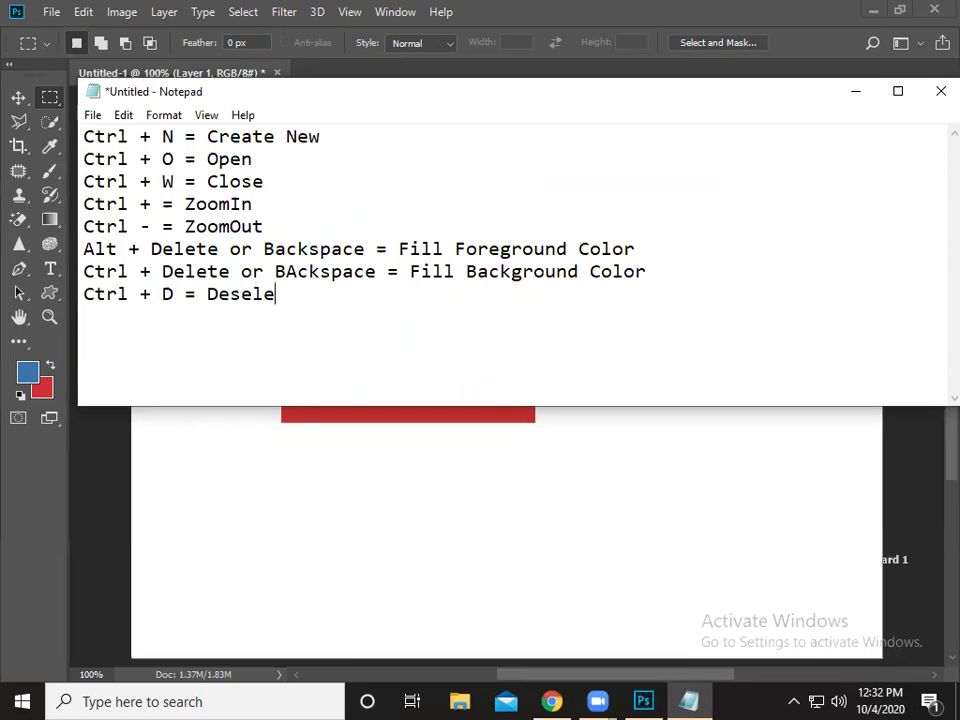
text(t)
key(BackSpace)
text(ct)
key(BackSpace)
Finish the 'Backspace' fix, minimize Notepad, and drag the red square with the Move tool
text(a)
click(852, 93)
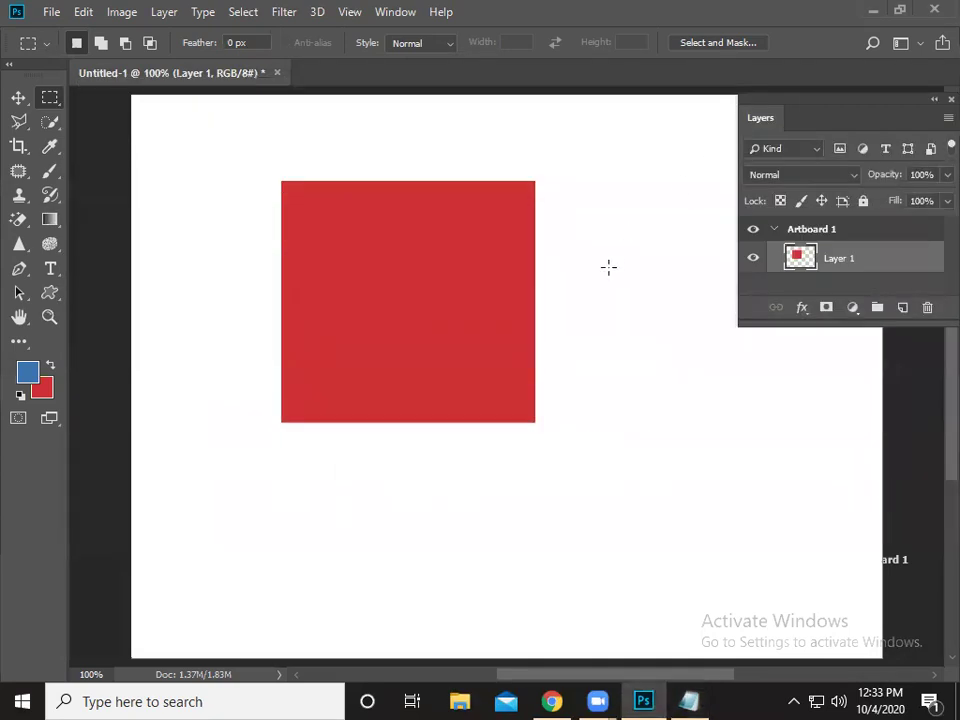
click(387, 339)
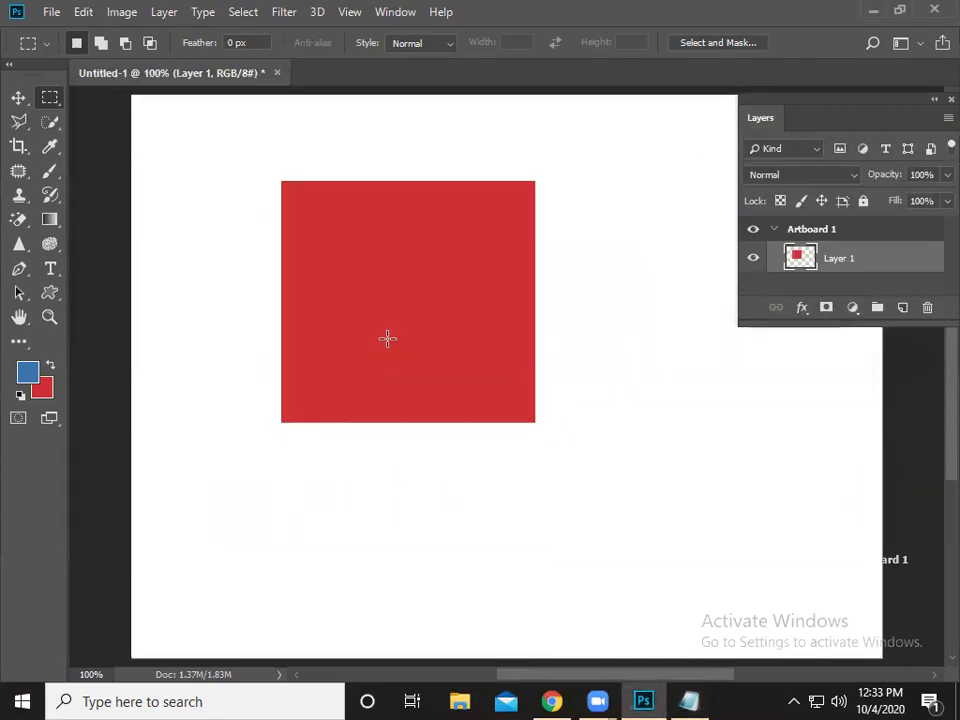
click(22, 98)
mouse_move(396, 358)
mouse_down()
mouse_move(535, 318)
mouse_move(394, 373)
mouse_move(474, 381)
mouse_move(272, 204)
mouse_move(515, 257)
mouse_move(433, 242)
mouse_move(444, 255)
mouse_up()
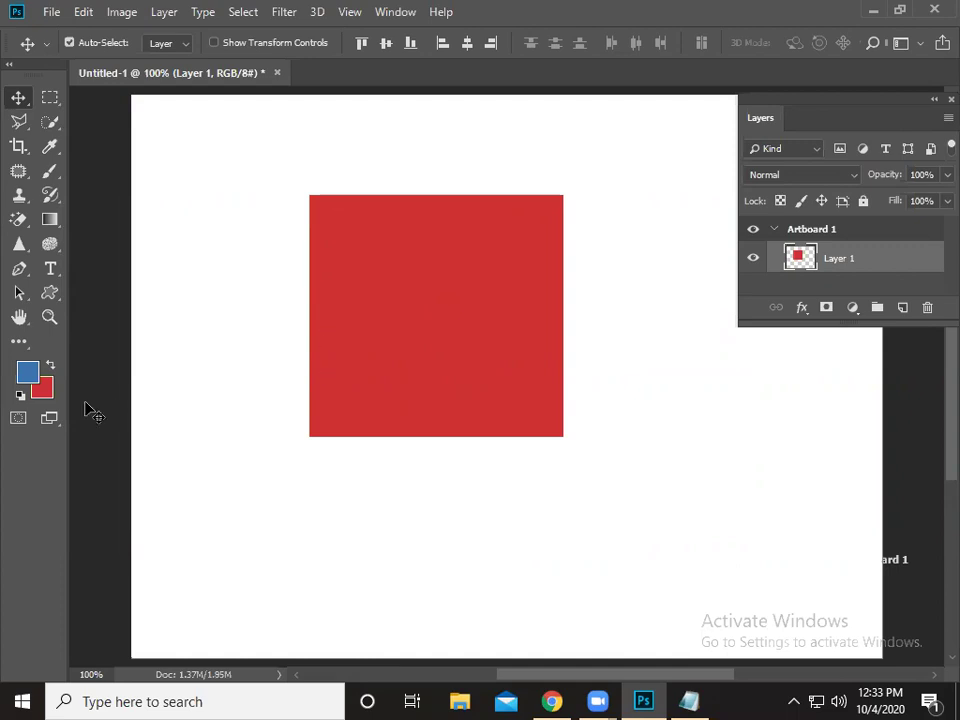
Set the background colour to bright green in the Color Picker
click(49, 391)
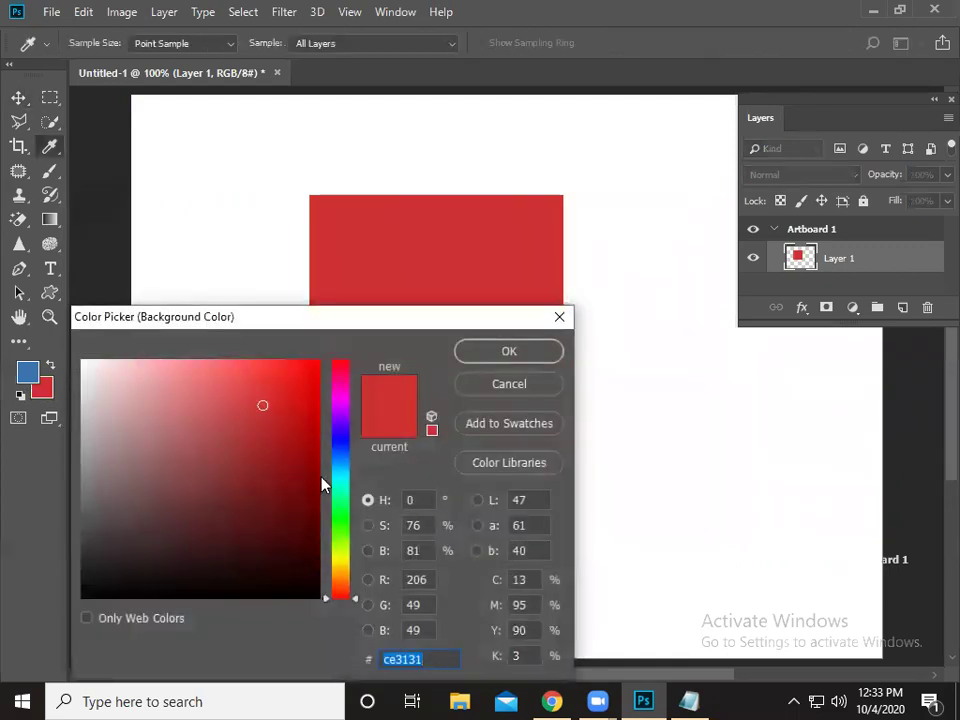
click(345, 508)
mouse_move(256, 476)
mouse_down()
mouse_move(300, 411)
mouse_move(266, 435)
mouse_up()
click(469, 357)
key(v)
Test a green fill, undo it, and load the red square's selection from Layer 1
key(ctrl)
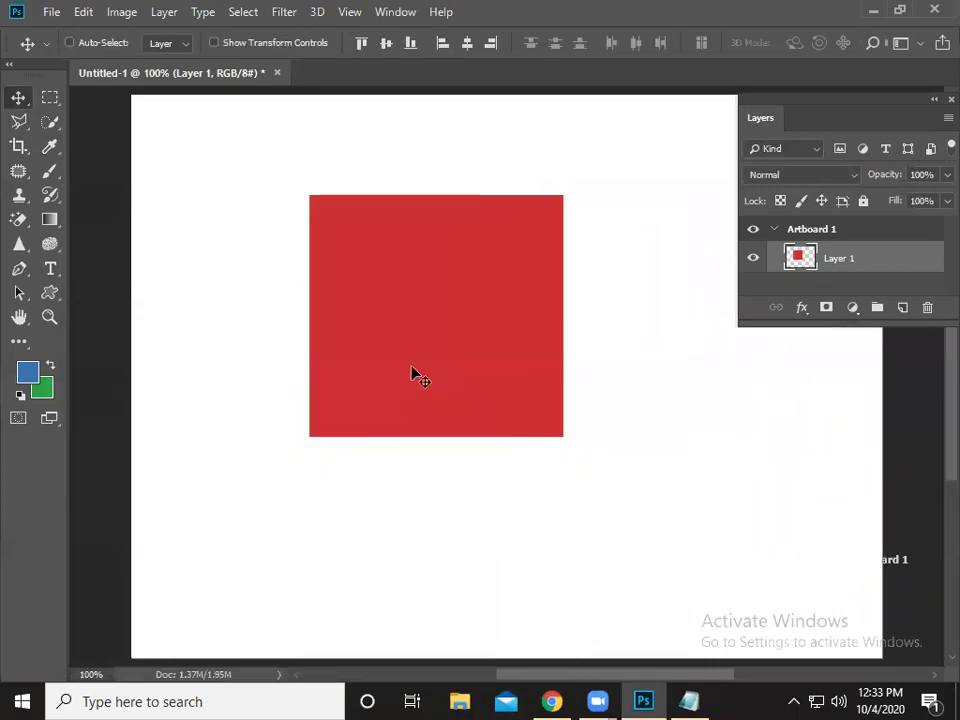
key(ctrl+BackSpace)
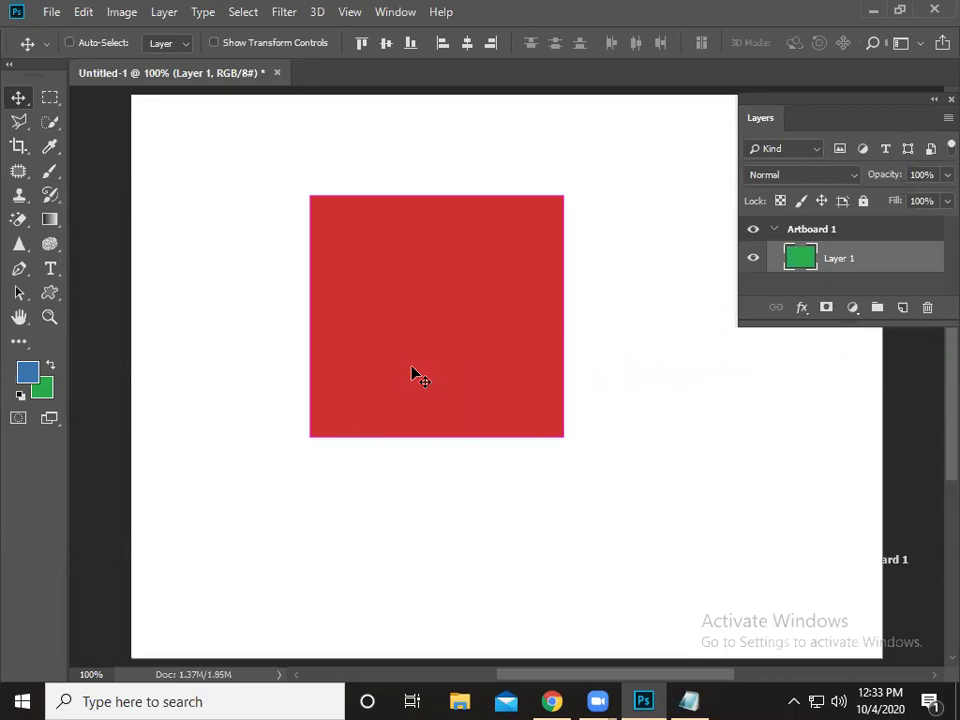
key(ctrl+z)
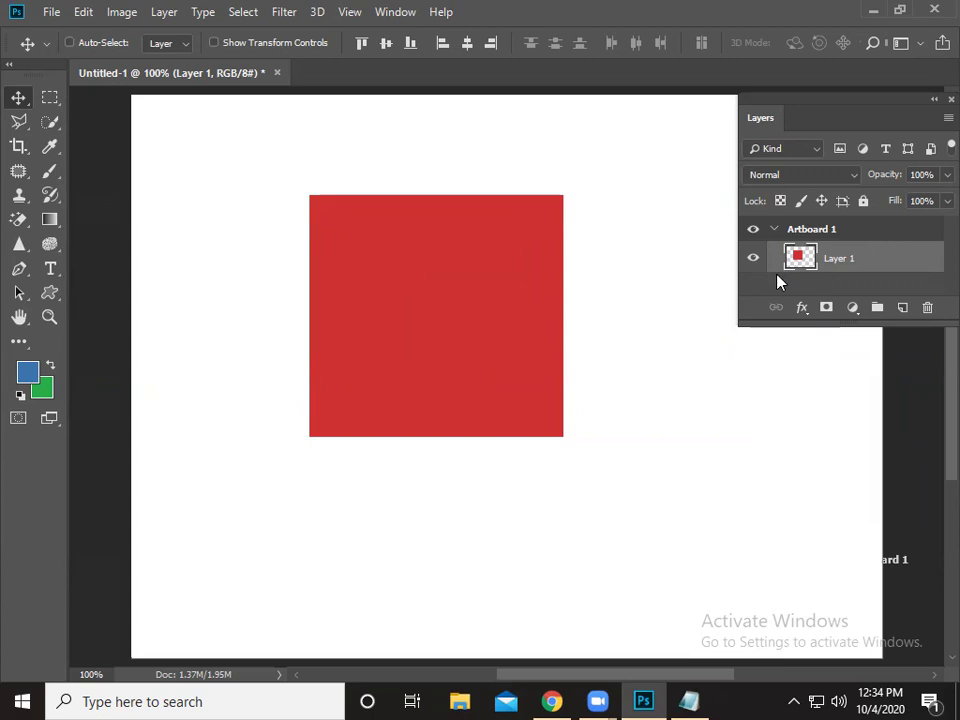
ctrl+click(799, 262)
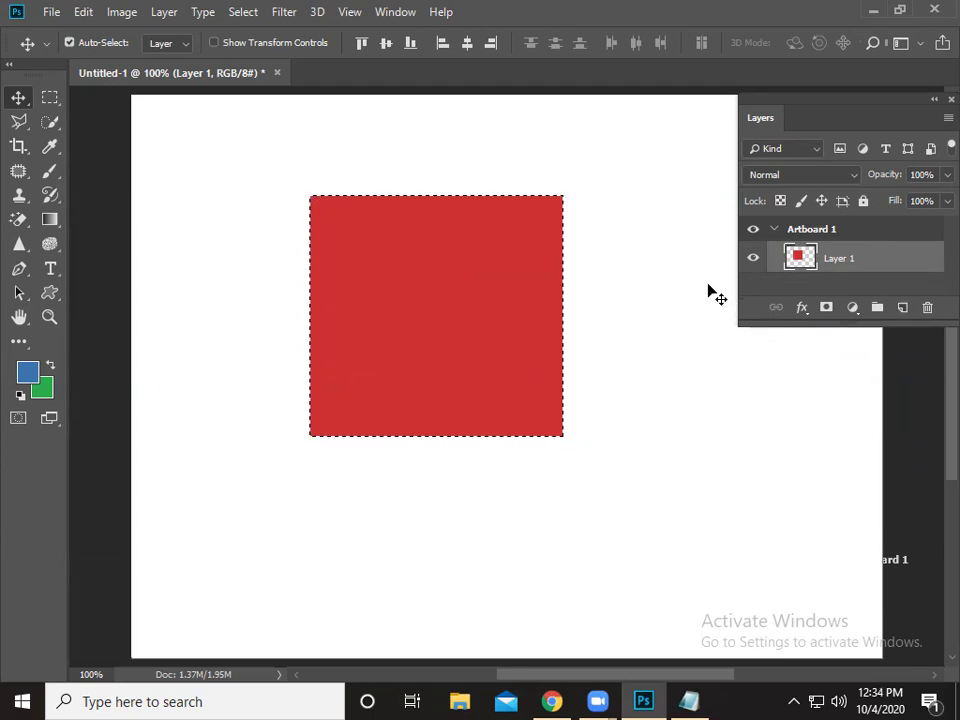
Reload the square's selection from Layer 1 and fill it green, blue, then green again
key(ctrl+d)
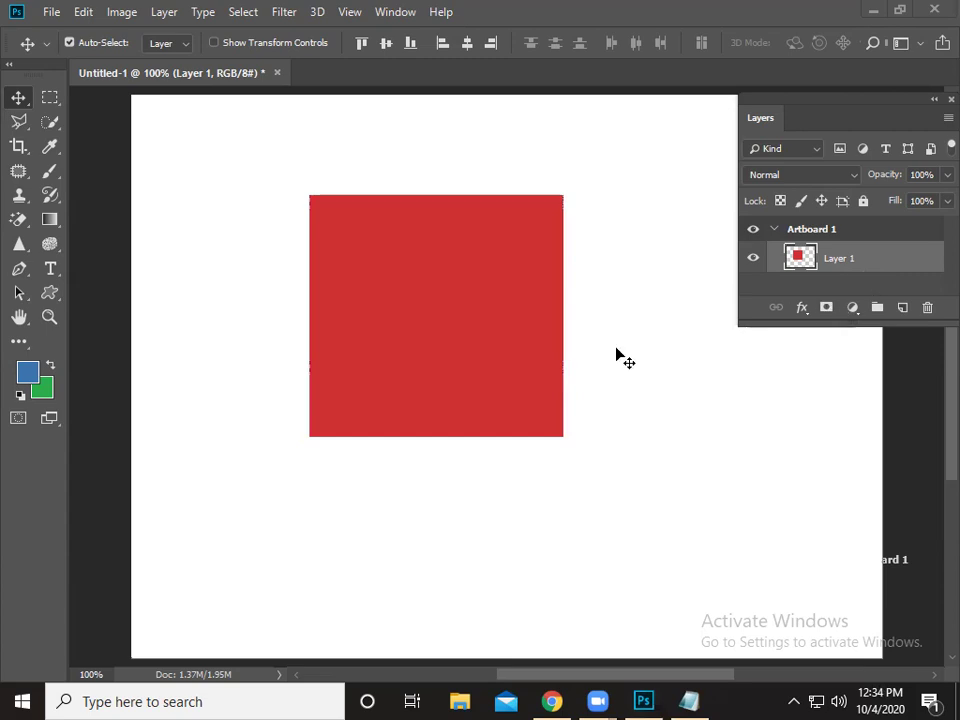
ctrl+click(803, 265)
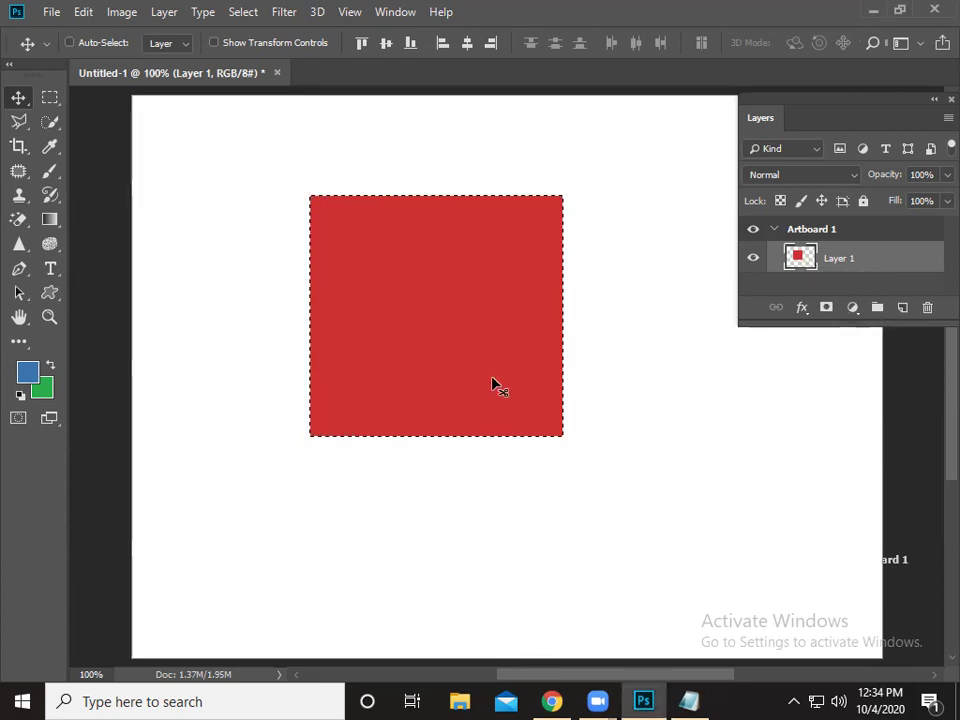
key(ctrl+BackSpace)
key(ctrl)
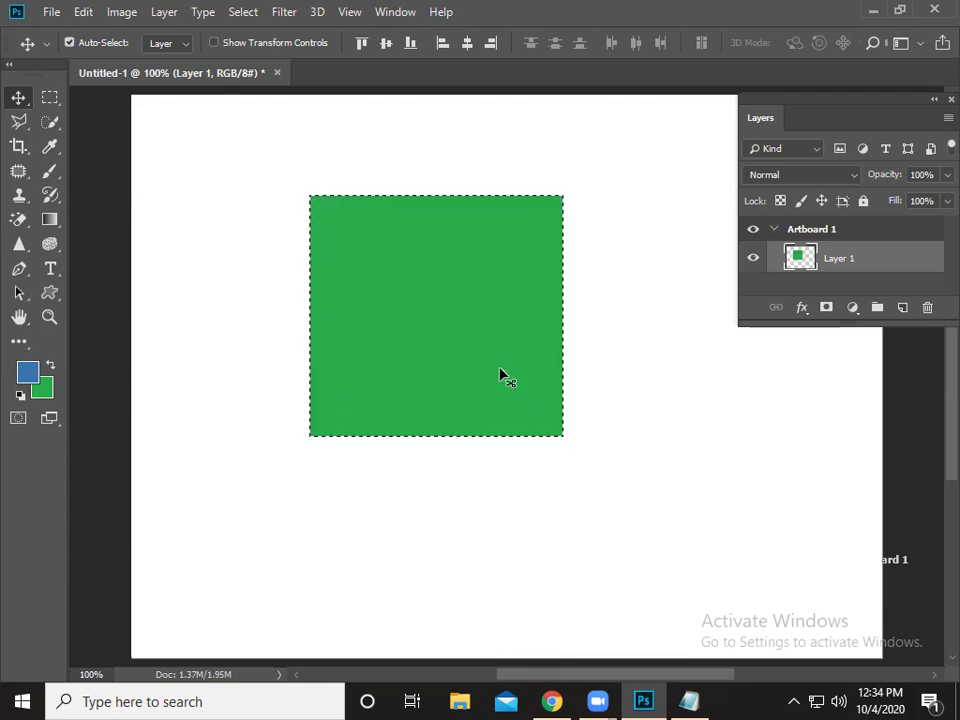
key(alt+BackSpace)
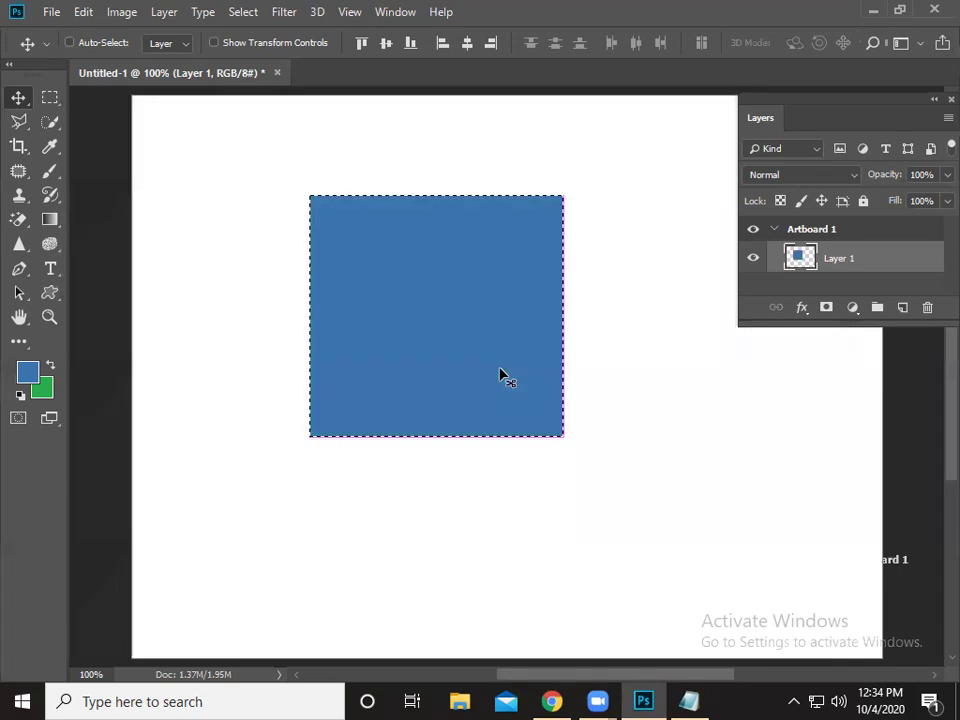
key(ctrl+BackSpace)
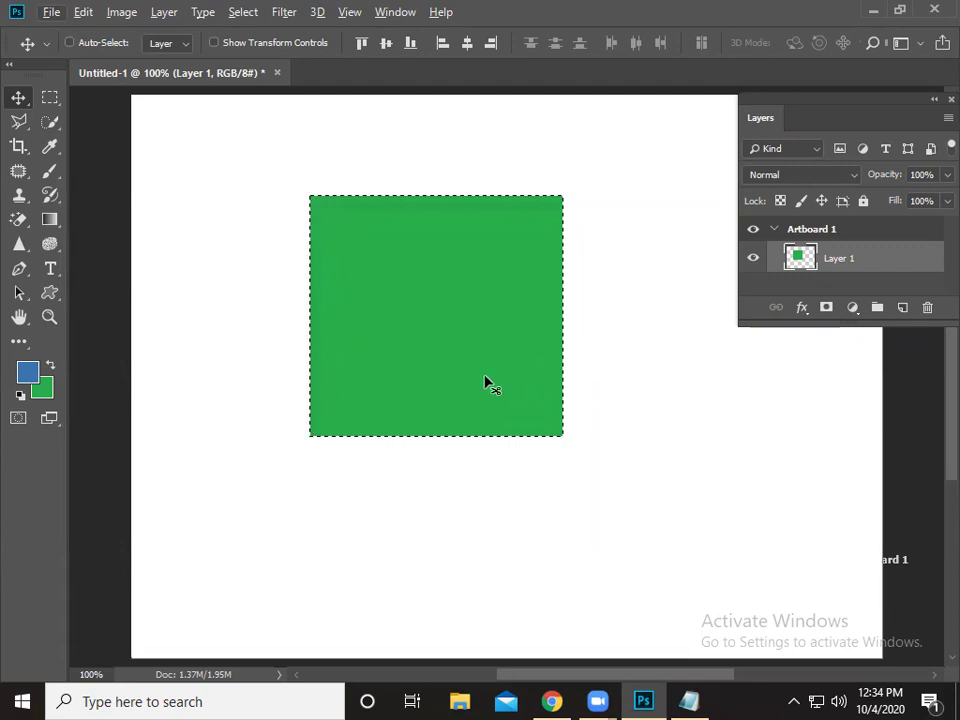
Deselect, drag the green square up-left, and switch to the Elliptical Marquee Tool
key(ctrl+d)
mouse_move(418, 350)
mouse_down()
mouse_move(276, 315)
mouse_move(318, 289)
mouse_up()
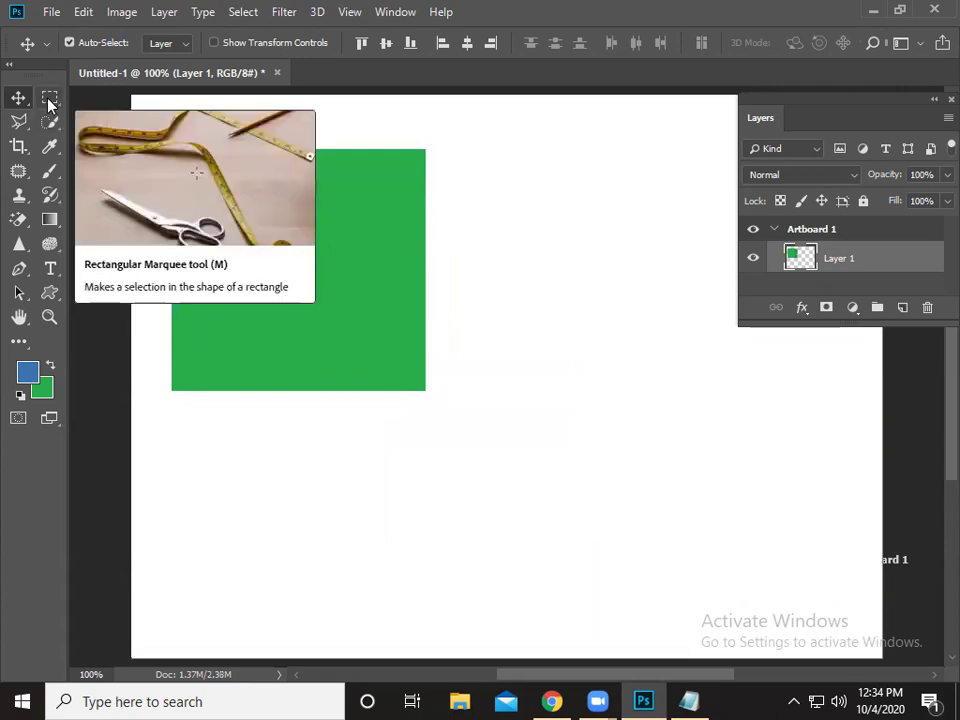
click(48, 101)
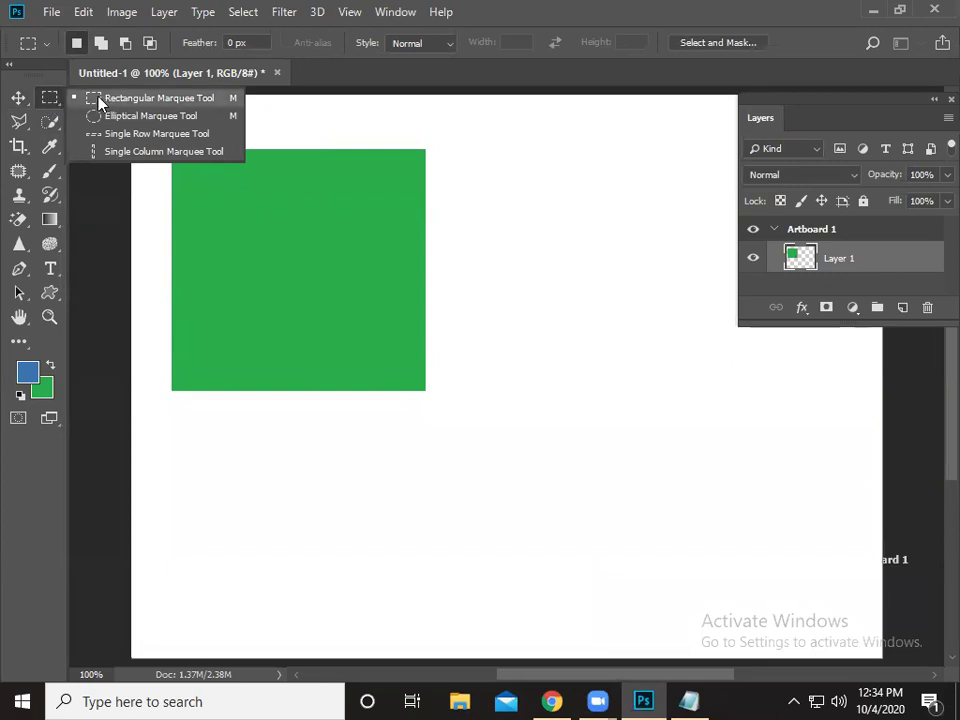
click(50, 101)
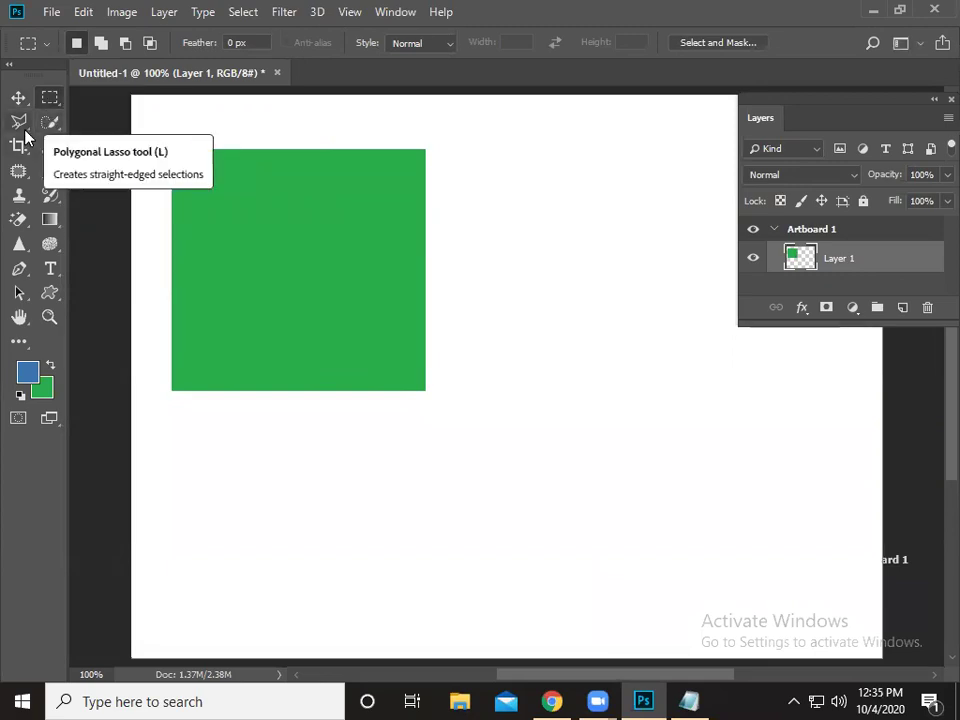
right_click(50, 99)
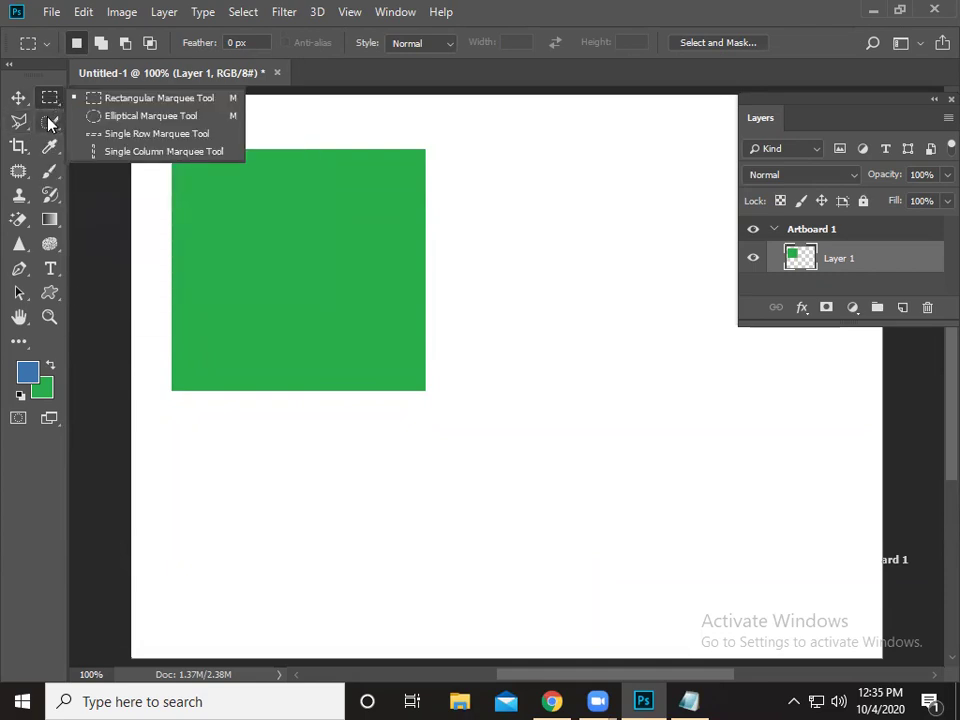
click(140, 116)
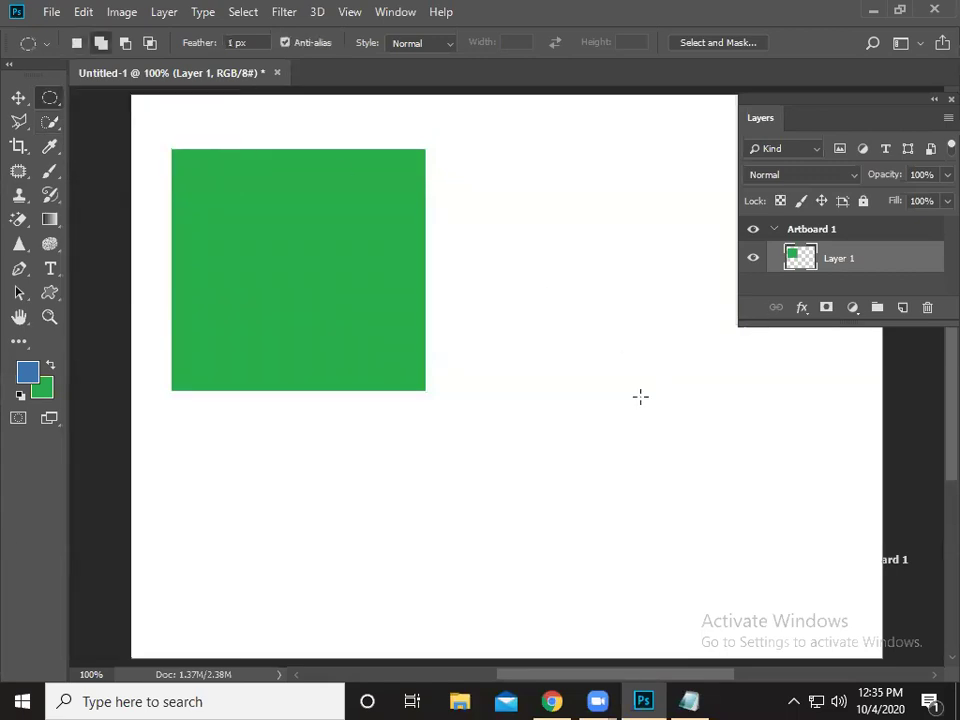
Draw a blue-filled circle right of the square, deselect, and shift both shapes together
drag(481, 268, 749, 543)
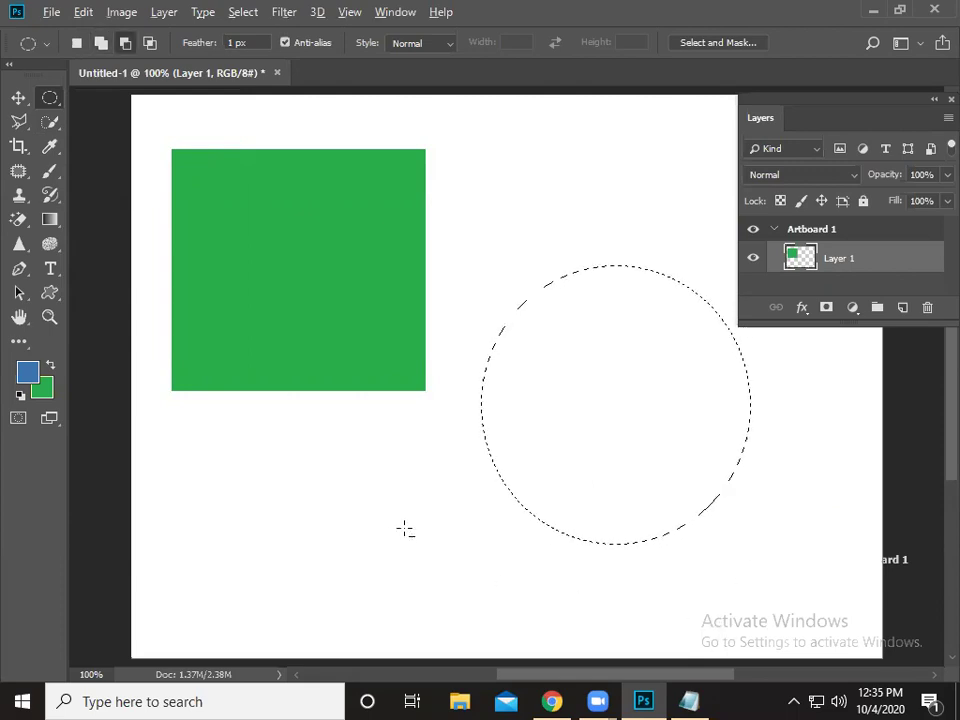
key(alt+BackSpace)
key(ctrl+d)
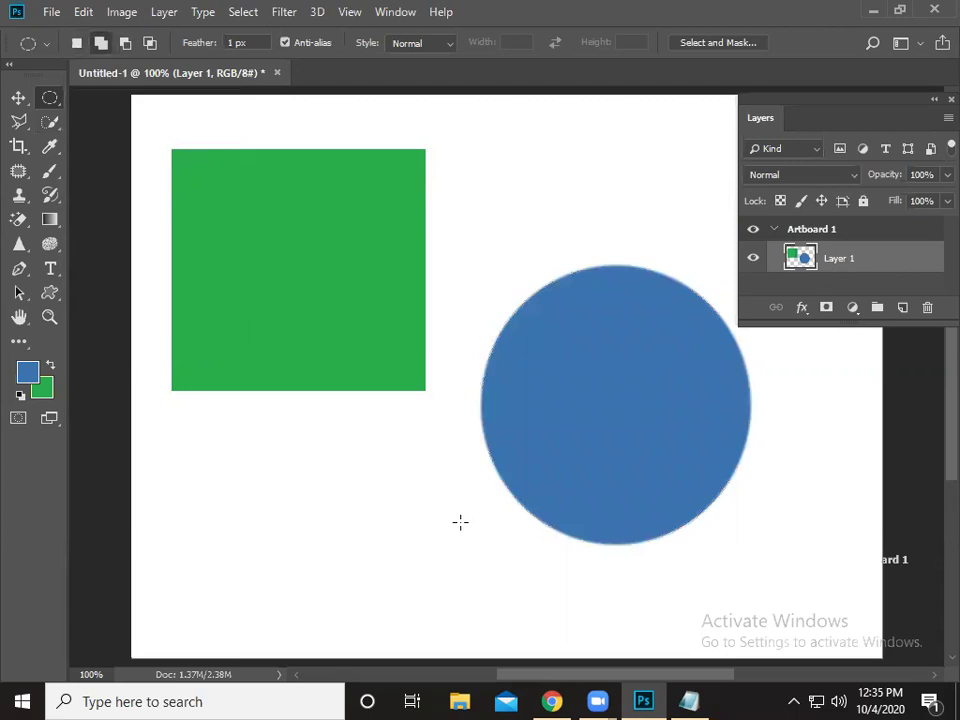
click(18, 97)
mouse_move(560, 376)
mouse_down()
mouse_move(613, 366)
mouse_move(560, 330)
mouse_up()
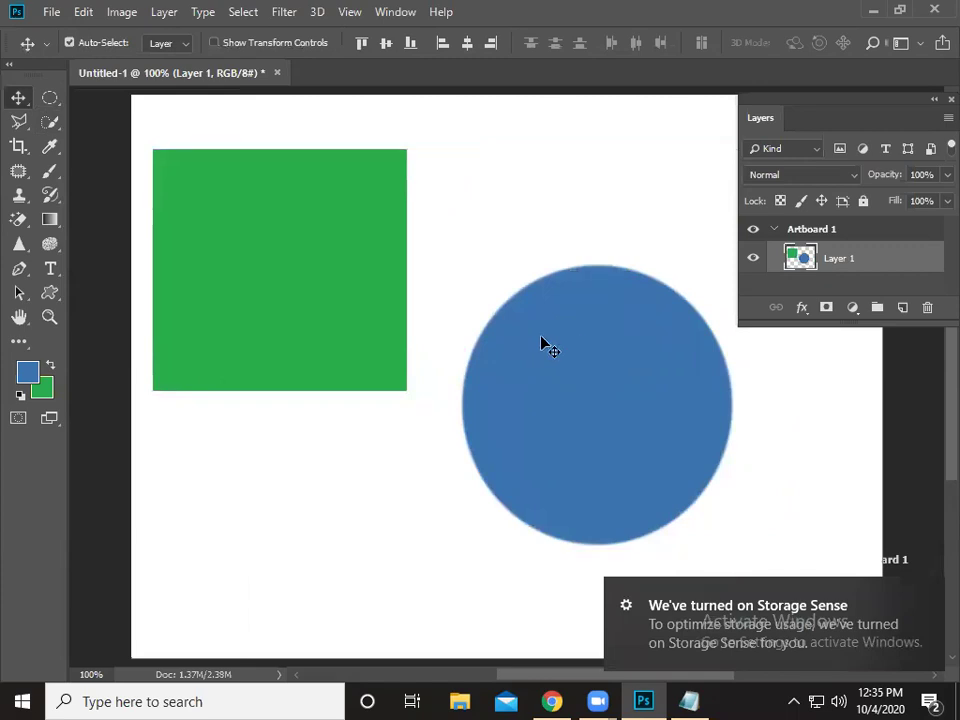
Nudge both shapes, dismiss the notification, then delete the blue circle and deselect
drag(350, 297, 367, 323)
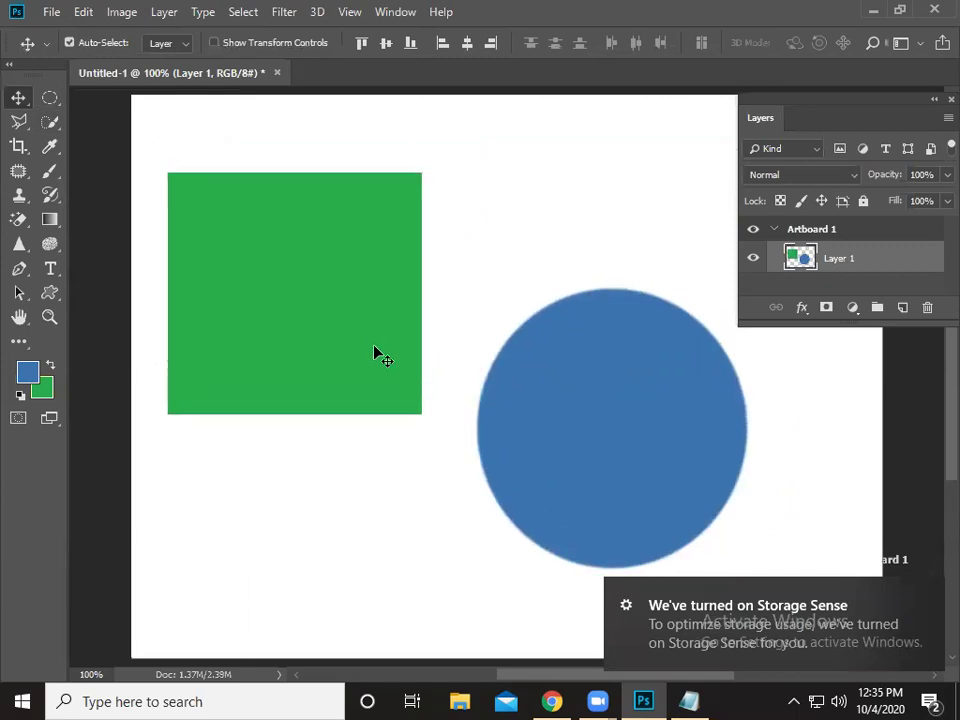
click(921, 598)
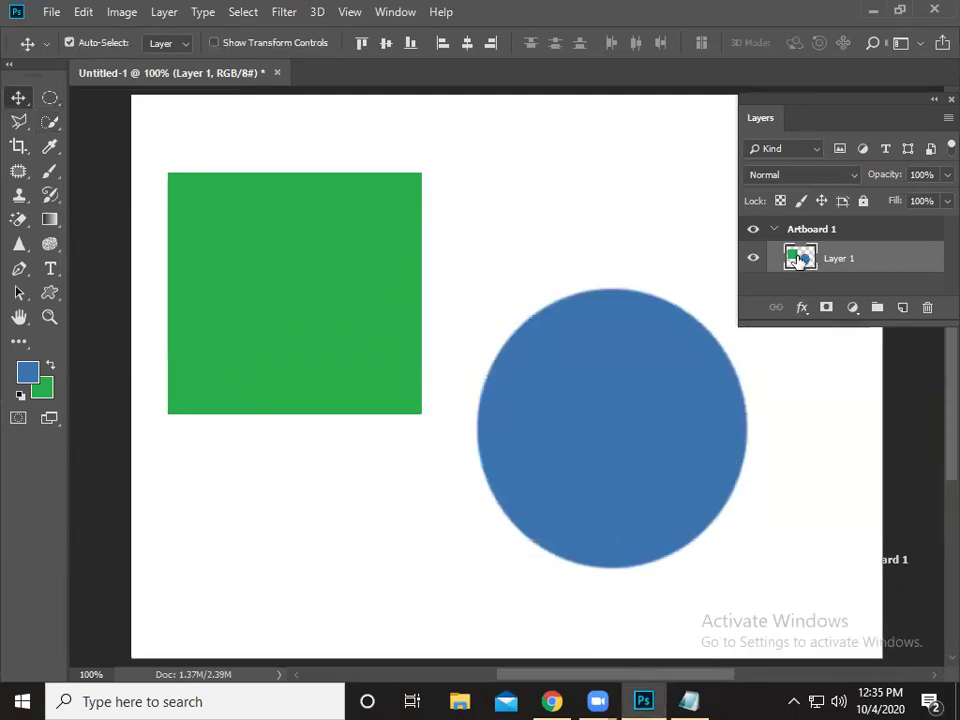
mouse_move(608, 447)
mouse_down()
mouse_move(576, 462)
mouse_move(616, 454)
mouse_up()
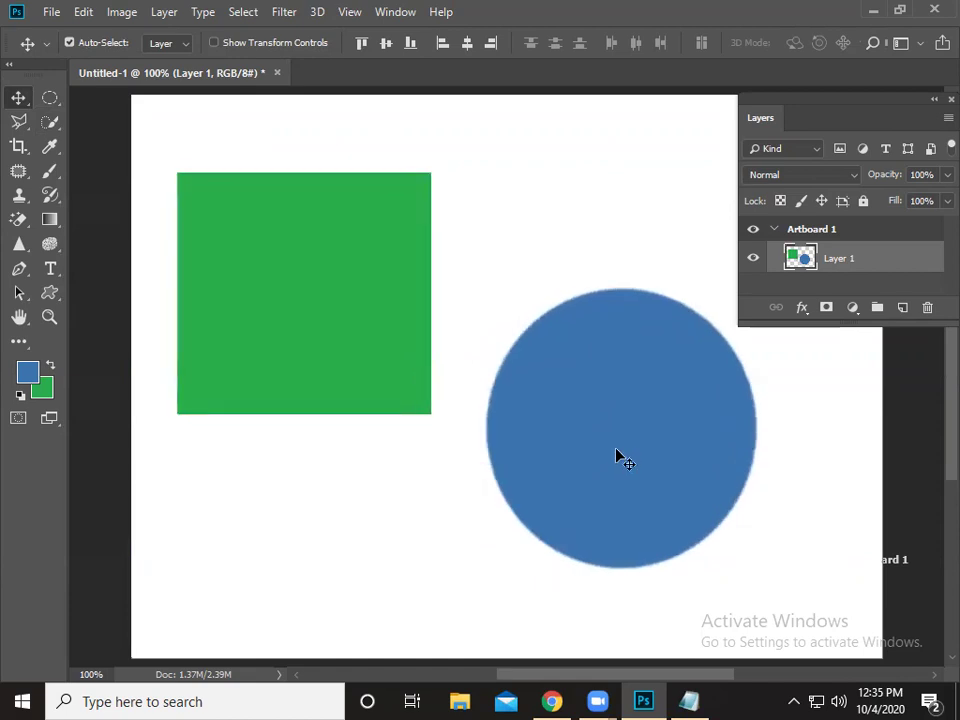
key(ctrl)
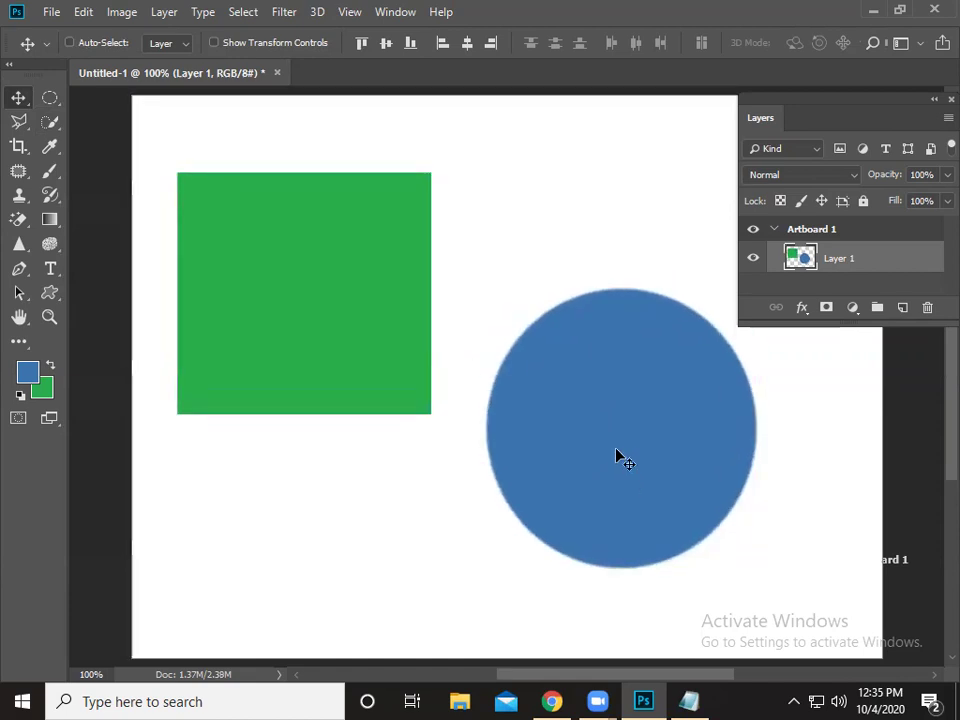
key(ctrl+z)
key(ctrl+z)
key(Delete)
key(ctrl+d)
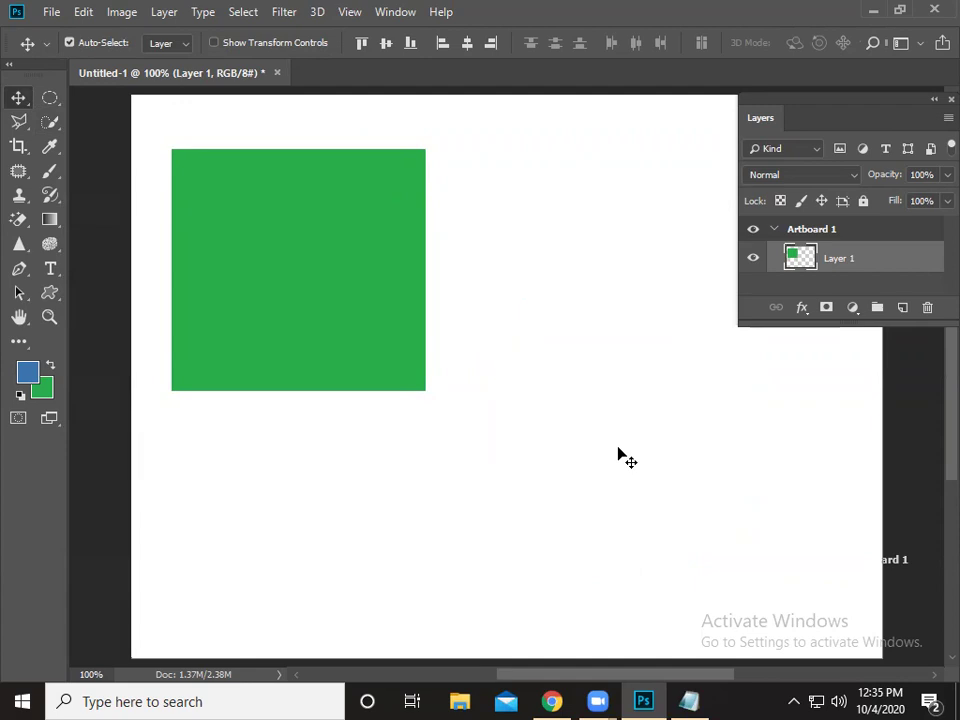
Float the Layers panel over the canvas, then add an empty Layer 2 and delete it
drag(832, 110, 727, 147)
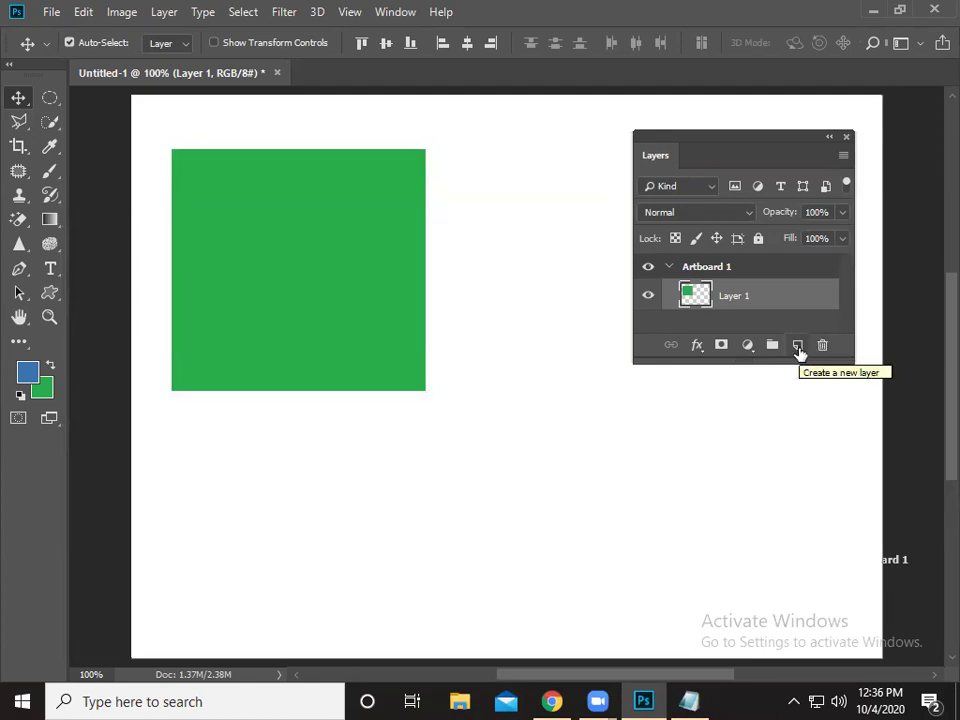
click(797, 346)
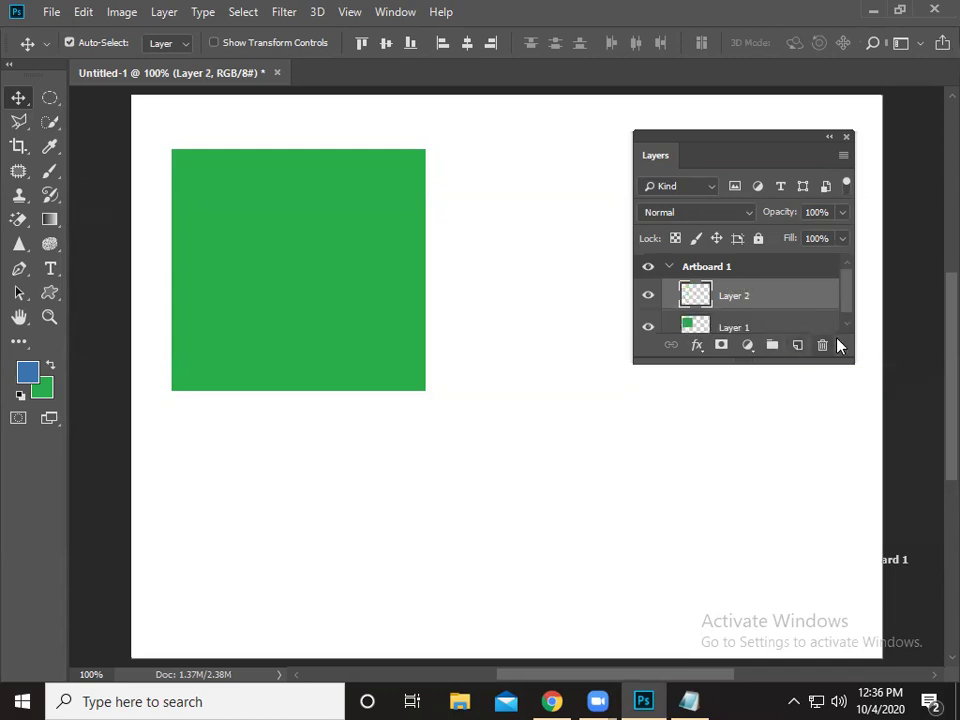
click(823, 346)
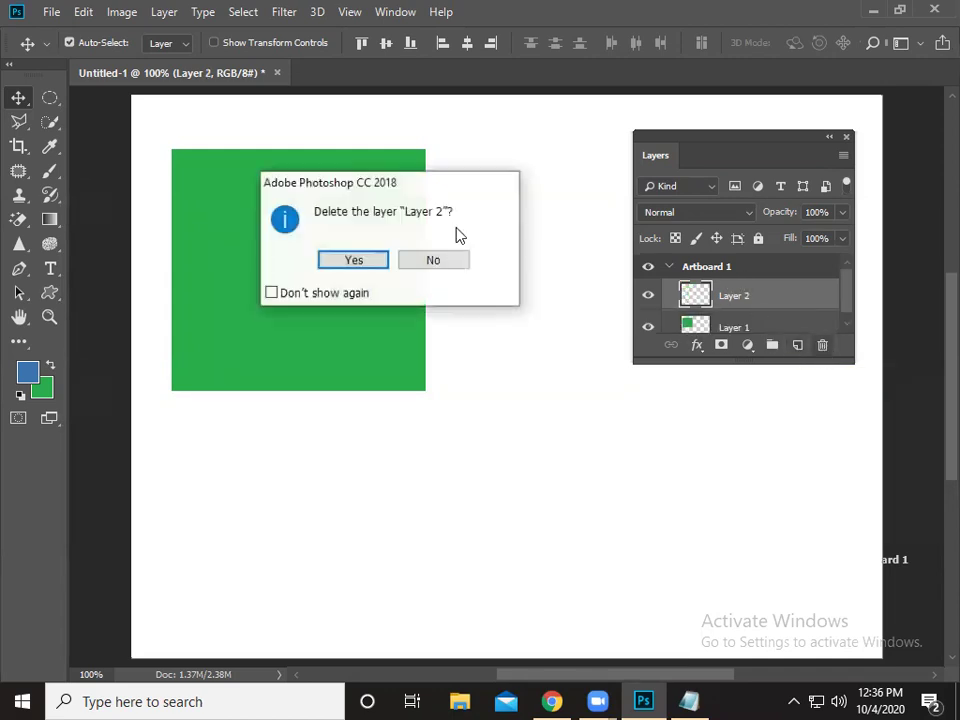
click(368, 266)
Create Layer 2 via Layer > New > Layer, then start a new line in the shortcut notes
click(160, 14)
mouse_move(240, 28)
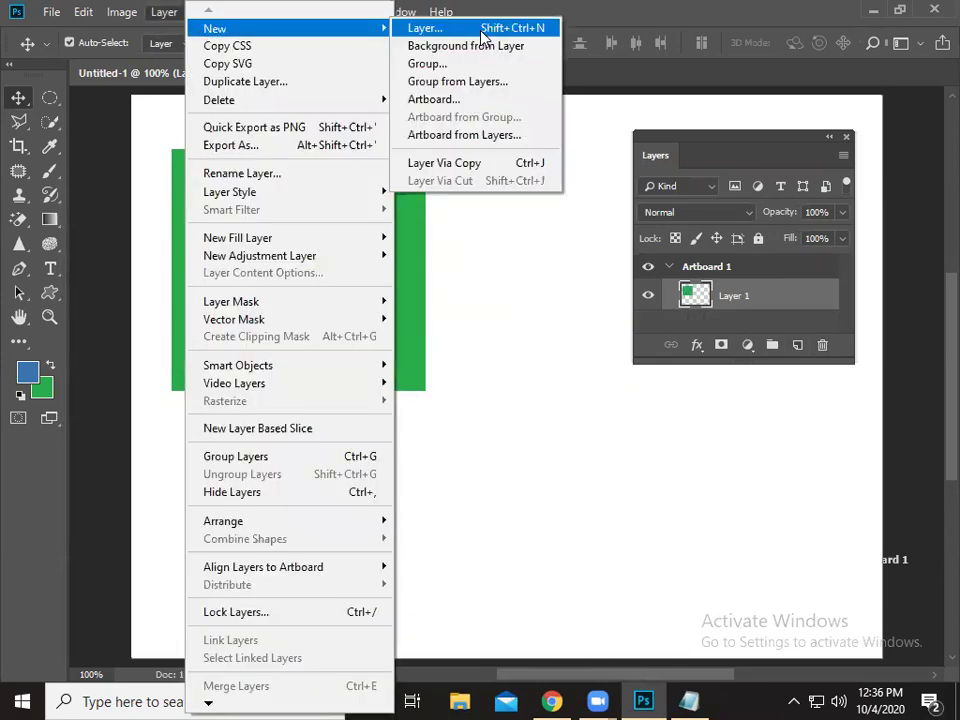
click(483, 36)
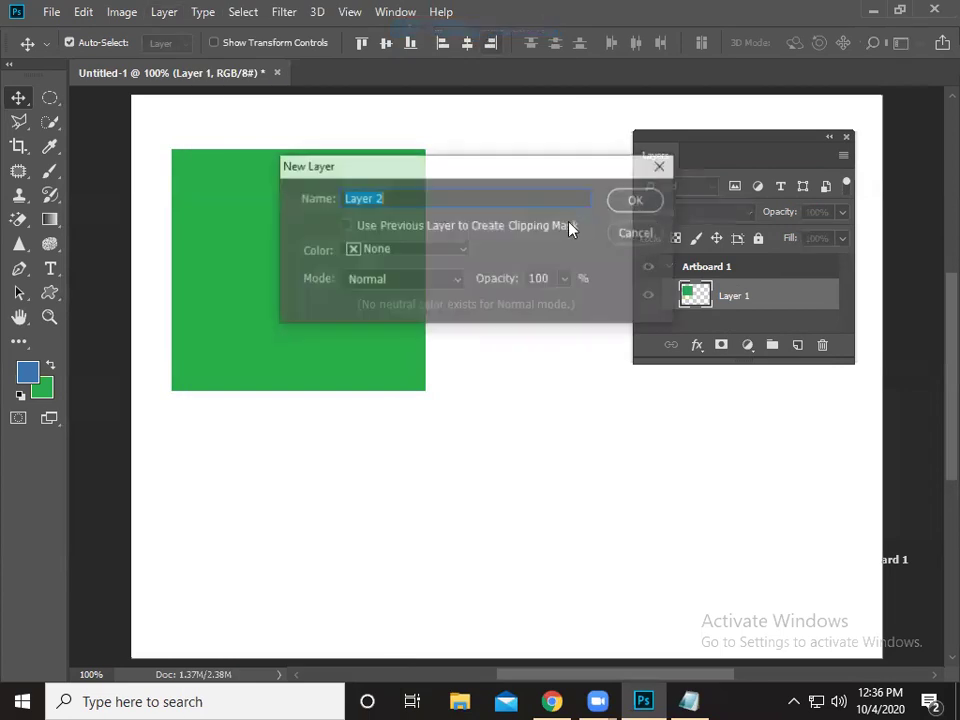
click(630, 200)
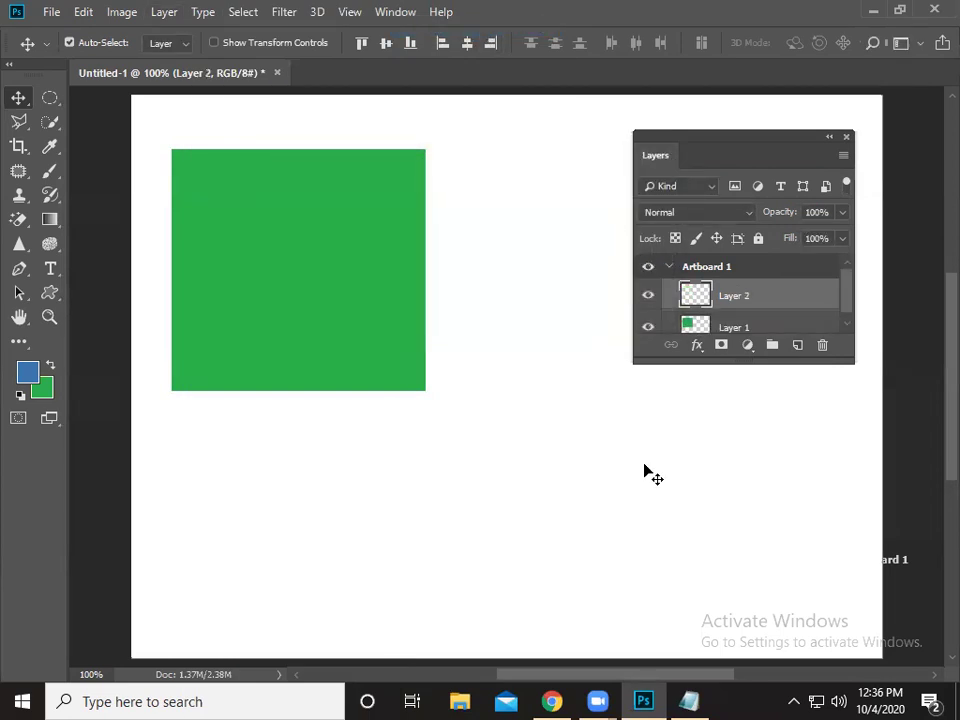
click(688, 701)
click(429, 316)
Add the line 'Ctrl + Shift + N = Create New Layer' to the notes and minimize Notepad
text(Ctrl + Shift + N = Create)
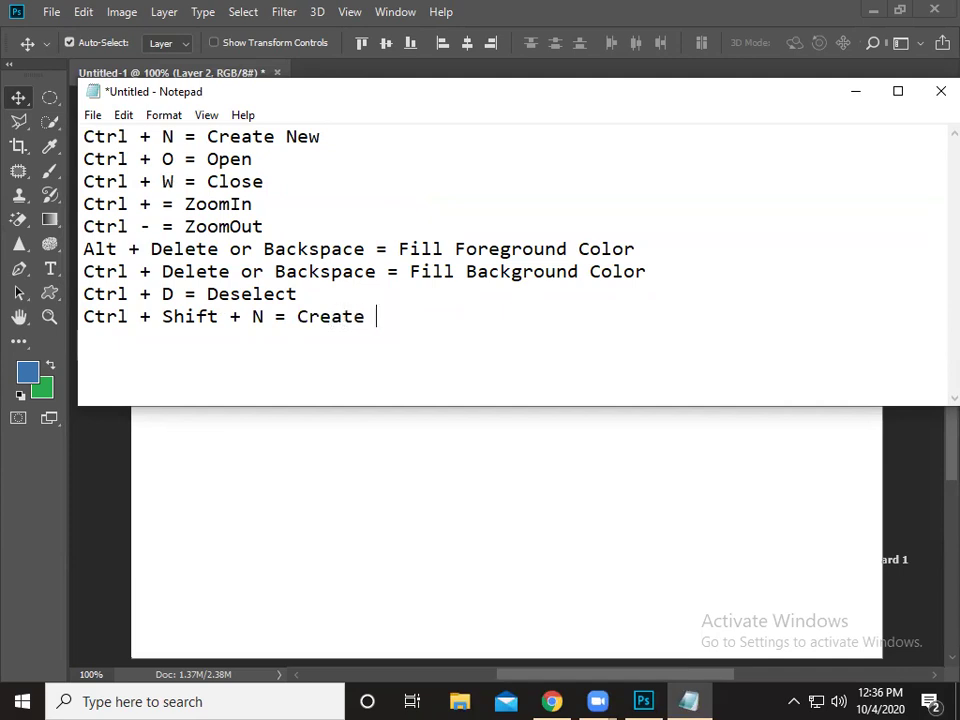
text( New Layer)
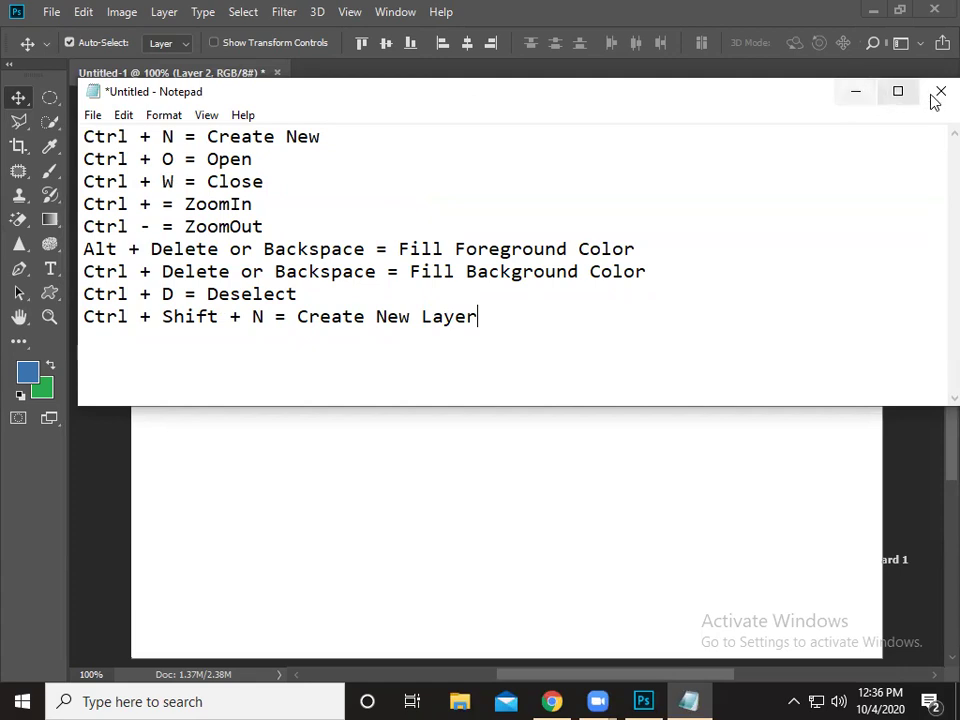
click(856, 92)
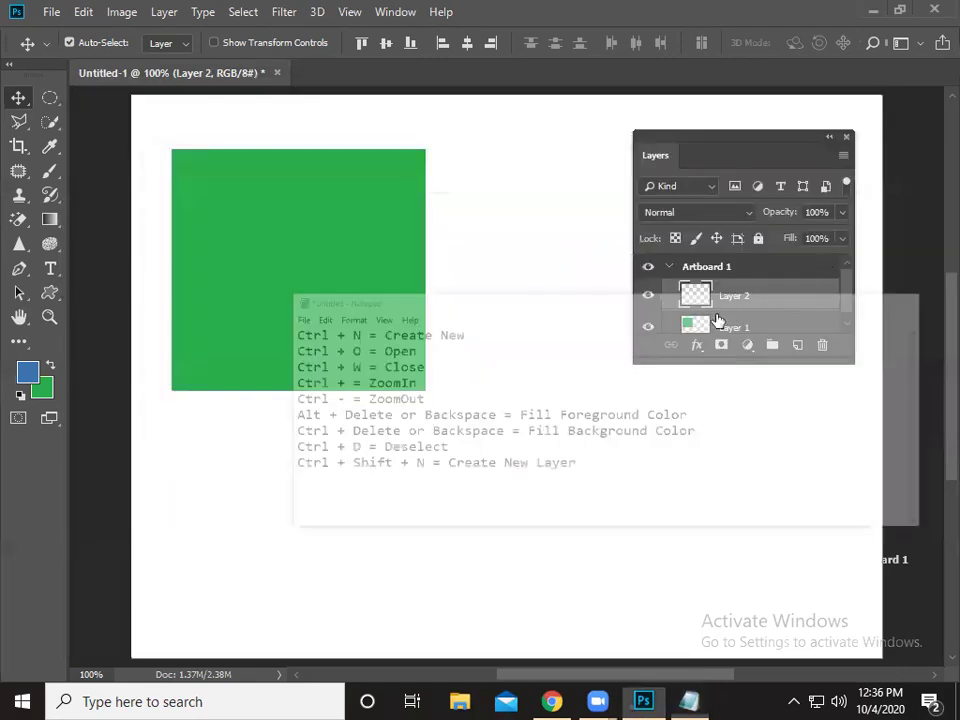
Draw an elliptical selection on the right of the canvas and fill it with blue
click(48, 101)
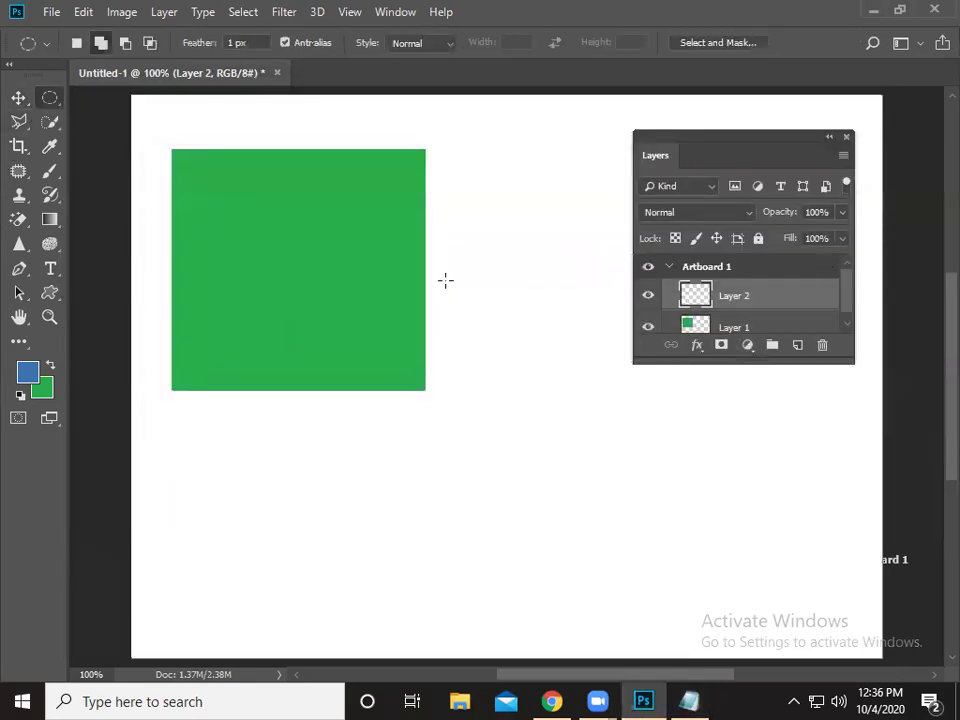
mouse_move(465, 222)
mouse_down()
mouse_move(755, 503)
mouse_move(751, 494)
mouse_up()
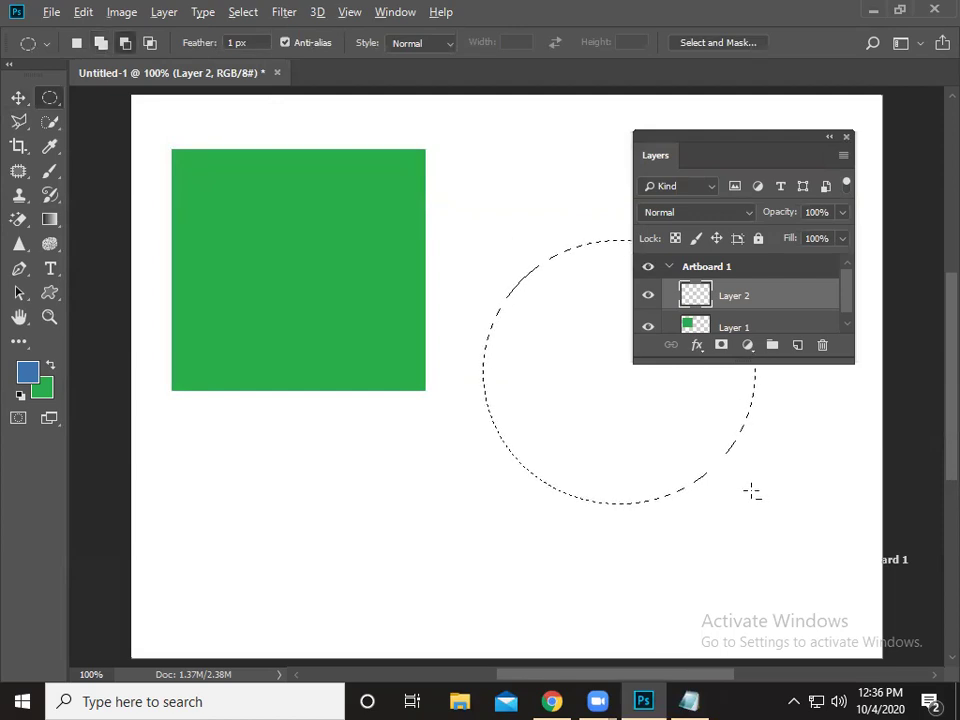
key(alt+BackSpace)
key(ctrl+d)
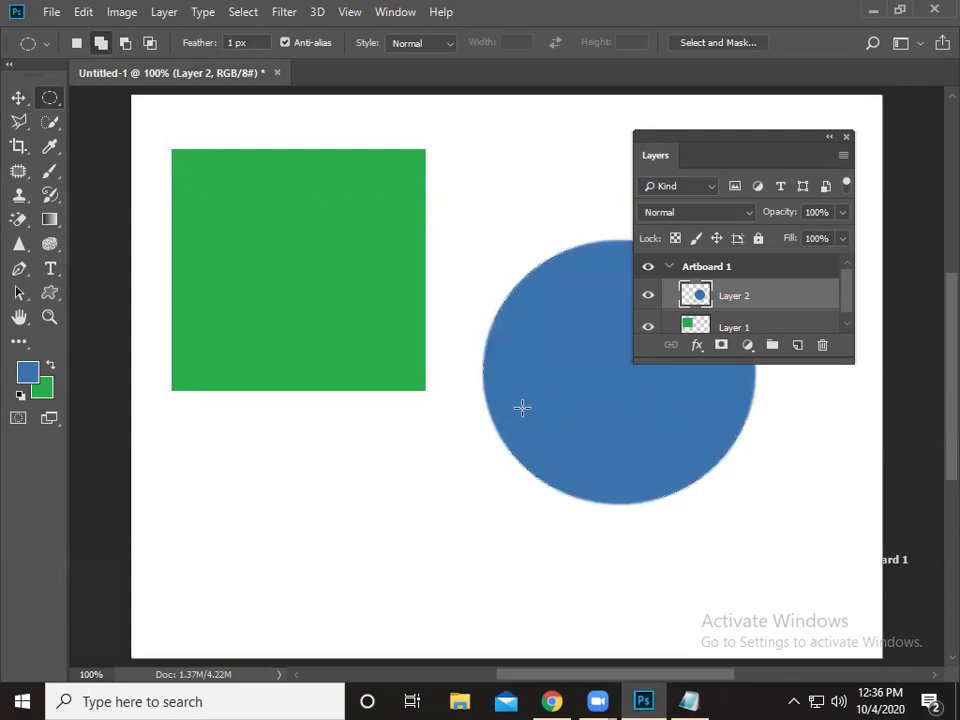
Move the blue circle lower right and shift the green square slightly
click(17, 100)
drag(632, 397, 545, 424)
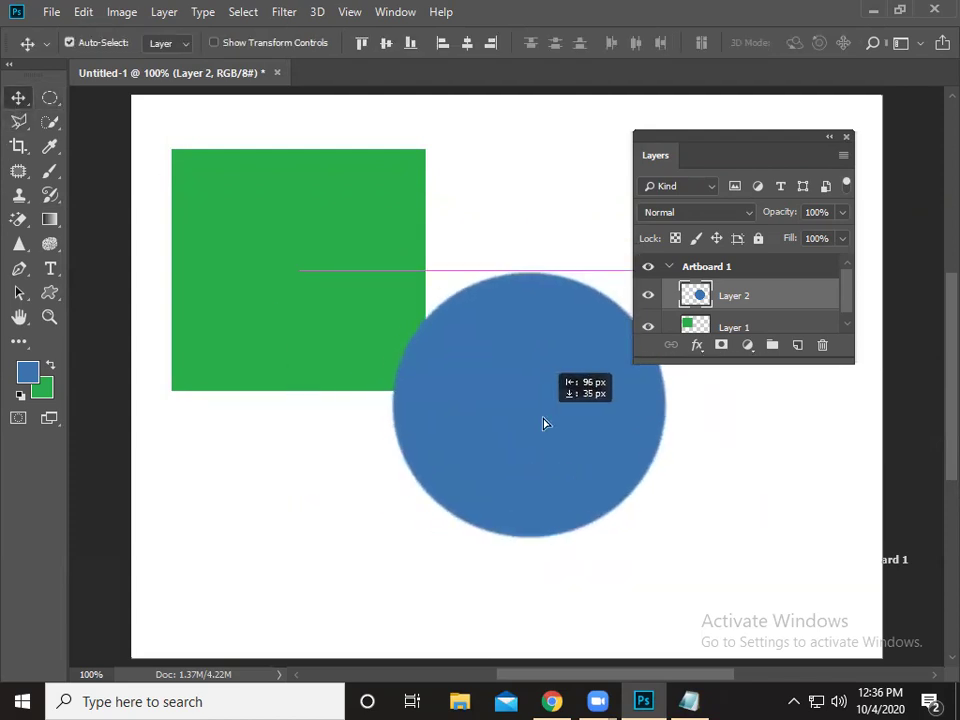
drag(545, 424, 551, 418)
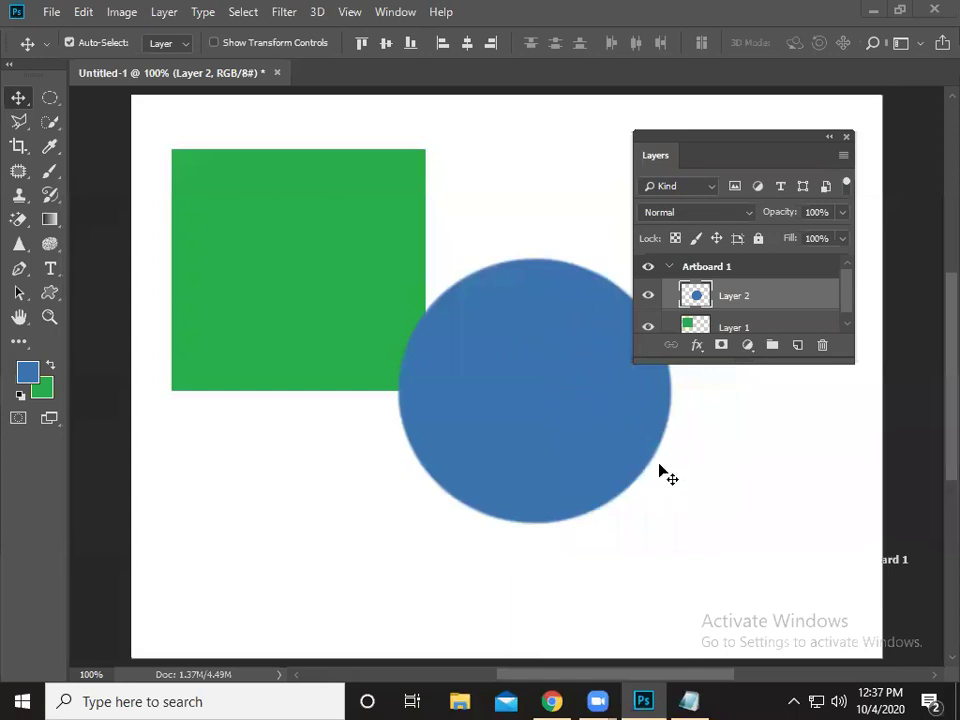
key(ctrl+z)
mouse_move(333, 369)
mouse_down()
mouse_move(339, 347)
mouse_move(343, 362)
mouse_up()
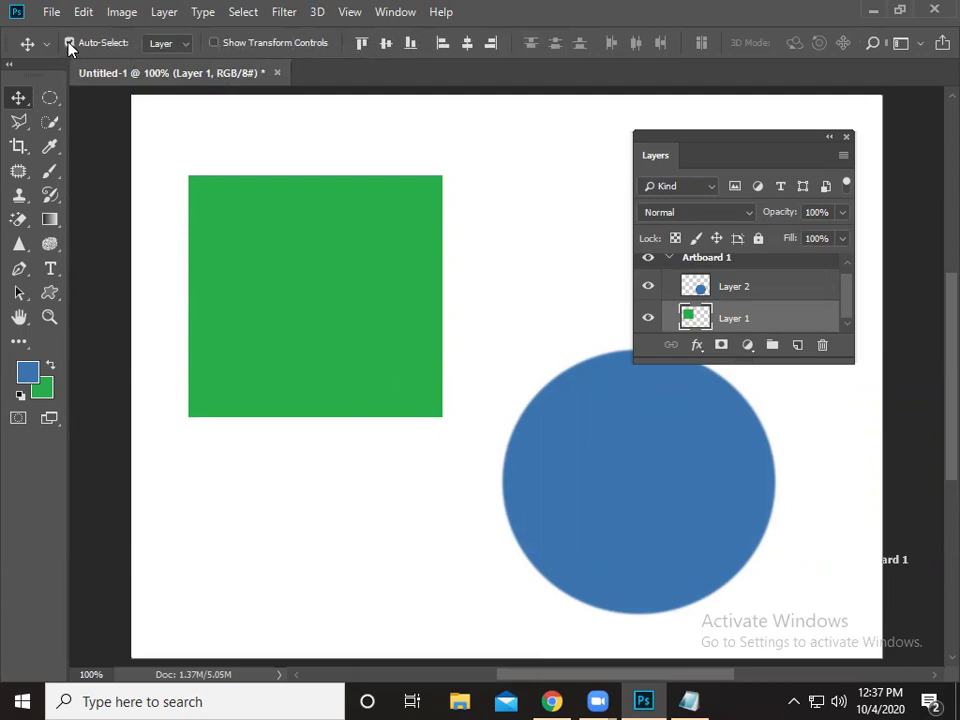
Drag the green square and blue circle around, using Auto-Select layers, until the circle sits right of the square
drag(649, 463, 626, 446)
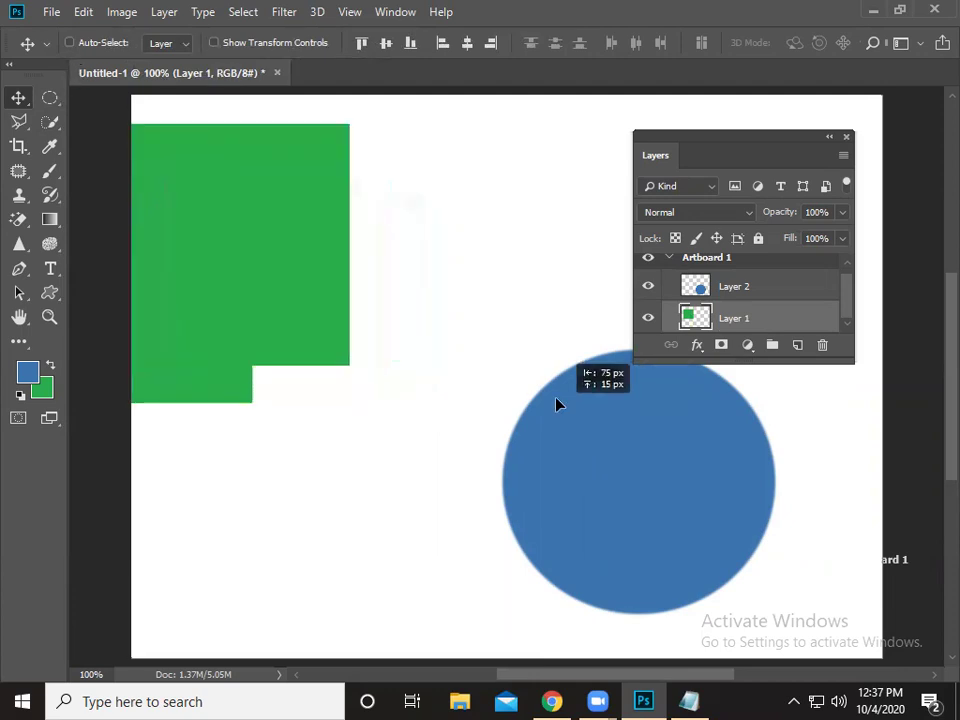
drag(292, 292, 370, 348)
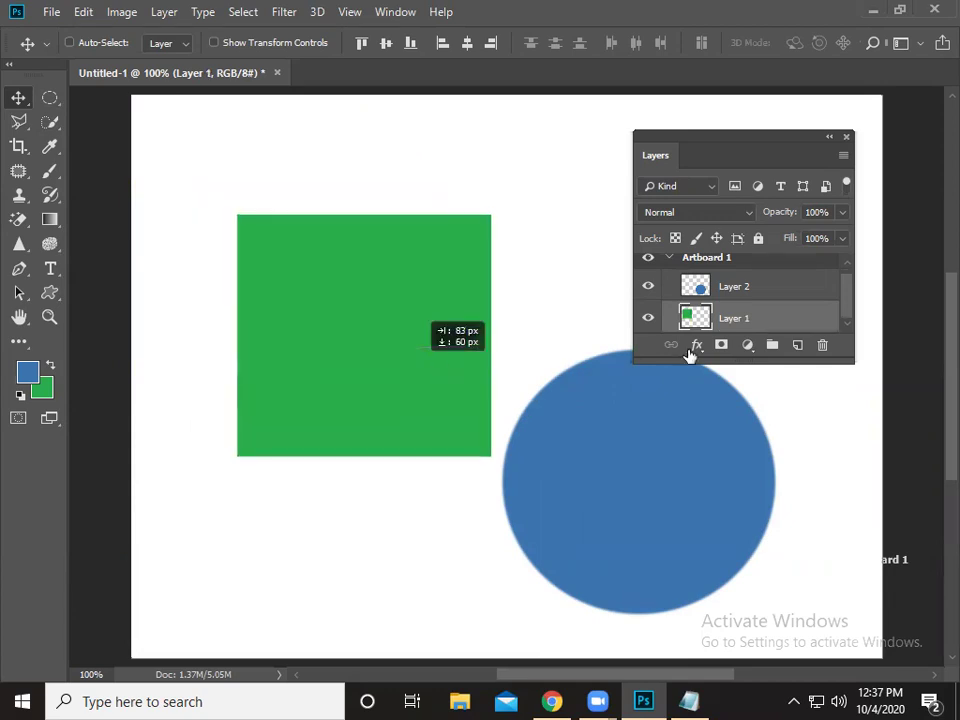
drag(657, 518, 632, 481)
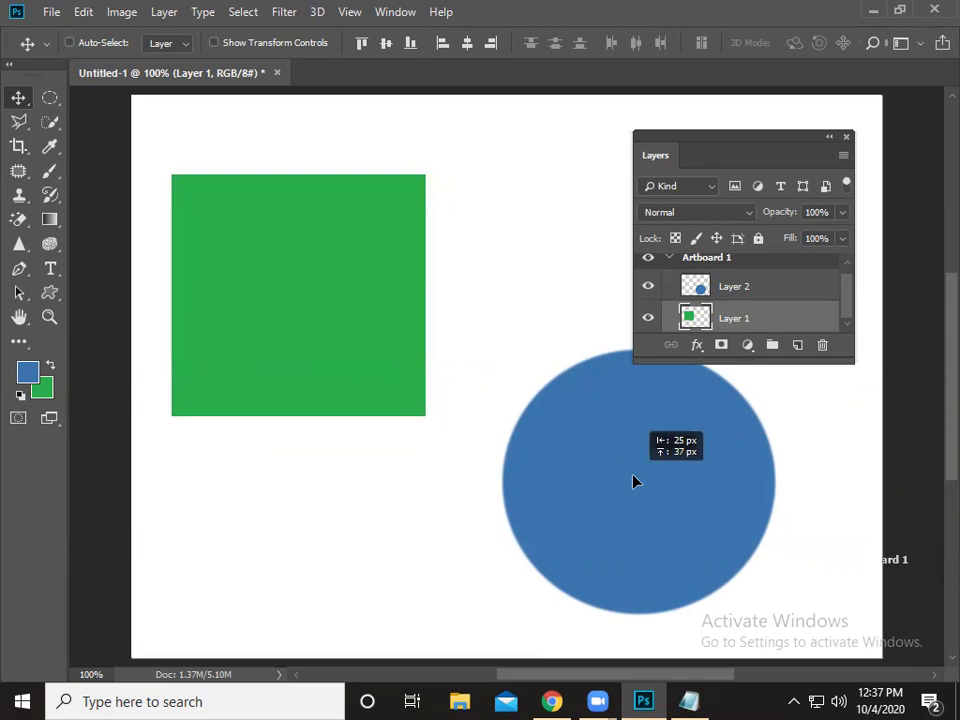
click(163, 44)
click(164, 47)
mouse_move(617, 461)
mouse_down()
mouse_move(549, 426)
mouse_move(557, 430)
mouse_up()
drag(381, 373, 388, 350)
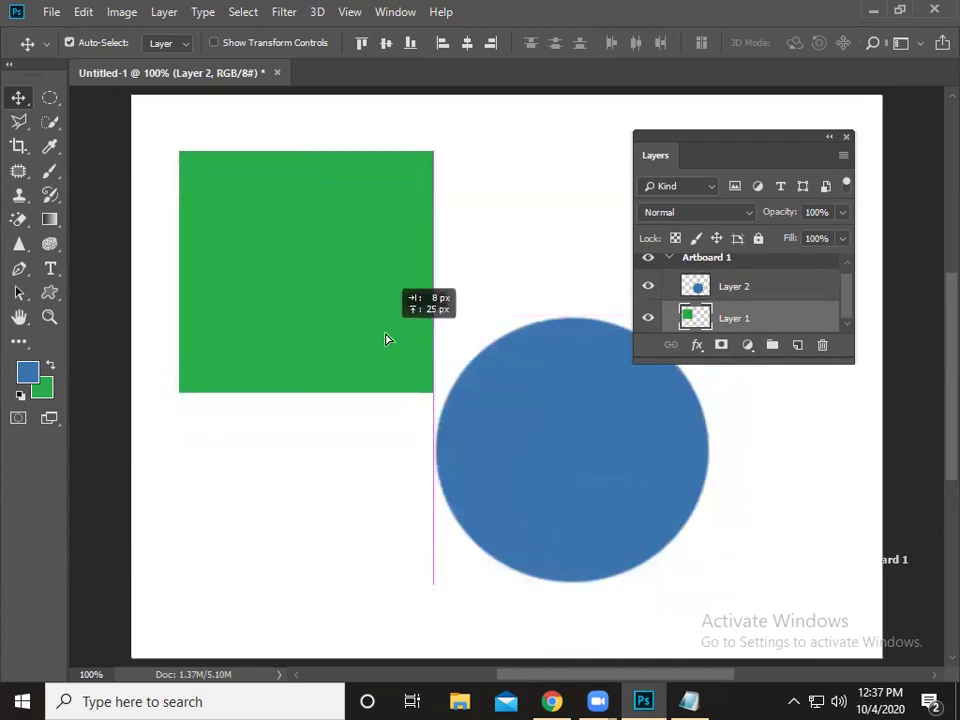
drag(700, 490, 682, 446)
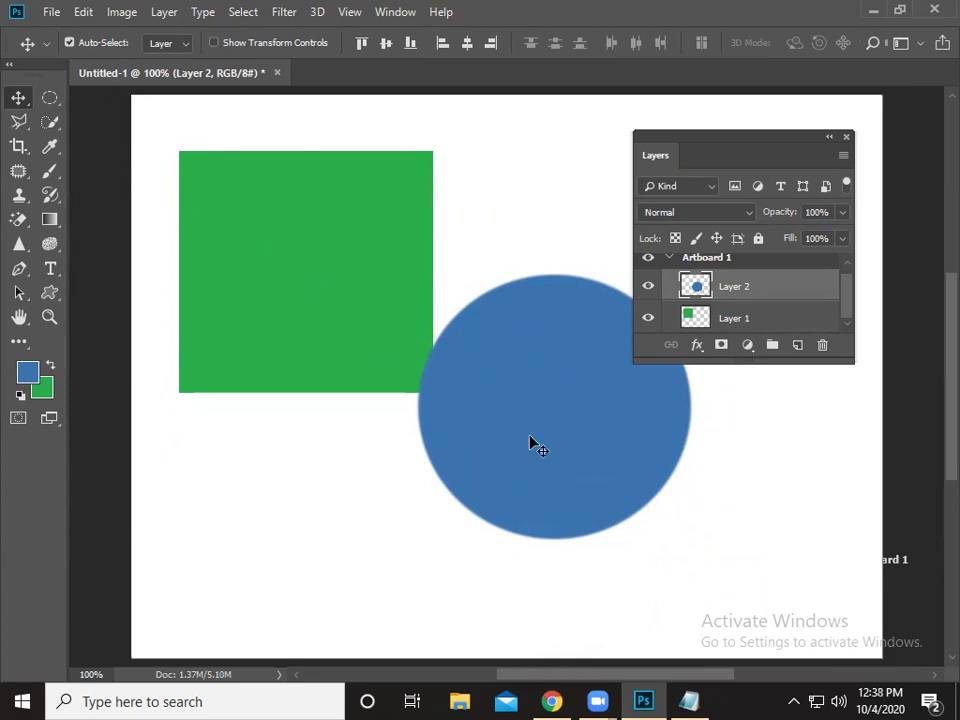
drag(530, 443, 566, 407)
drag(237, 323, 240, 347)
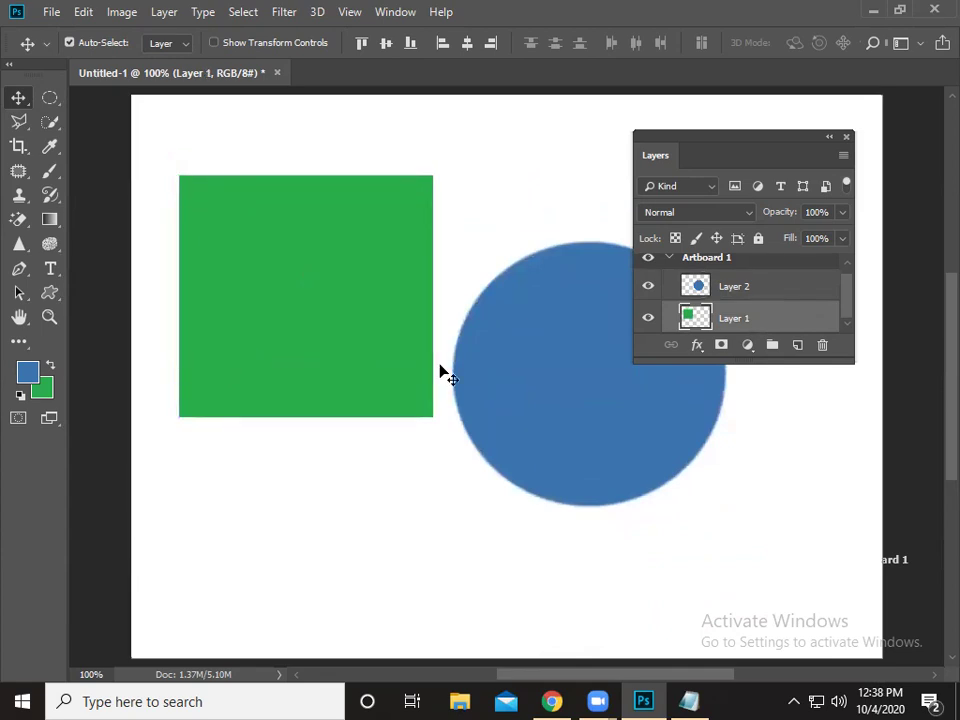
drag(489, 384, 548, 352)
Make Layer 1 active, load the green square's selection from its layer, then deselect
click(343, 334)
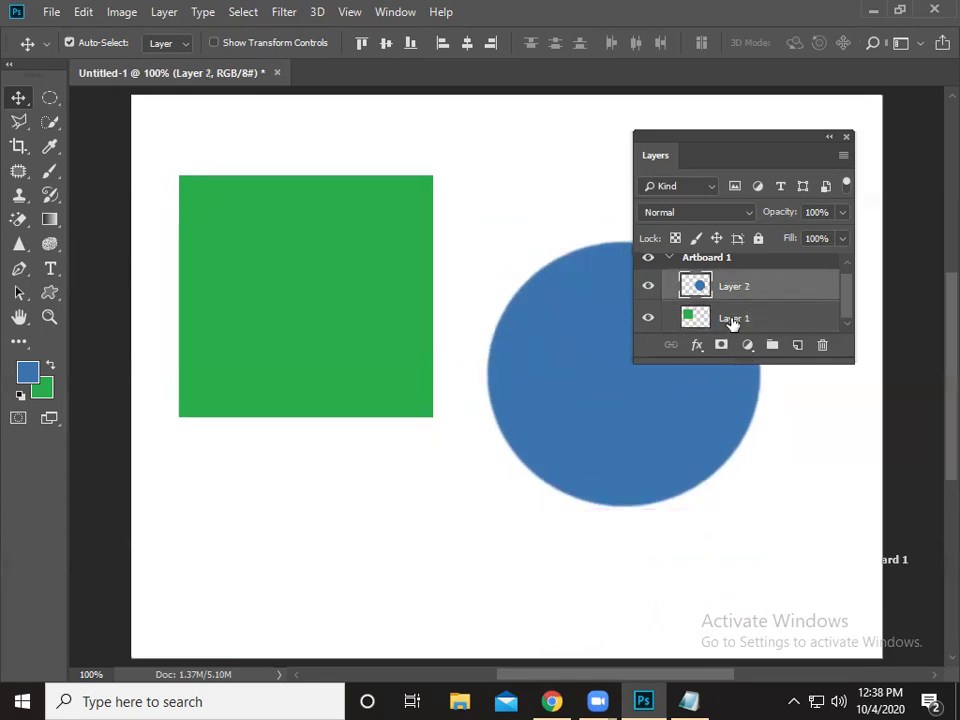
click(279, 306)
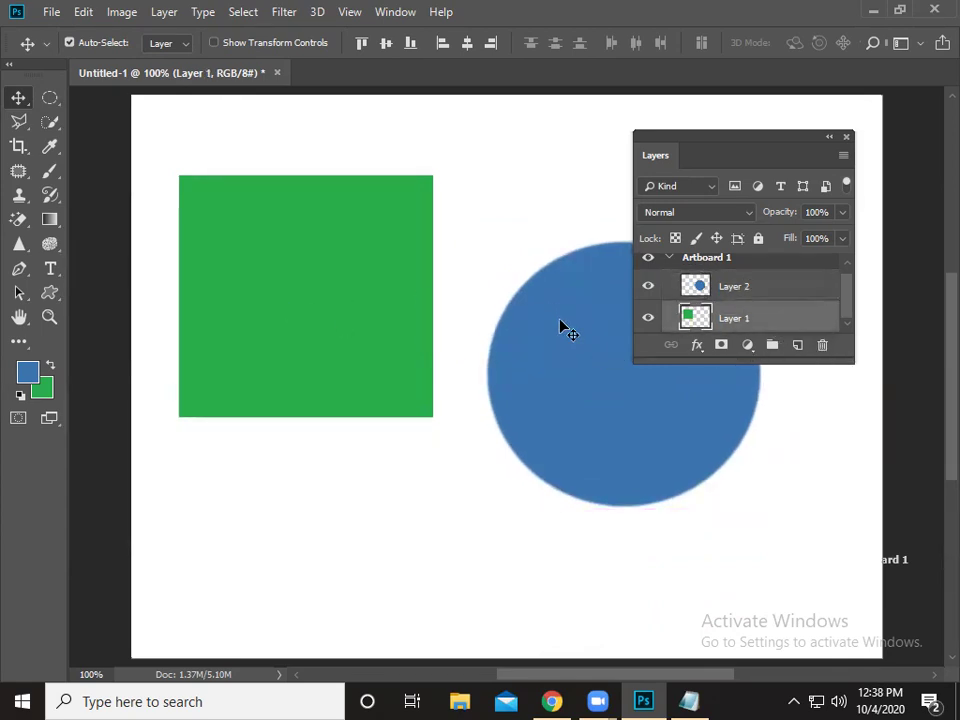
ctrl+click(694, 317)
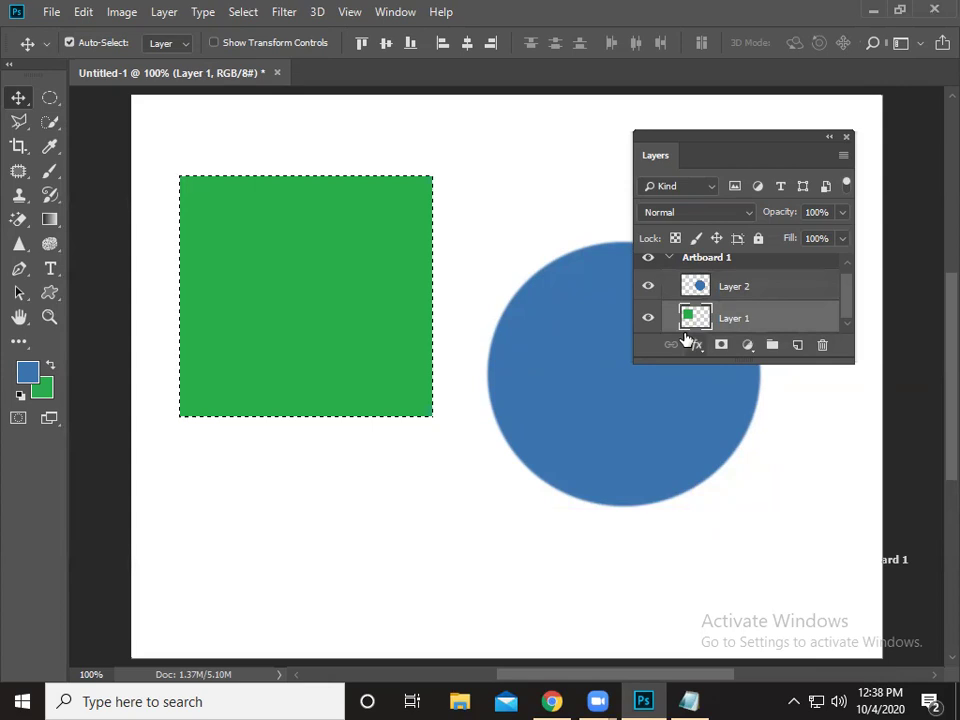
key(ctrl+d)
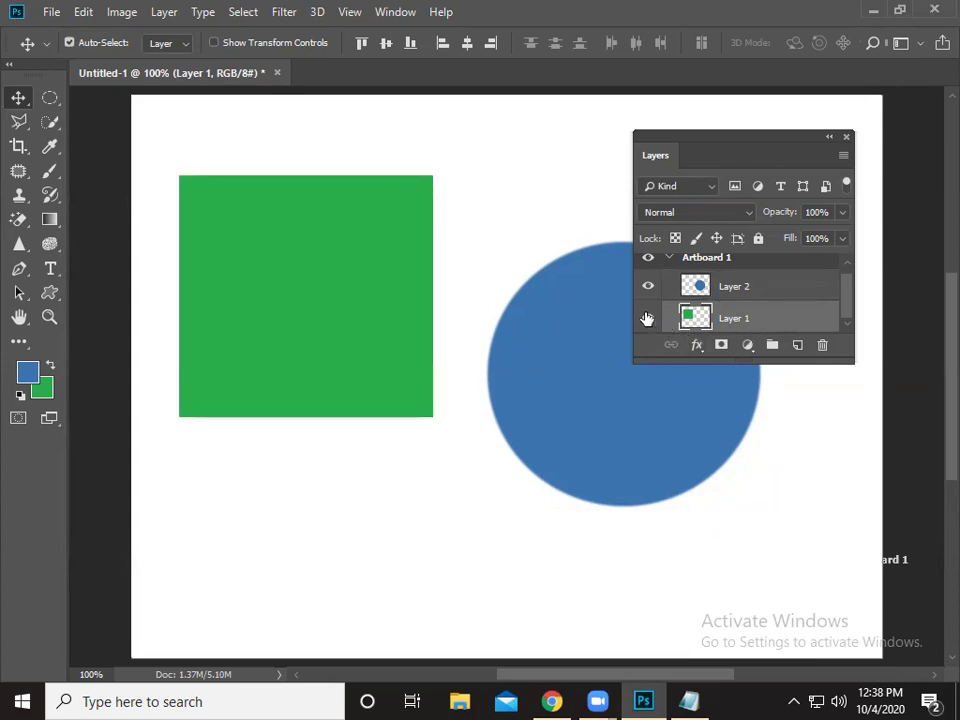
Toggle Layer 1 and Layer 2 visibility repeatedly, ending with both shapes visible
click(647, 318)
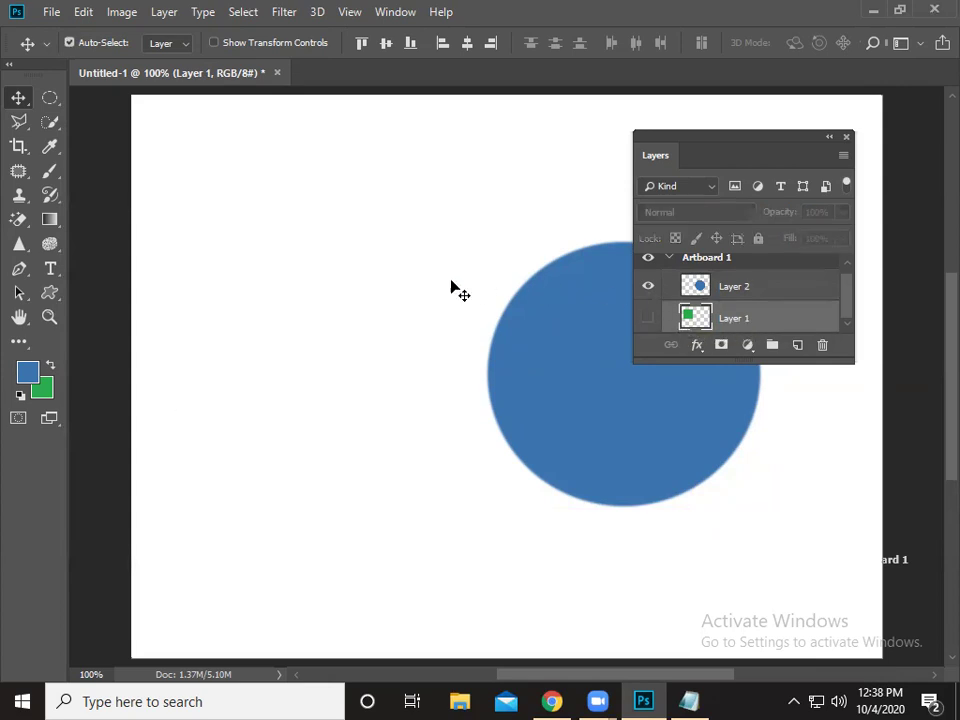
click(647, 286)
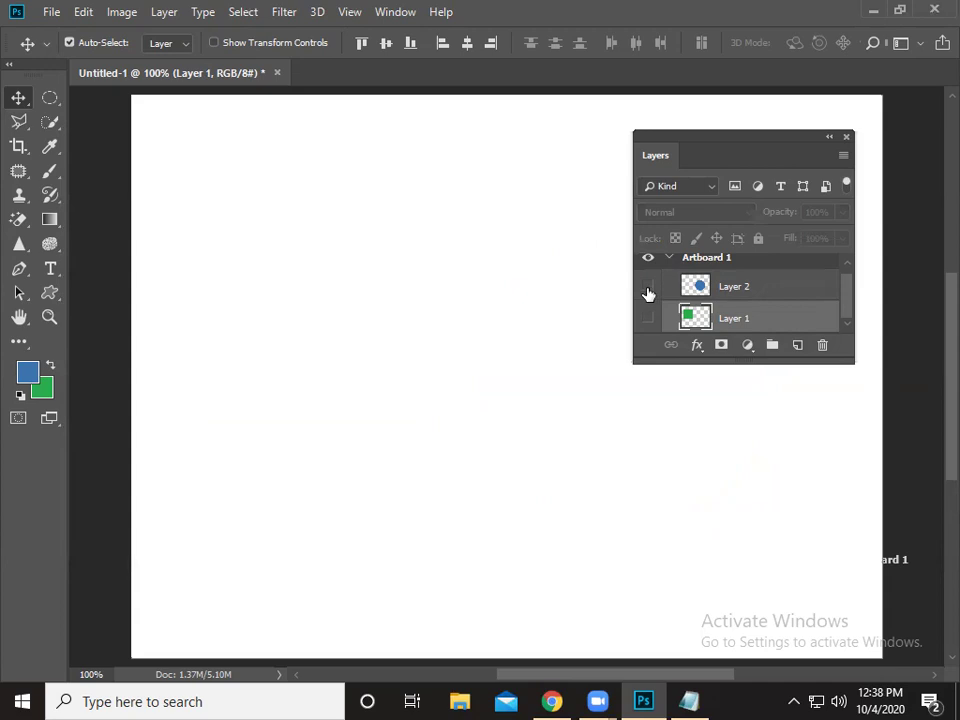
click(647, 288)
click(647, 320)
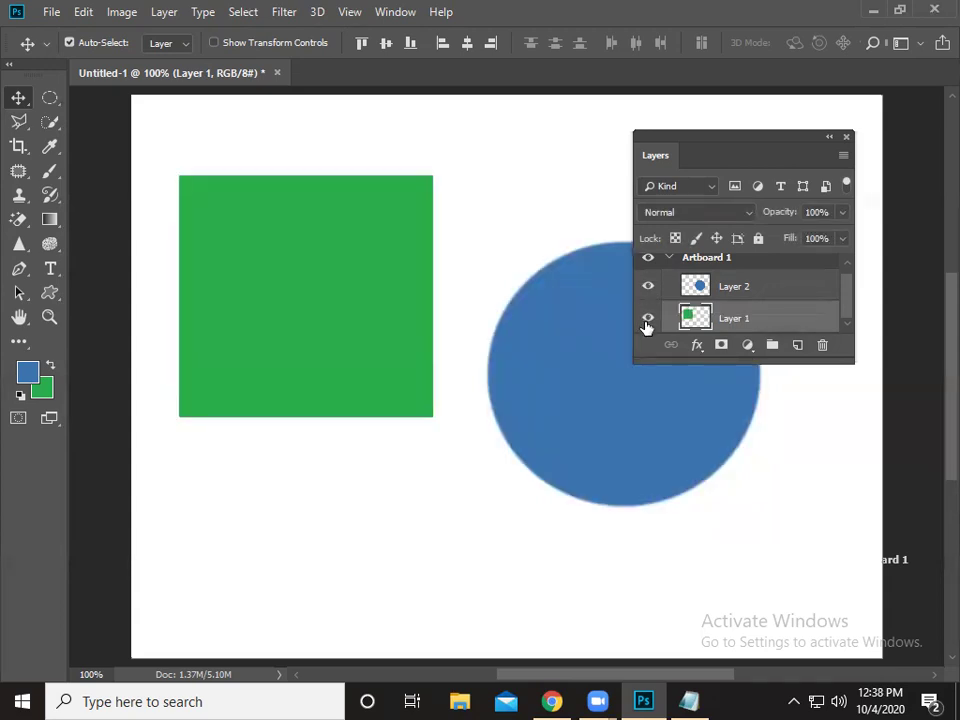
click(647, 320)
click(648, 288)
click(648, 292)
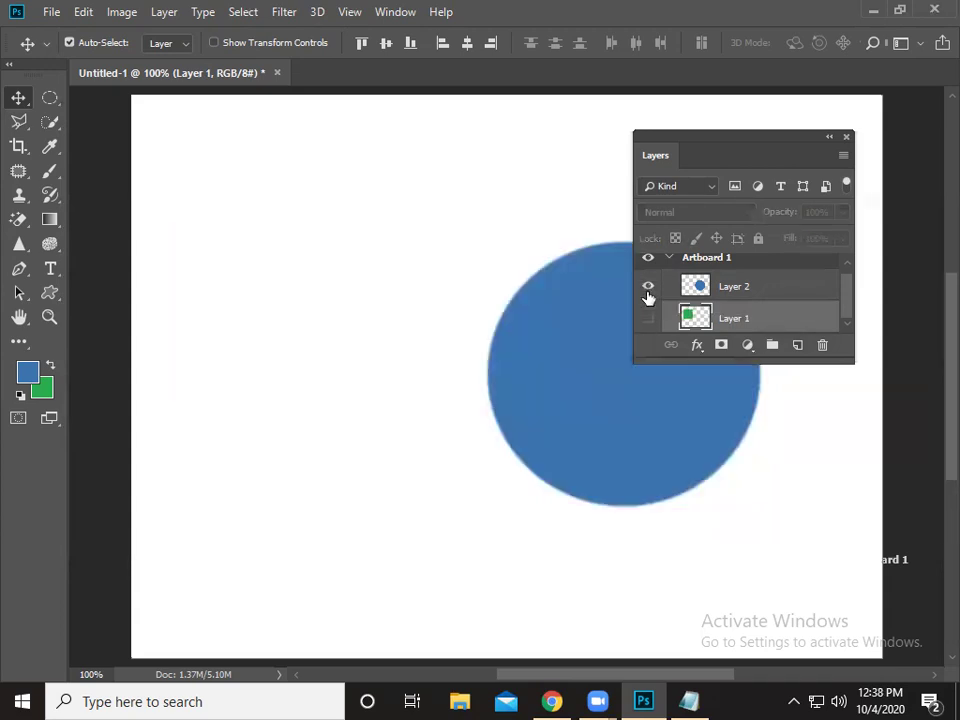
click(648, 318)
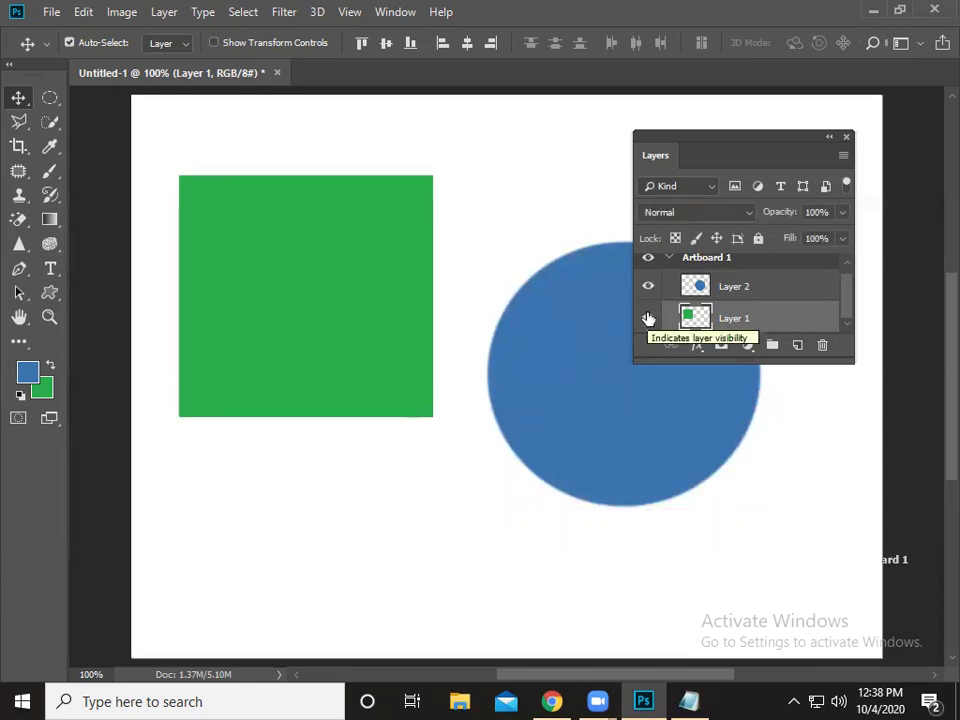
click(648, 292)
click(646, 318)
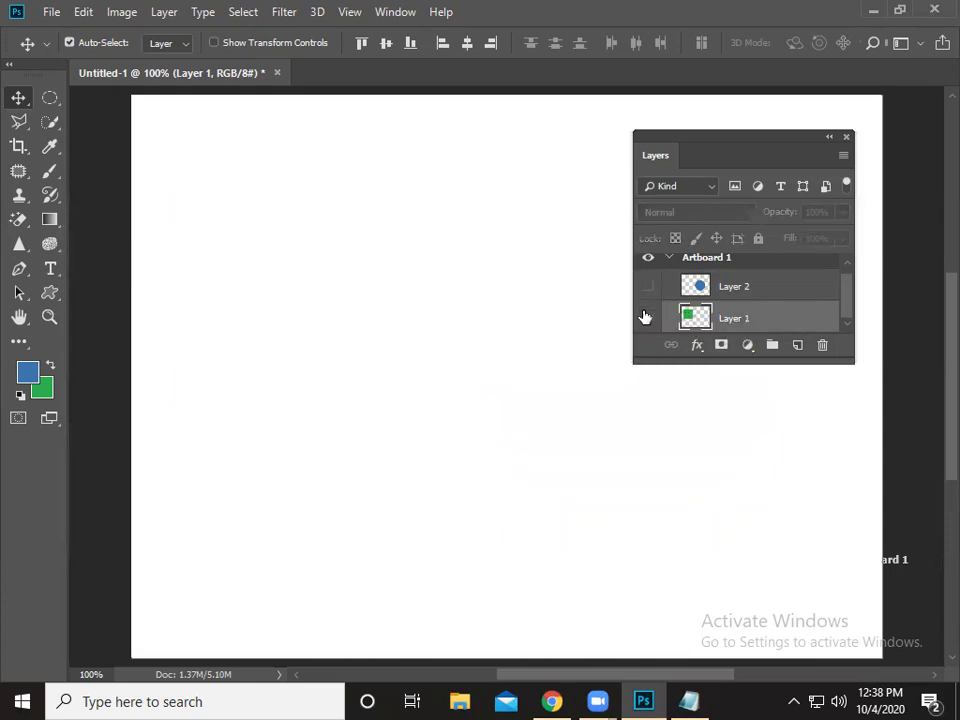
click(648, 318)
click(648, 287)
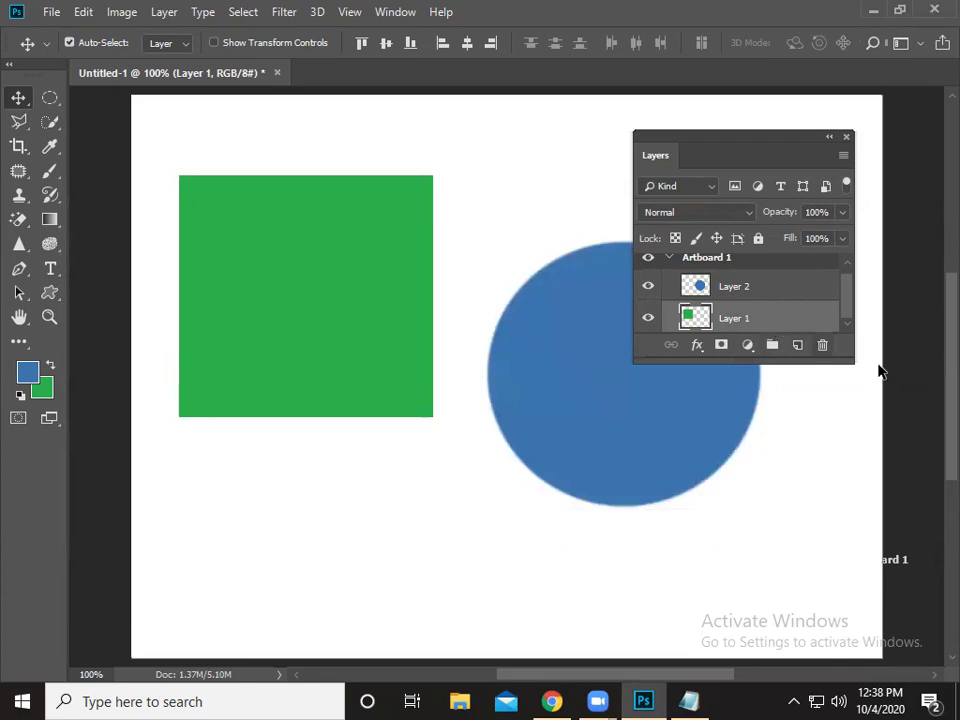
Make the Layers panel taller, delete Layer 1, then undo the deletion with Ctrl+Z
drag(851, 361, 845, 420)
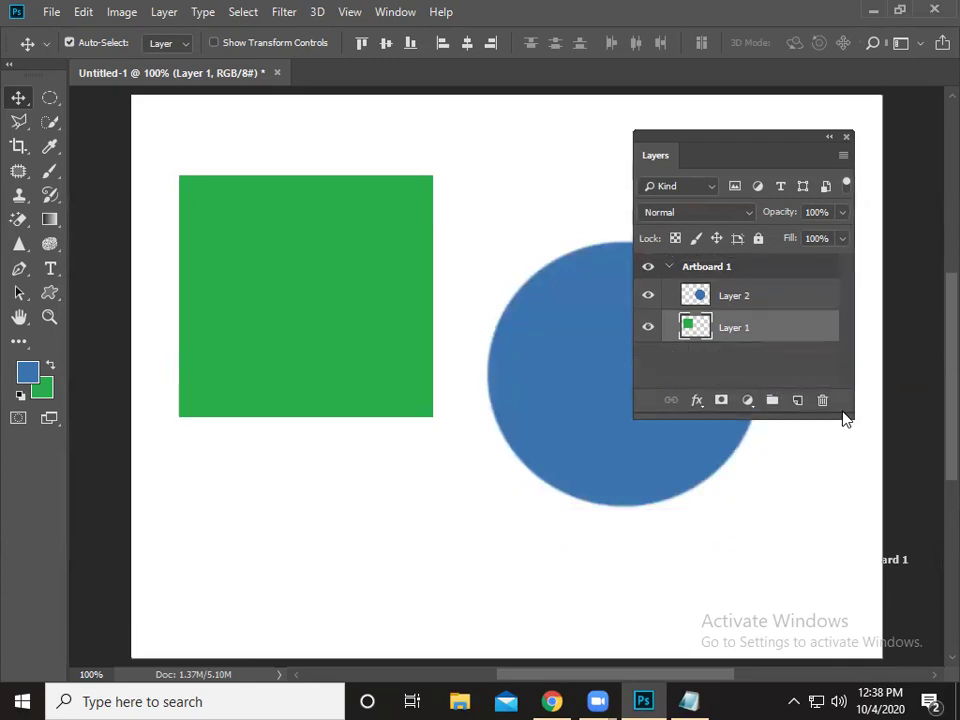
click(822, 401)
click(358, 261)
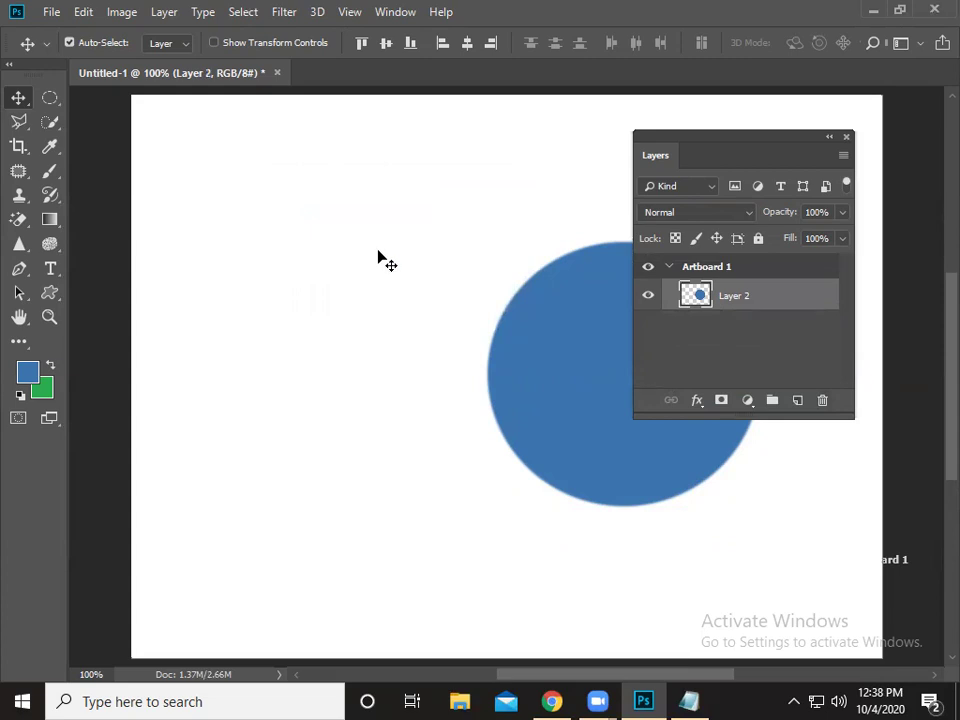
key(ctrl)
key(ctrl+z)
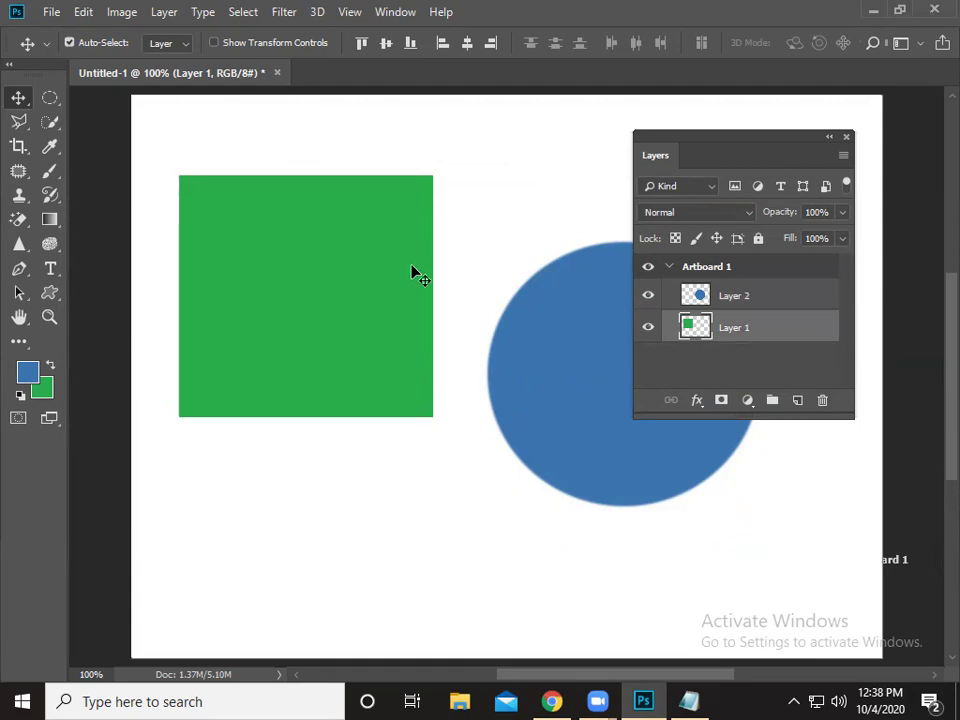
Add 'Ctrl + Z = Undo' and 'Ctrl + Shift + Z = Redo' lines to the notes, then minimize Notepad
click(688, 701)
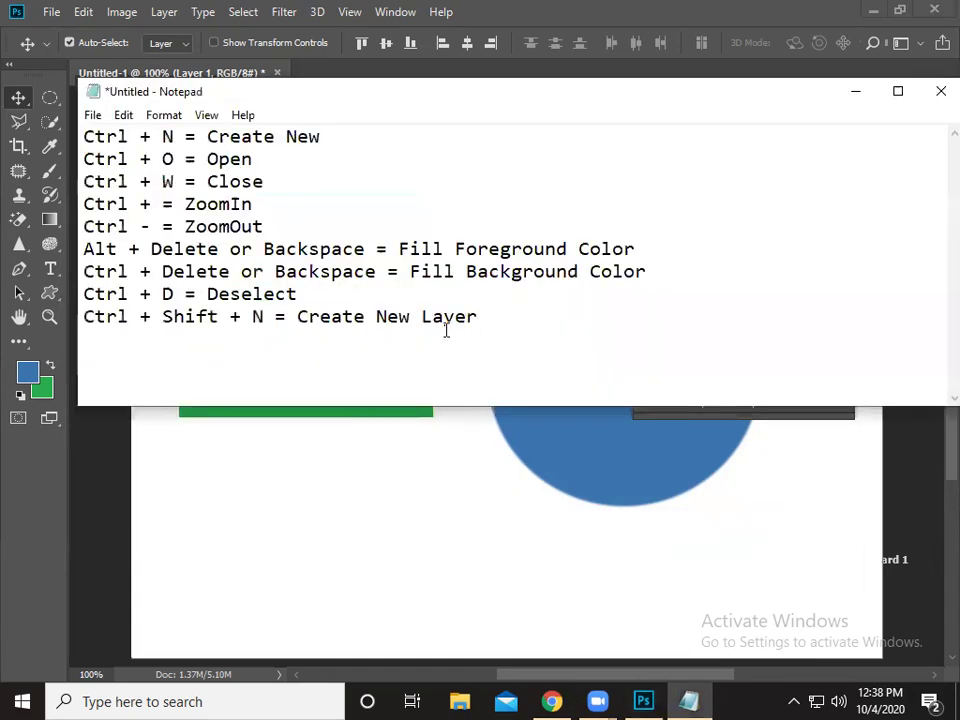
key(Return)
text(Ctrl + Z = Undo)
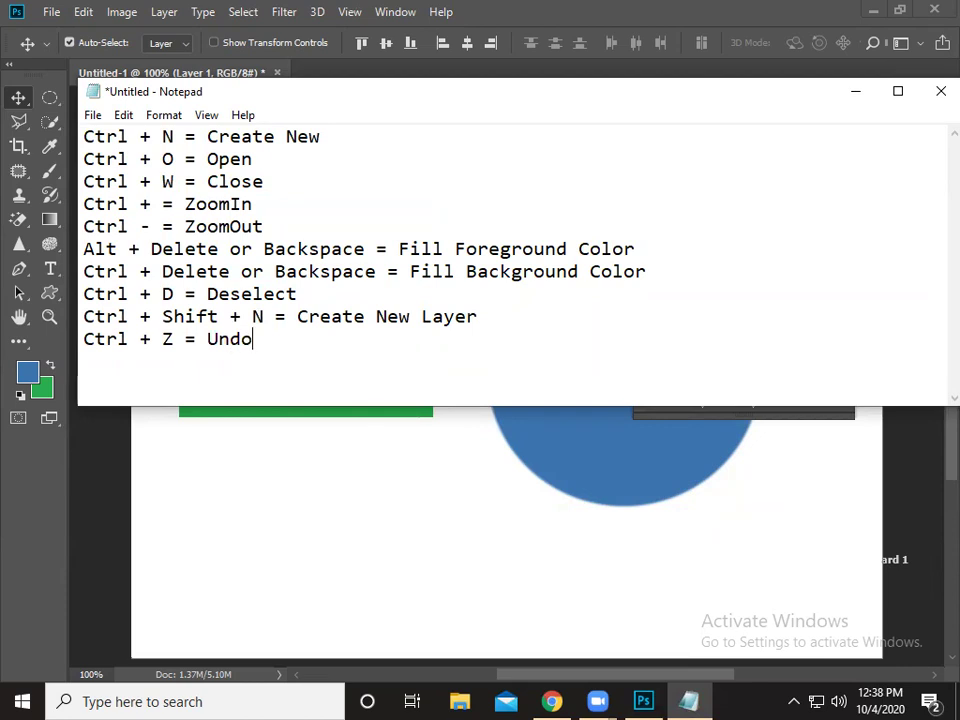
key(Return)
text(Ctrl +)
text( Shift + Z )
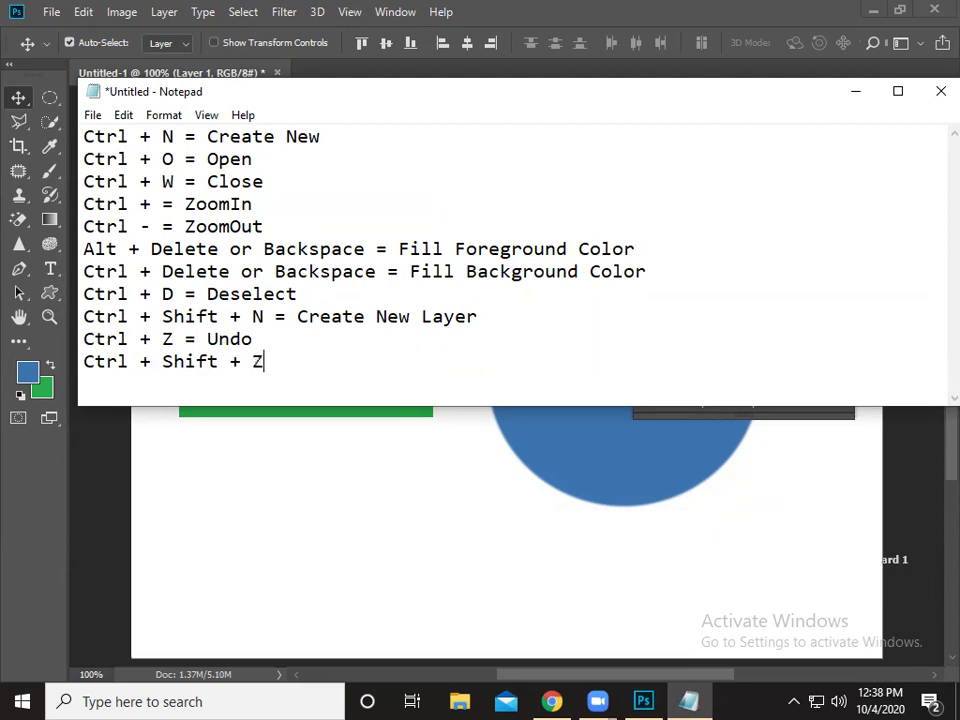
text(= Redo)
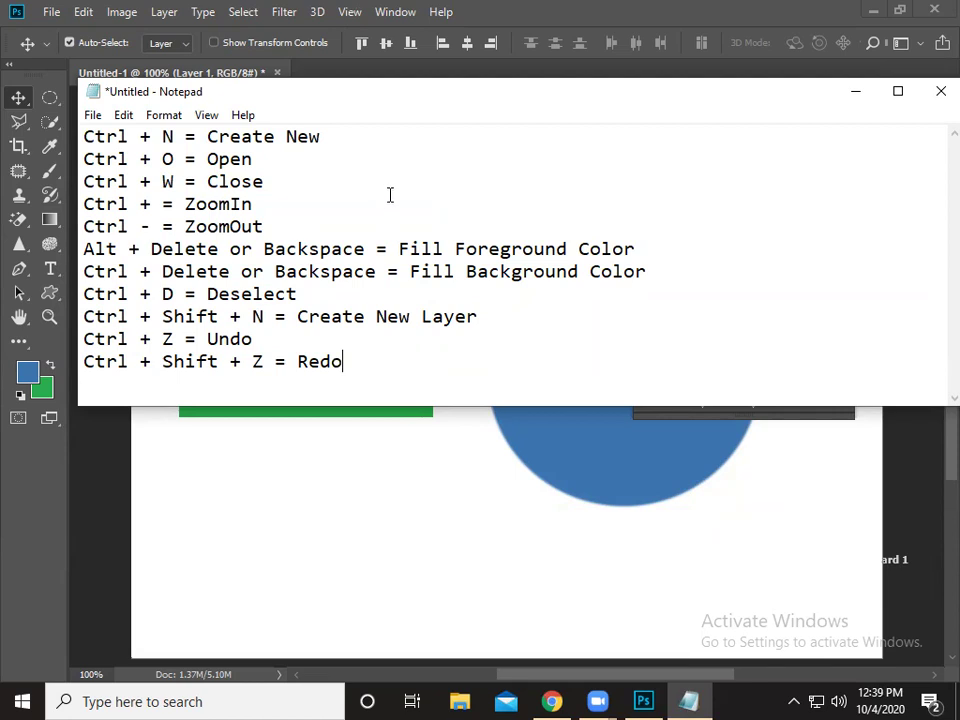
click(847, 95)
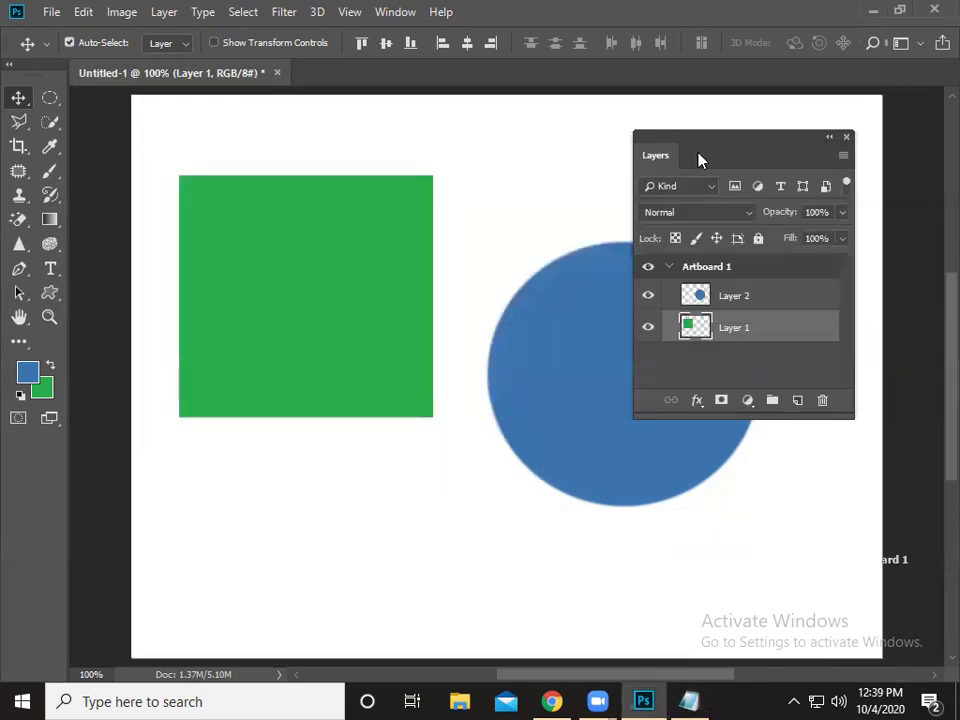
Choose the Single Row Marquee Tool and add a new Layer 3 above Layer 2
drag(703, 141, 756, 122)
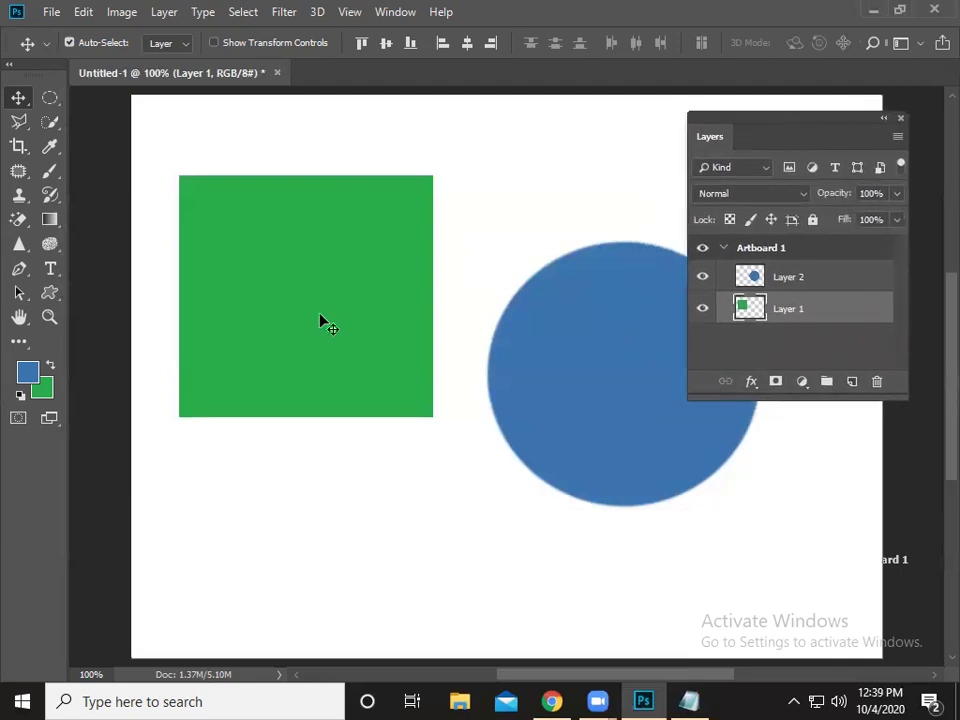
click(50, 97)
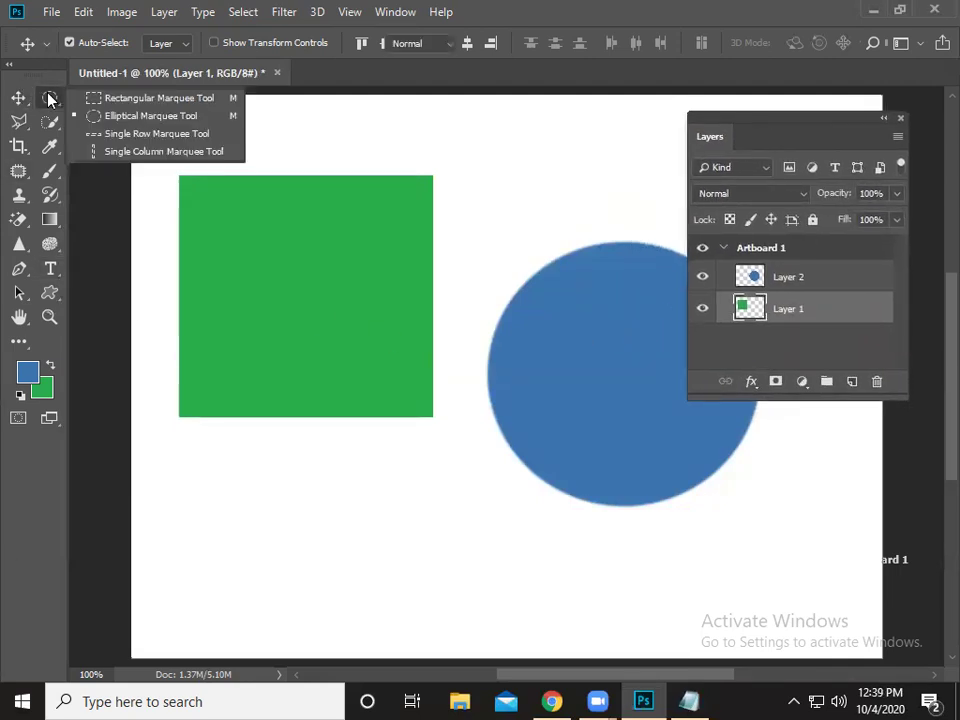
click(147, 140)
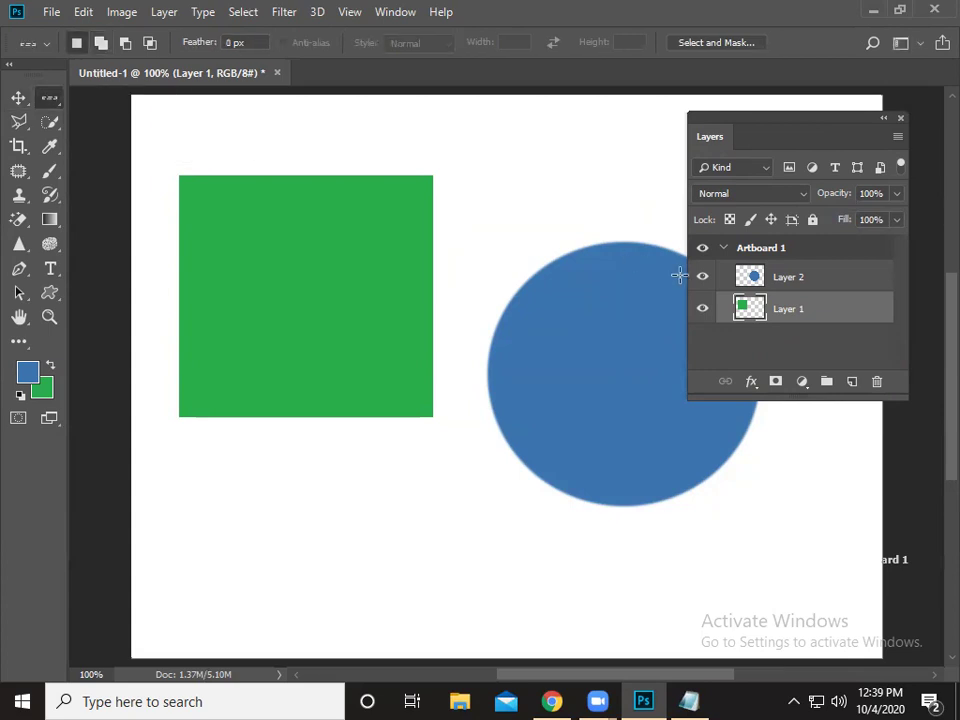
click(836, 285)
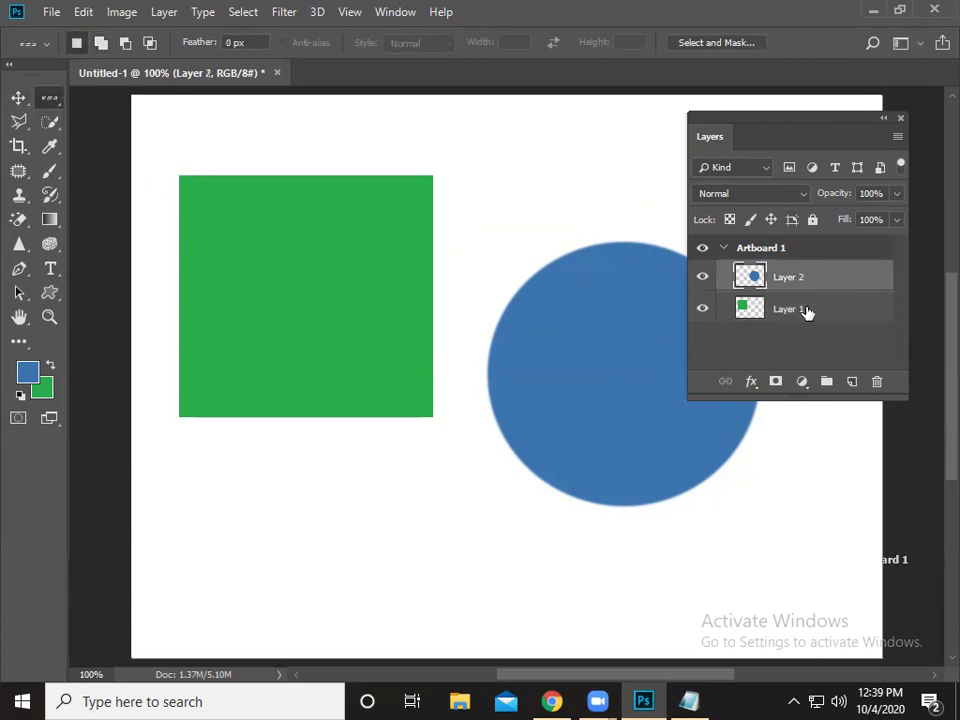
click(853, 384)
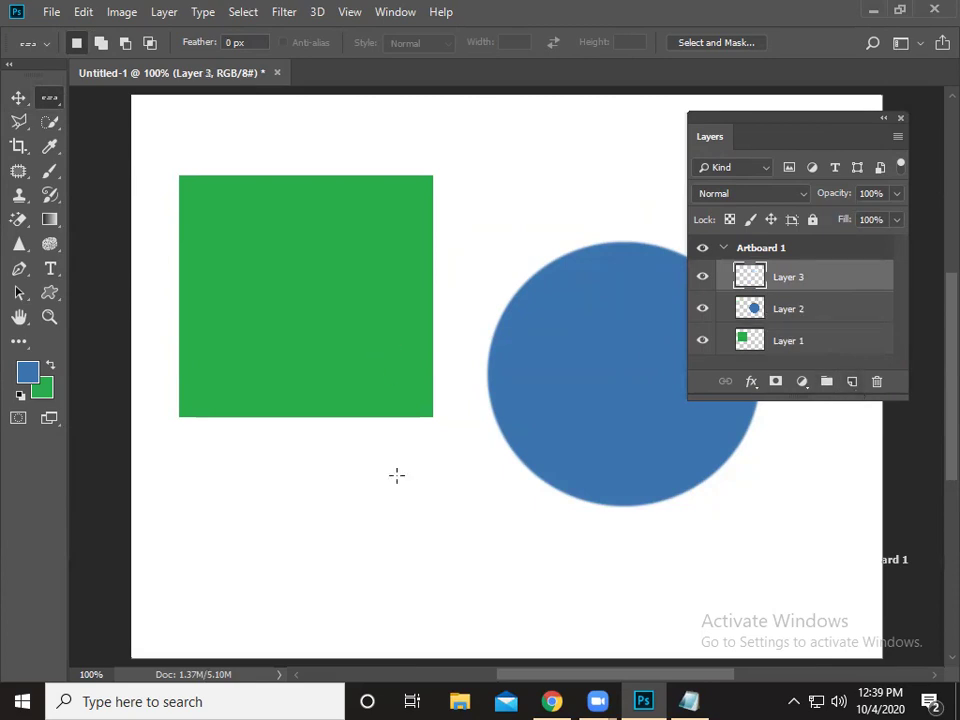
Select single-pixel rows, set the foreground to navy 0d2d4d, and fill the top and bottom rows
click(405, 530)
click(335, 491)
click(335, 491)
click(368, 581)
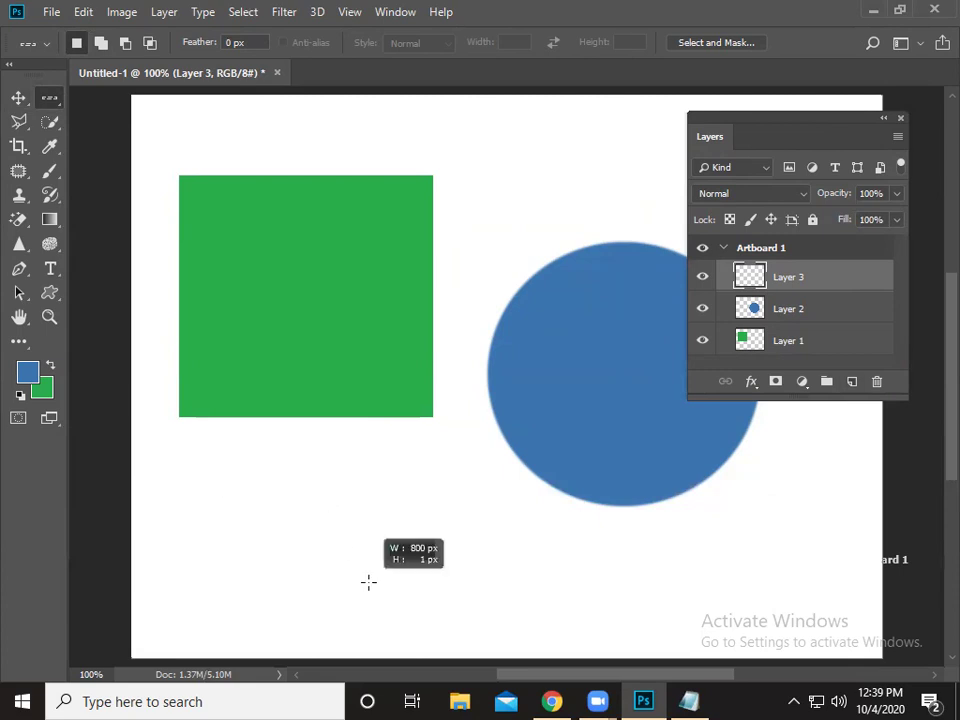
click(37, 385)
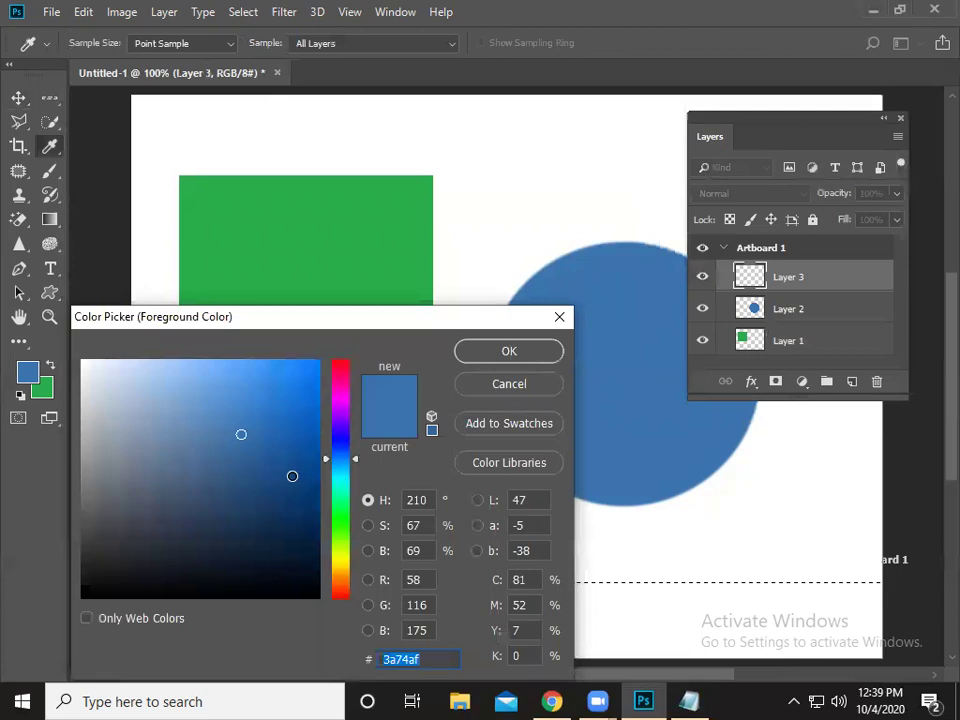
click(278, 526)
click(491, 350)
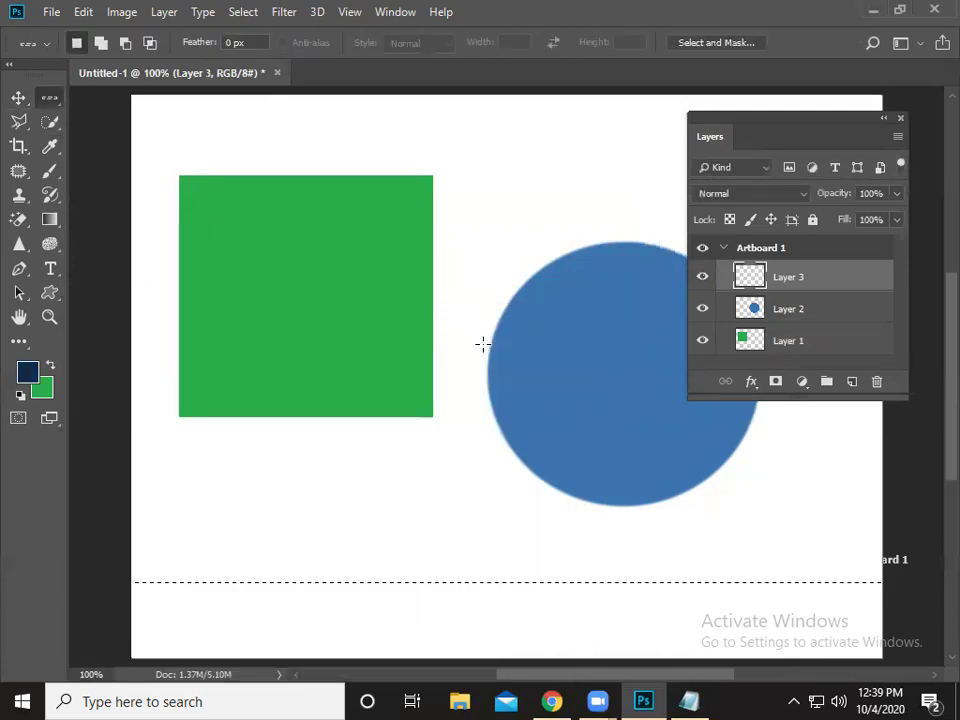
key(alt+BackSpace)
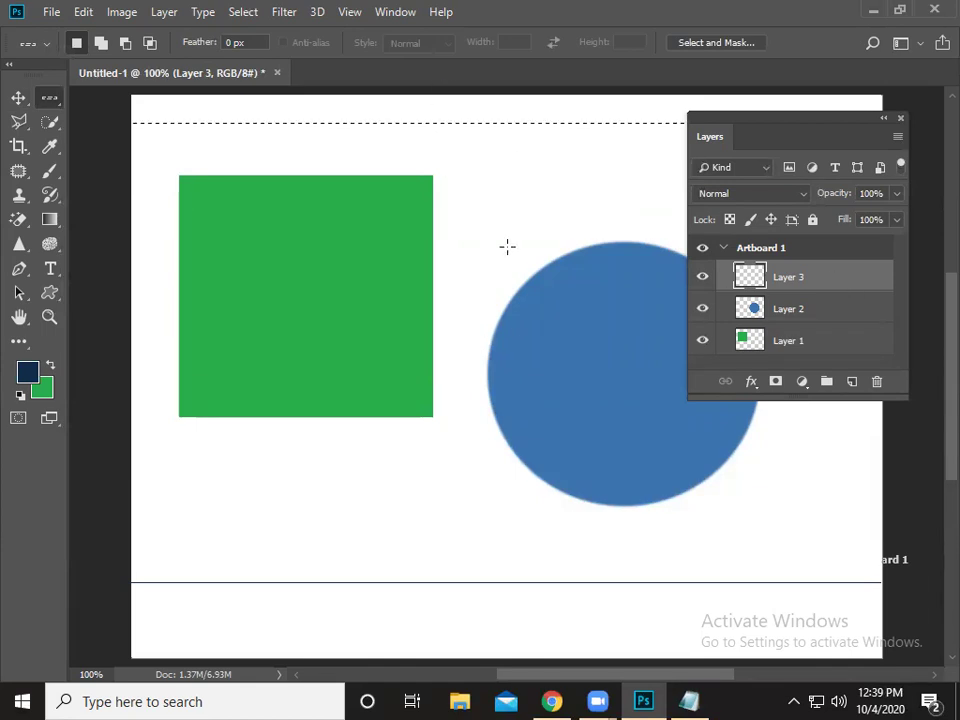
key(alt+BackSpace)
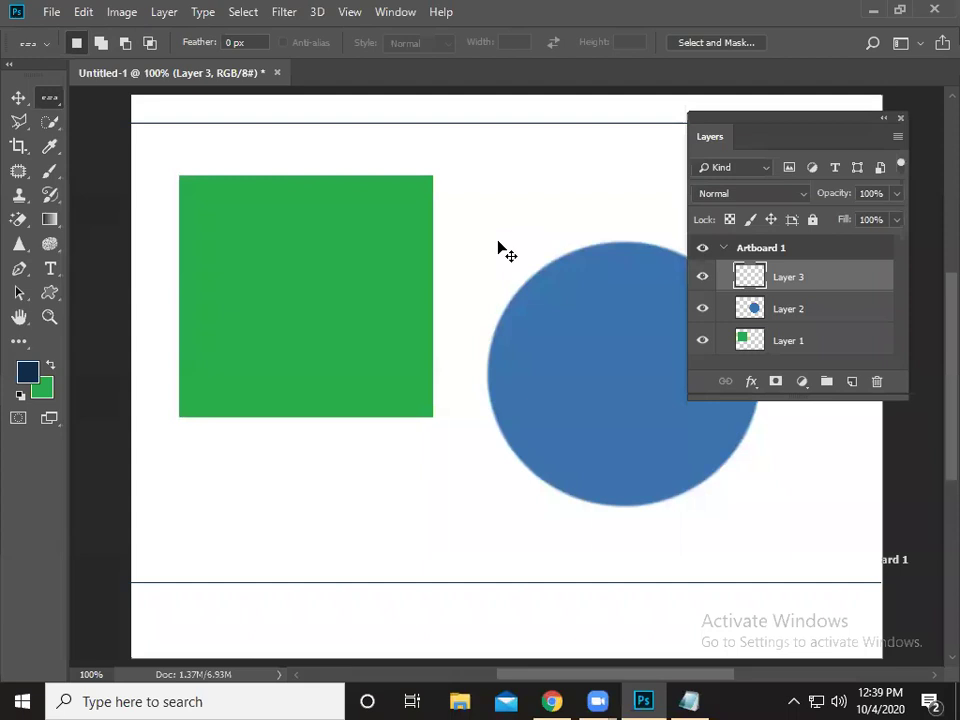
Choose the Single Column Marquee Tool and fill a navy column left of the green square
right_click(51, 104)
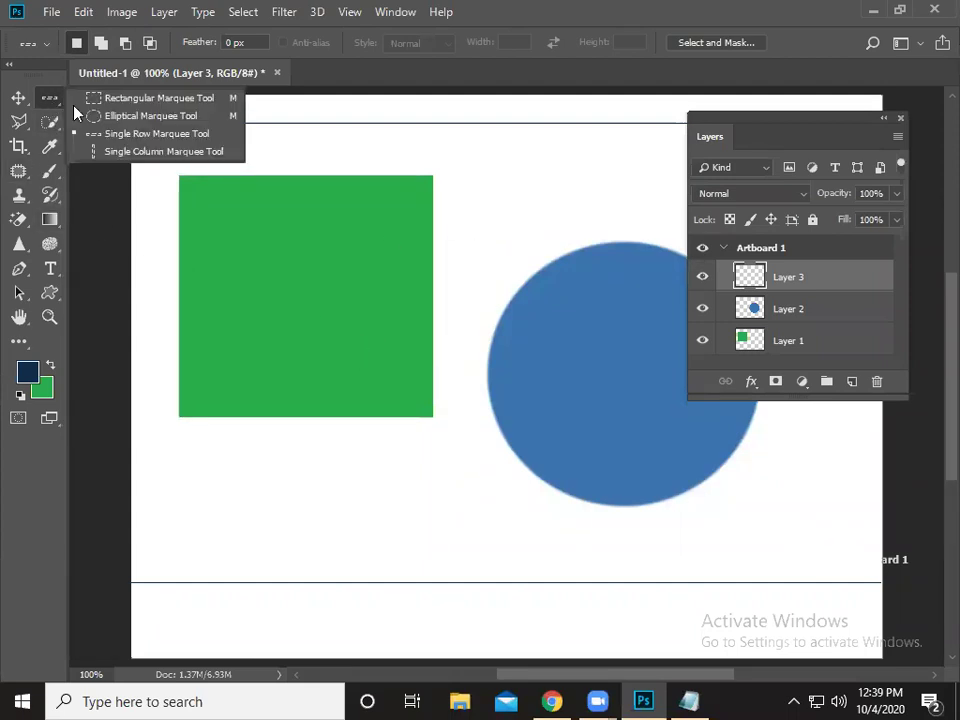
click(136, 152)
click(159, 222)
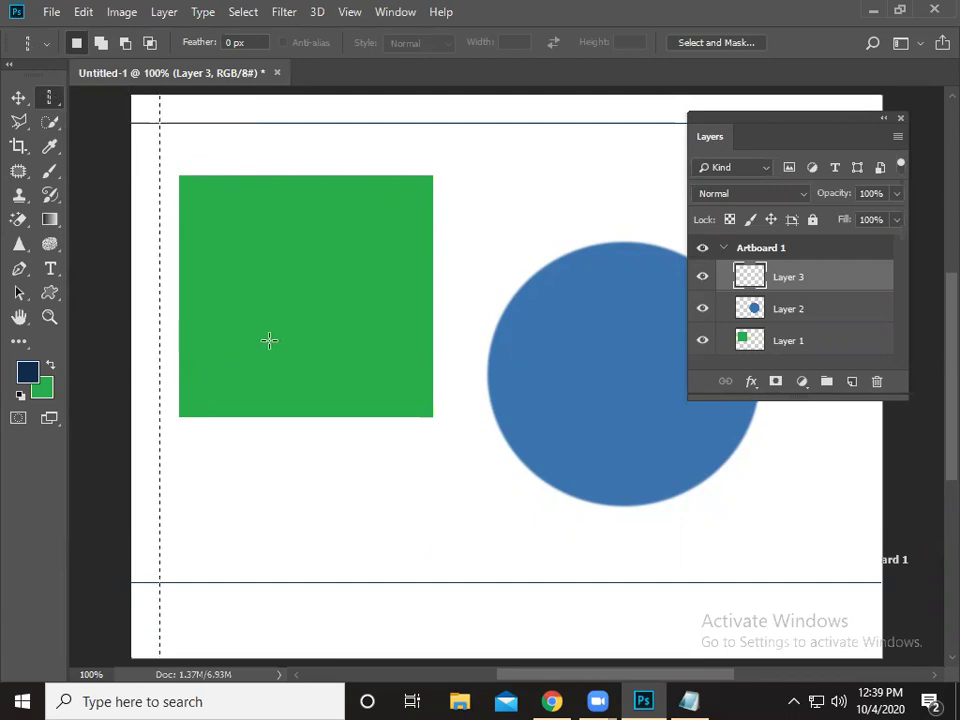
key(alt+BackSpace)
key(ctrl+d)
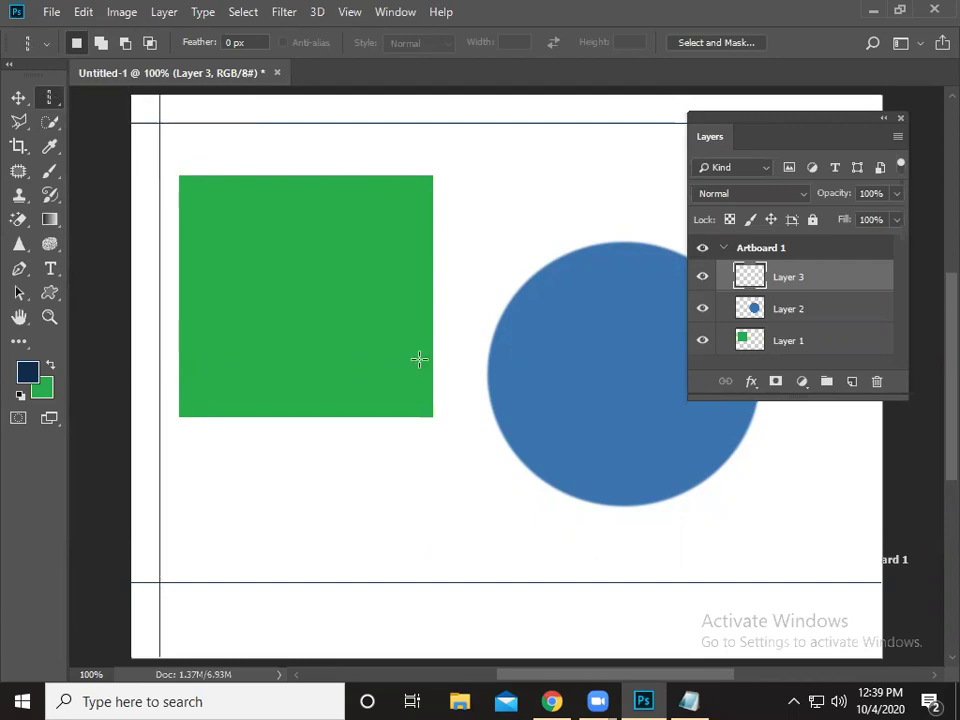
Fill navy columns between the square and circle and right of the blue circle
click(455, 361)
key(alt+BackSpace)
key(ctrl+d)
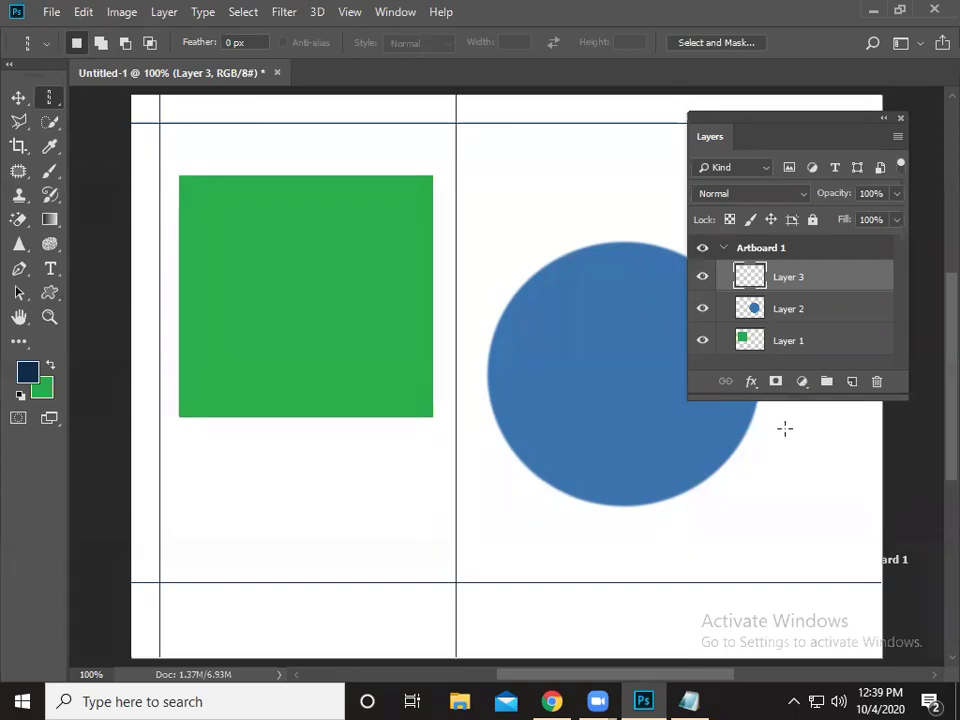
click(783, 415)
key(alt+BackSpace)
key(ctrl+d)
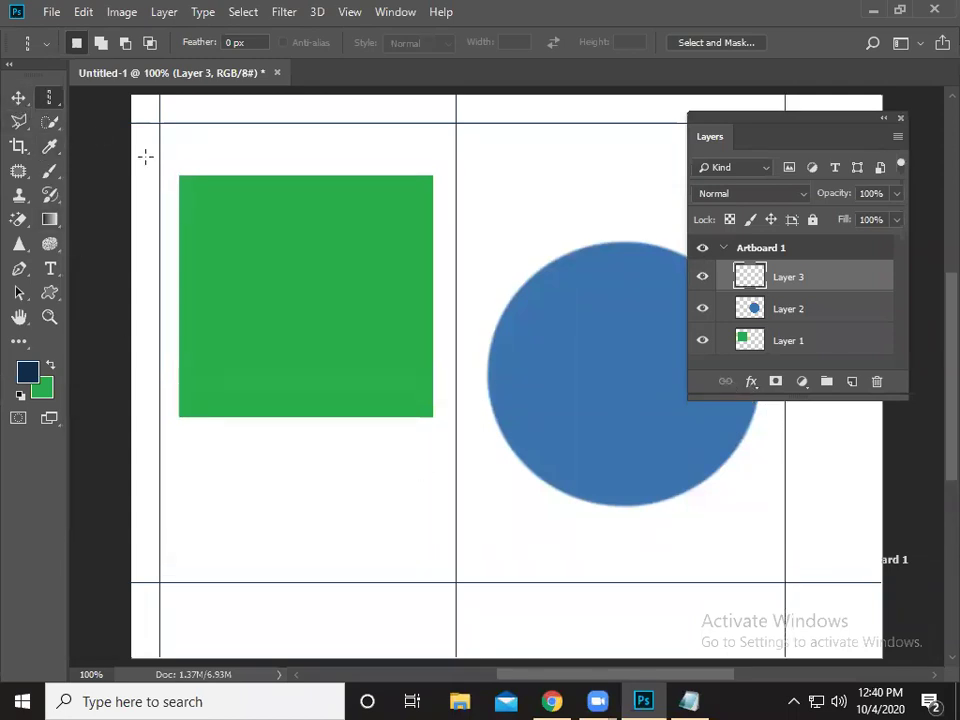
right_click(50, 98)
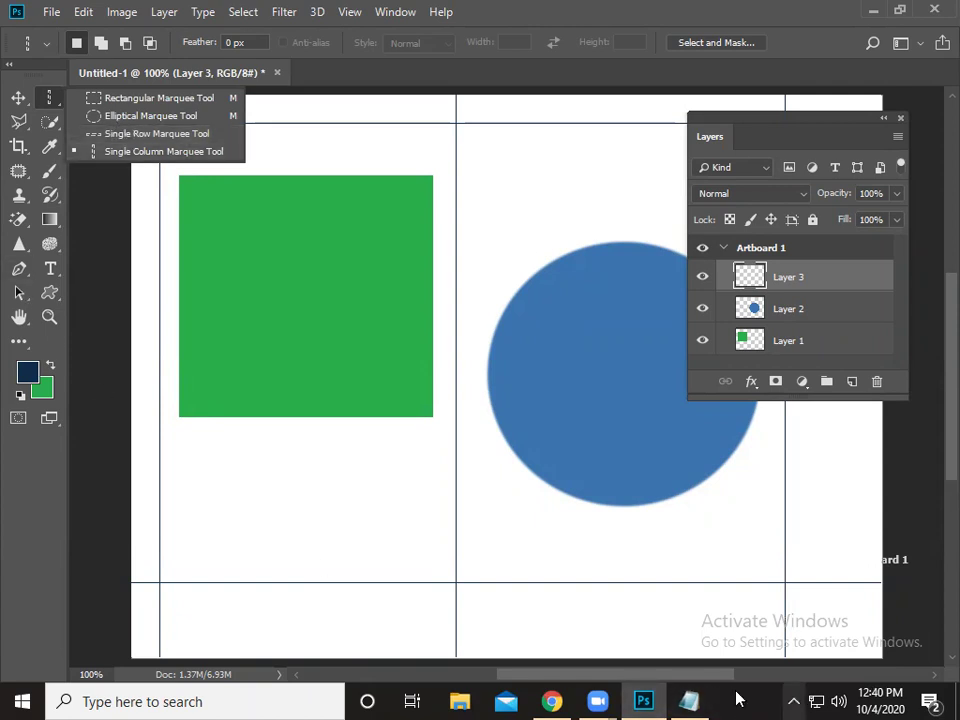
click(689, 701)
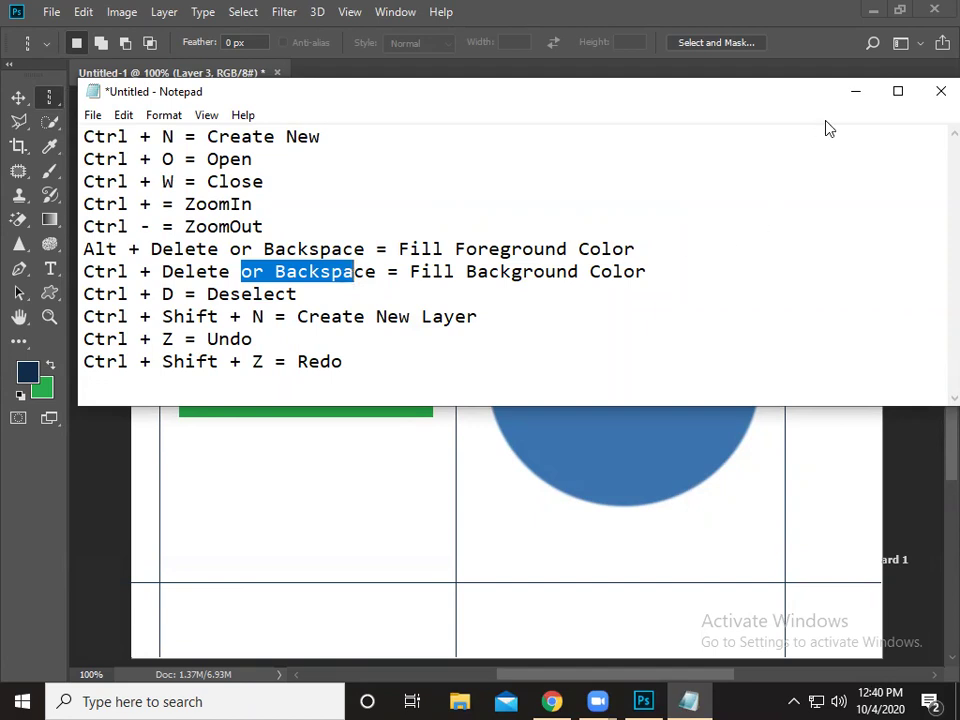
click(853, 91)
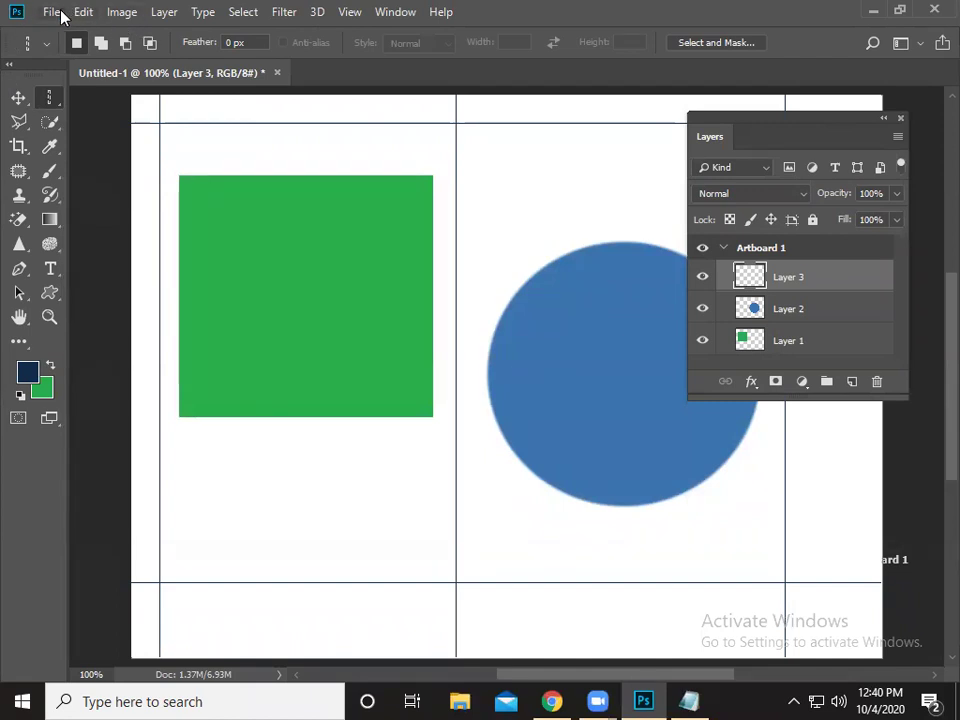
Save the artwork as Class-1.psd on the Desktop, then close the document
click(52, 12)
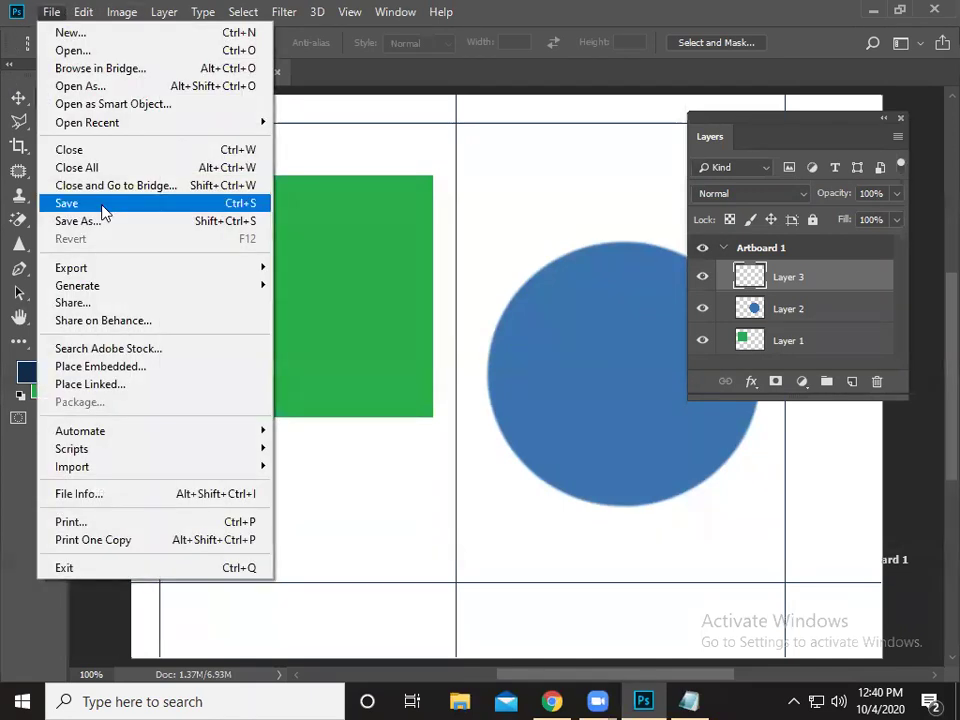
click(101, 207)
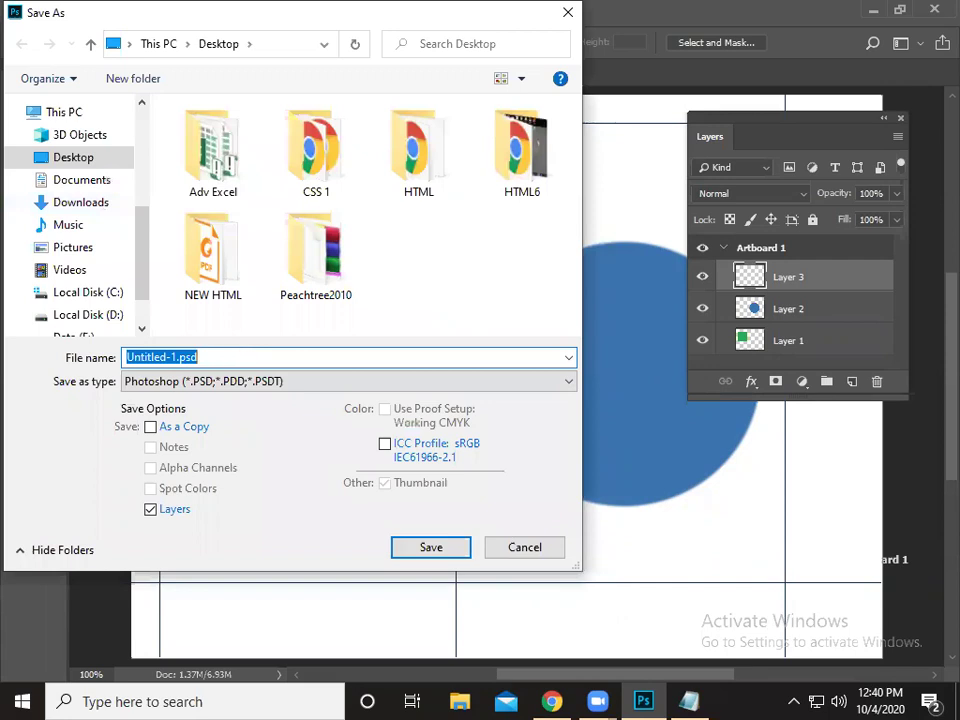
text(Class-1)
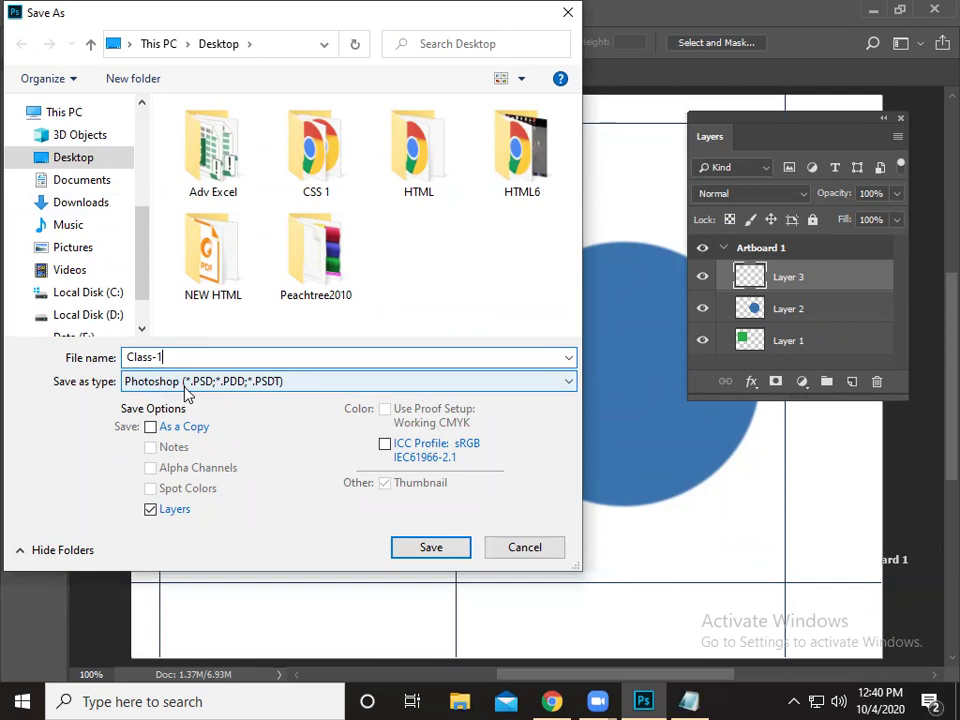
click(433, 548)
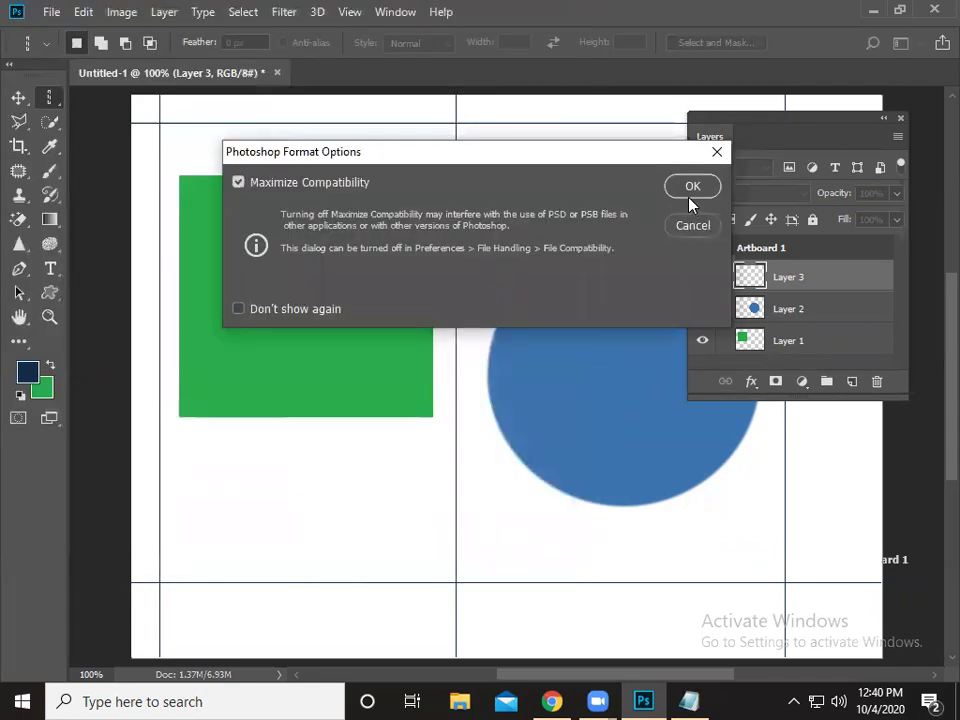
click(690, 186)
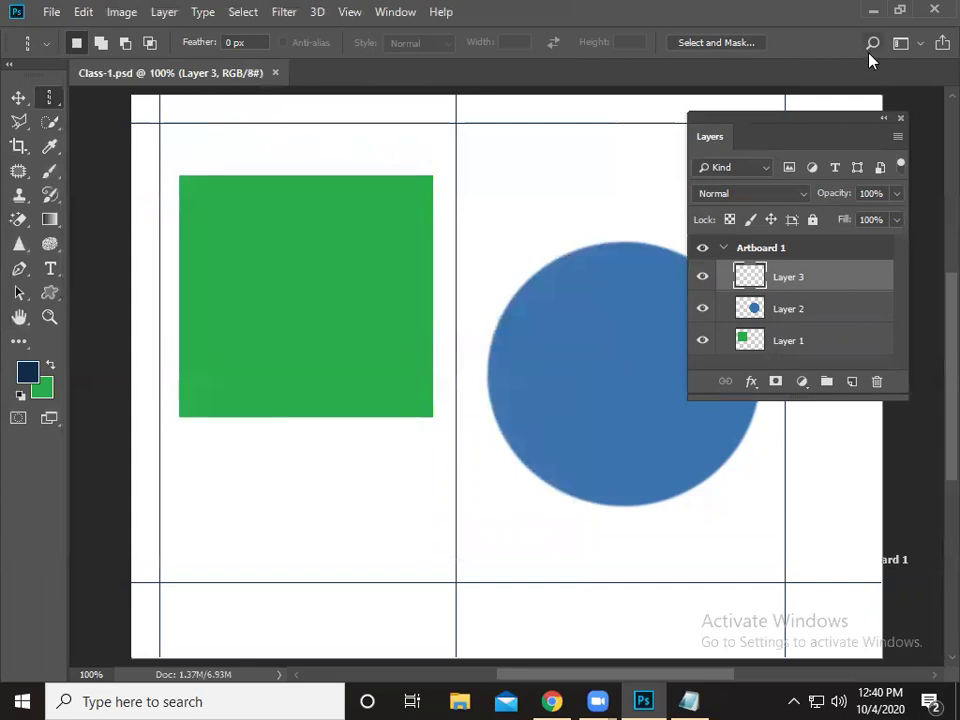
click(276, 73)
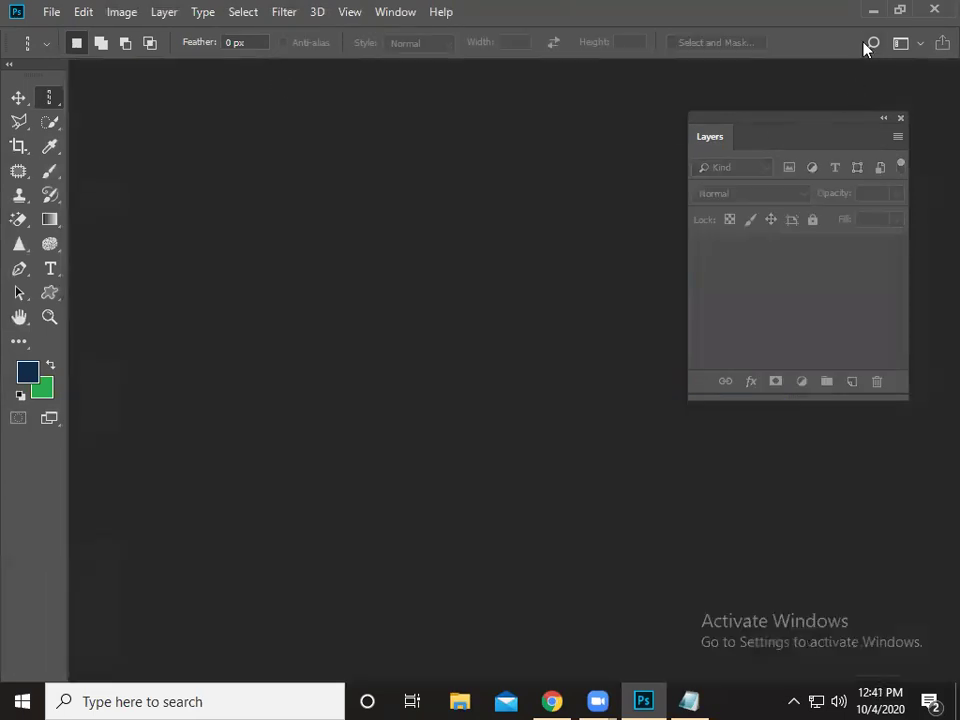
key(F7)
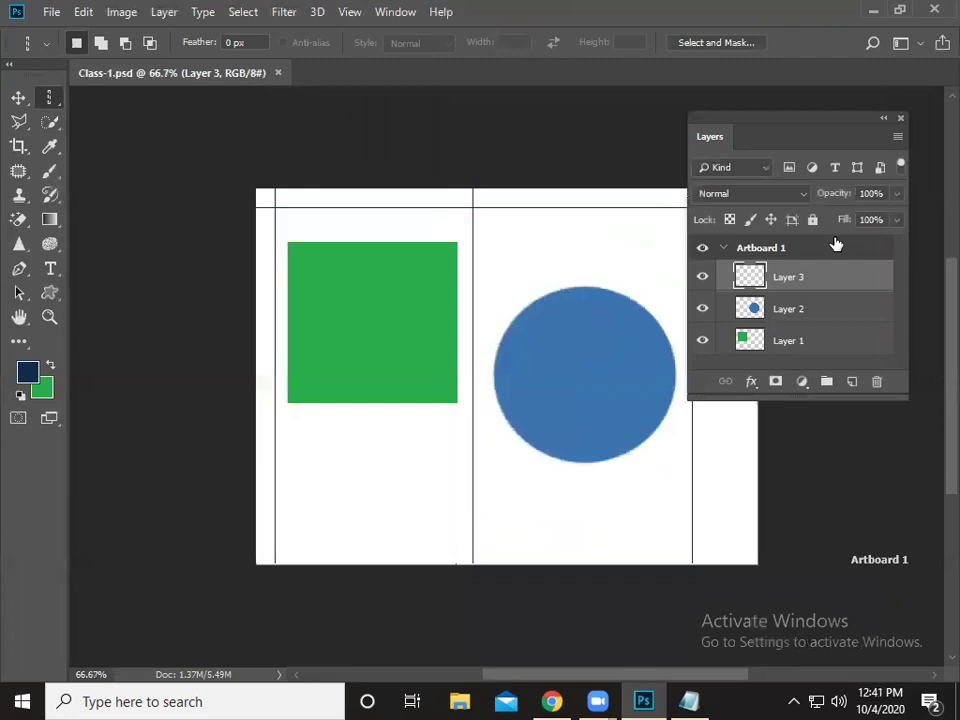
Zoom the canvas to 100% and open the File menu to save a JPEG copy
key(ctrl+plus)
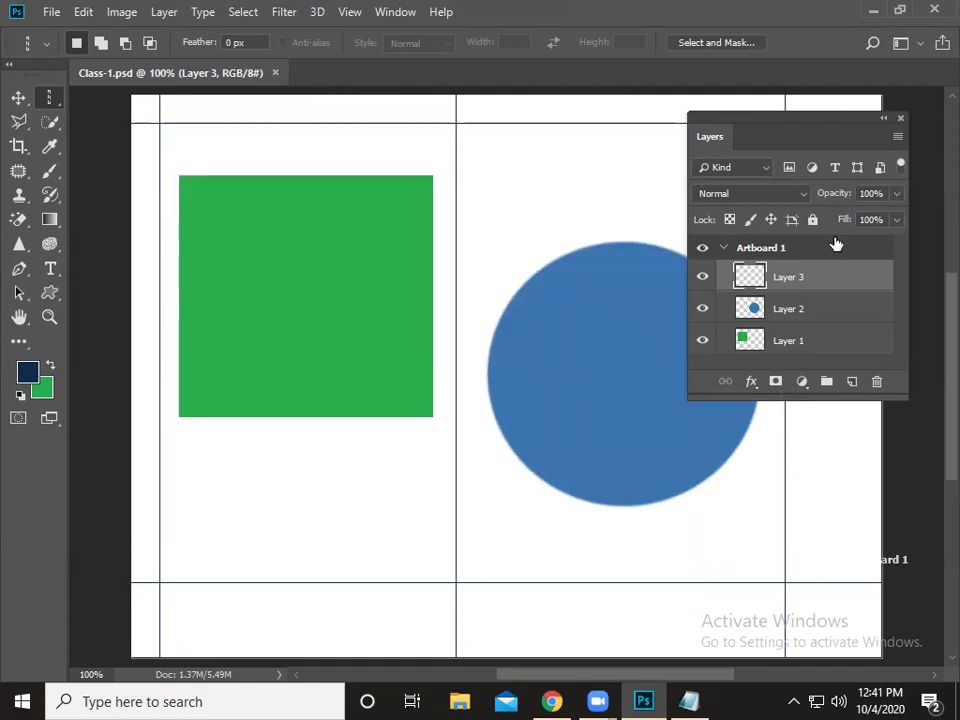
click(52, 12)
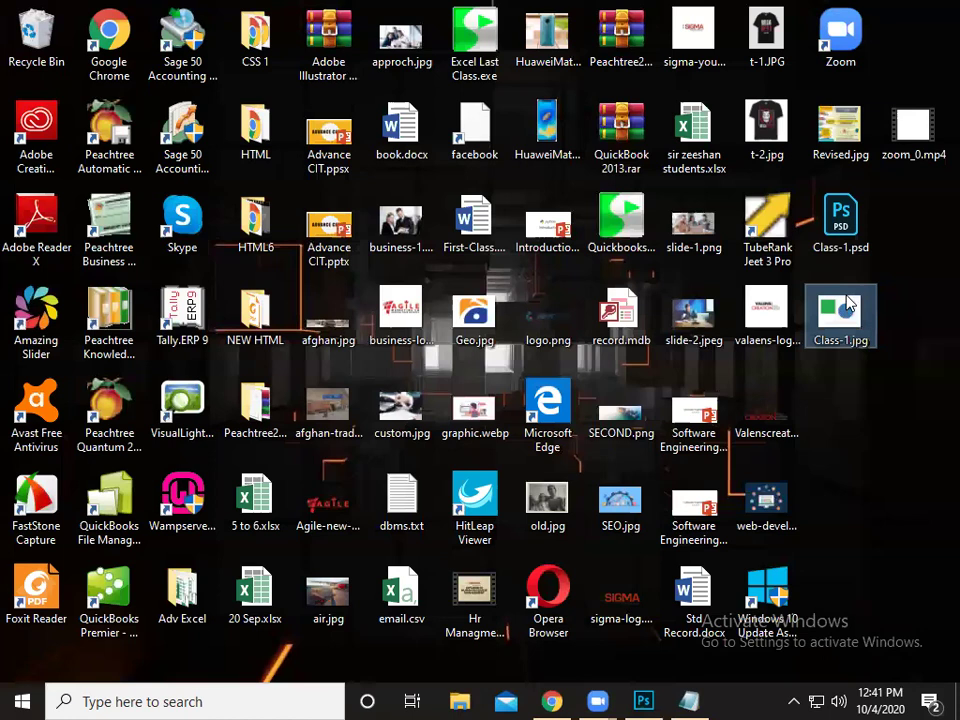
double_click(840, 313)
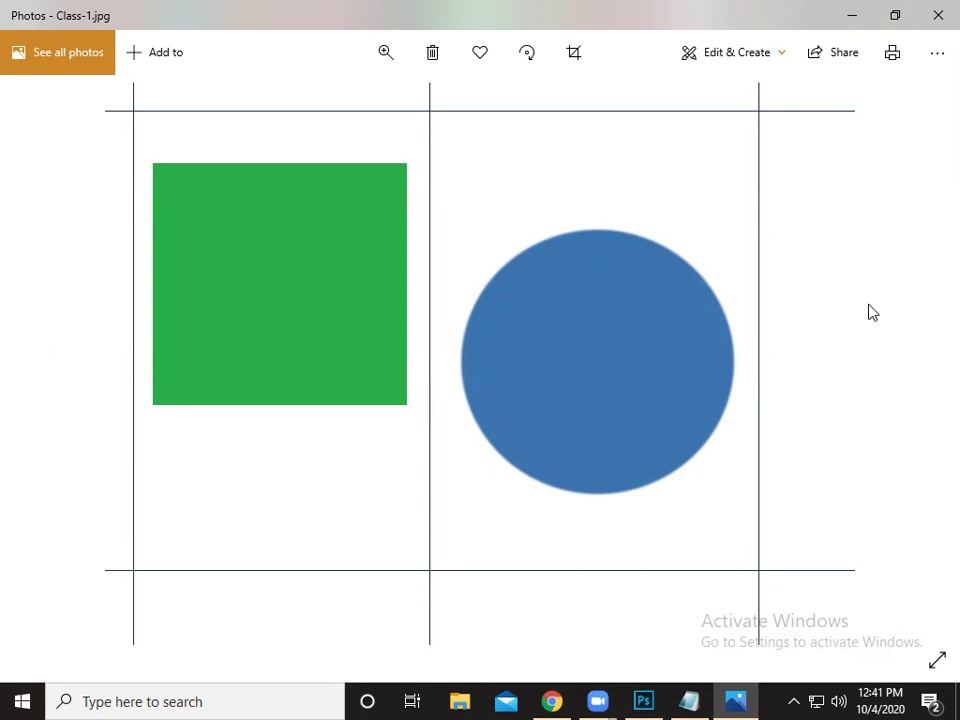
click(938, 15)
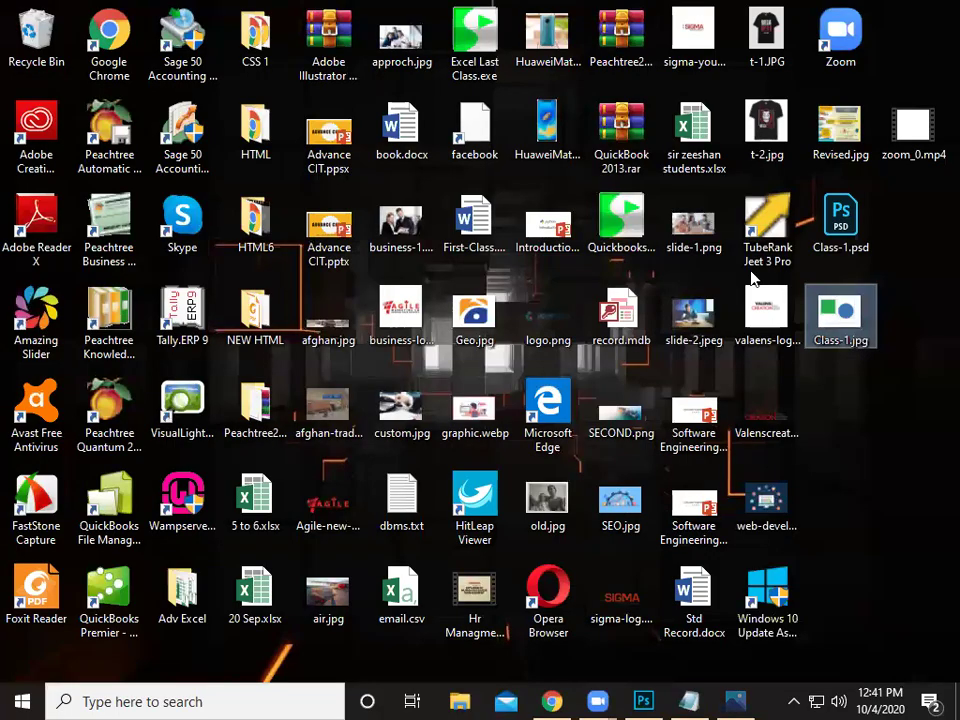
Shift the green square left, then delete Layer 3
click(643, 701)
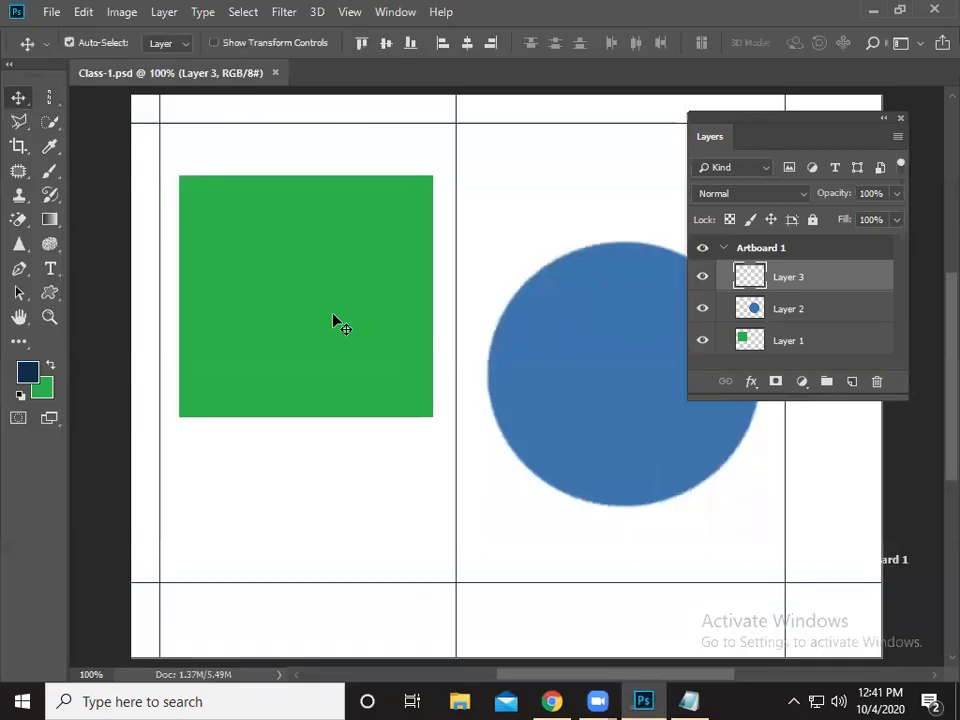
drag(333, 315, 283, 321)
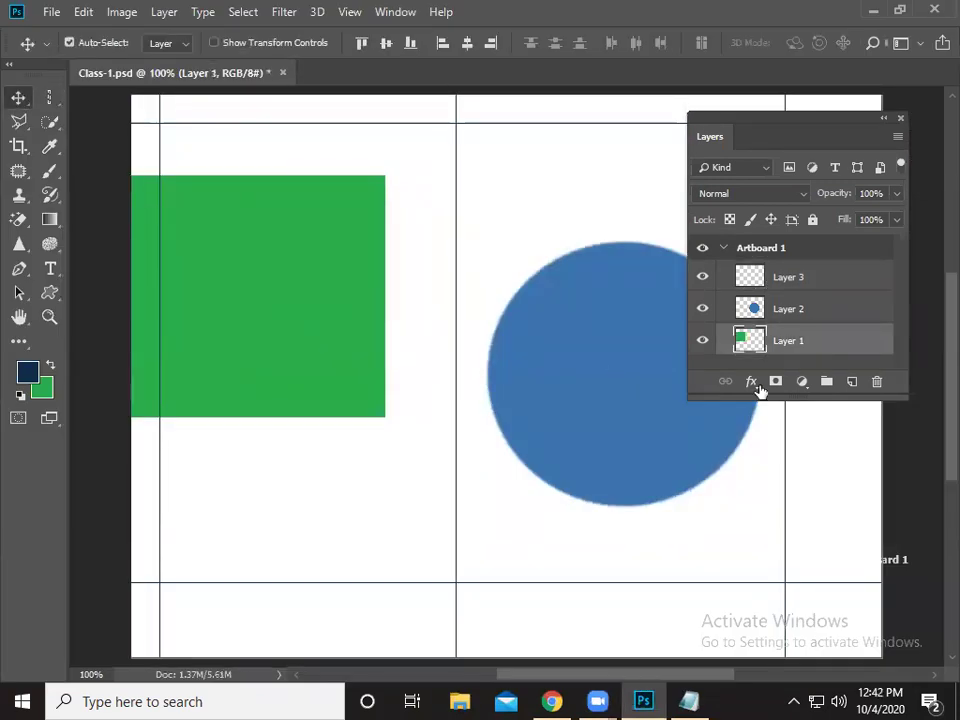
click(830, 285)
click(876, 381)
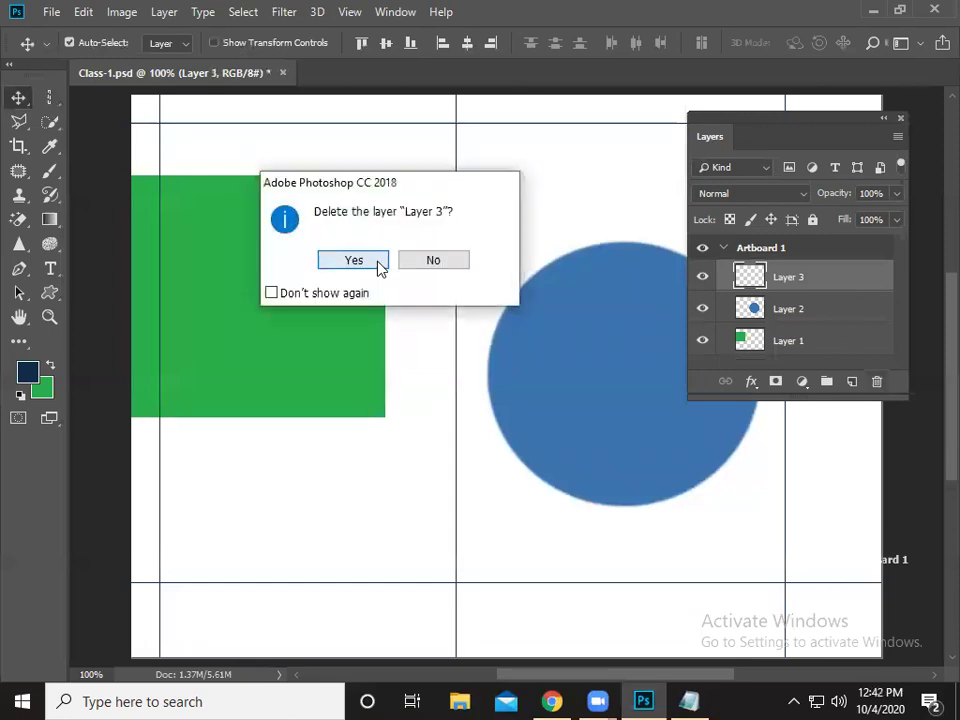
click(354, 260)
Delete Layers 2 and 1 without further confirmation and add a new empty layer
click(876, 381)
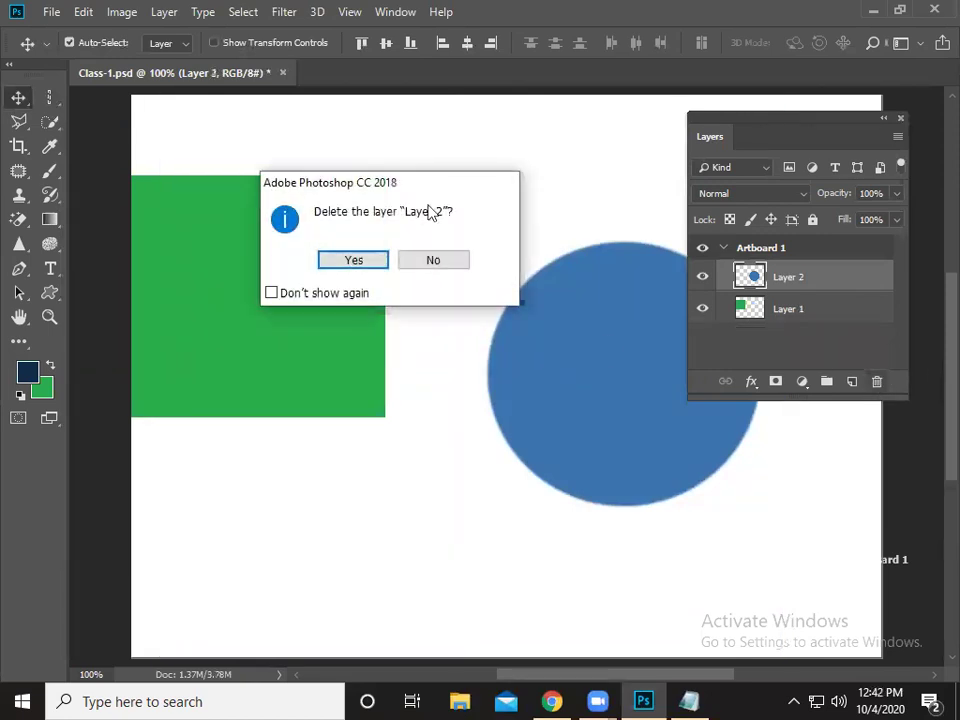
click(317, 292)
click(336, 266)
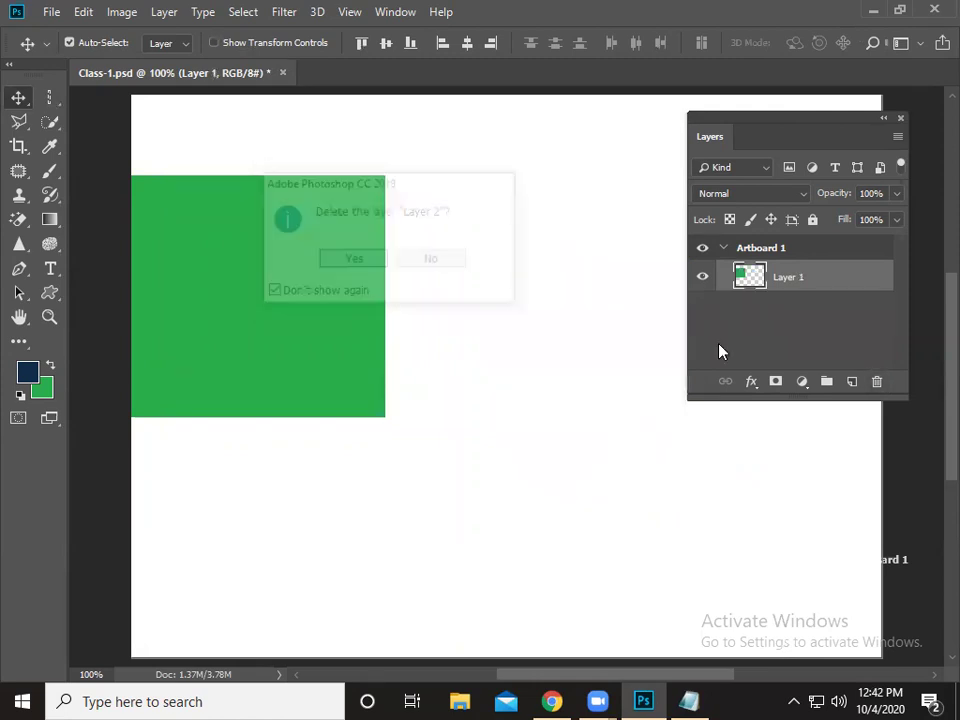
click(876, 381)
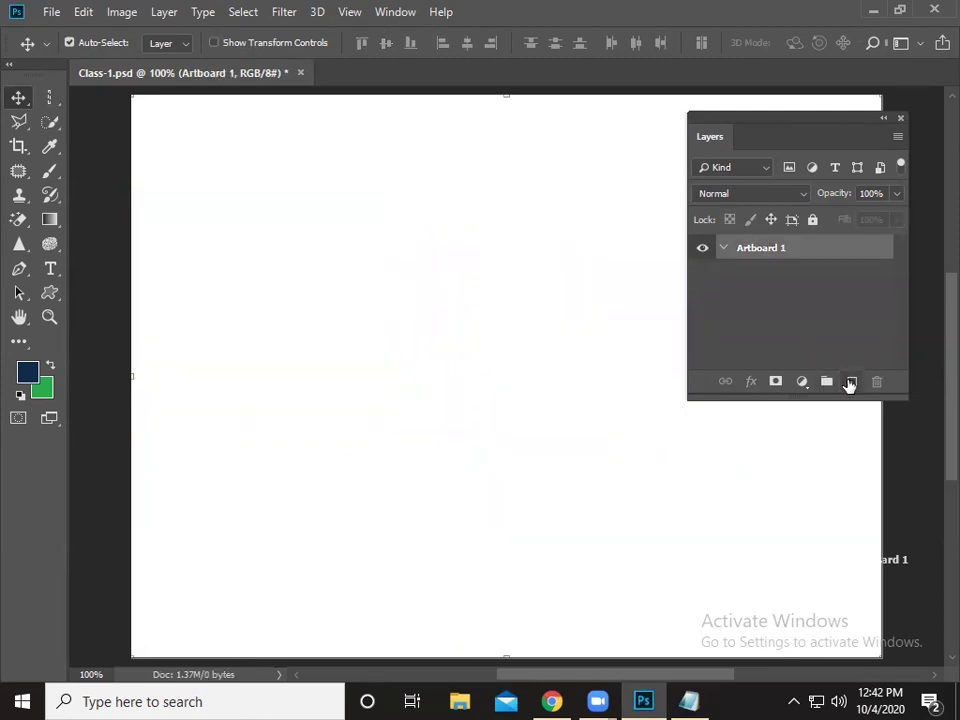
click(851, 382)
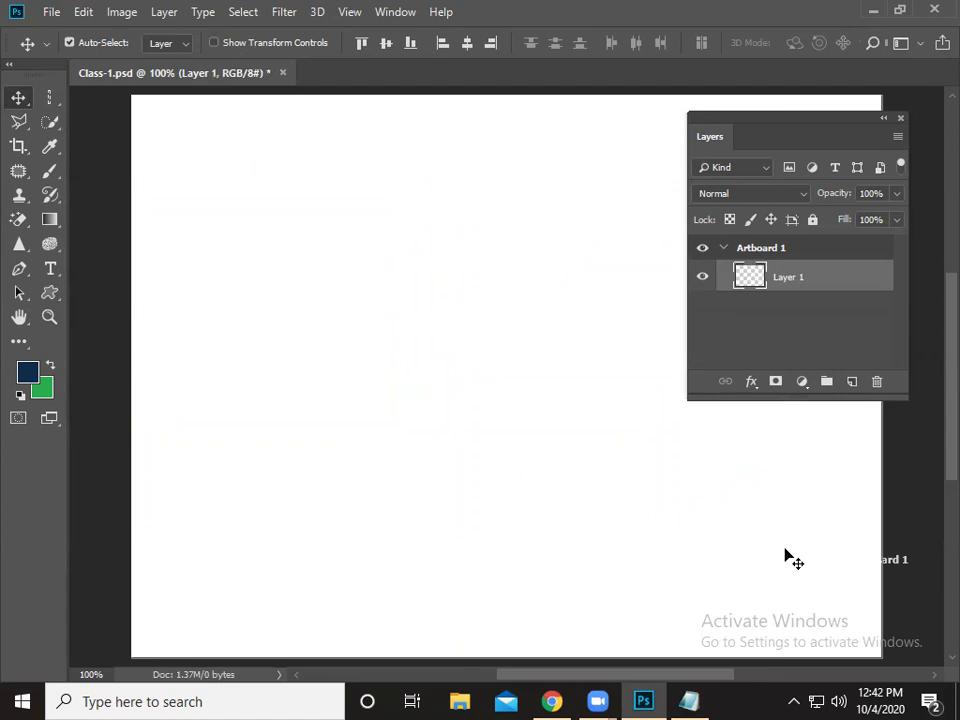
Draw a rectangular selection near the artboard centre, fill it green, and deselect
click(49, 97)
click(100, 98)
mouse_move(313, 277)
mouse_down()
mouse_move(404, 371)
mouse_move(465, 409)
mouse_up()
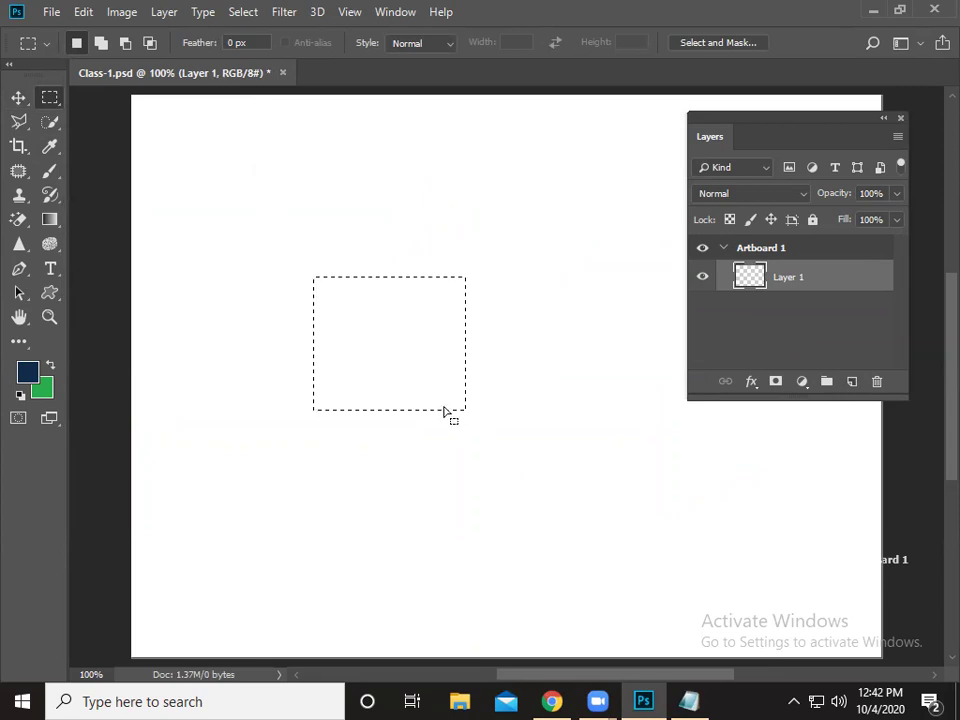
key(ctrl+BackSpace)
key(ctrl+d)
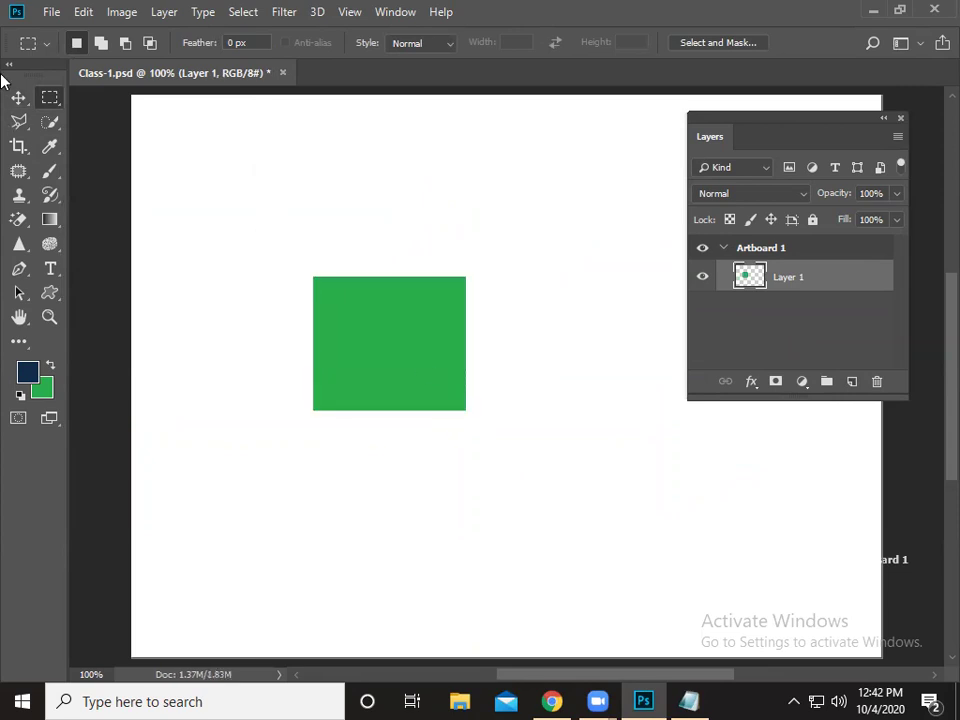
Move the green square right and down with the Move tool
click(16, 100)
drag(358, 283, 425, 357)
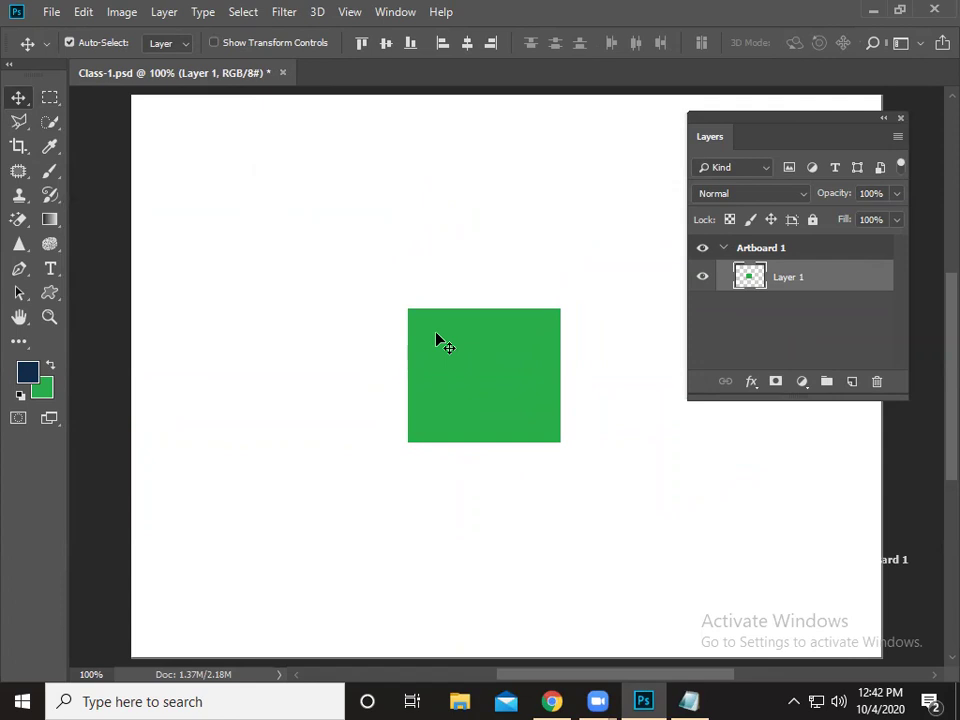
click(90, 22)
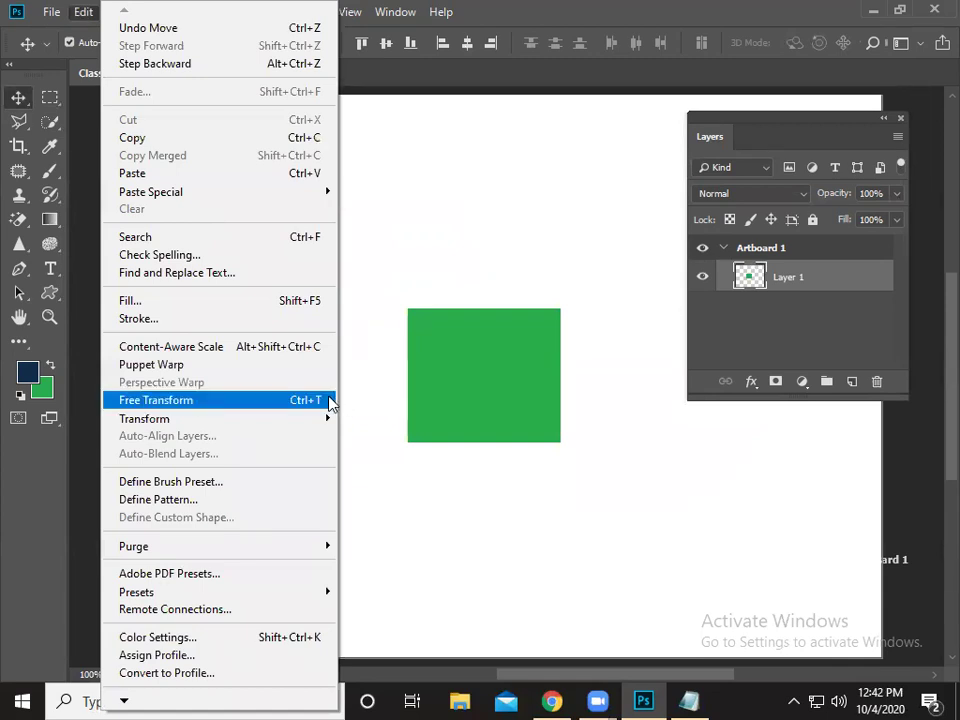
Add the line 'Ctrl + T = Free Transform' to the end of the Notepad shortcut notes
click(688, 700)
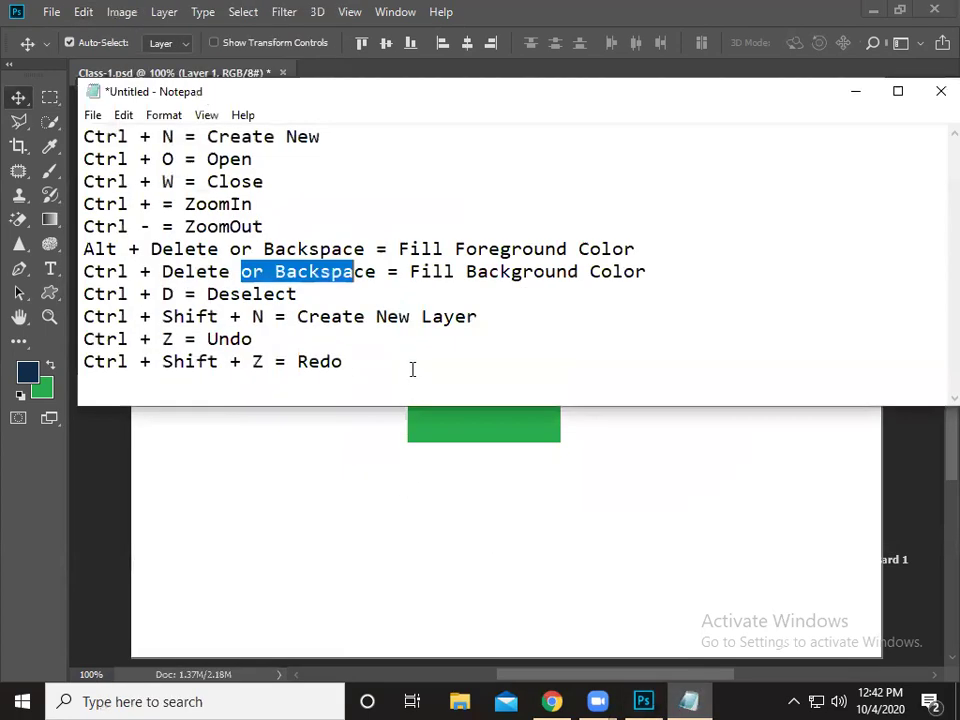
click(412, 358)
key(Return)
text(Ctrl + T = Free TRansfro)
key(BackSpace)
key(BackSpace)
key(BackSpace)
key(BackSpace)
key(BackSpace)
key(BackSpace)
key(BackSpace)
text(ra)
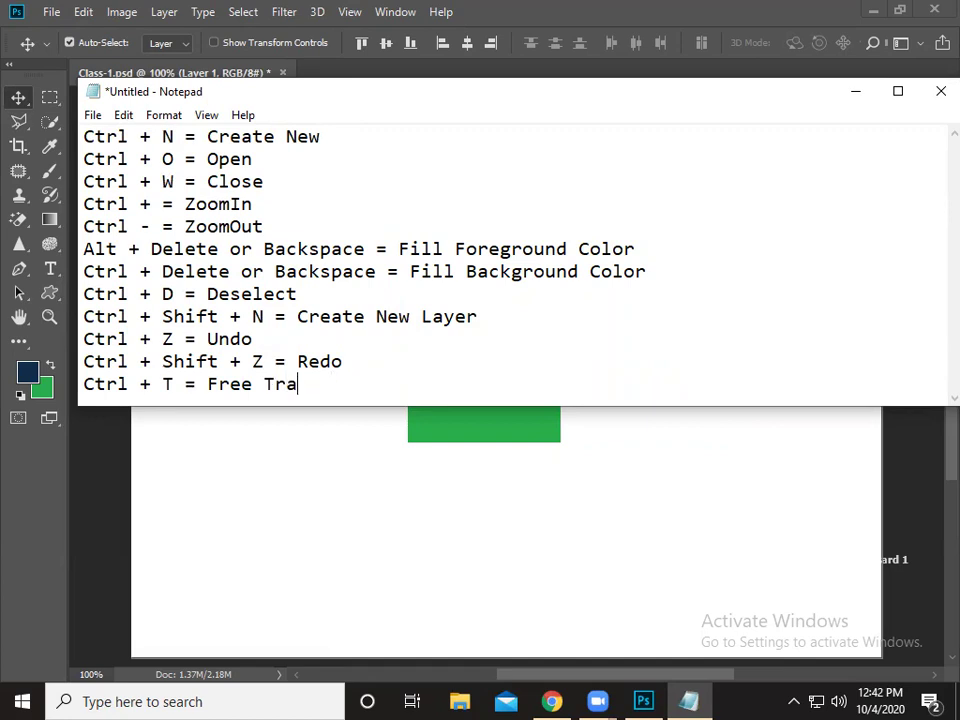
text(nsform)
Free-transform the green square in Photoshop, dragging it up and to the left
click(855, 91)
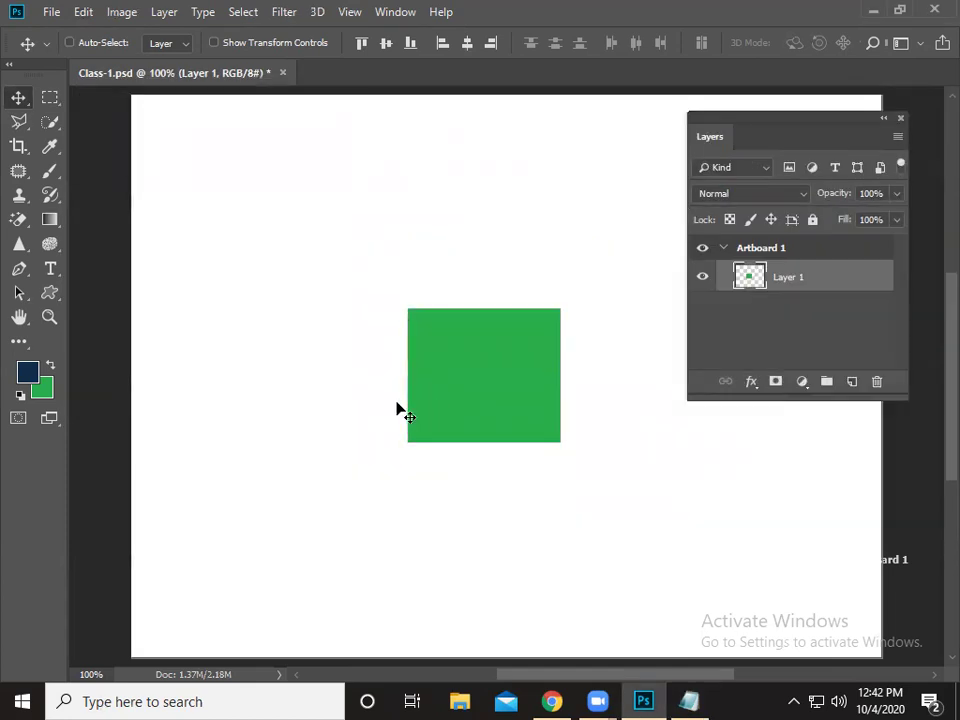
key(ctrl+t)
drag(436, 391, 337, 314)
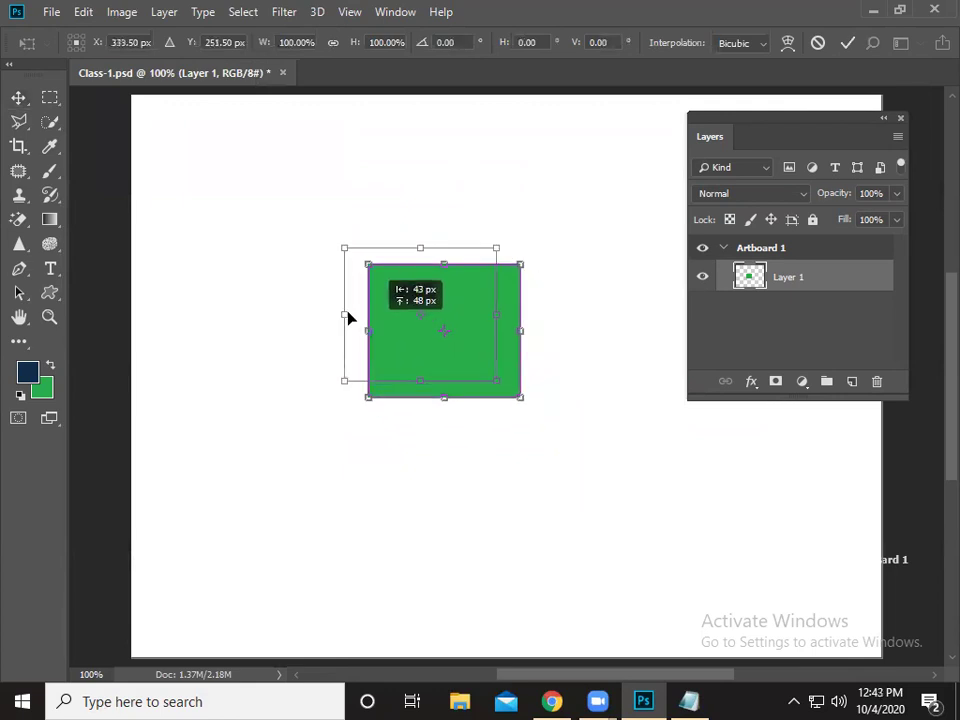
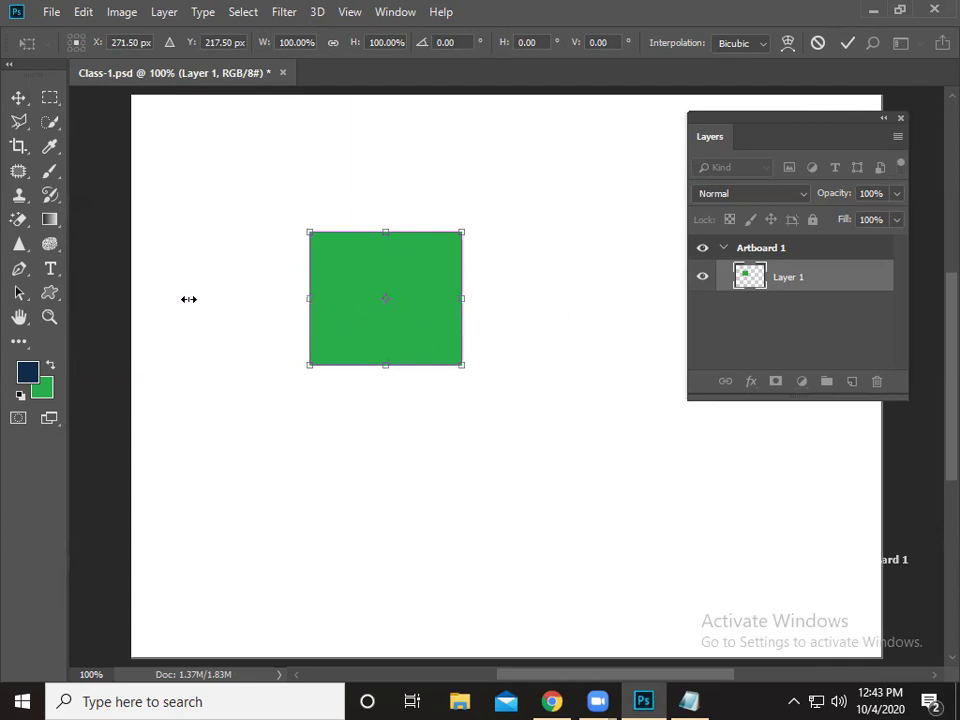
Scale the green square with Free Transform handles to about 151.5% width by 186% height
drag(186, 303, 341, 303)
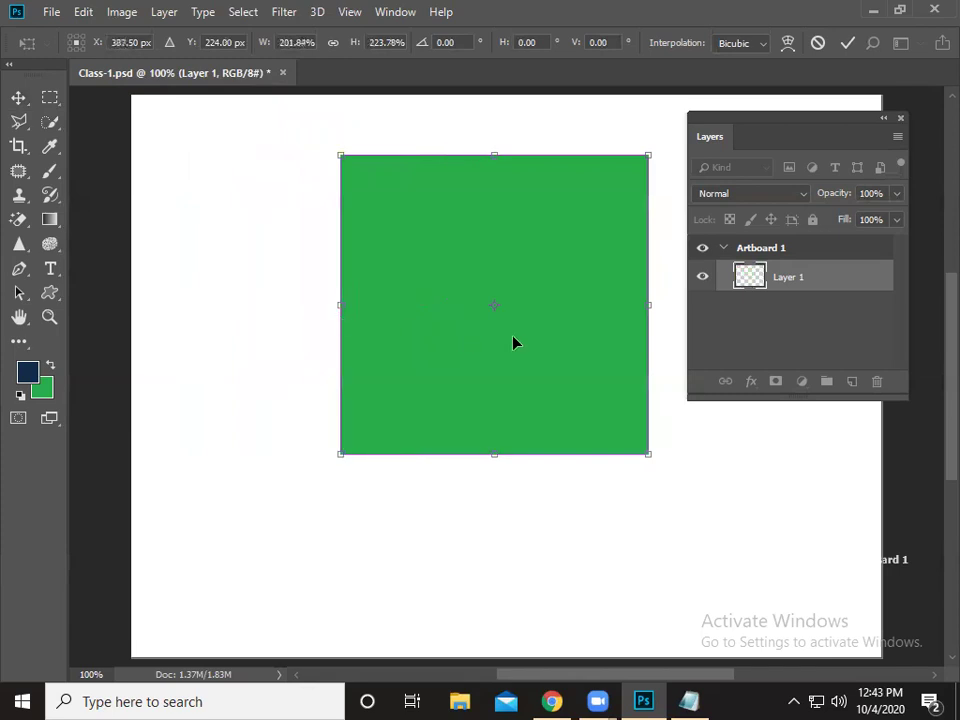
drag(642, 299, 637, 299)
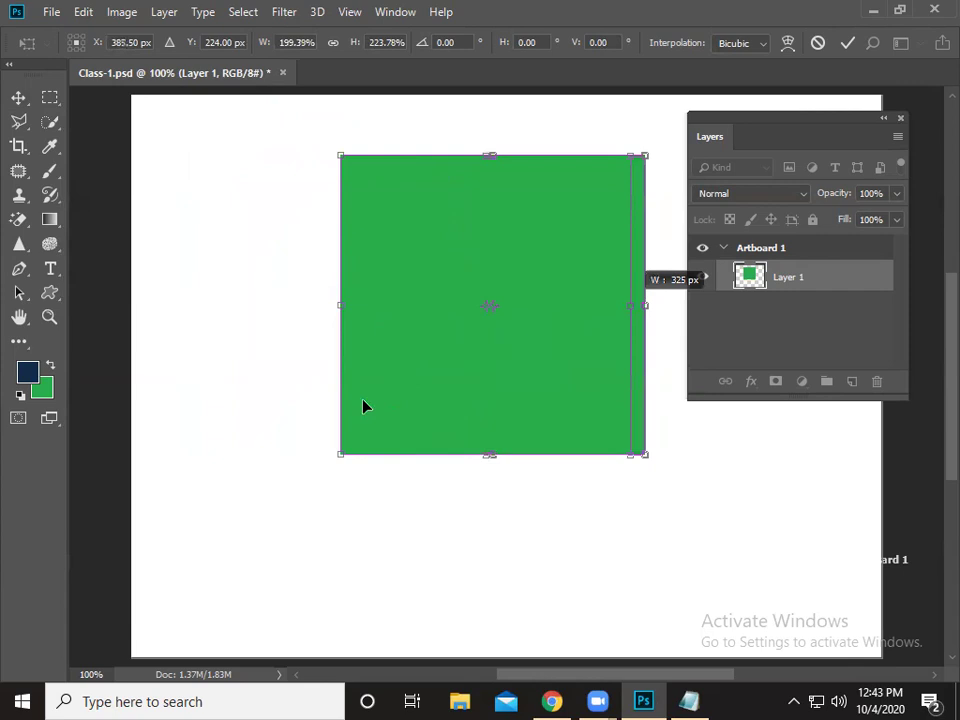
key(ctrl+z)
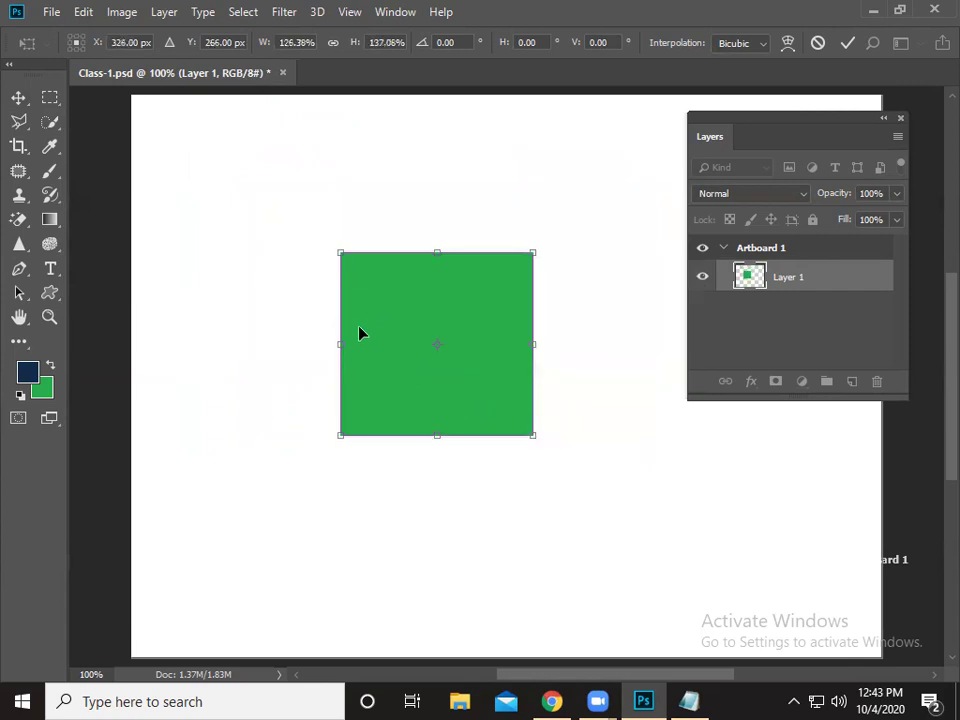
mouse_move(338, 254)
mouse_down()
mouse_move(268, 154)
mouse_move(249, 144)
mouse_move(405, 298)
mouse_up()
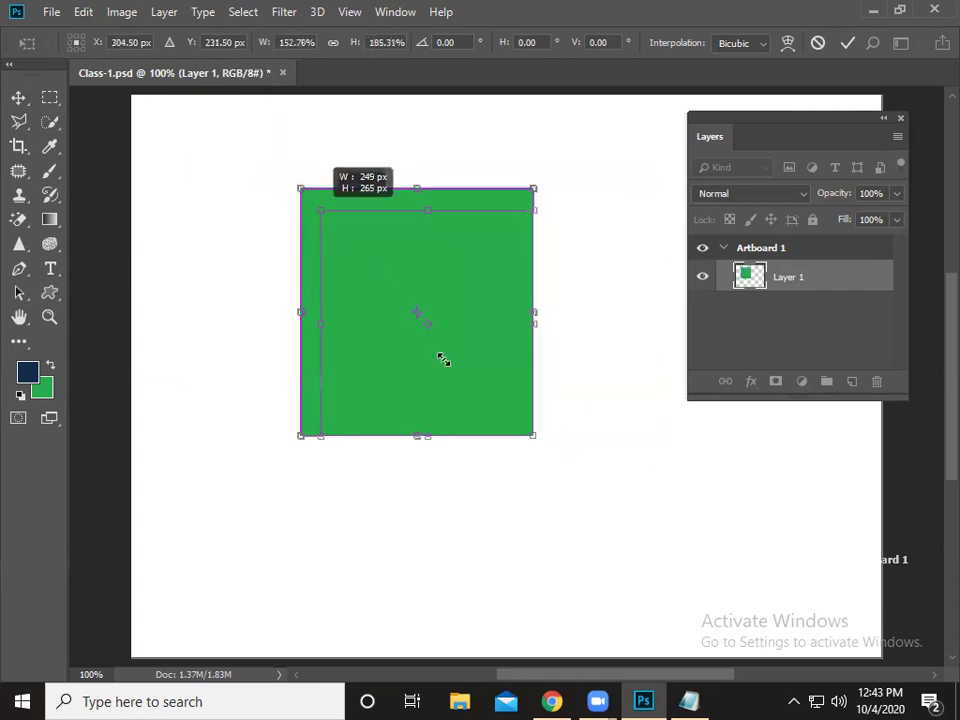
mouse_move(347, 260)
mouse_down()
mouse_move(266, 182)
mouse_move(441, 365)
mouse_move(465, 377)
mouse_move(313, 193)
mouse_up()
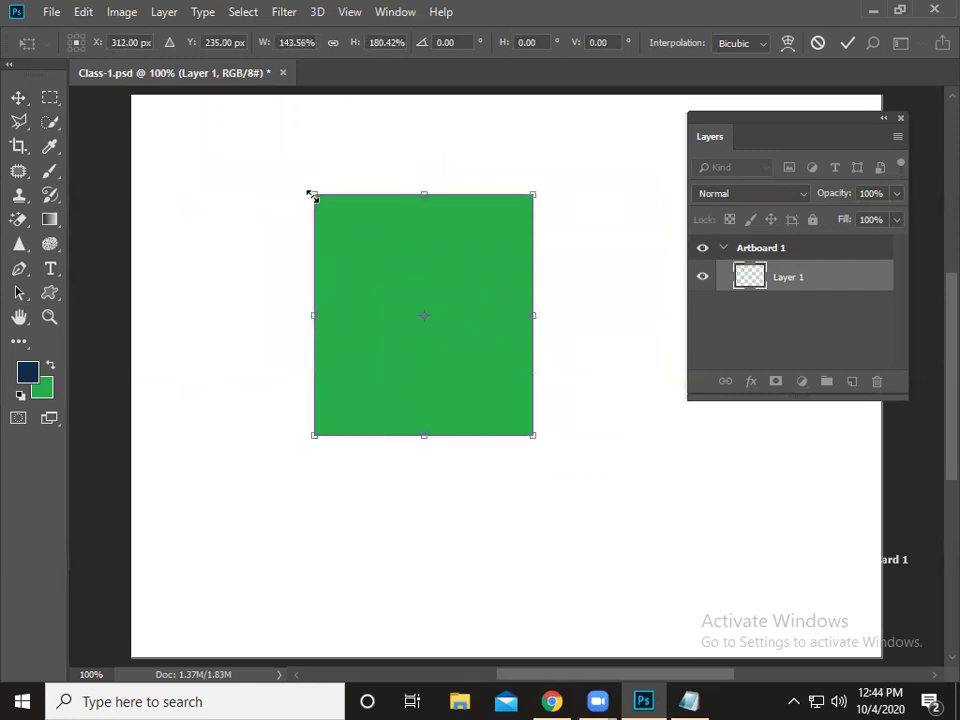
mouse_move(313, 196)
mouse_down()
mouse_move(435, 326)
mouse_move(311, 195)
mouse_up()
mouse_move(540, 441)
mouse_down()
mouse_move(617, 484)
mouse_move(431, 349)
mouse_move(489, 395)
mouse_up()
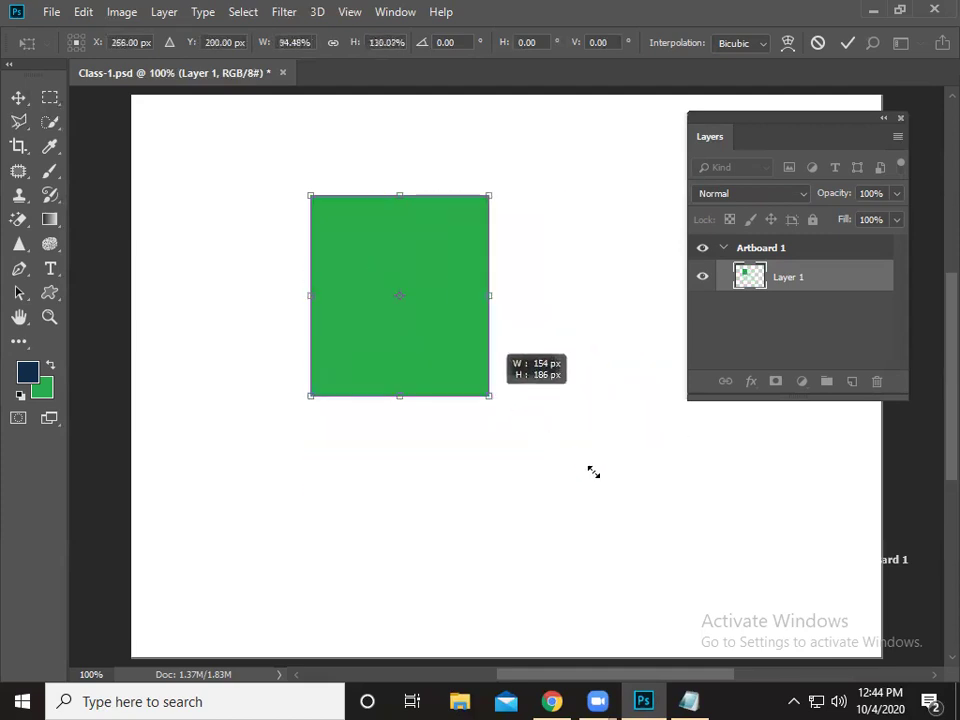
drag(556, 448, 556, 448)
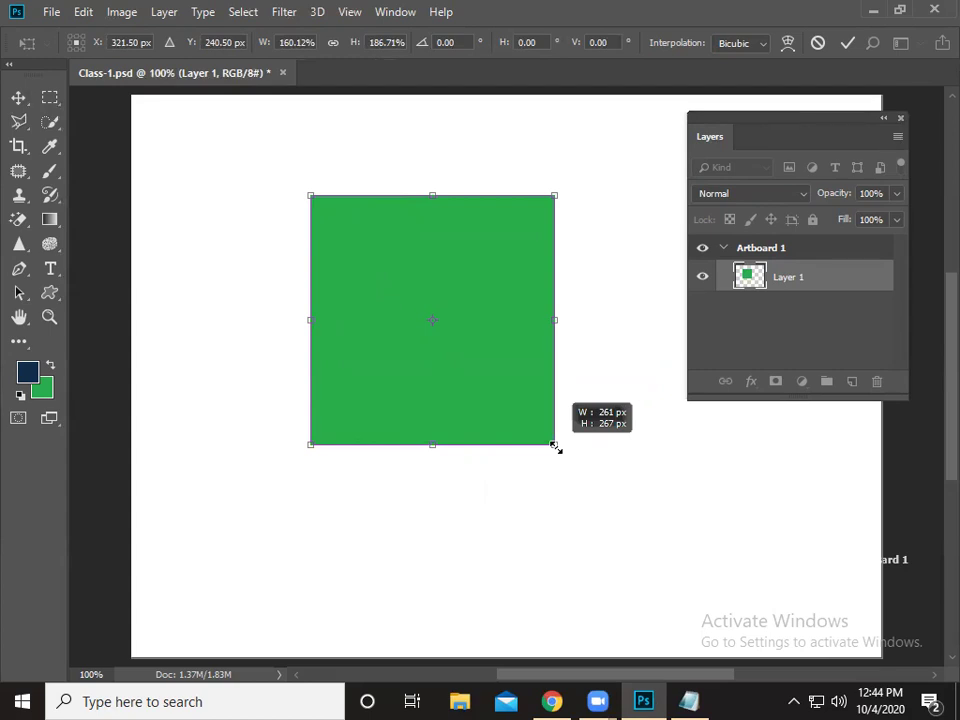
mouse_move(556, 448)
mouse_down()
mouse_move(634, 508)
mouse_move(566, 455)
mouse_move(571, 462)
mouse_move(495, 460)
mouse_move(482, 352)
mouse_move(488, 387)
mouse_move(551, 420)
mouse_move(576, 473)
mouse_move(534, 435)
mouse_move(544, 435)
mouse_move(477, 458)
mouse_move(651, 491)
mouse_move(358, 366)
mouse_move(602, 497)
mouse_move(565, 466)
mouse_move(399, 409)
mouse_move(617, 514)
mouse_move(543, 461)
mouse_move(321, 426)
mouse_move(450, 469)
mouse_move(459, 459)
mouse_move(454, 371)
mouse_move(461, 396)
mouse_move(541, 450)
mouse_move(484, 429)
mouse_move(523, 454)
mouse_move(509, 474)
mouse_up()
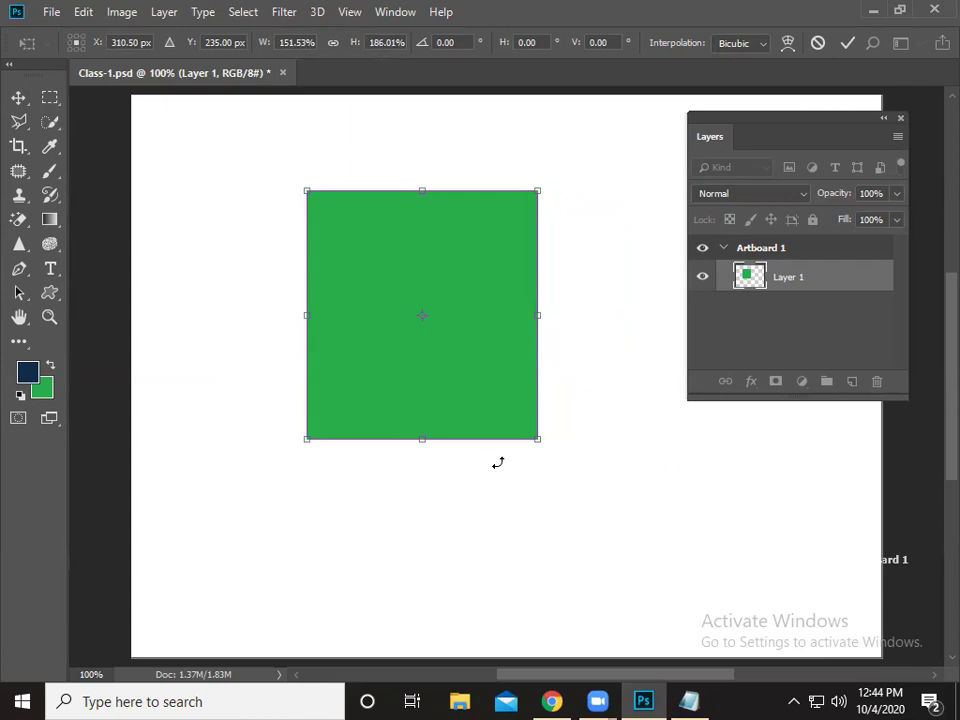
Rotate the green square about 45° into a diamond and commit the transform
right_click(471, 379)
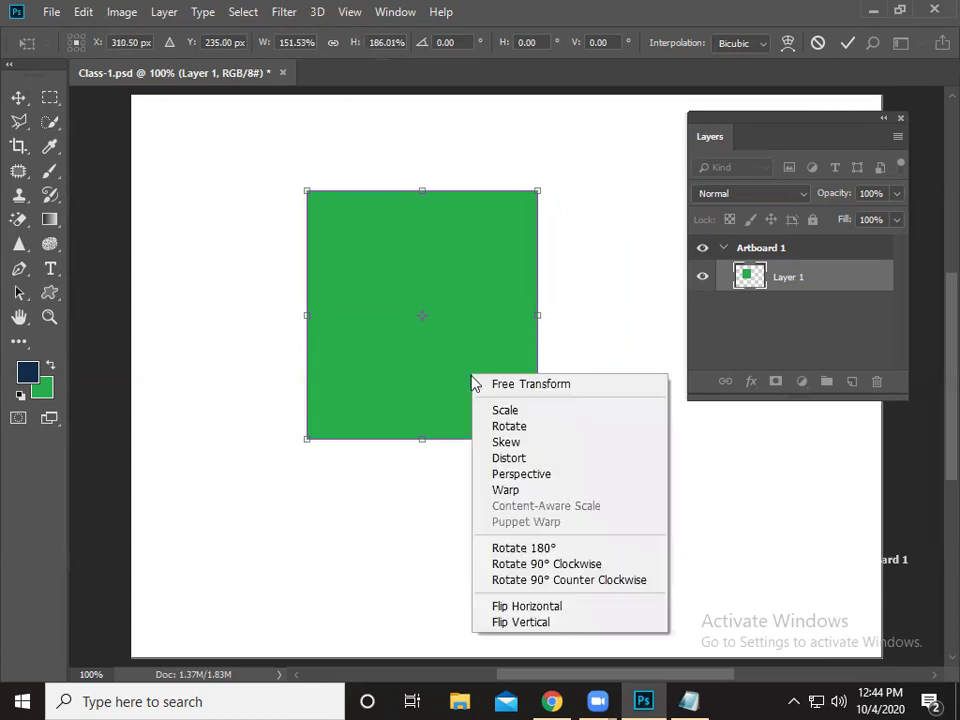
click(488, 428)
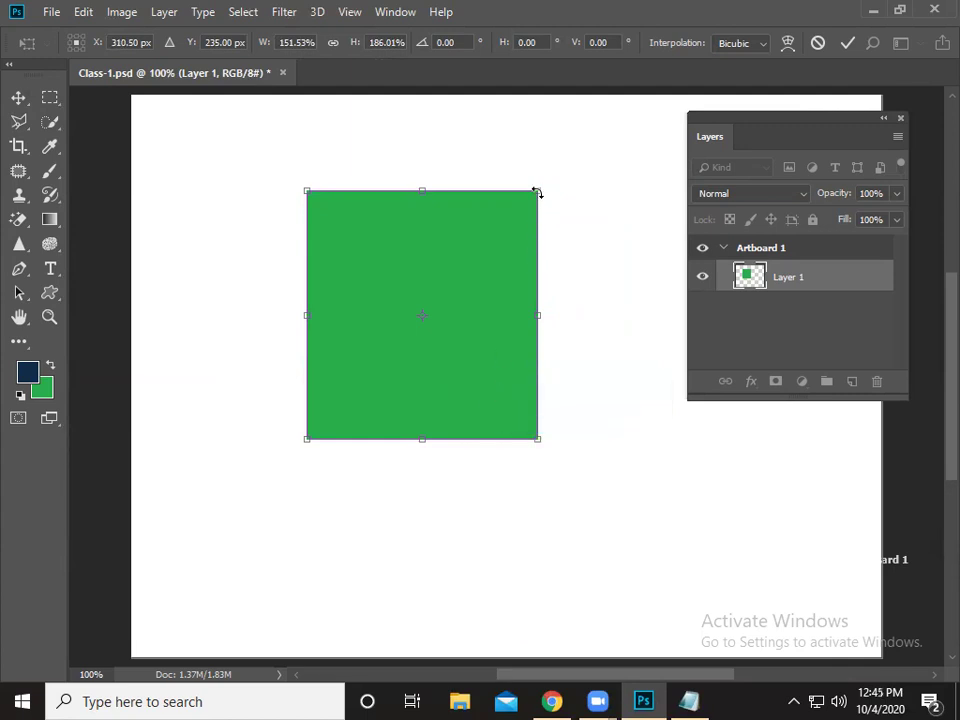
mouse_move(544, 204)
mouse_down()
mouse_move(552, 371)
mouse_move(296, 209)
mouse_move(471, 257)
mouse_move(481, 314)
mouse_move(439, 377)
mouse_move(421, 382)
mouse_up()
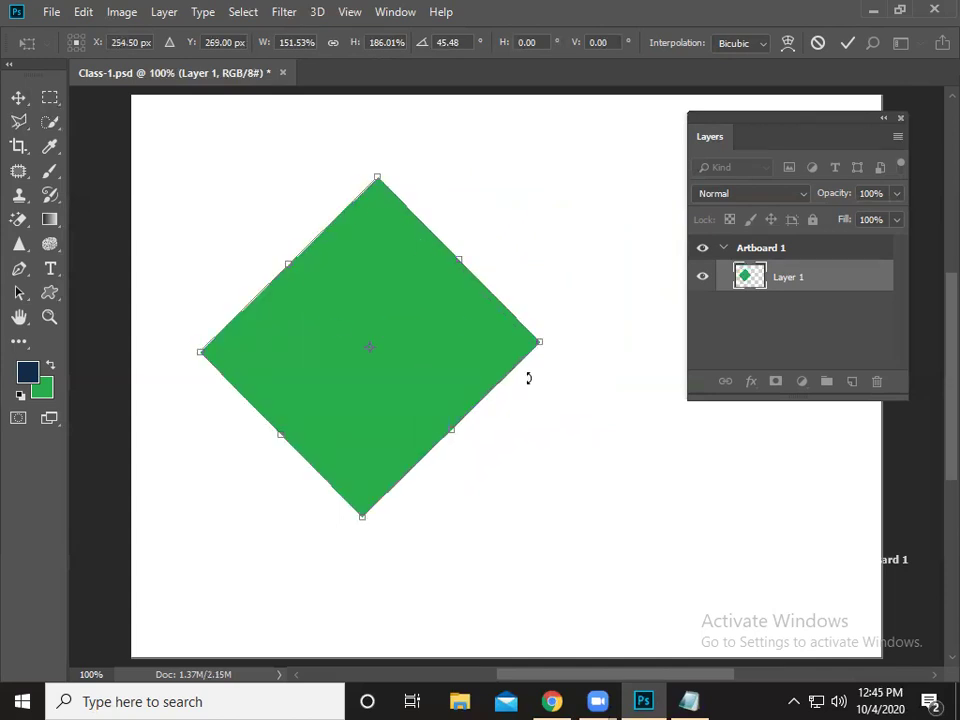
key(Return)
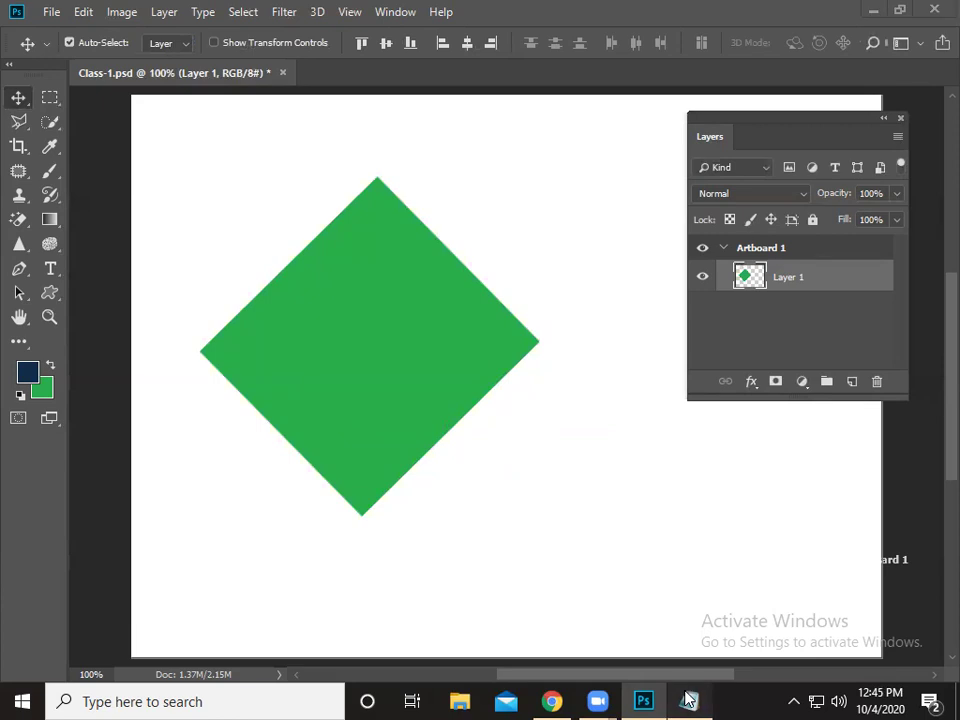
Append 'Press Enter = Release Transform' as a new Notepad line, then minimize Notepad
click(688, 701)
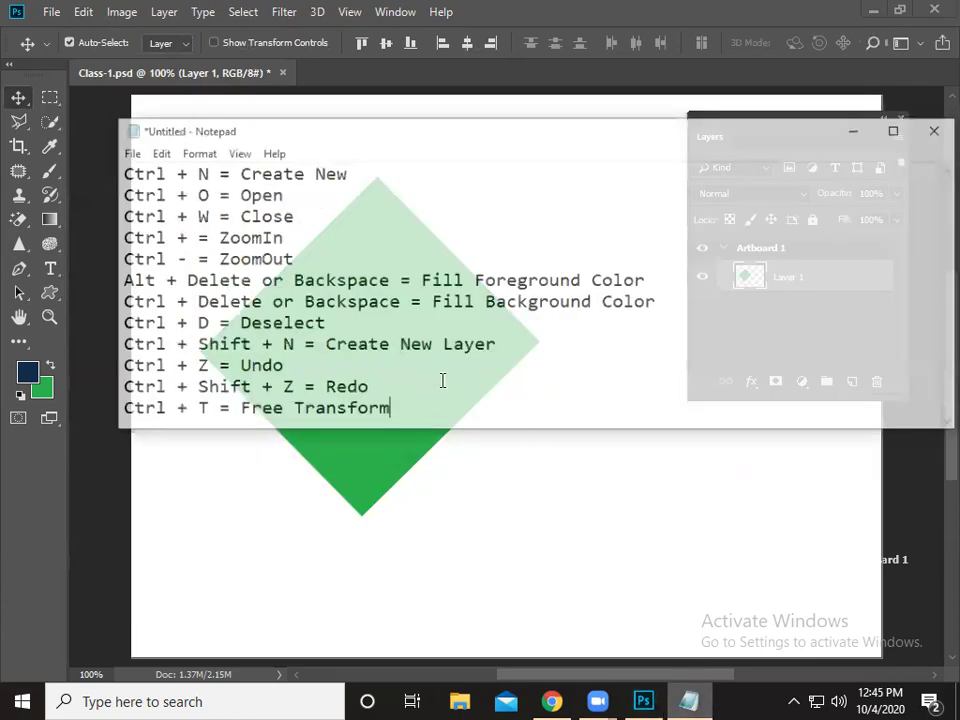
key(Return)
text(Press Enter = Release Transform)
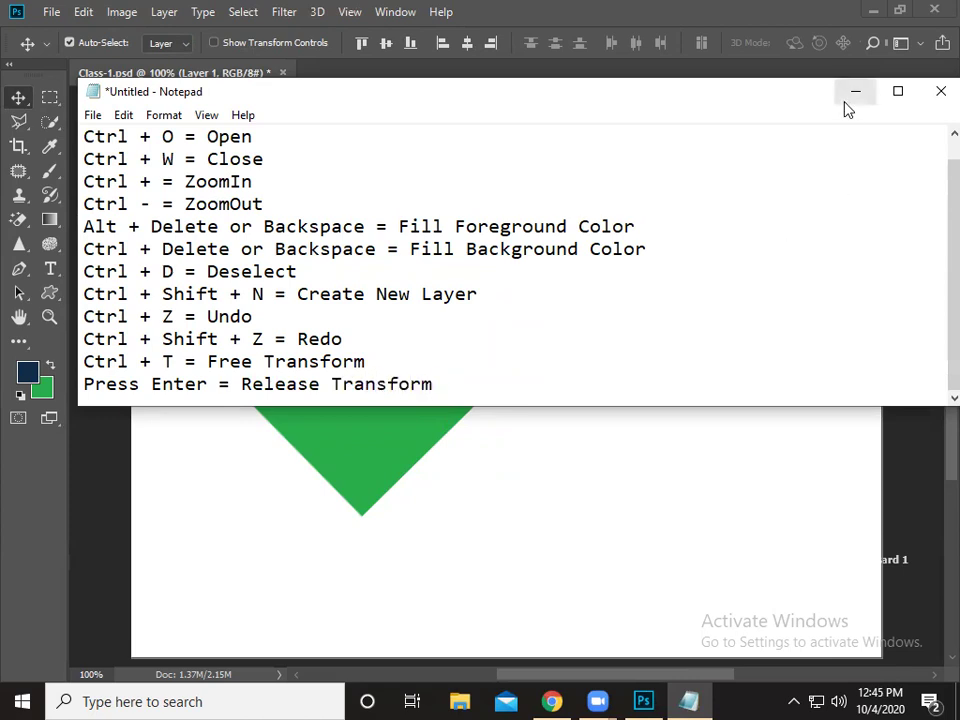
click(855, 91)
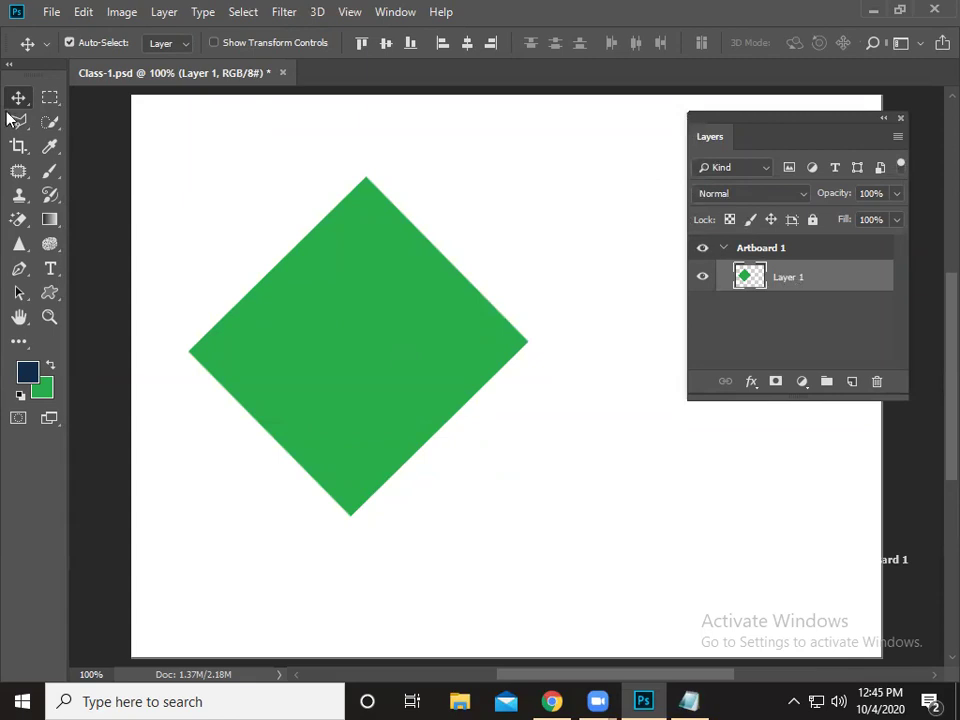
Alt-drag a copy of the diamond so it overlaps the original on its right
drag(327, 433, 541, 371)
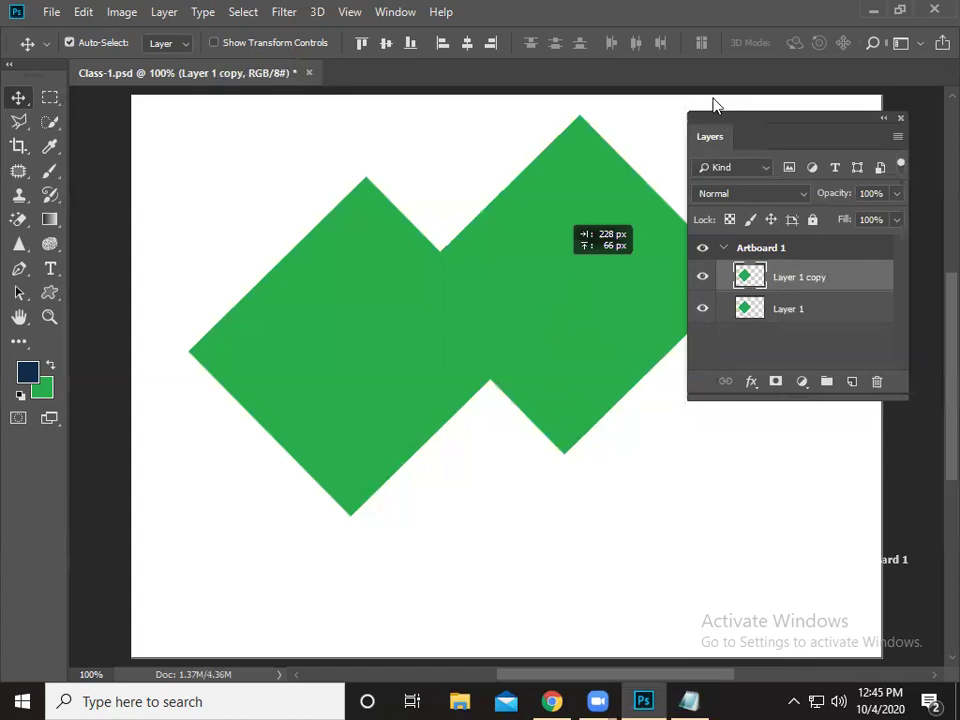
key(ctrl+z)
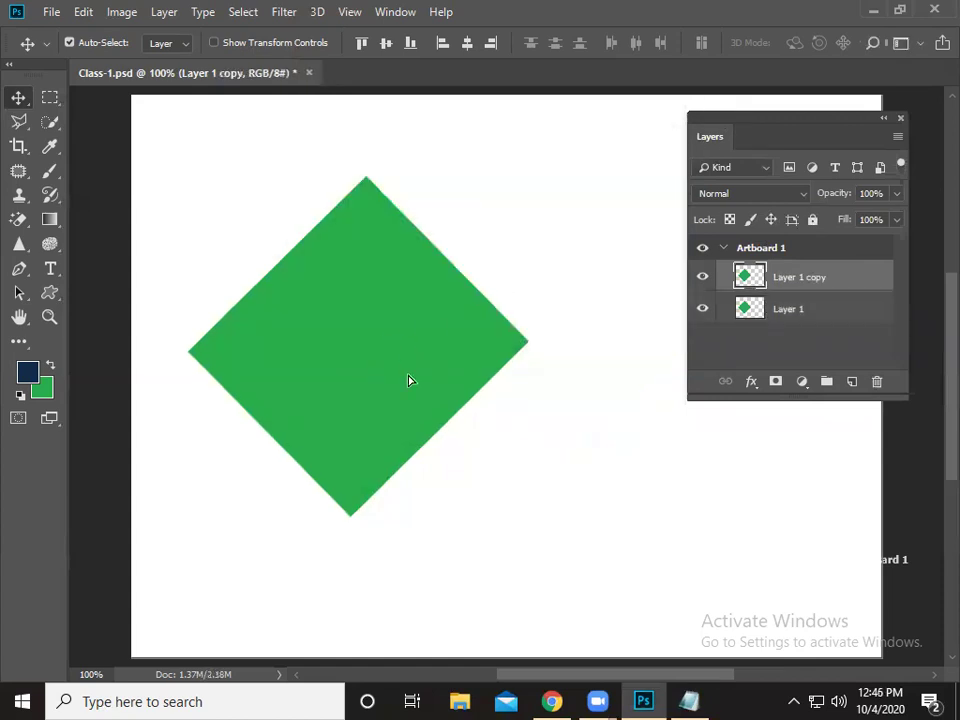
drag(409, 381, 561, 343)
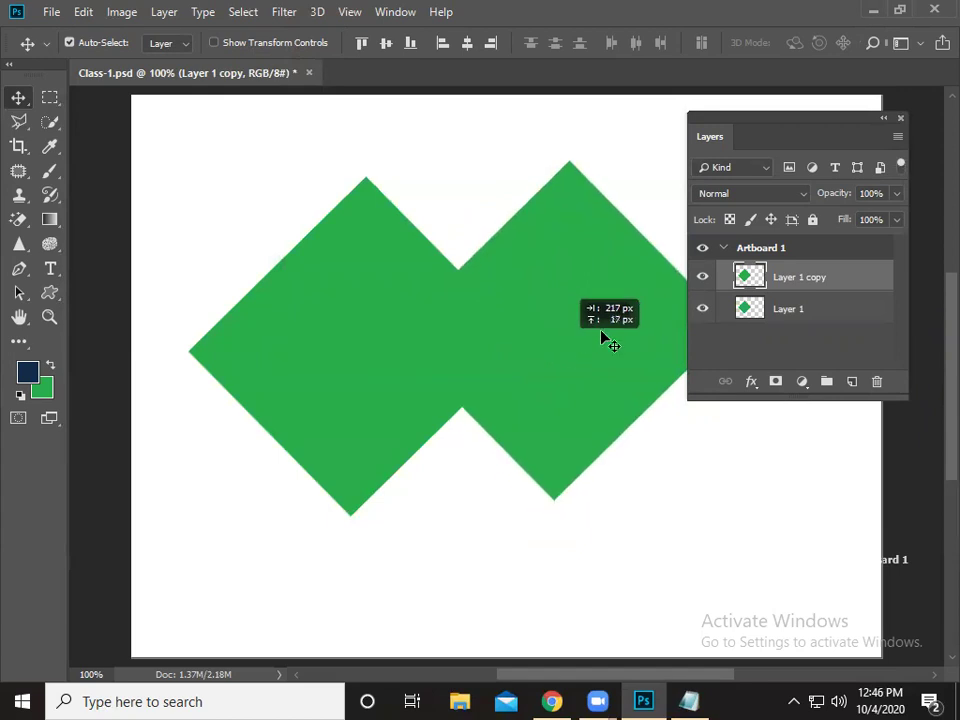
Load the copy diamond's selection and set the background colour to darker green 137e2f
ctrl+click(751, 280)
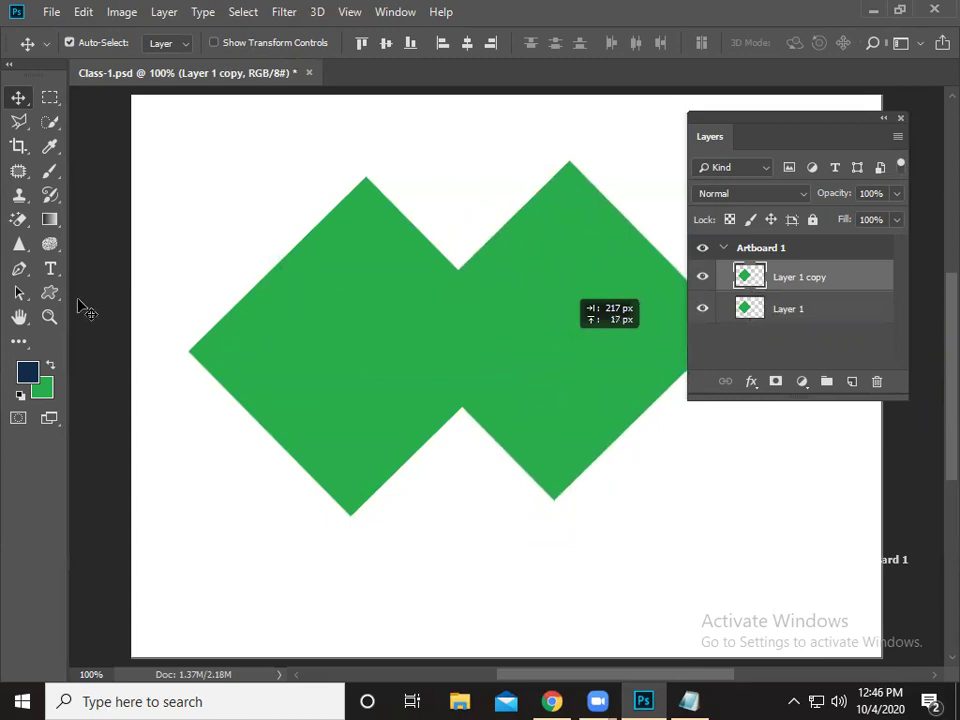
click(41, 389)
click(283, 480)
Fill the copy diamond with the darker green and deselect it
click(508, 352)
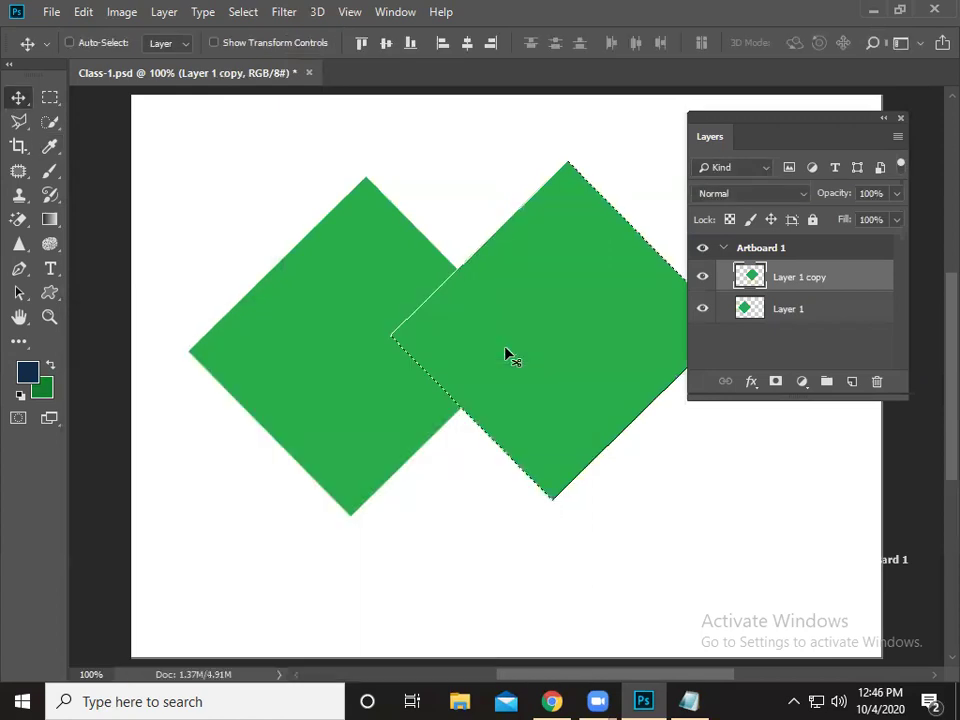
key(ctrl+BackSpace)
key(ctrl+d)
Reposition the dark diamond, place Layer 1 above the copy, and select both layers
drag(459, 363, 366, 374)
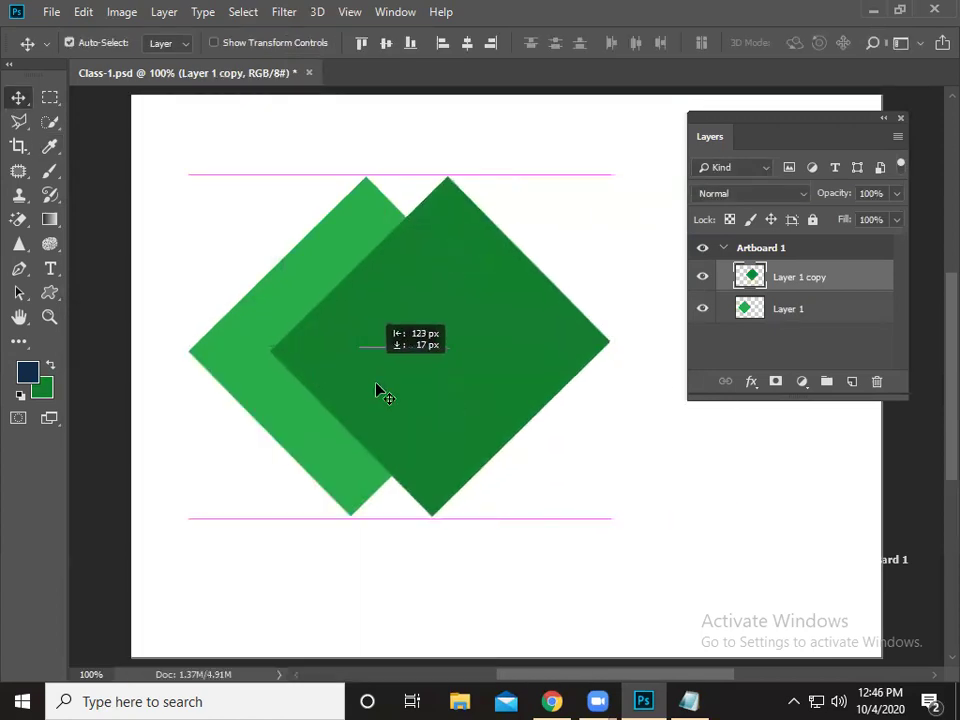
drag(358, 389, 347, 390)
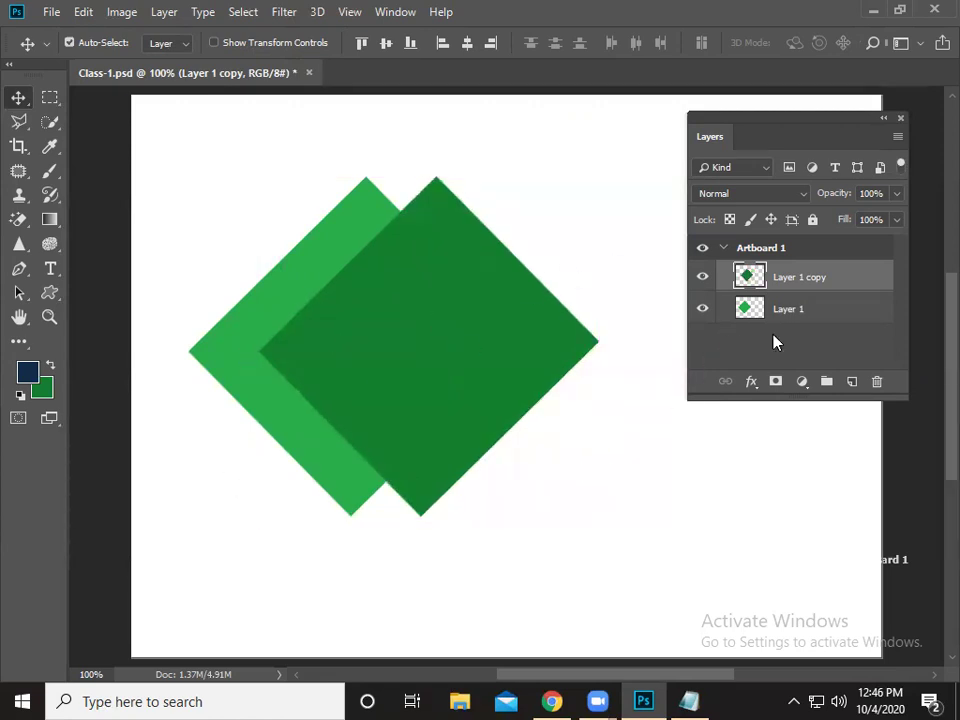
drag(831, 313, 824, 277)
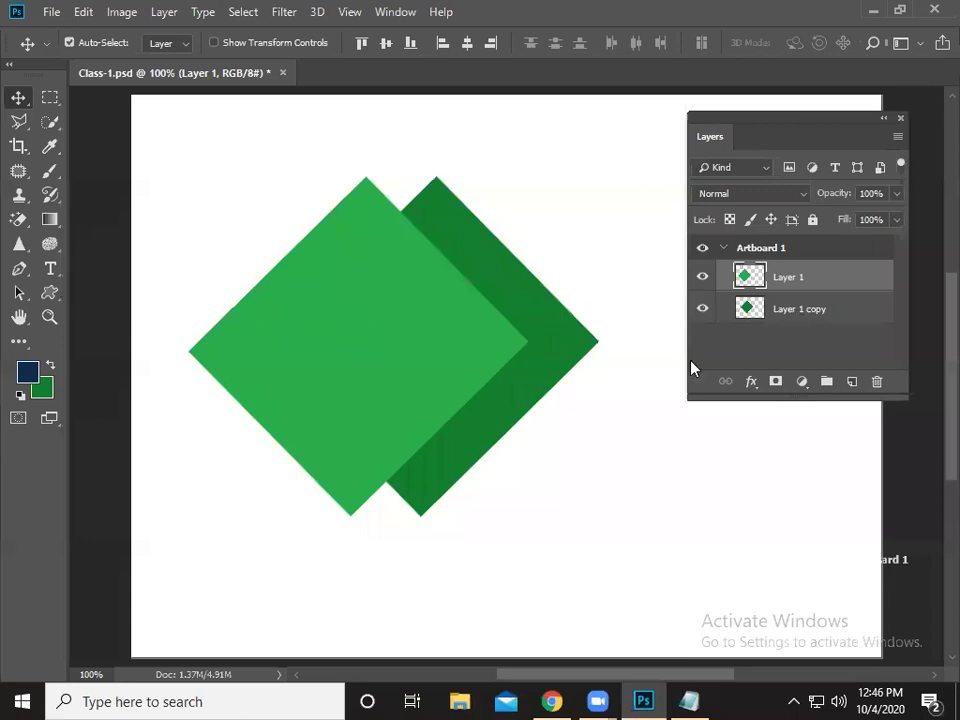
key(shift+Right)
key(shift+Right)
key(shift+Right)
shift+click(789, 320)
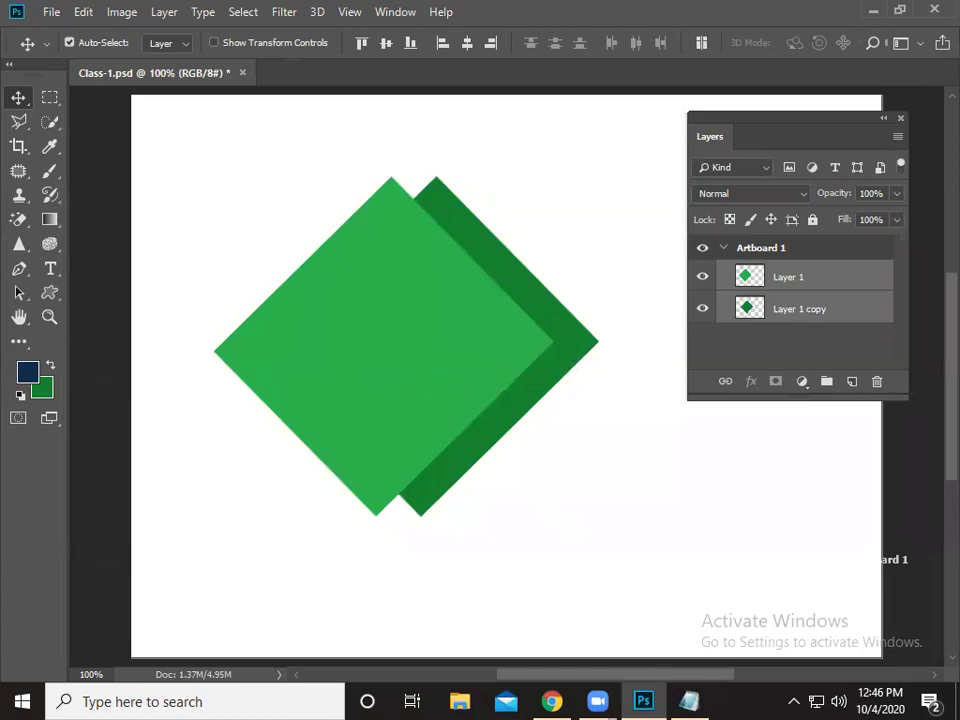
key(alt+Tab)
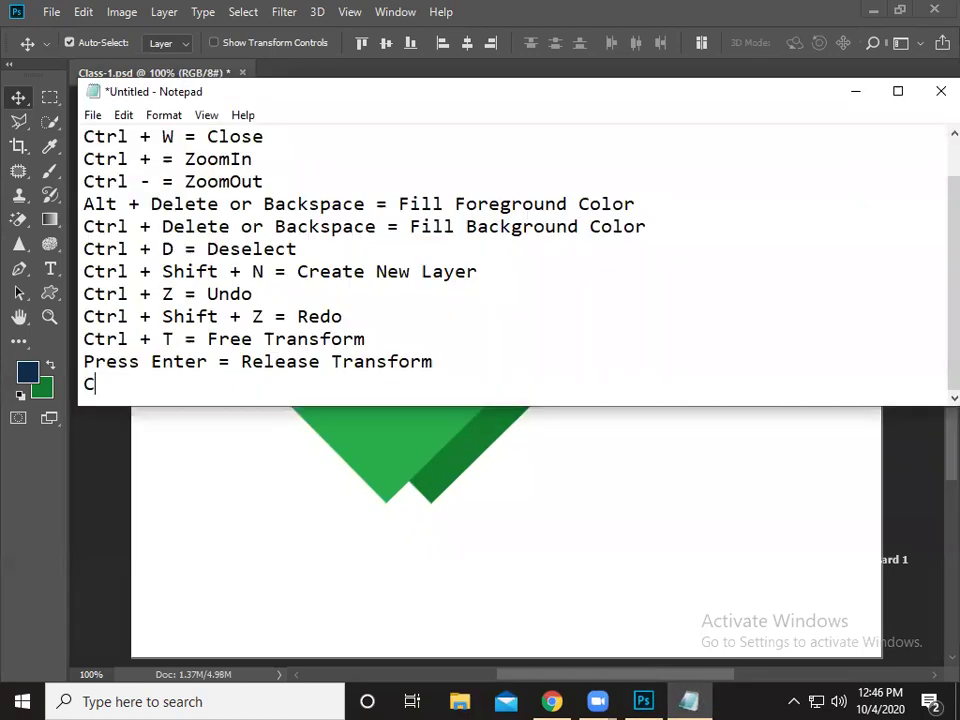
Add 'Ctrl + J = Duplicate Layer' to the Notepad shortcut list and return to Photoshop
text(trl + J = D)
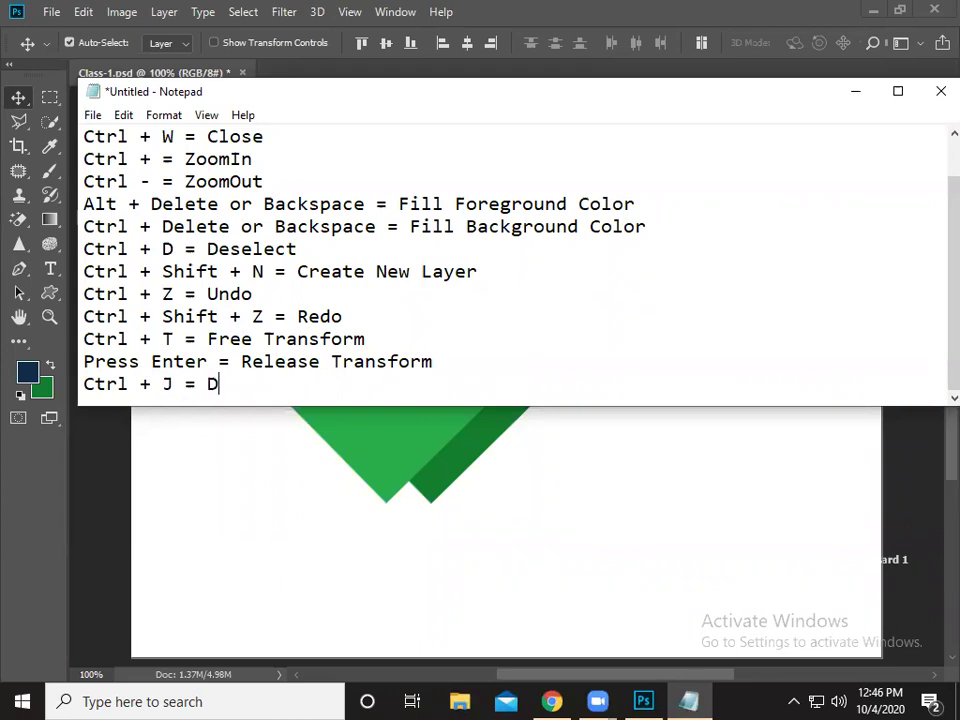
text(uplicate Layer)
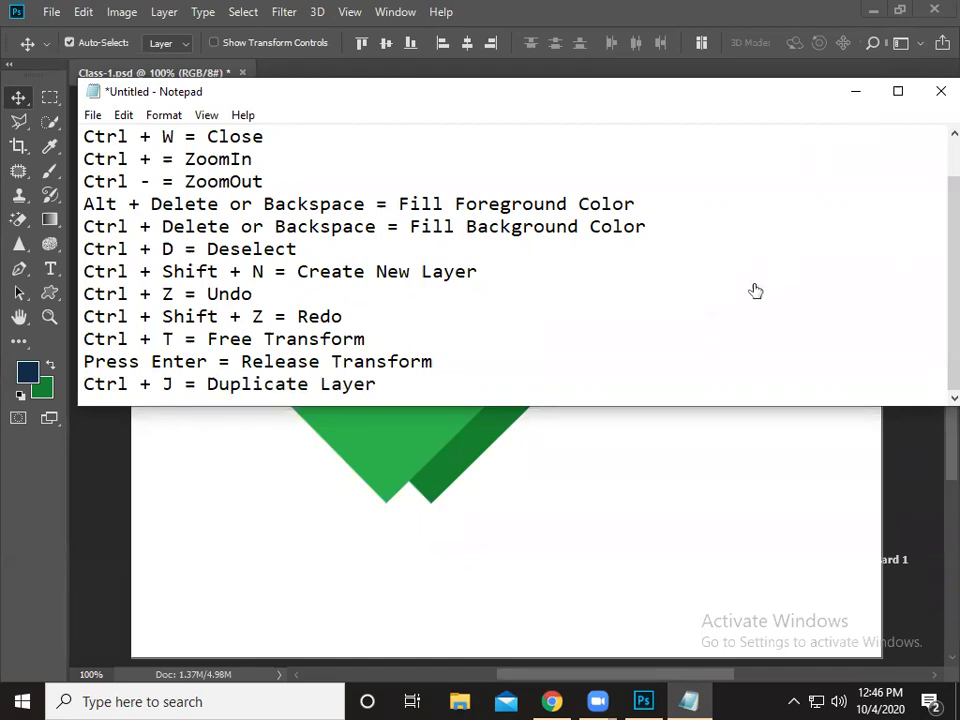
key(alt+Tab)
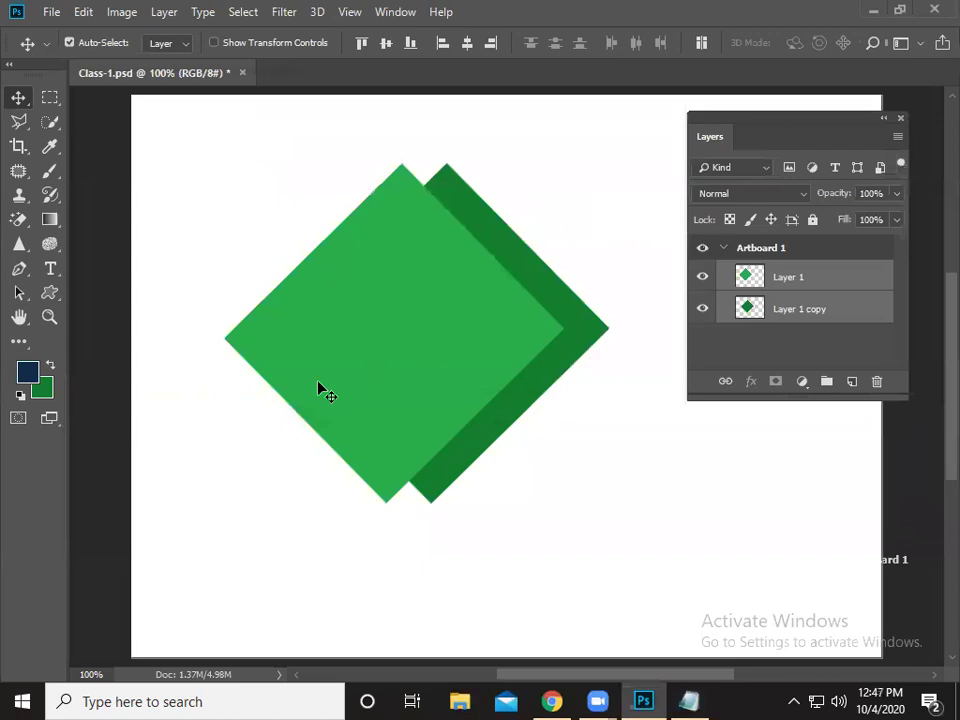
Reposition both diamonds so the light green one sits over the dark one
drag(318, 386, 363, 386)
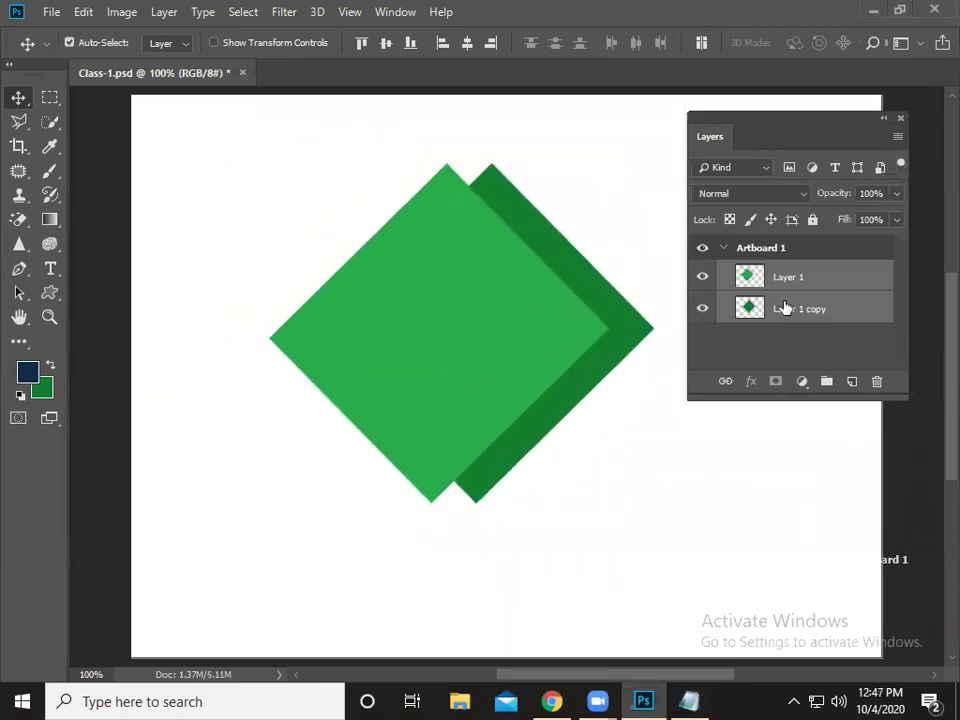
click(785, 278)
drag(523, 325, 445, 333)
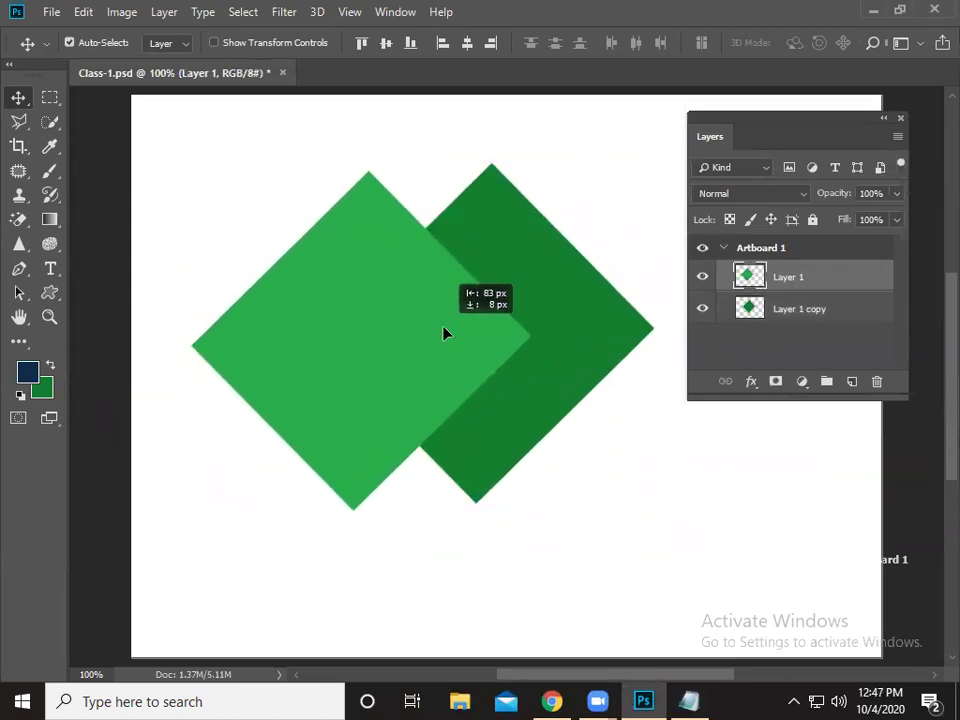
drag(591, 330, 528, 347)
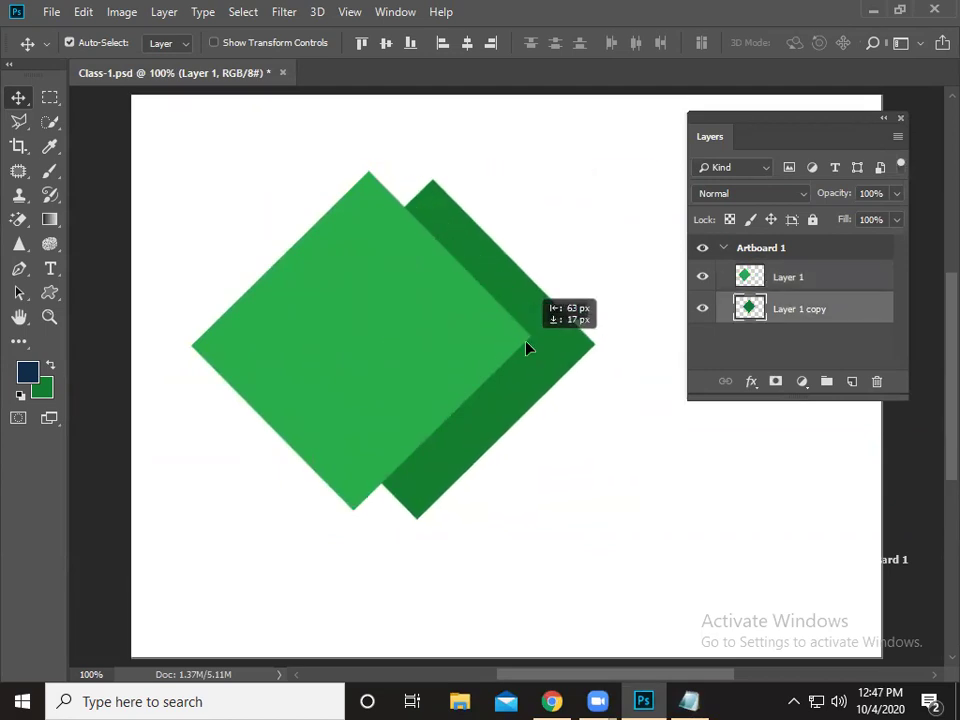
drag(439, 343, 532, 343)
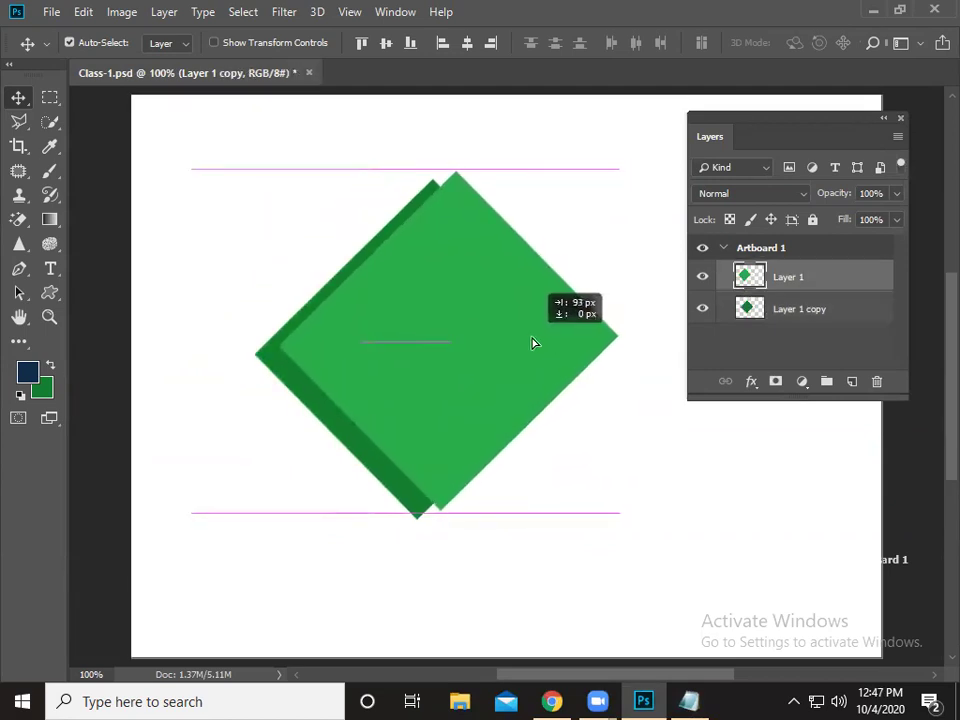
Rotate the light green diamond to about 47° into a near-upright square and apply it
key(ctrl+t)
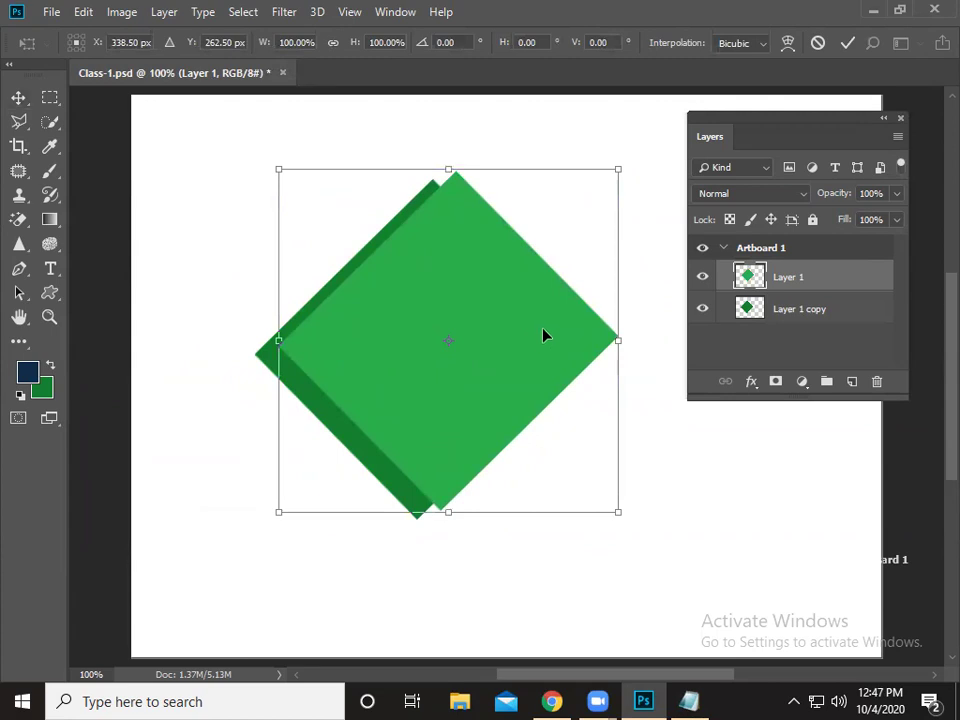
right_click(545, 333)
click(611, 380)
drag(636, 257, 622, 385)
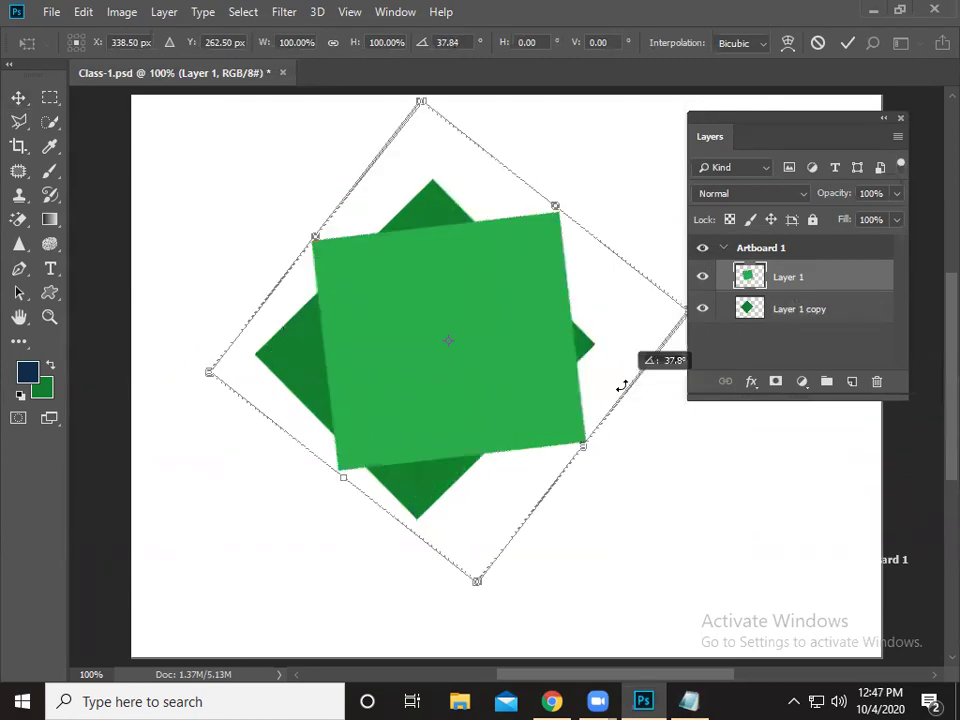
drag(622, 385, 613, 408)
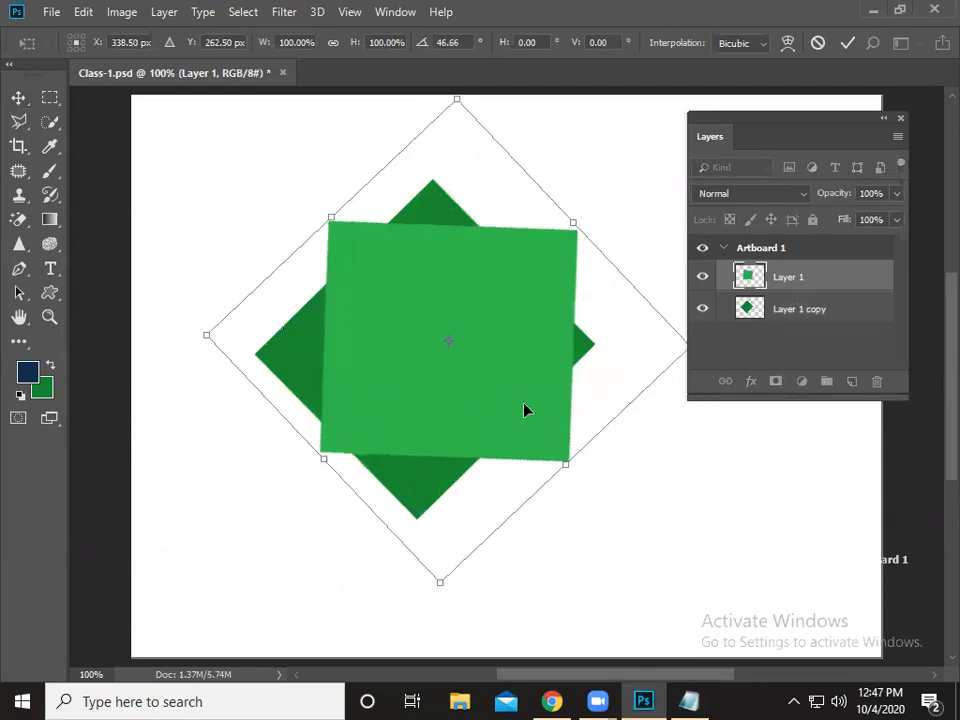
drag(490, 402, 491, 401)
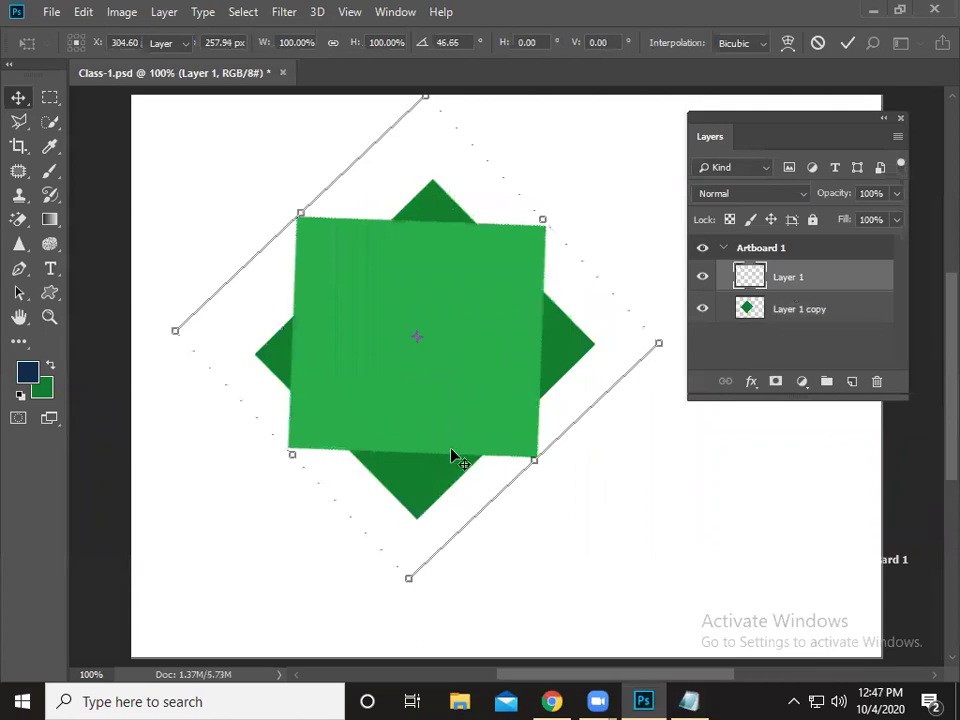
key(Return)
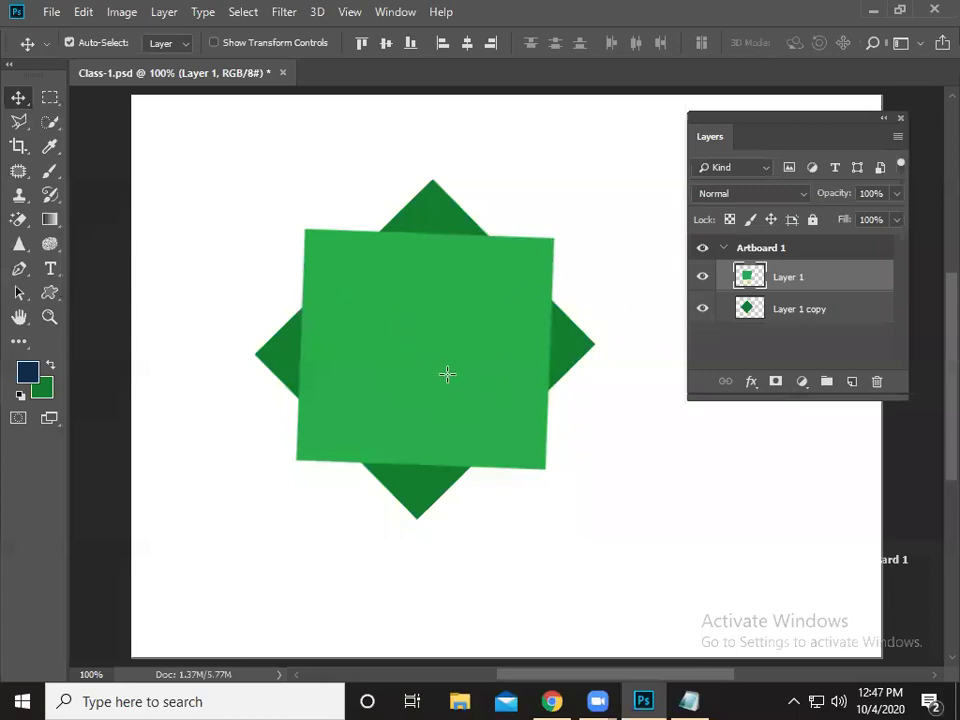
Draw a circular selection on the light square and fill it with dark green
key(m)
drag(462, 379, 384, 302)
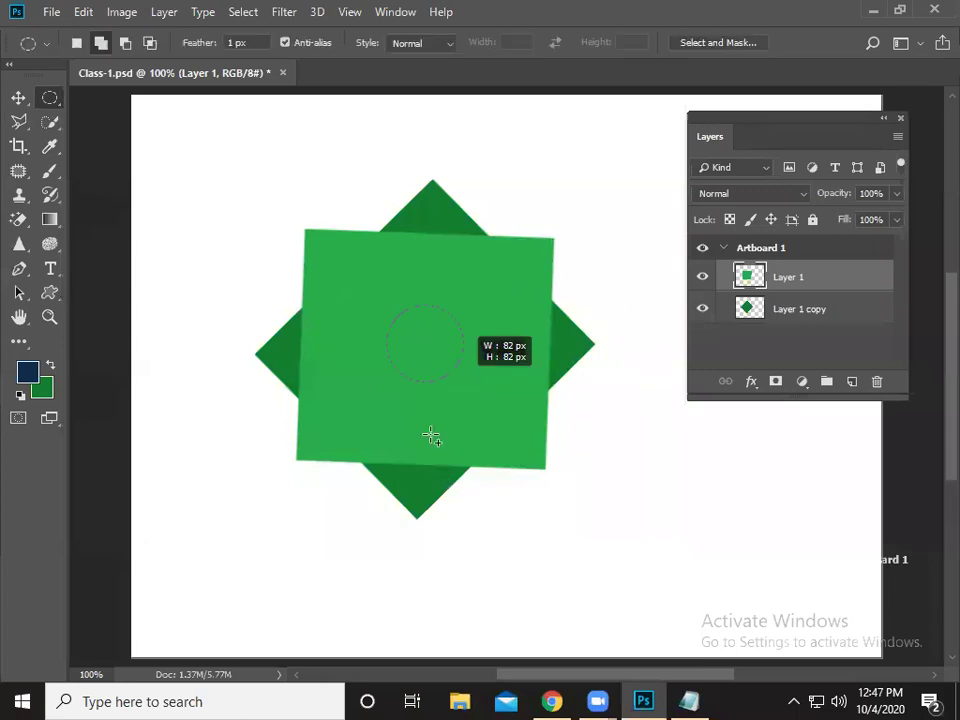
key(ctrl+BackSpace)
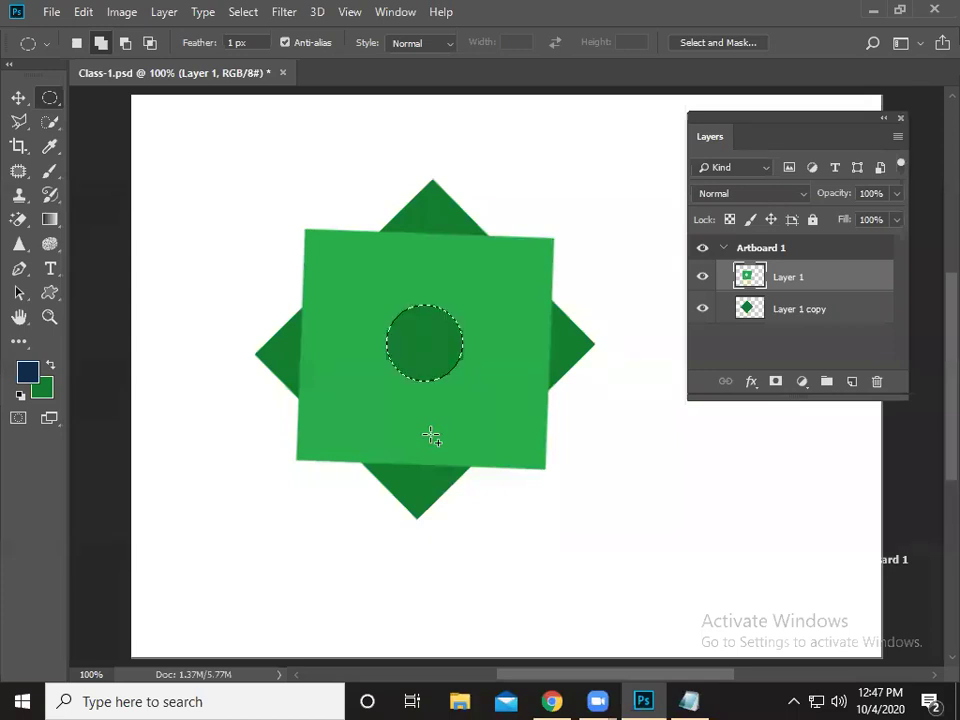
key(ctrl+d)
Adjust the light square, lock Layer 1, and shift the dark diamond 16 px right
key(v)
key(shift+Left)
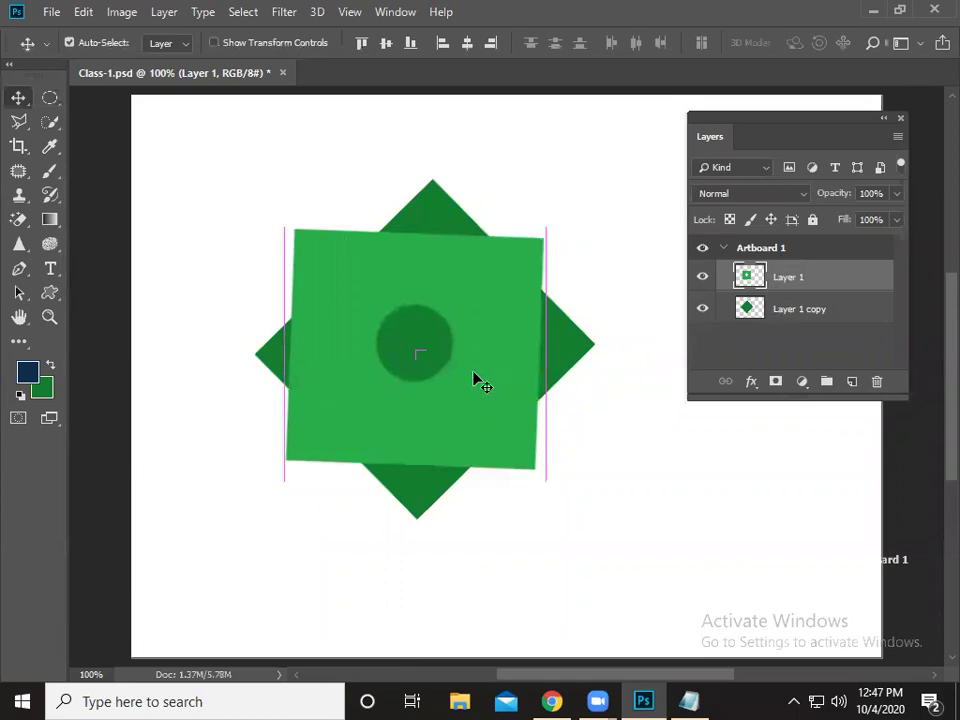
drag(379, 299, 402, 290)
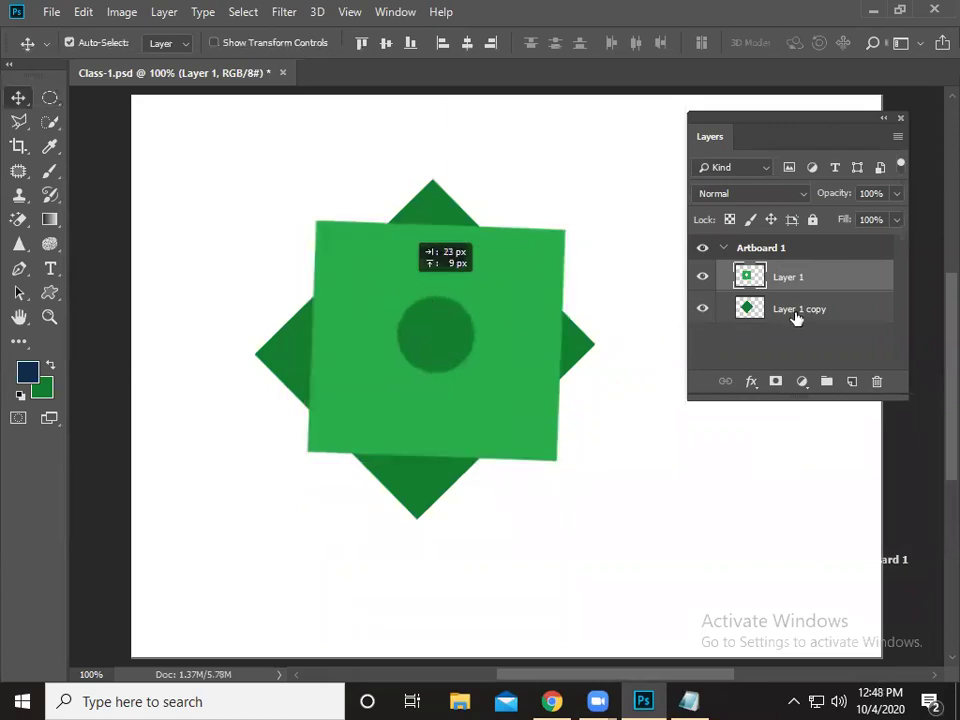
click(813, 221)
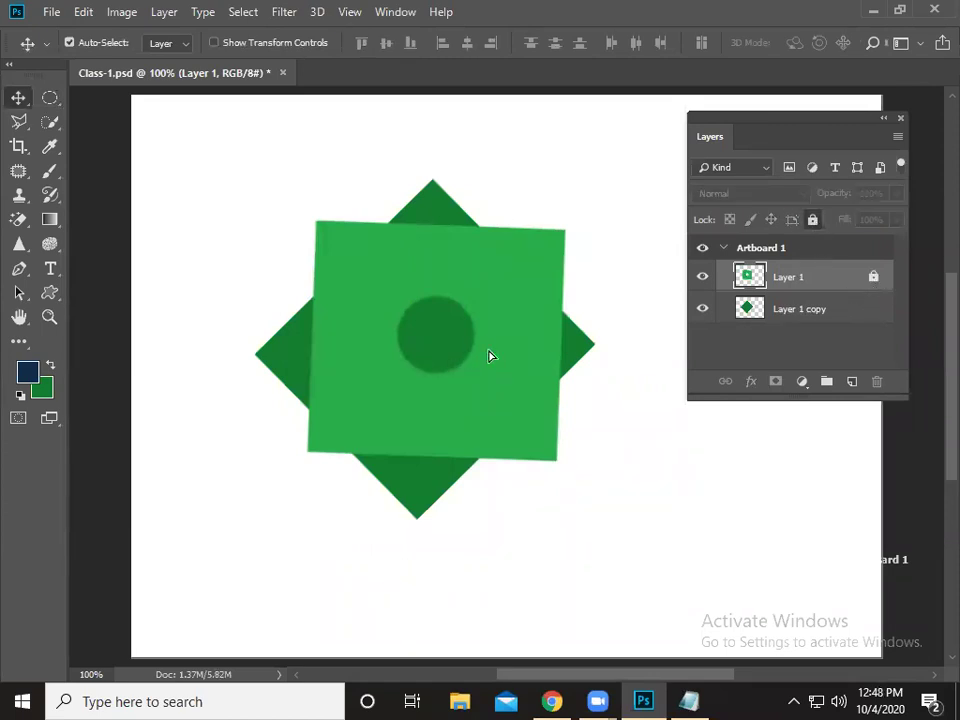
drag(490, 356, 501, 345)
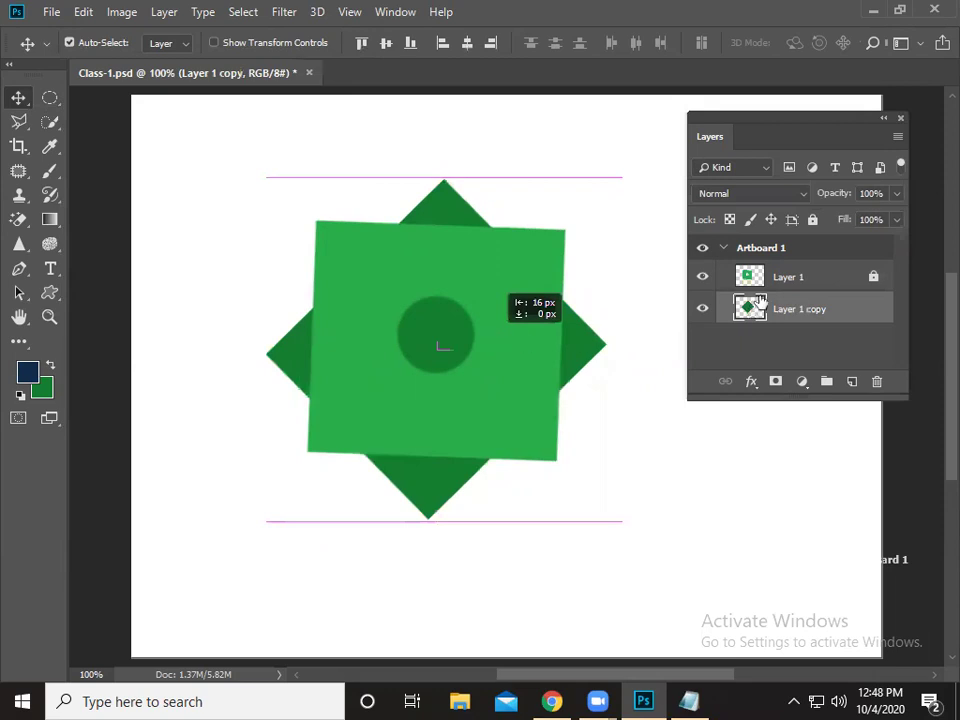
drag(760, 302, 782, 306)
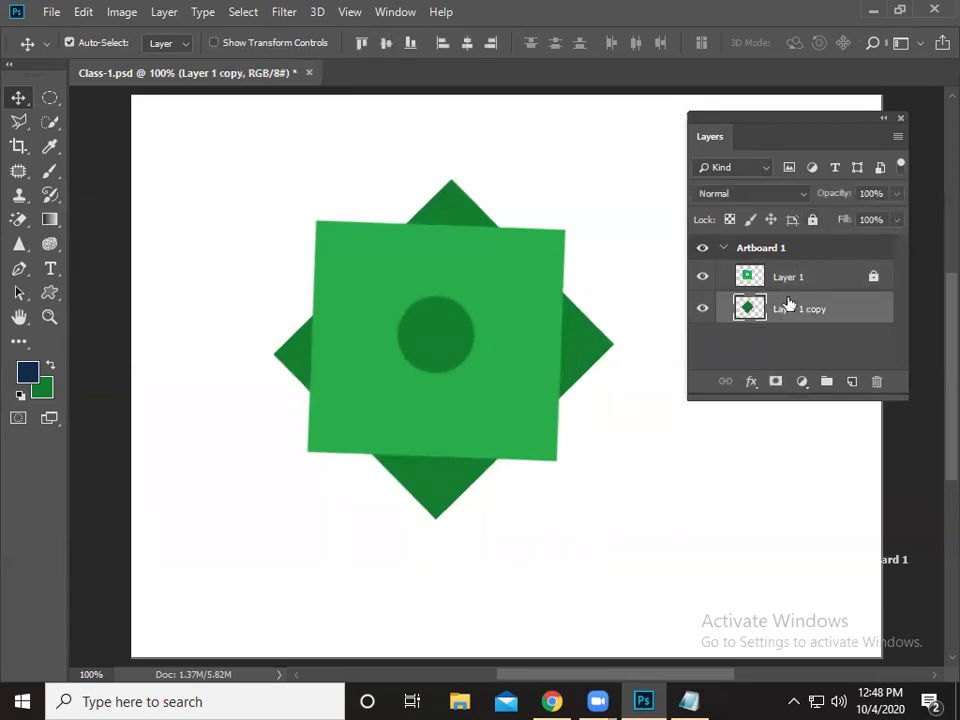